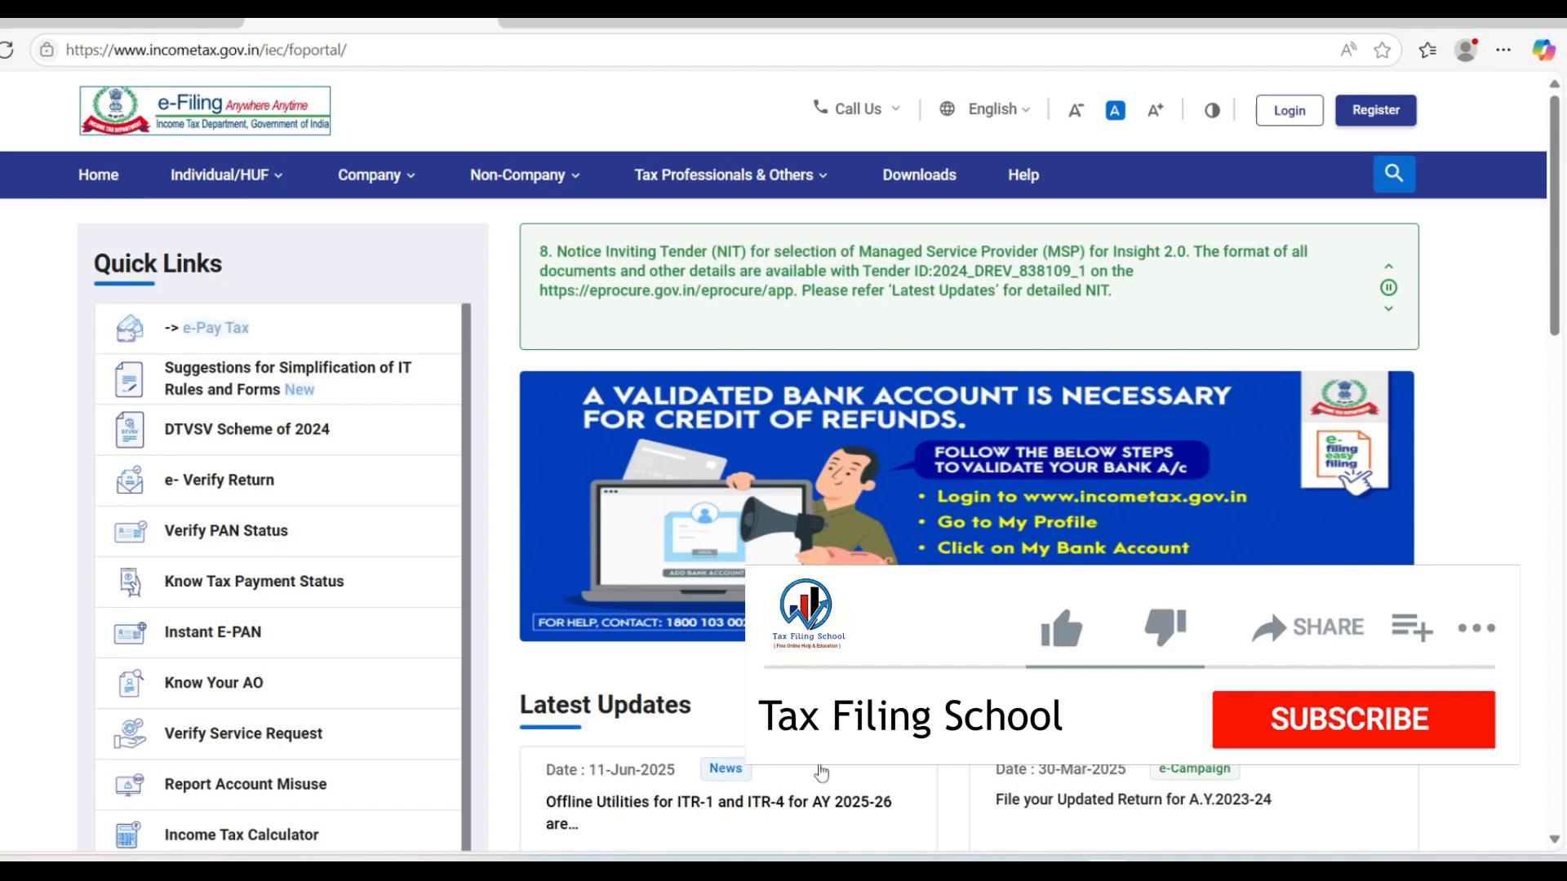
# Switch to the Final account for Profession Excel workbook, showing its Computation sheet
pyautogui.click(967, 816)
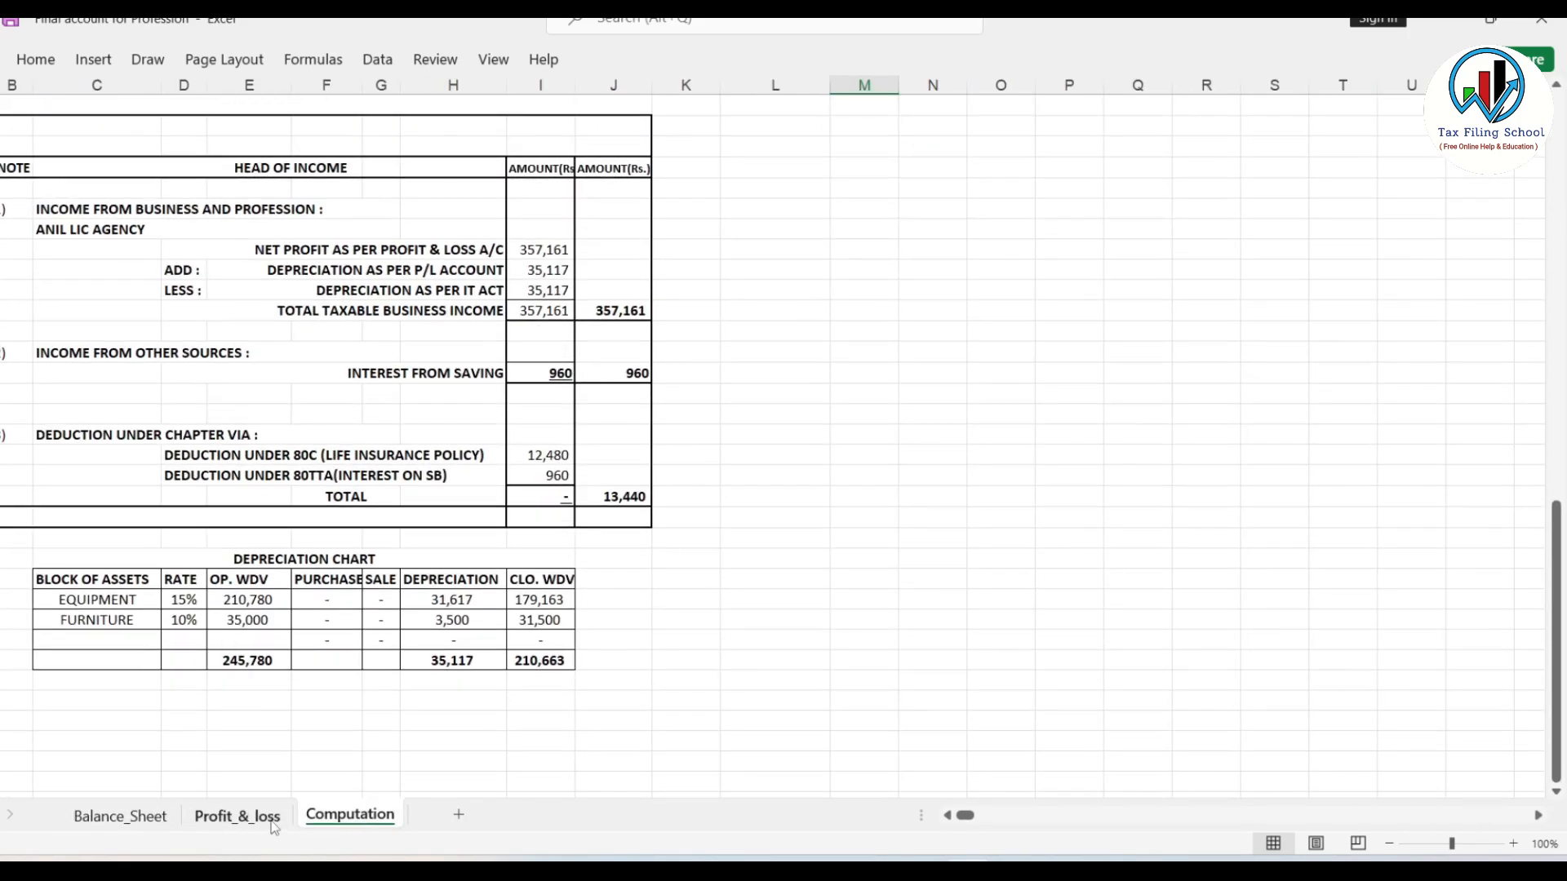
# Compare the figures across the Computation, Profit_&_loss and Balance_Sheet sheets
pyautogui.click(237, 817)
pyautogui.click(350, 814)
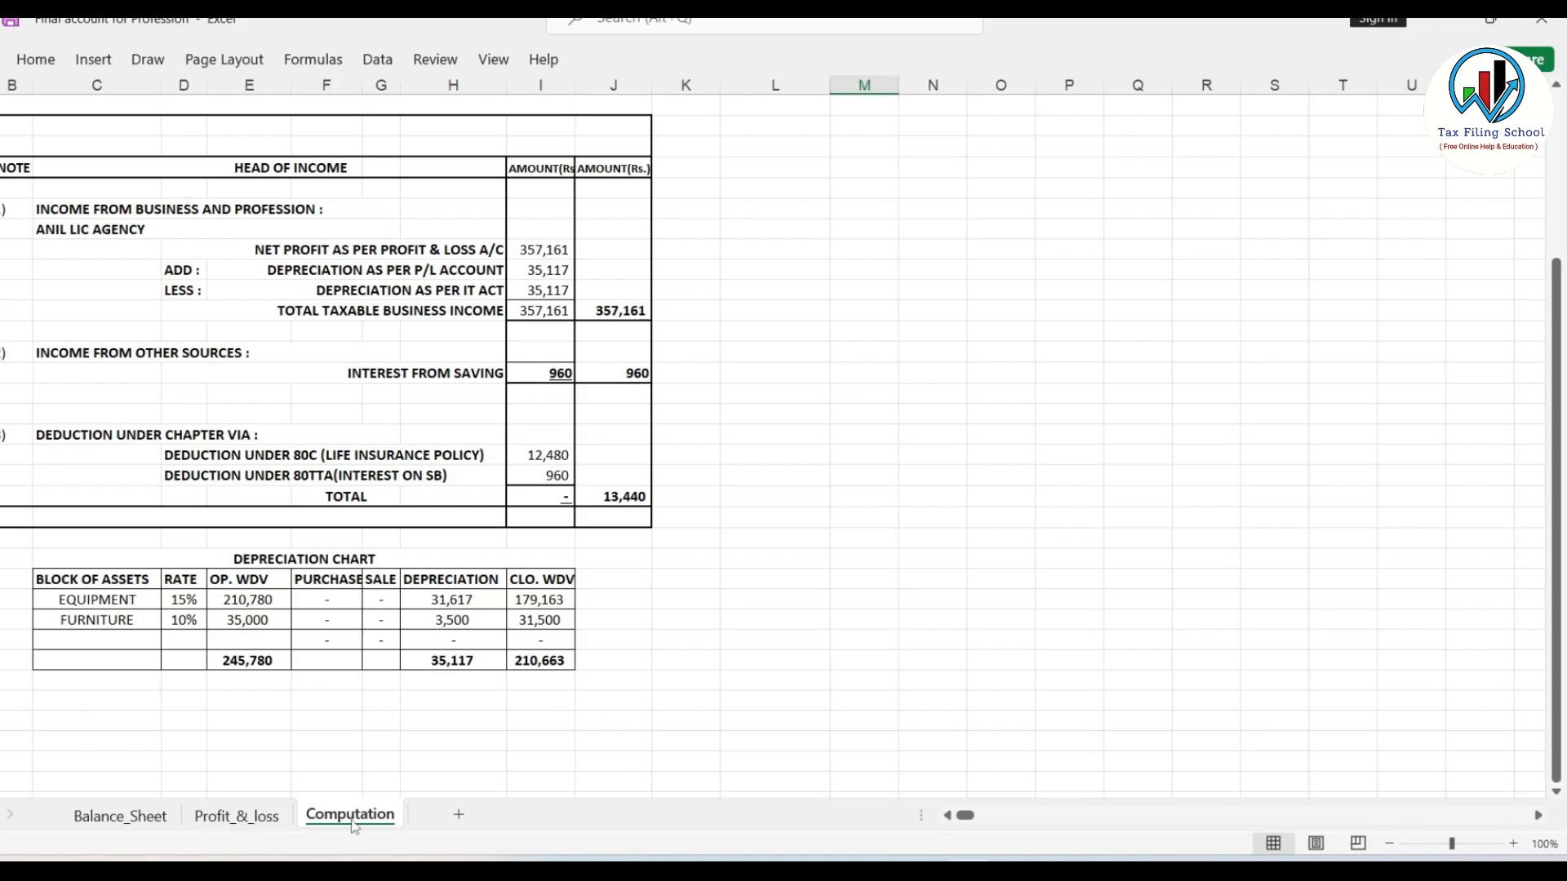
pyautogui.scroll(5, 535, 682)
pyautogui.click(236, 816)
pyautogui.click(117, 826)
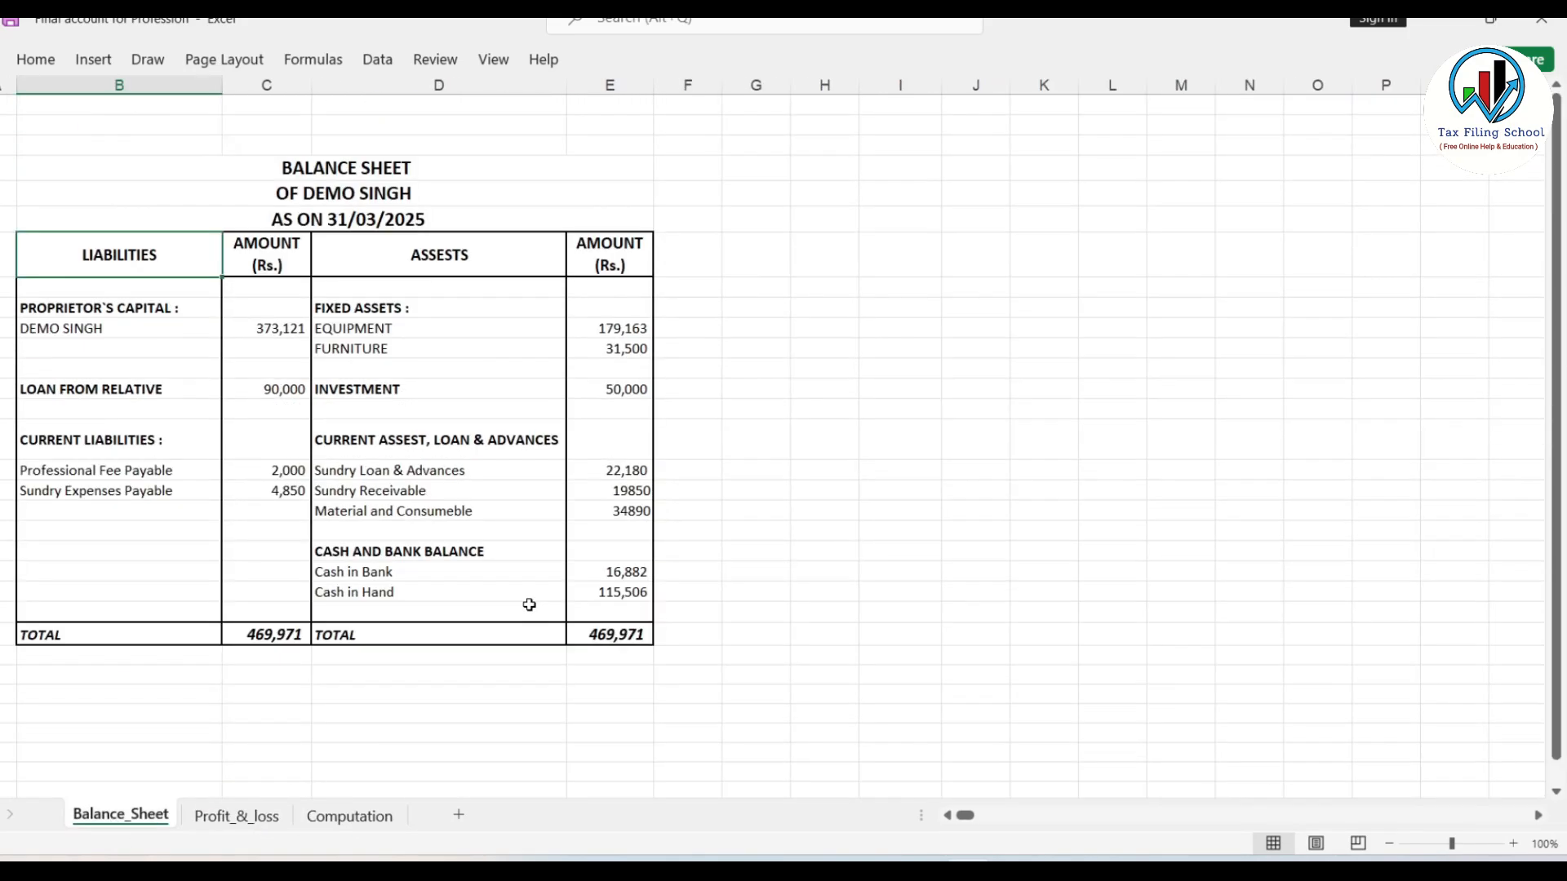
pyautogui.click(228, 820)
pyautogui.moveTo(804, 287); pyautogui.dragTo(1298, 288)
pyautogui.click(147, 816)
pyautogui.click(237, 818)
pyautogui.click(1054, 491)
pyautogui.click(137, 823)
pyautogui.click(227, 818)
pyautogui.click(157, 818)
pyautogui.click(238, 817)
# Highlight the 44ADA profit table in columns H to M, then return to the e-Filing portal
pyautogui.moveTo(848, 286); pyautogui.dragTo(1372, 414)
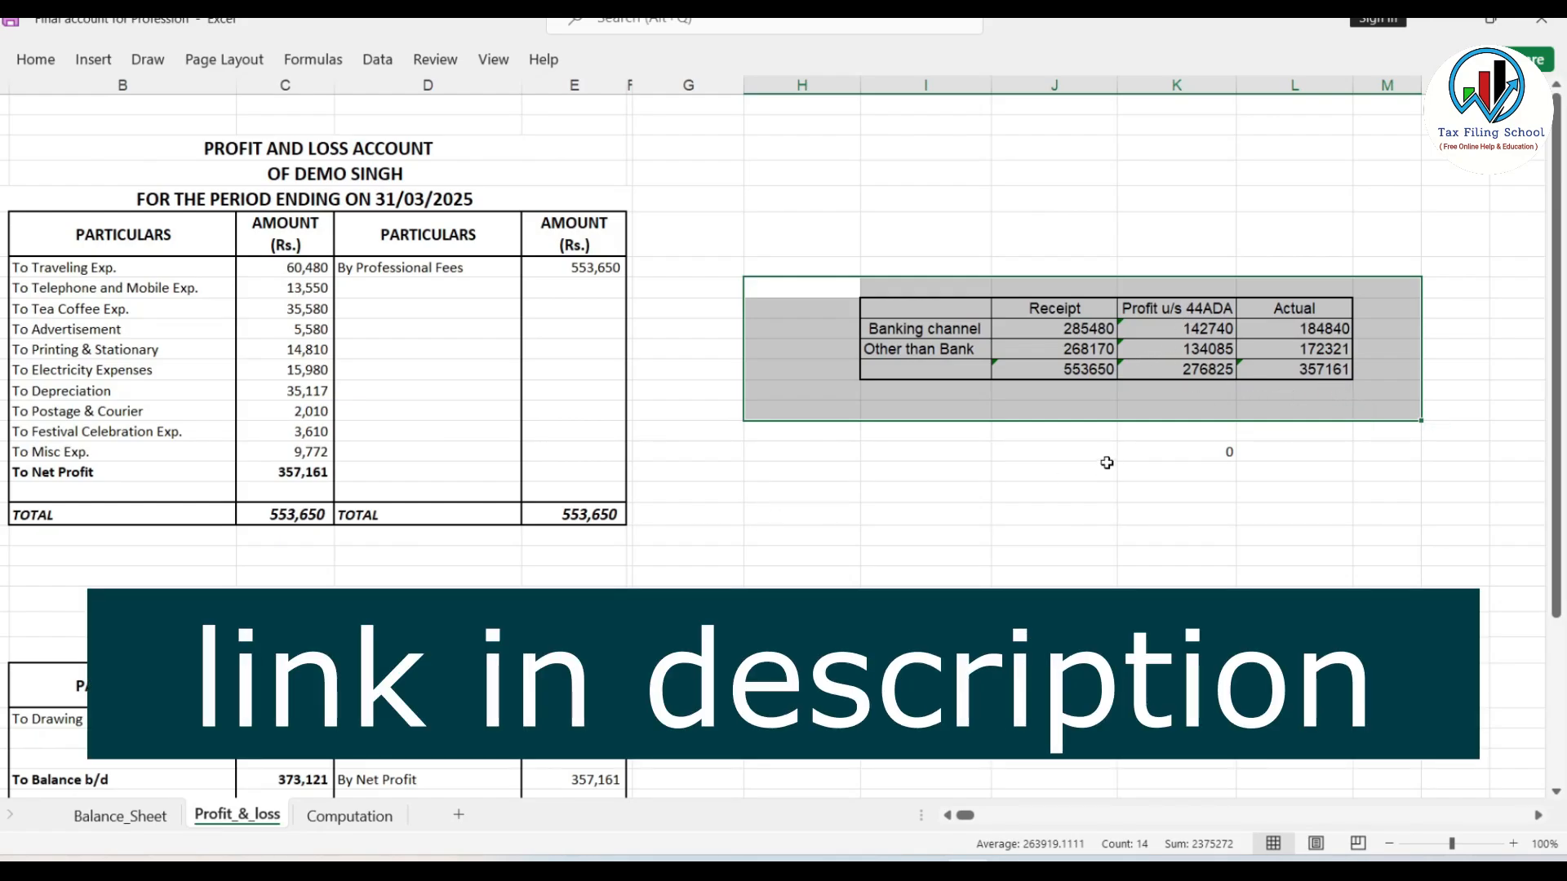
pyautogui.click(112, 818)
pyautogui.click(251, 816)
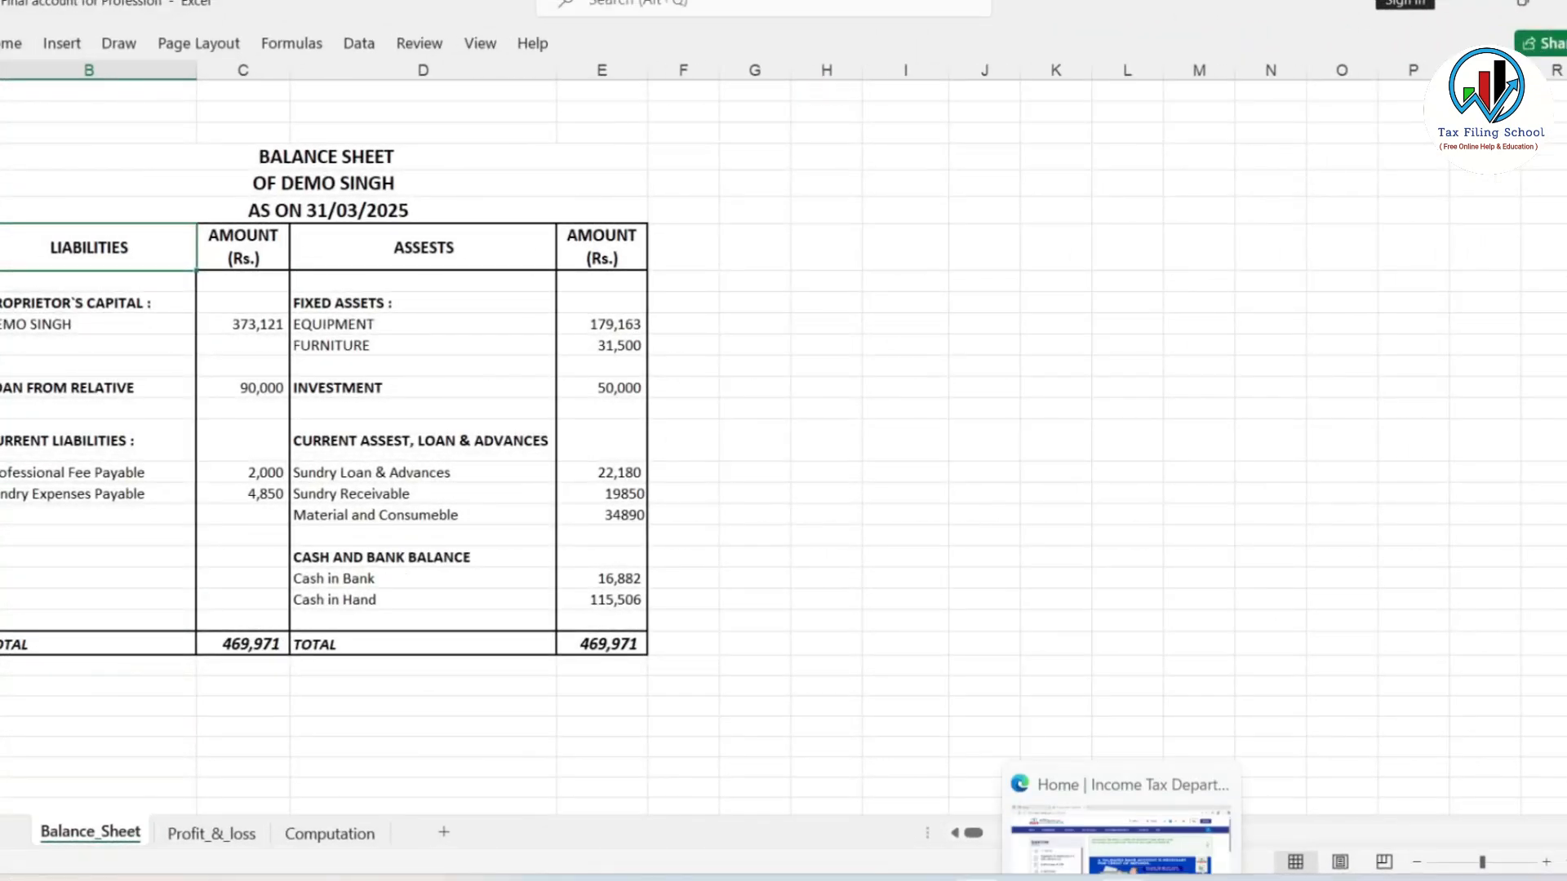
pyautogui.click(1112, 844)
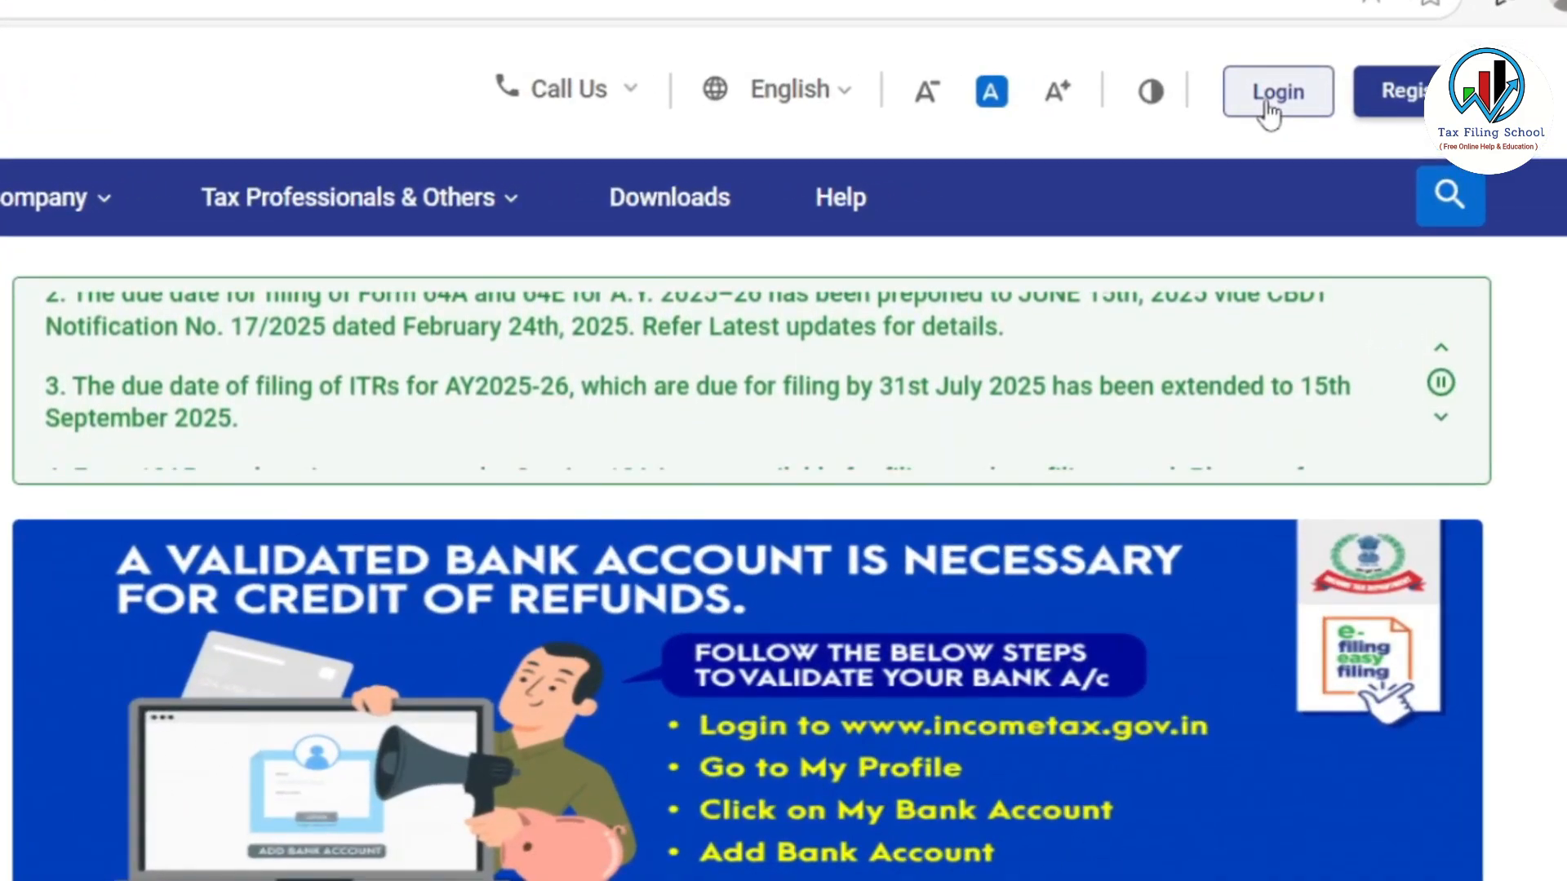
# Sign in to the portal and open the Dashboard offering AY 2025-26 filing
pyautogui.click(1267, 104)
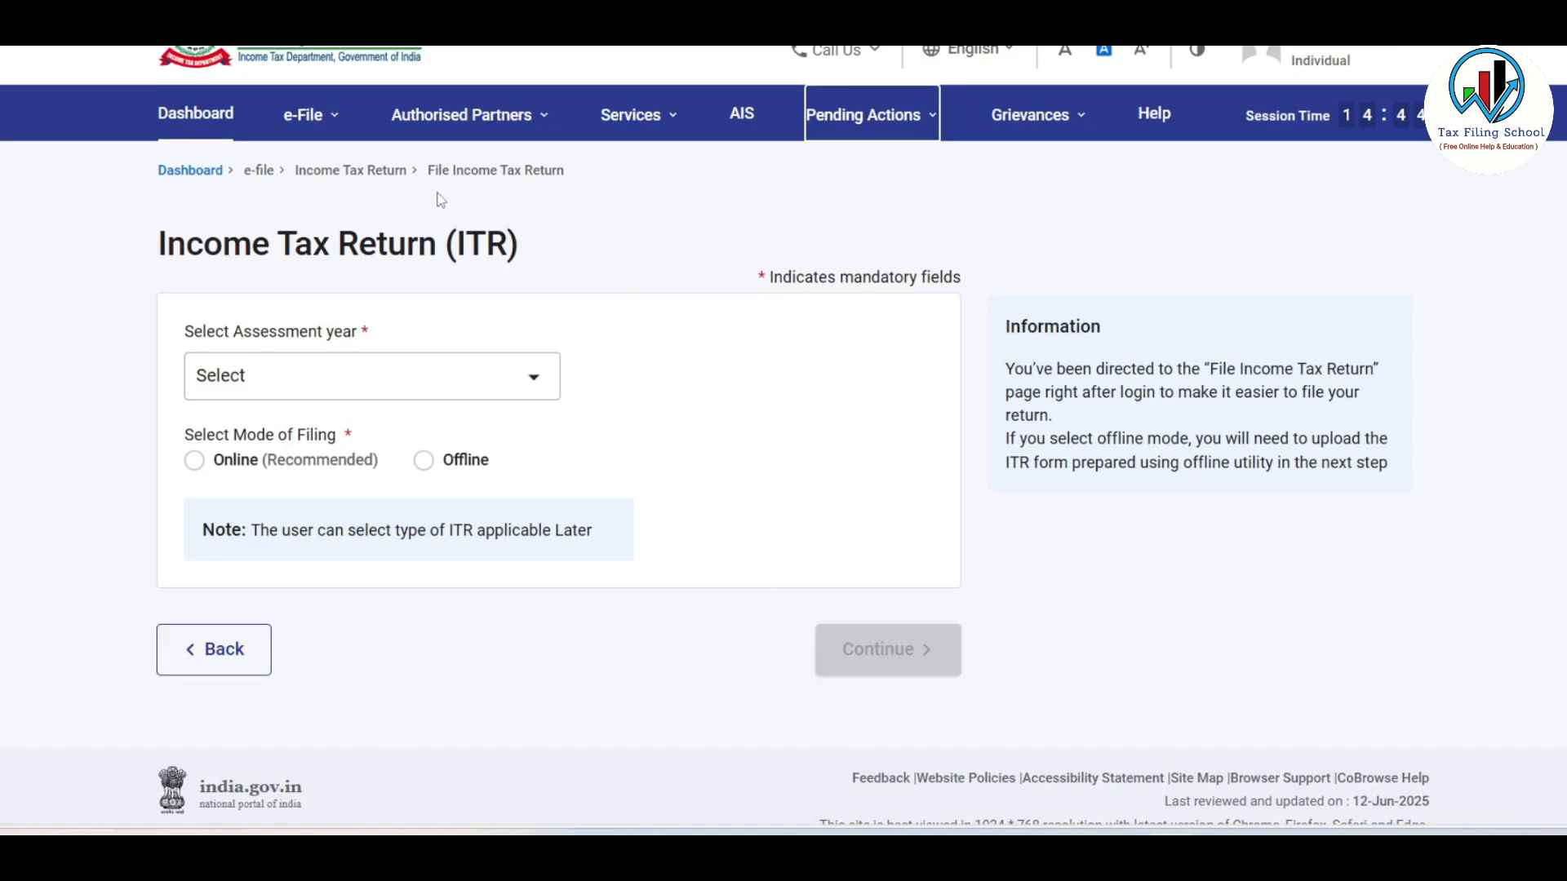
pyautogui.click(215, 112)
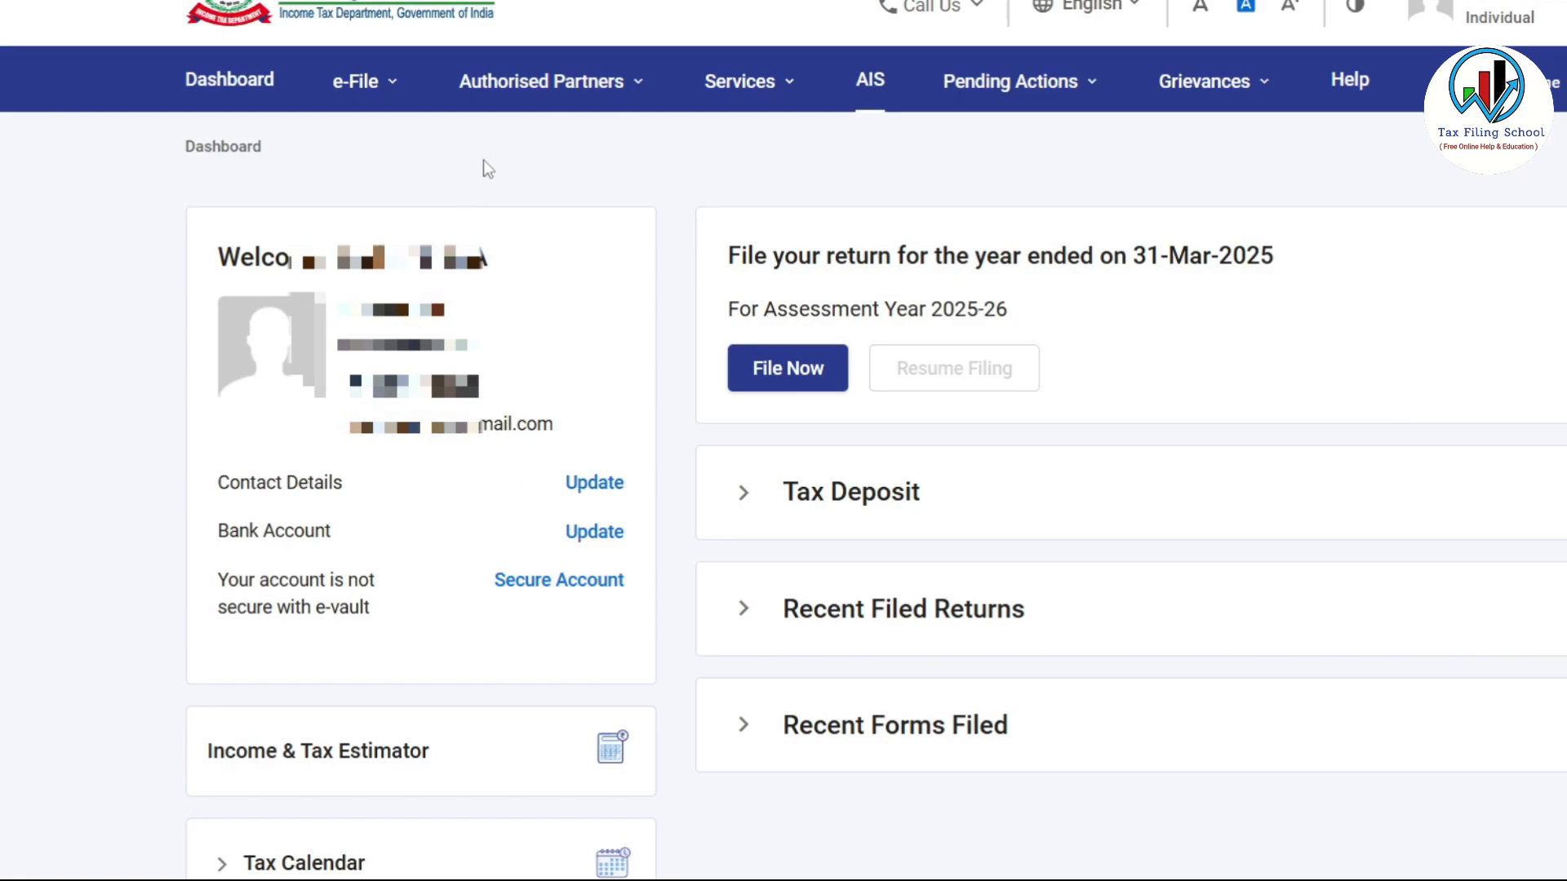
pyautogui.click(359, 81)
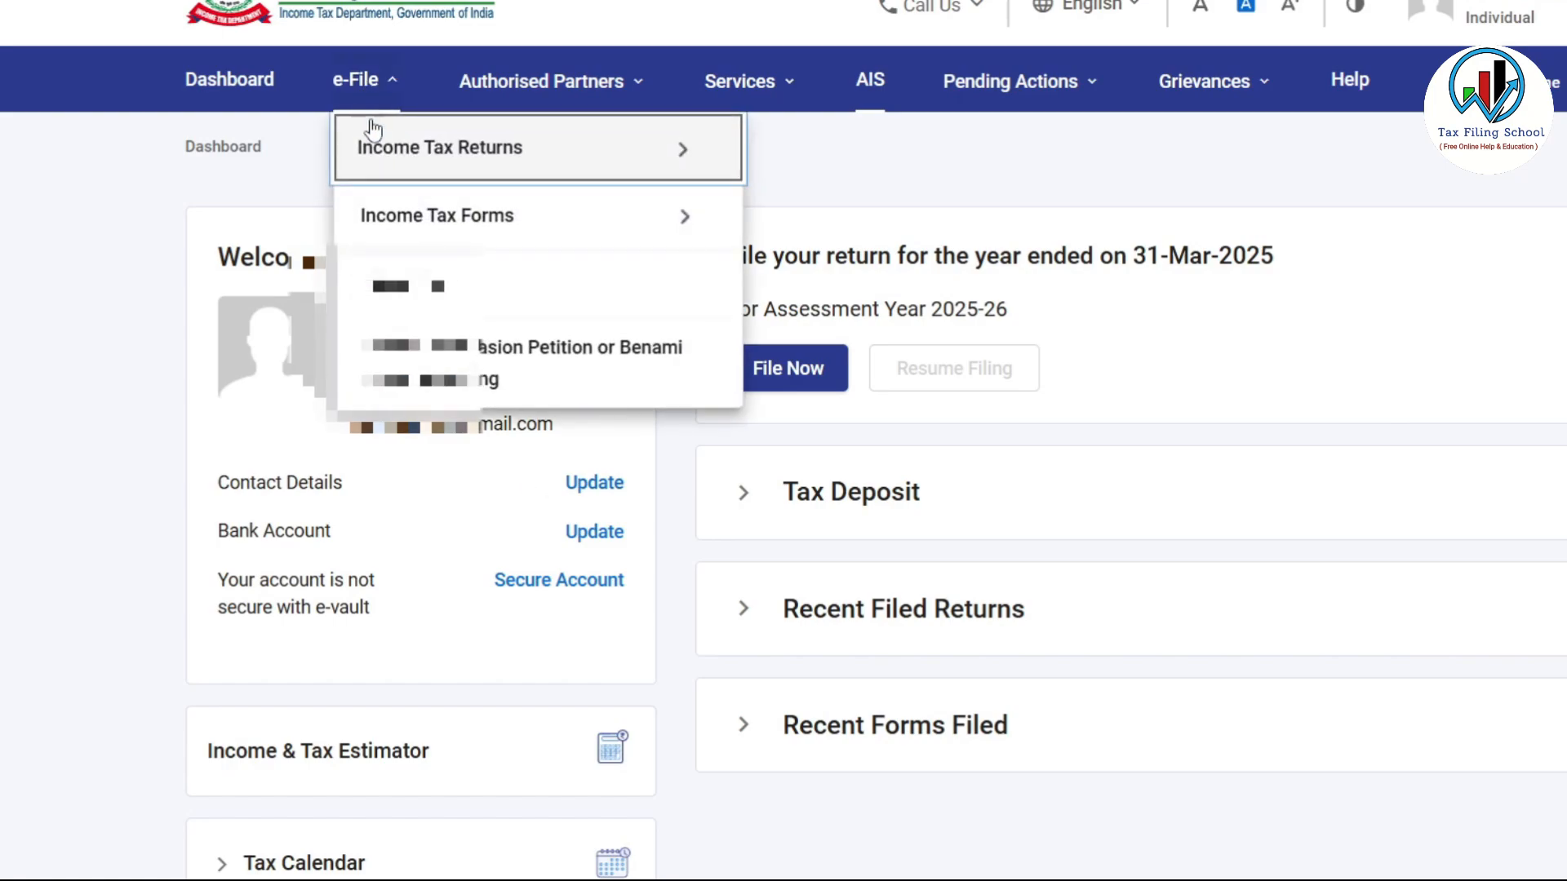
pyautogui.moveTo(479, 151)
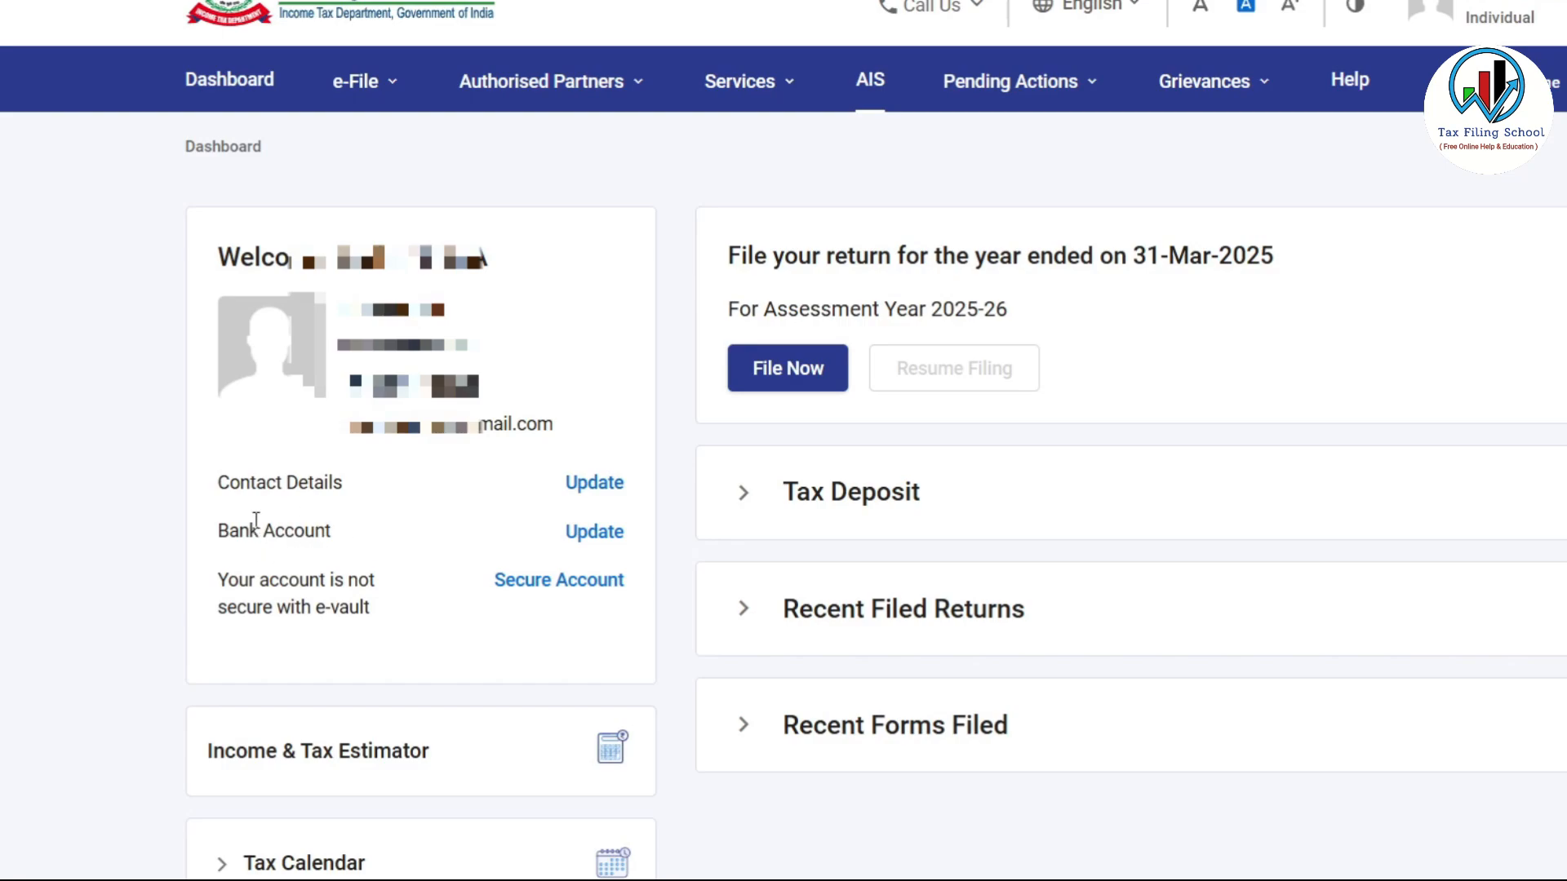
pyautogui.click(602, 537)
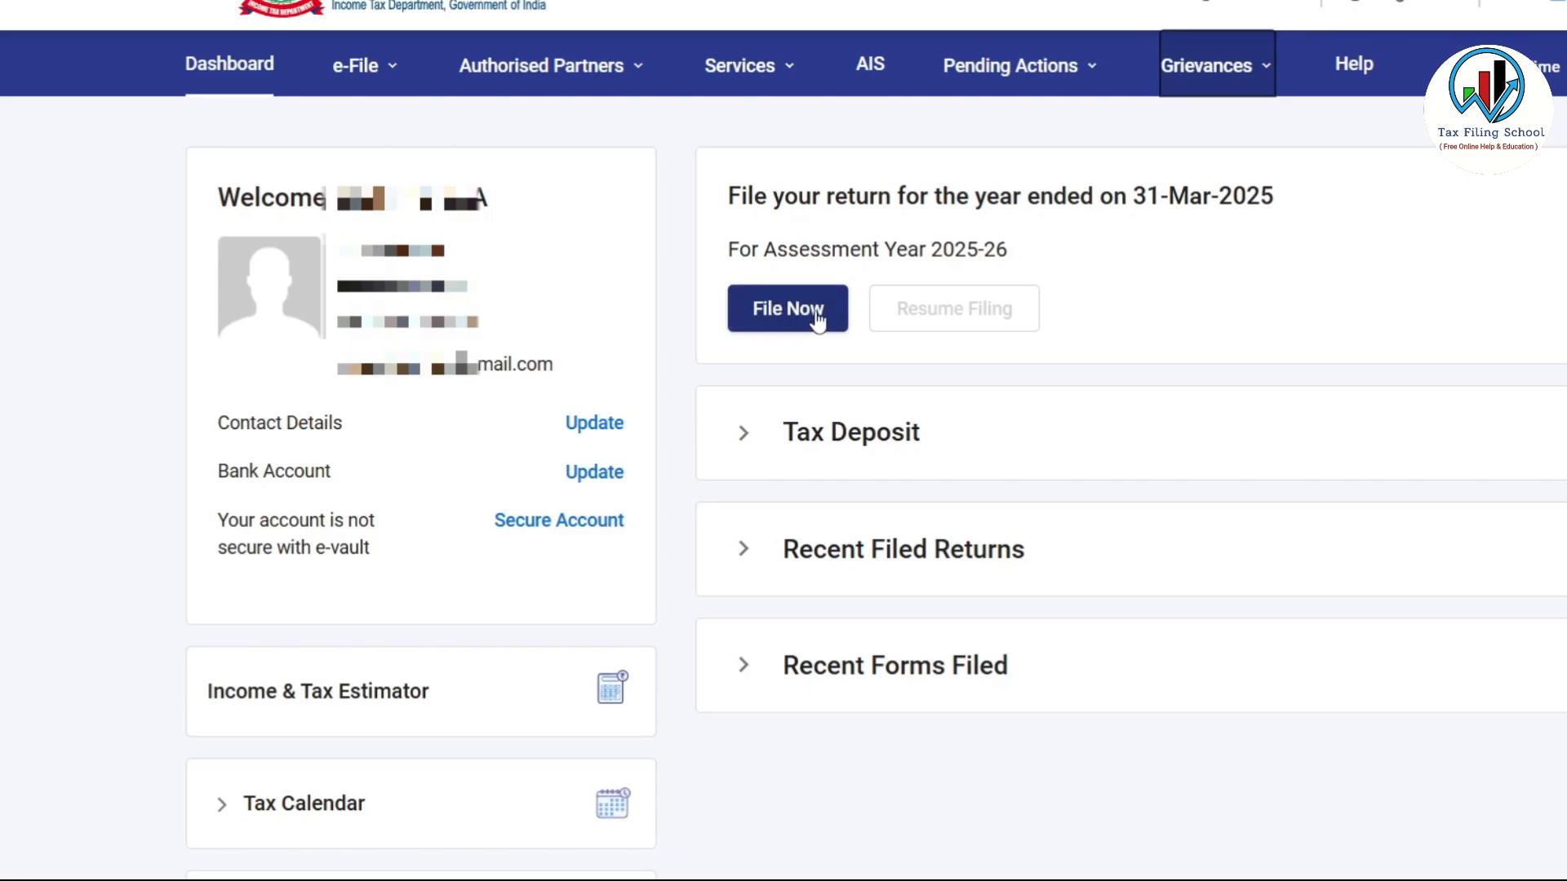
# Start a new online return for AY 2025-26 with Individual as the taxpayer status
pyautogui.click(788, 308)
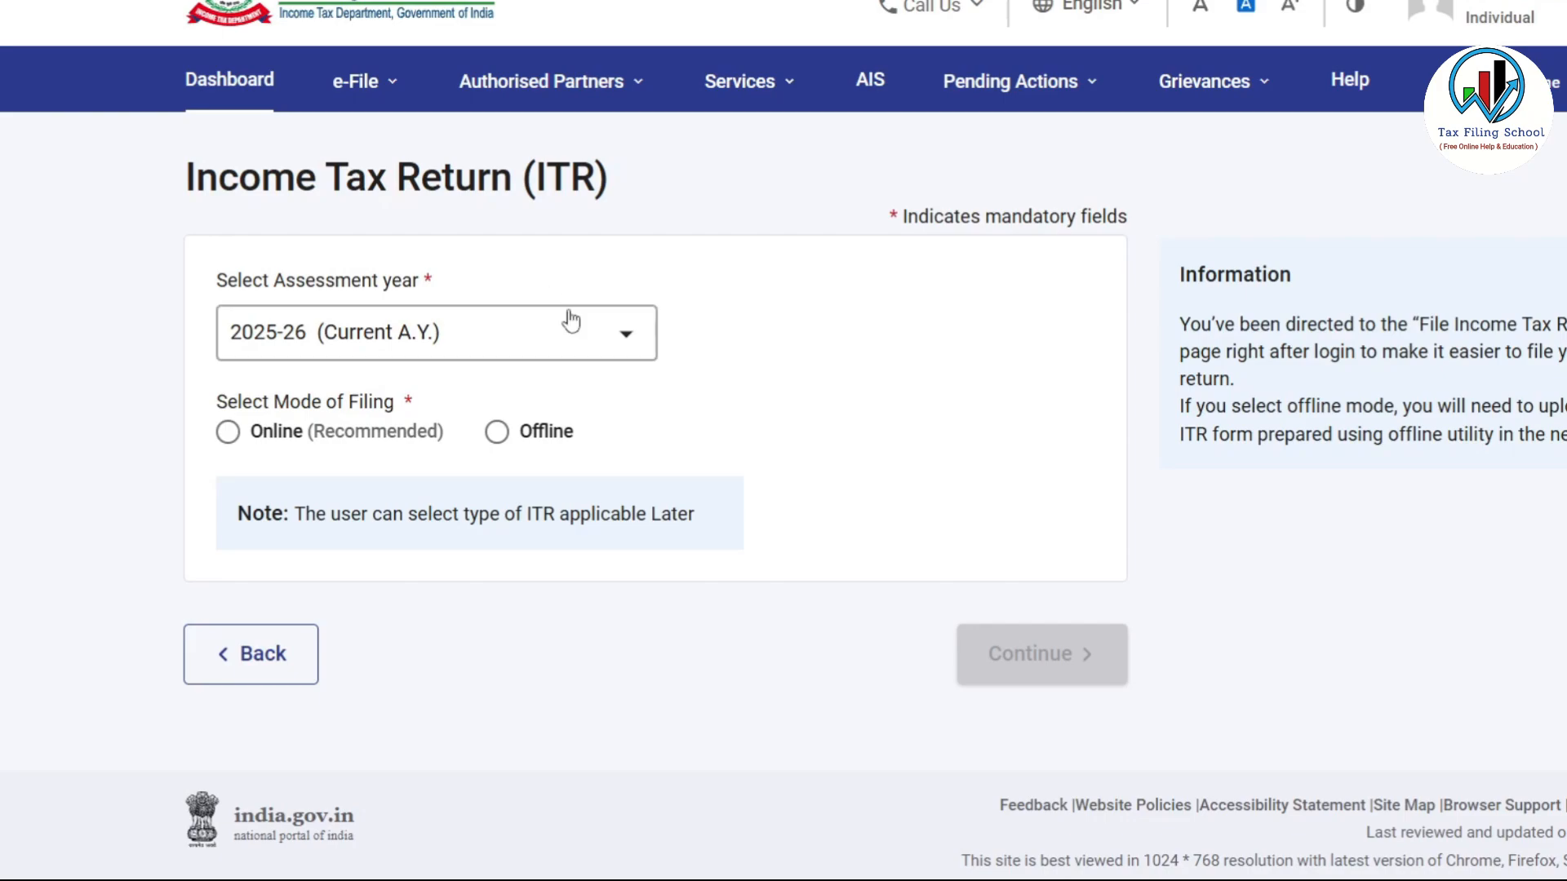
pyautogui.click(591, 338)
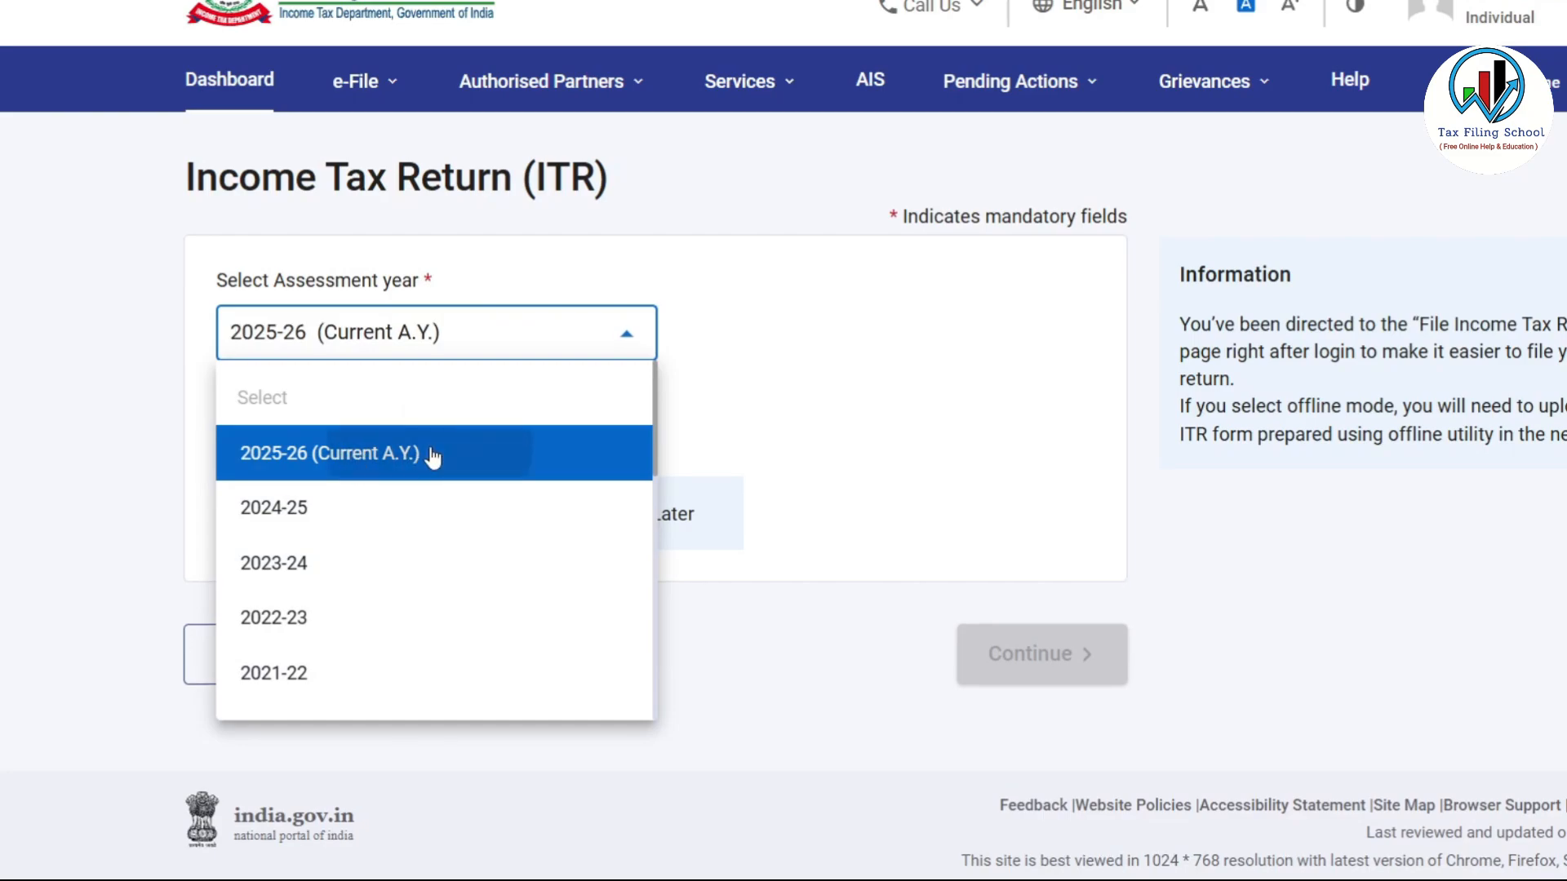
pyautogui.click(433, 455)
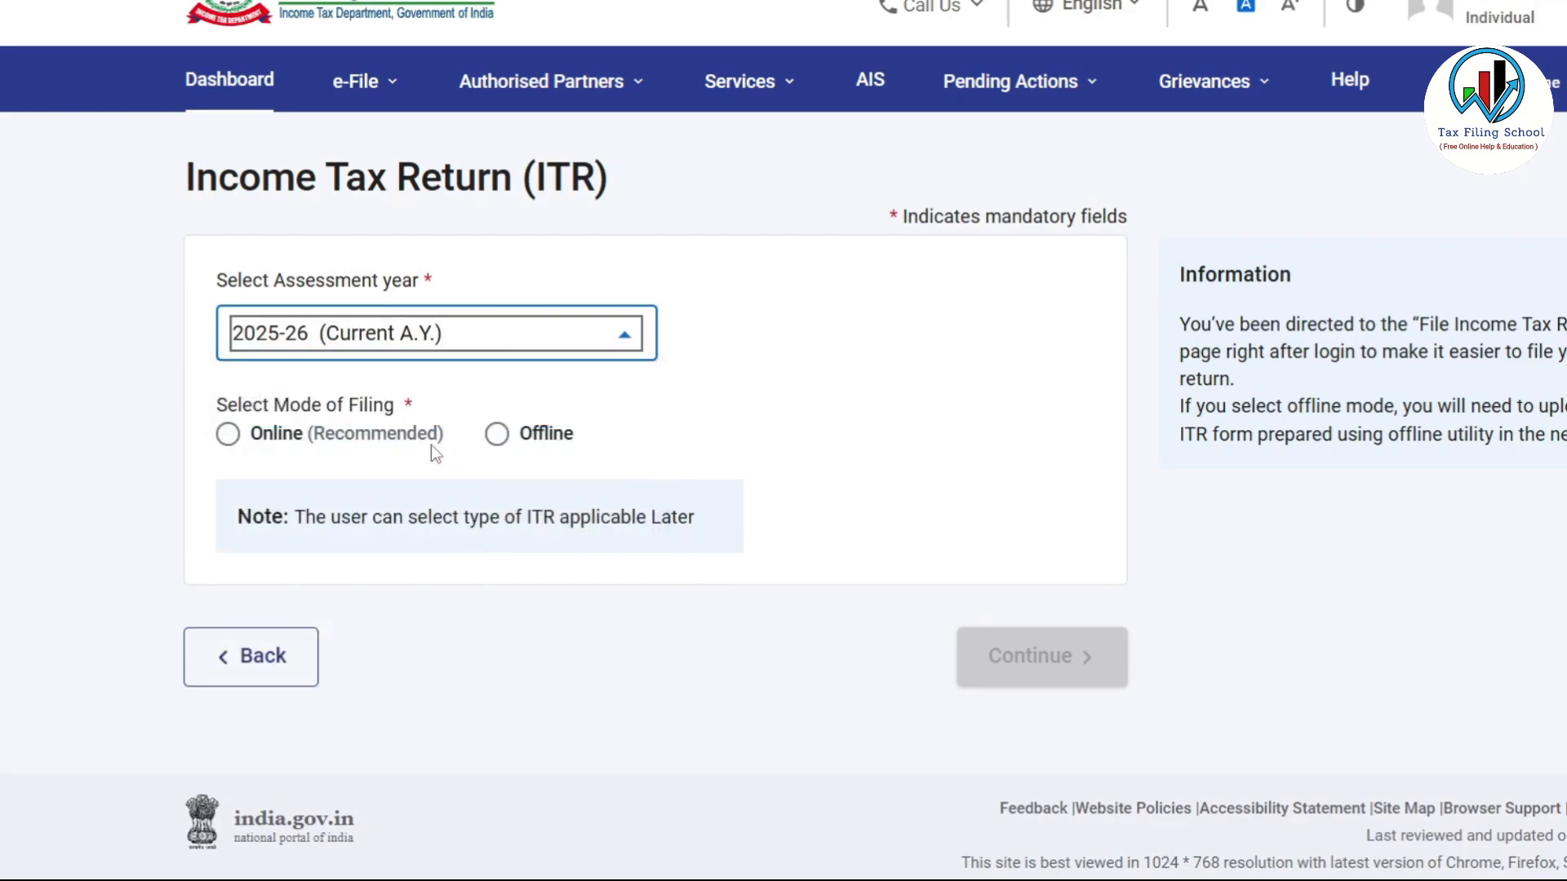
pyautogui.click(229, 437)
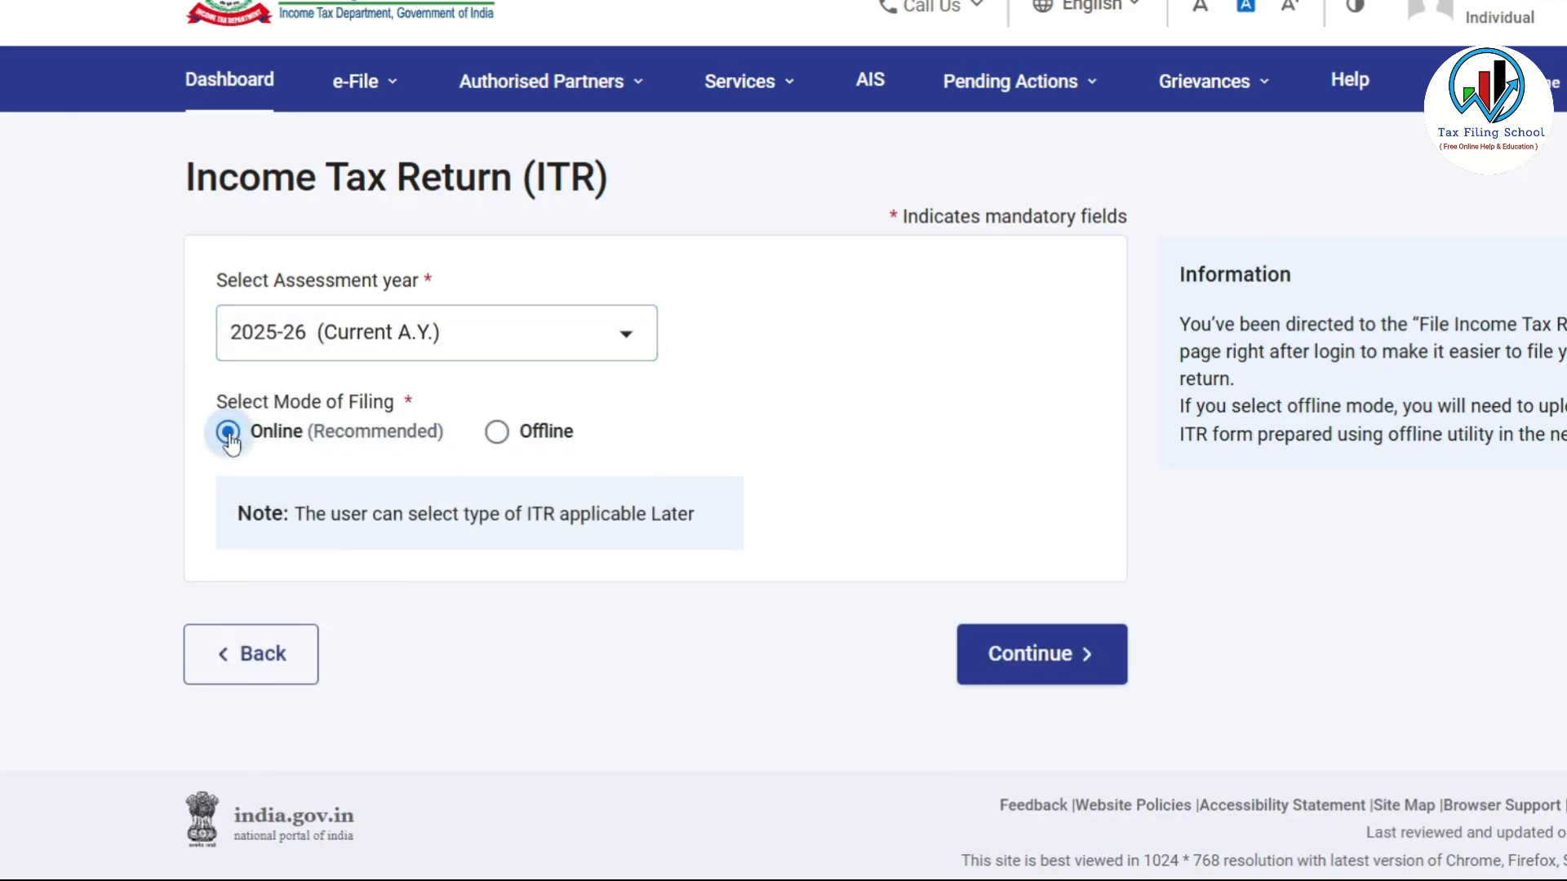
pyautogui.click(1086, 653)
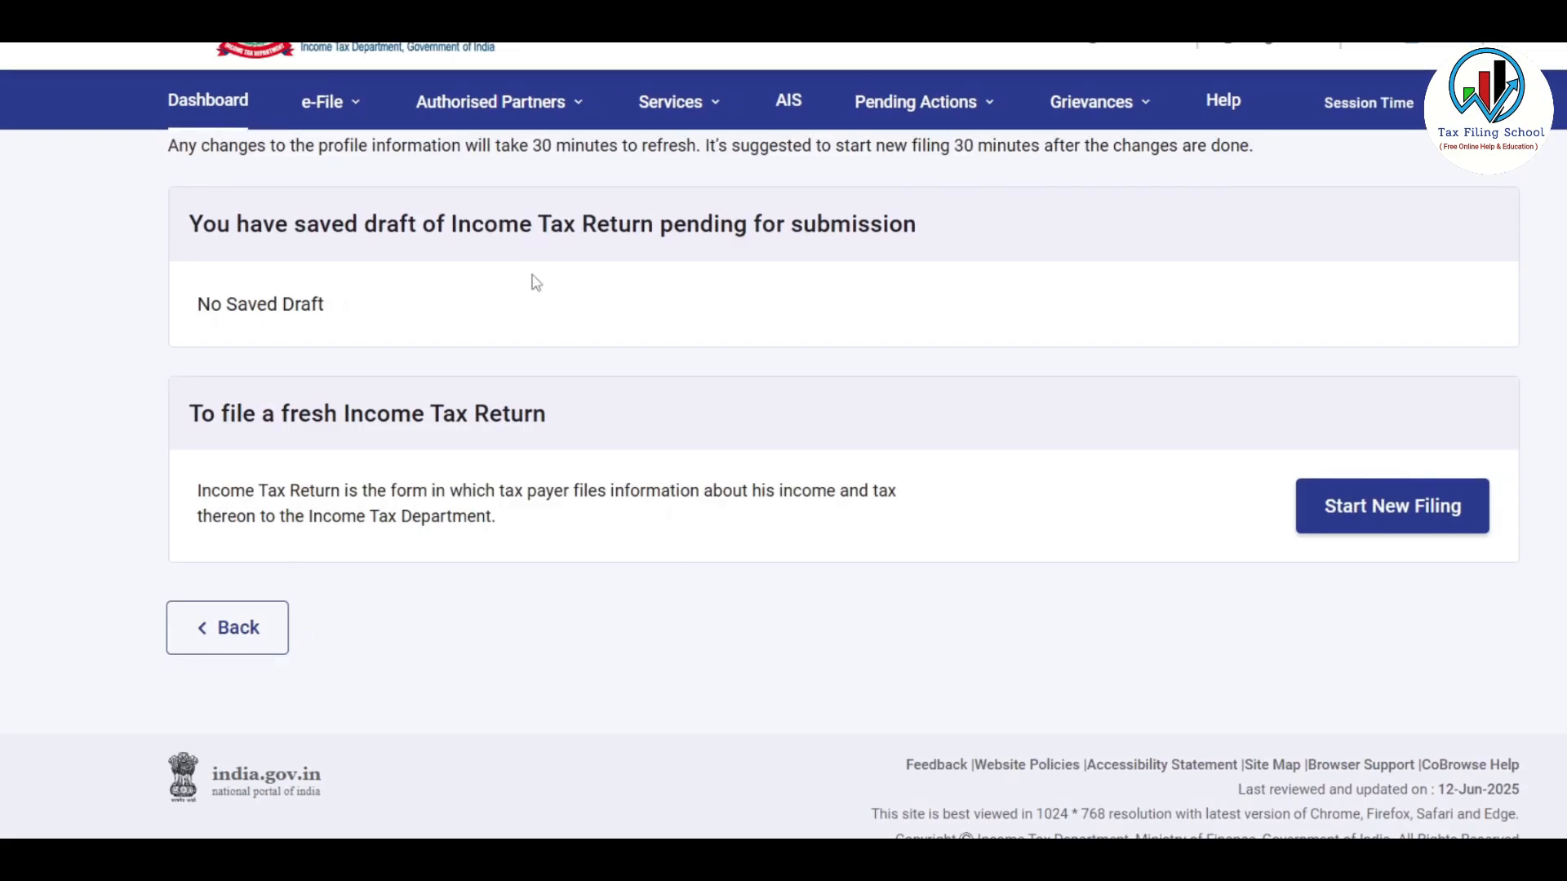
pyautogui.click(1388, 516)
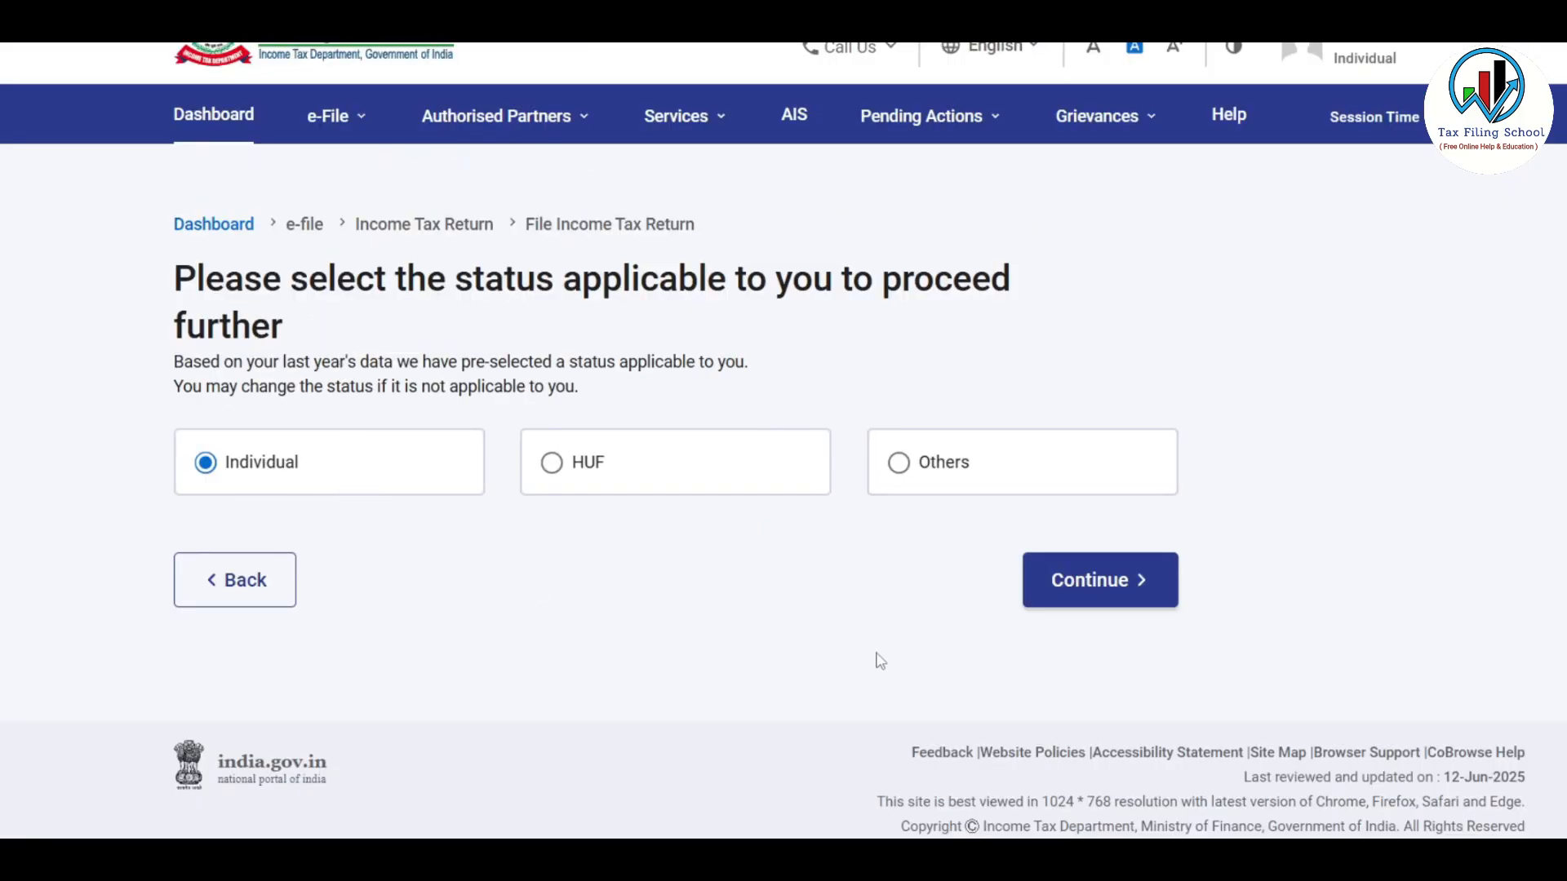
pyautogui.click(1120, 592)
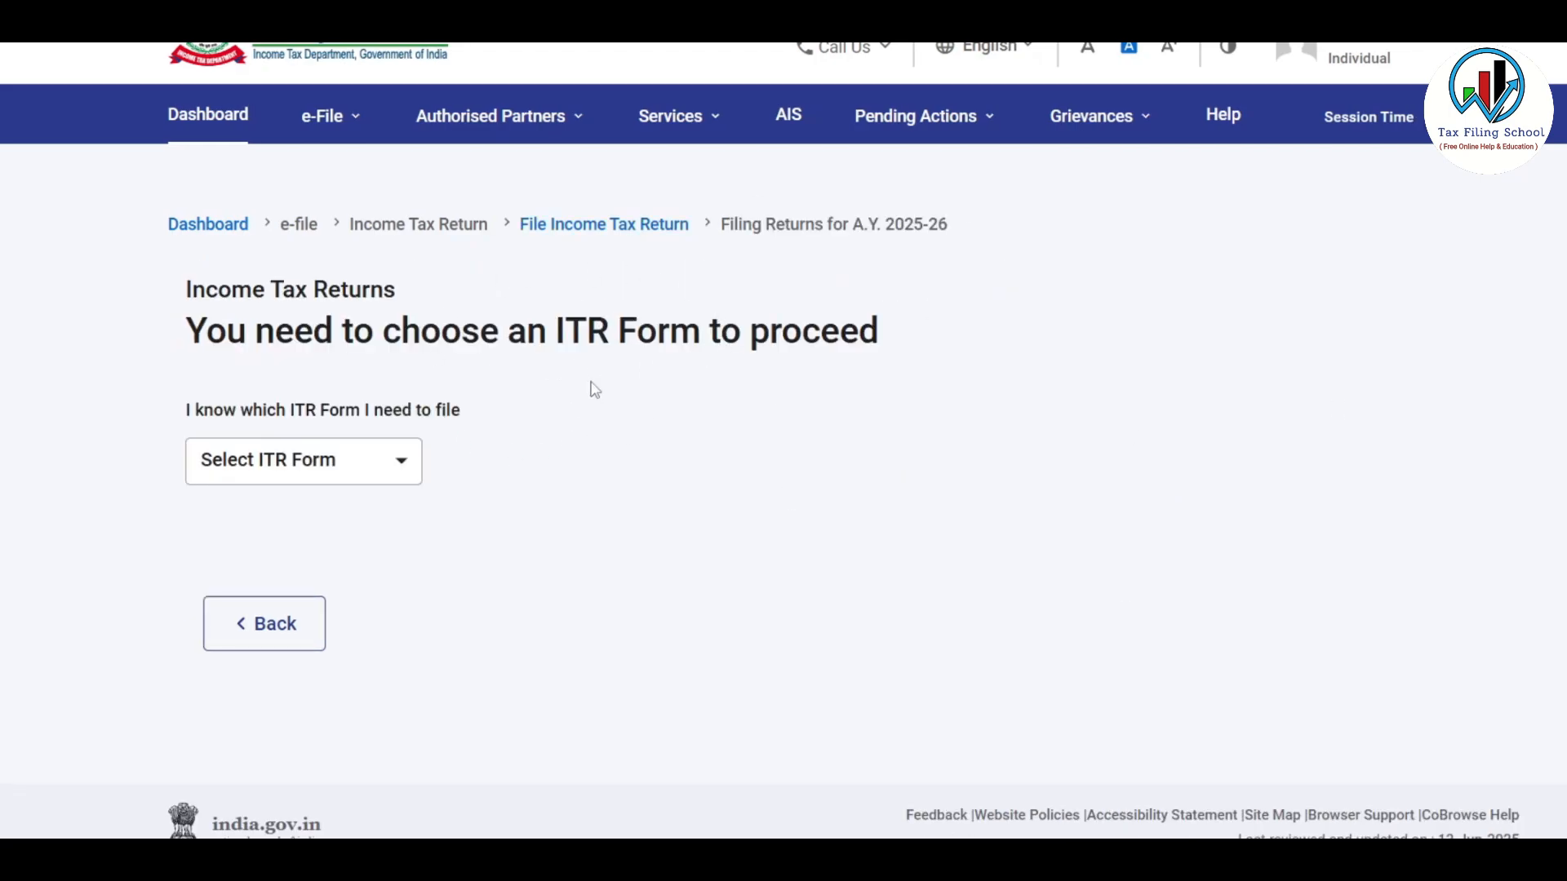
# Choose ITR-4 and give 'taxable income above the basic exemption limit' as the filing reason
pyautogui.click(400, 463)
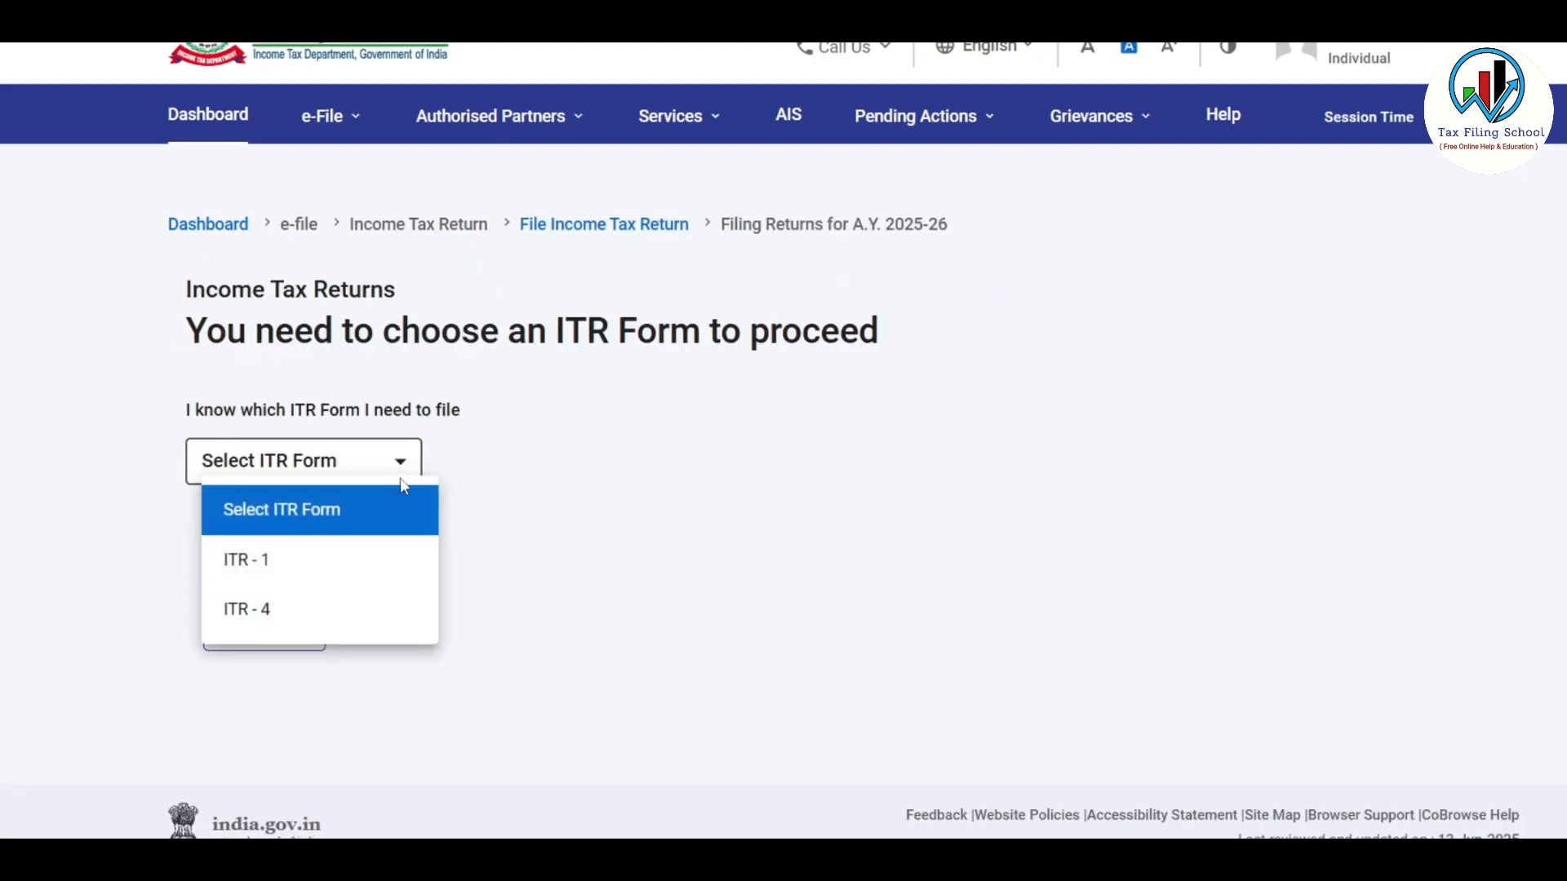
pyautogui.click(372, 617)
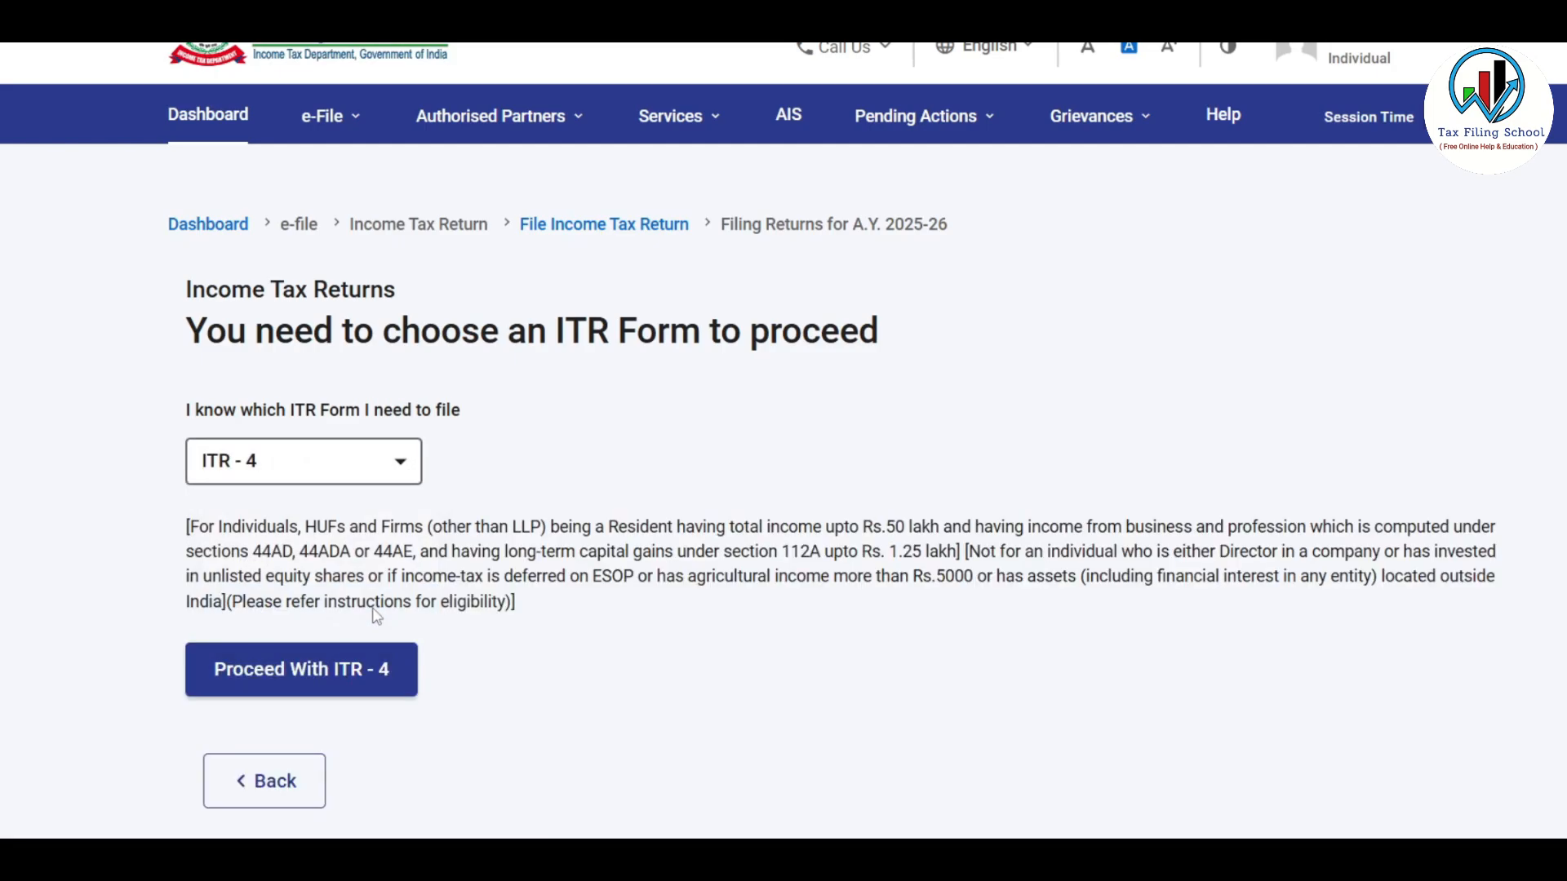
pyautogui.click(363, 674)
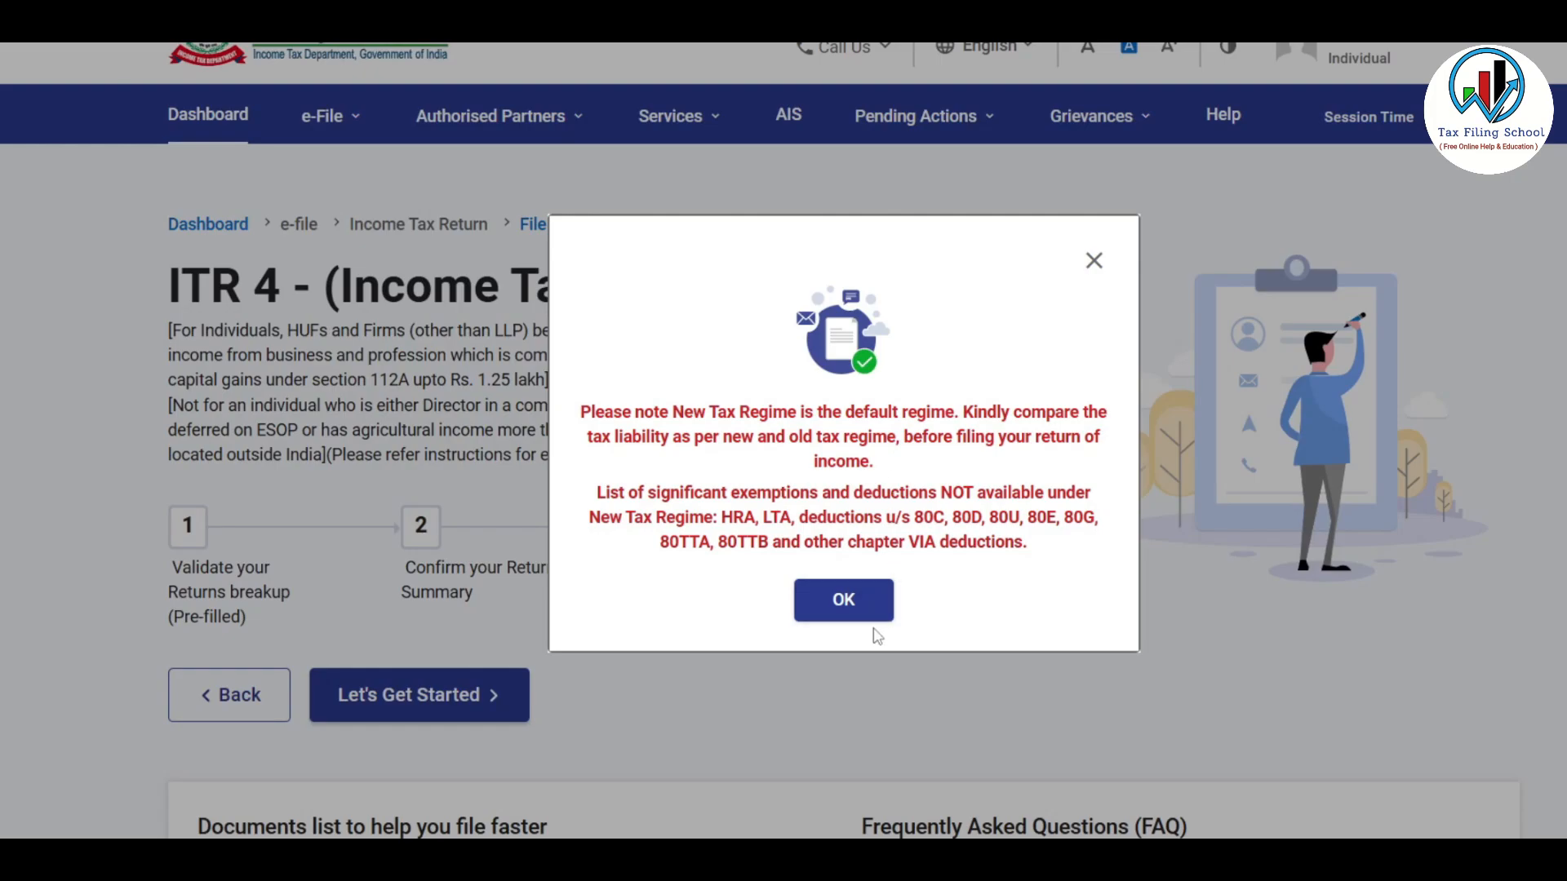
pyautogui.click(850, 602)
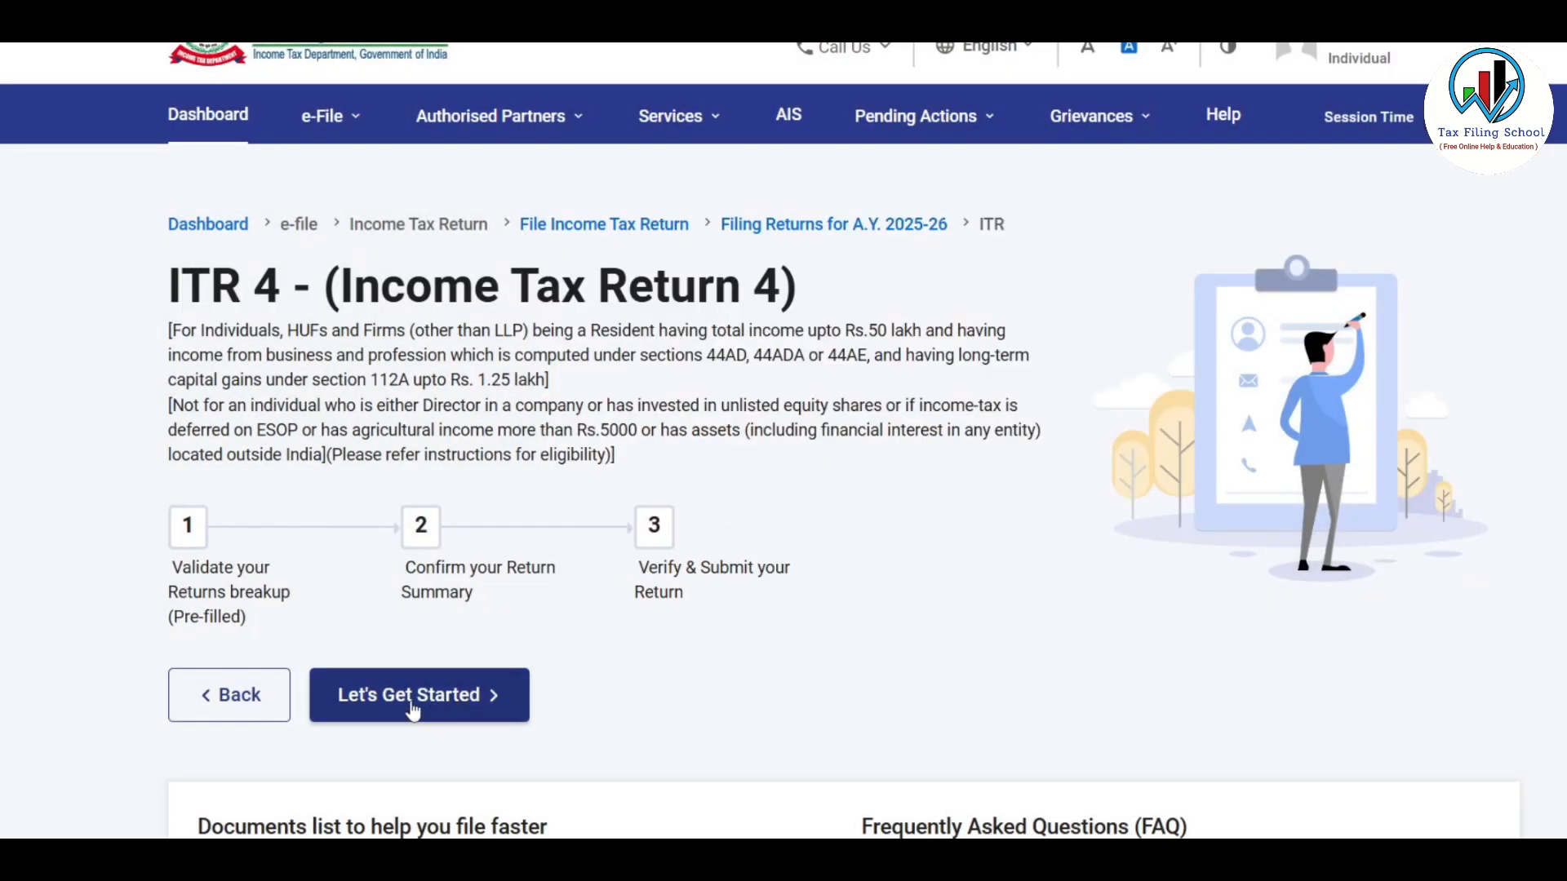
pyautogui.click(449, 696)
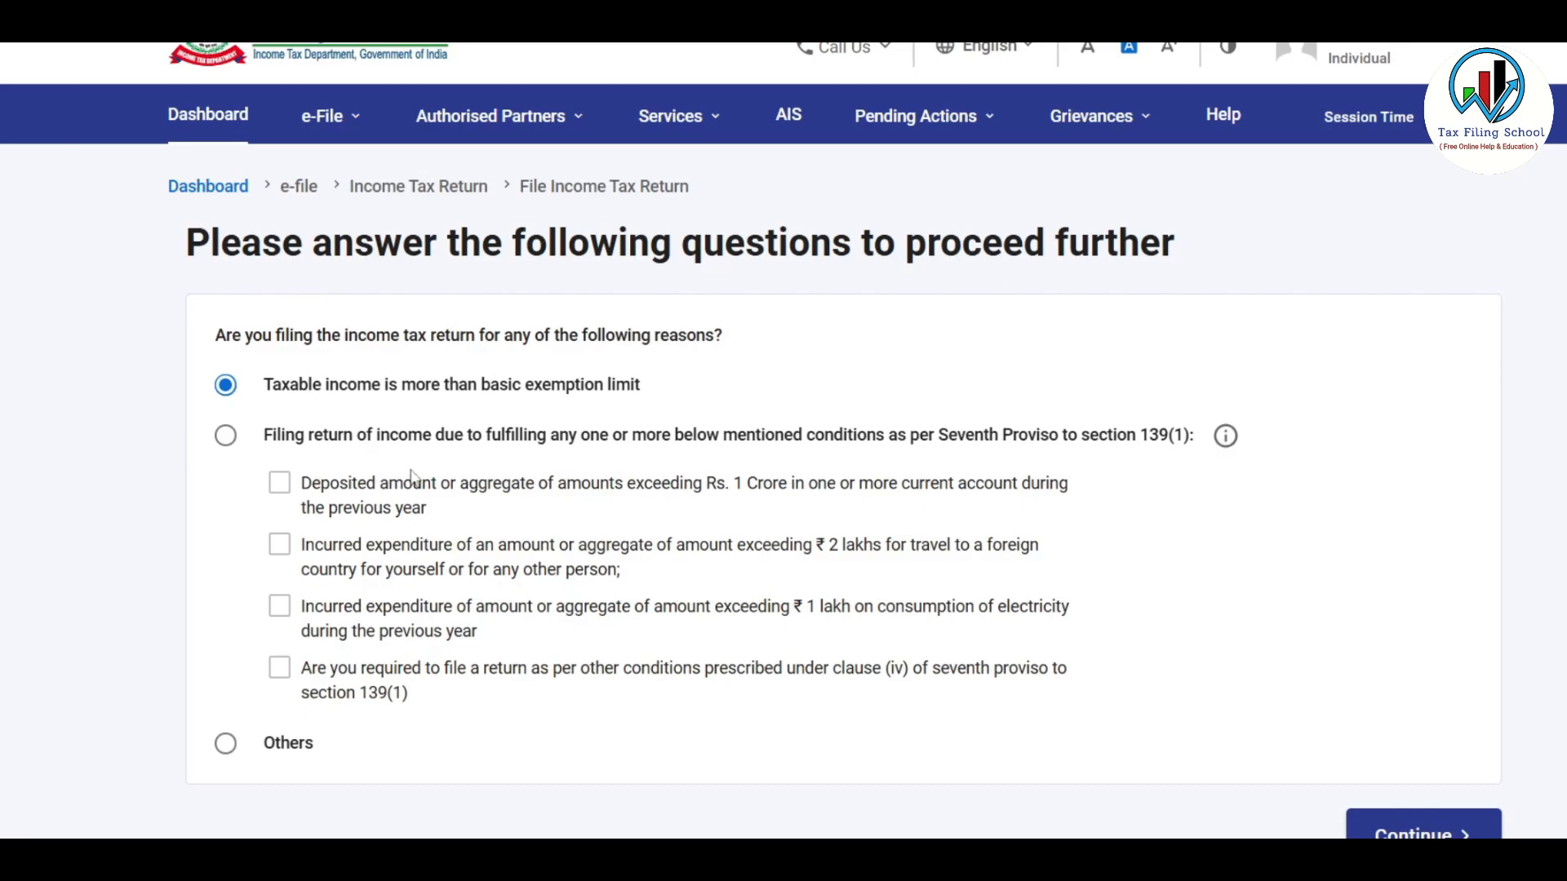
pyautogui.scroll(-2, 412, 477)
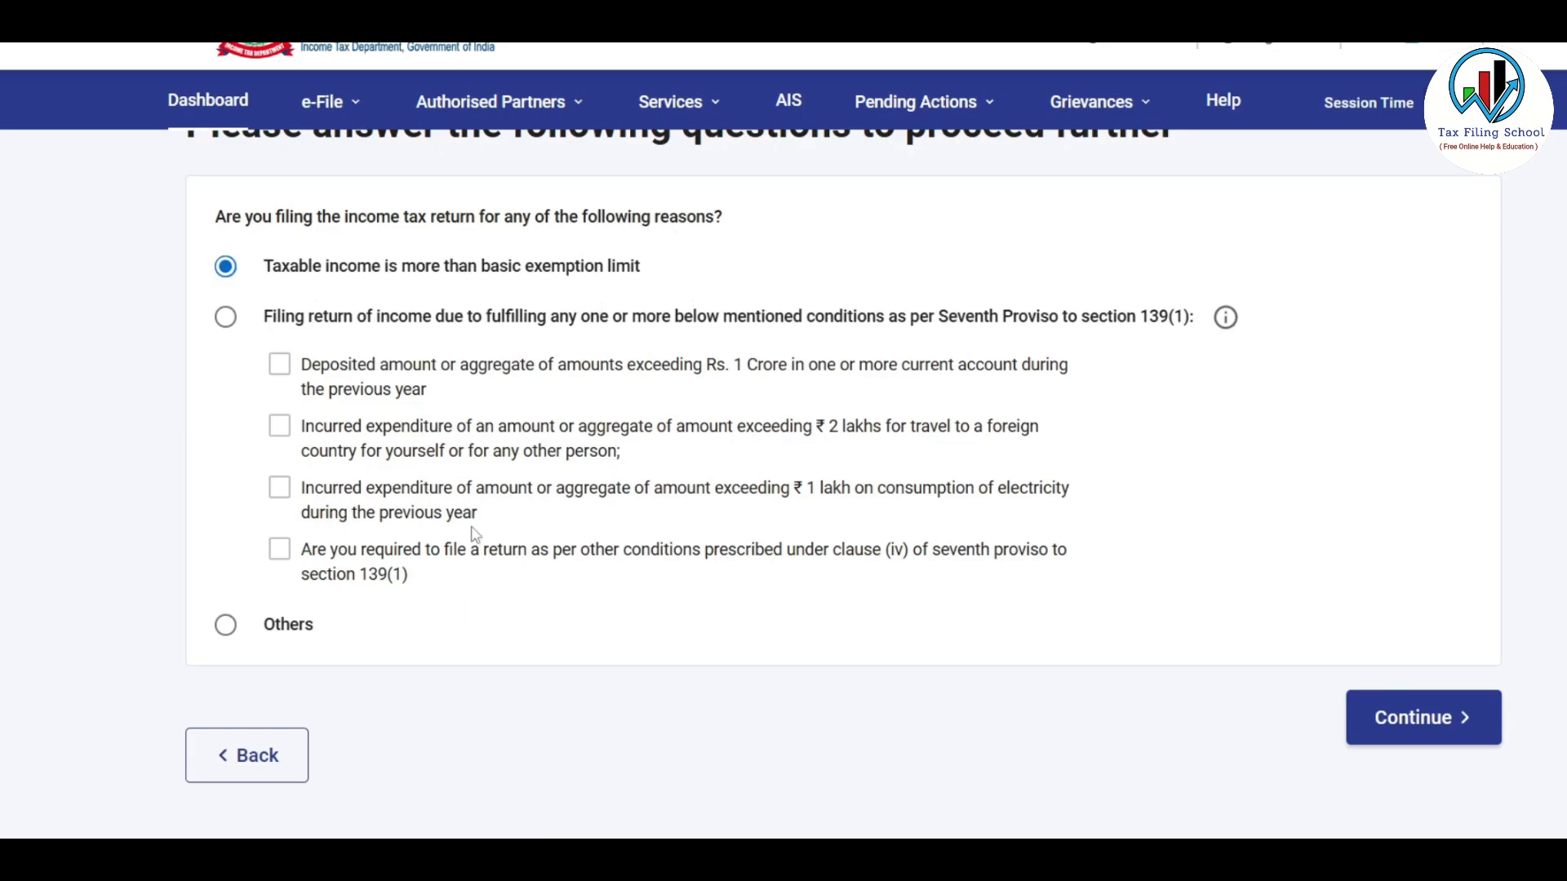
pyautogui.click(1438, 721)
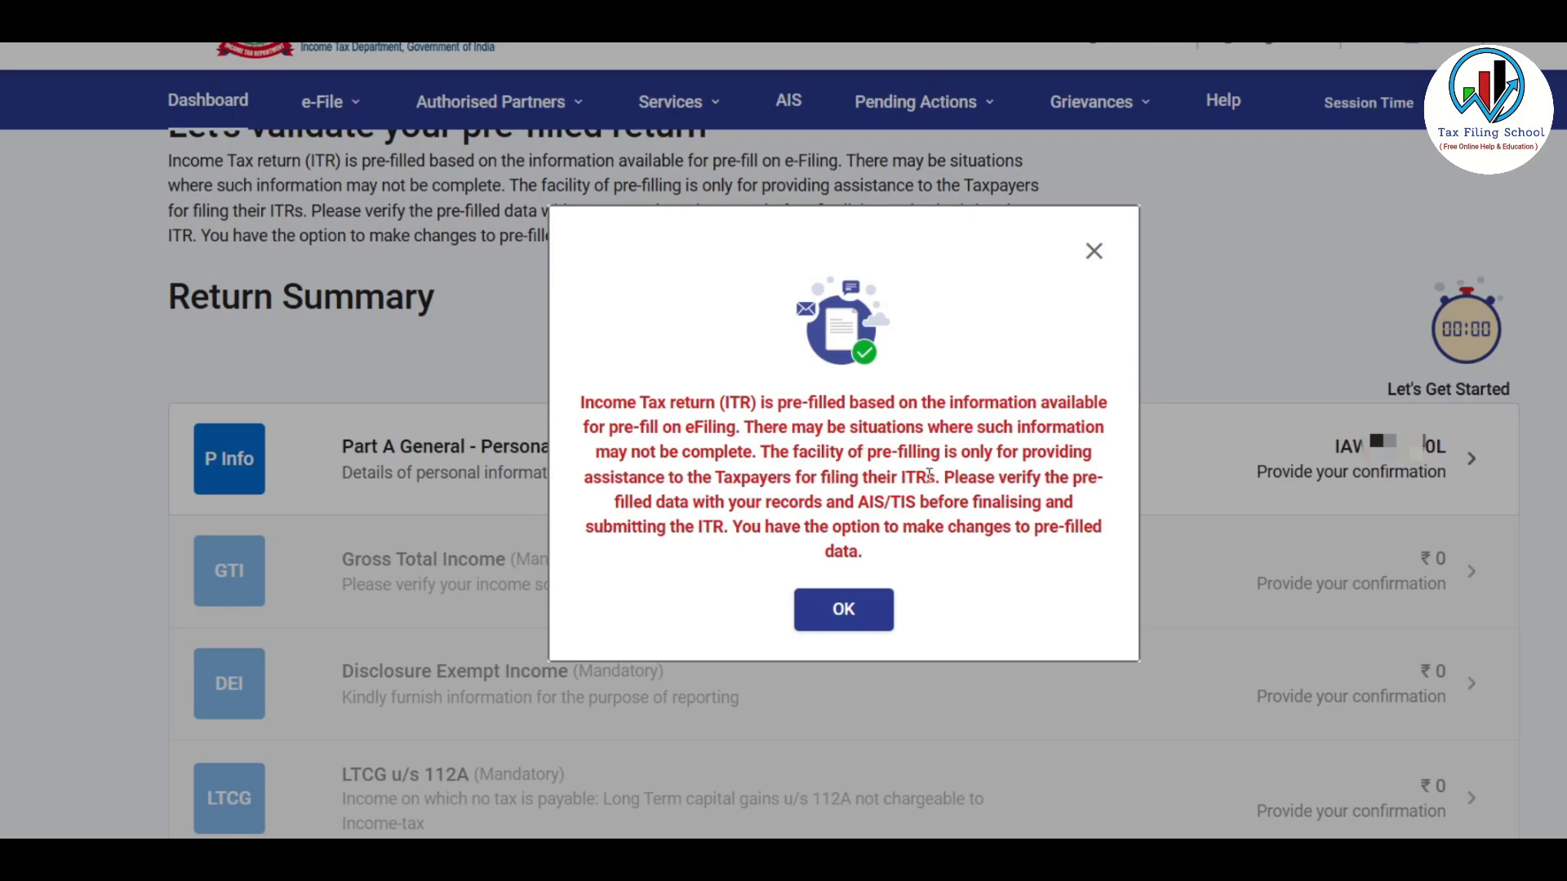
# Dismiss the pre-filled data notice and open Part A General – Personal Information
pyautogui.click(850, 622)
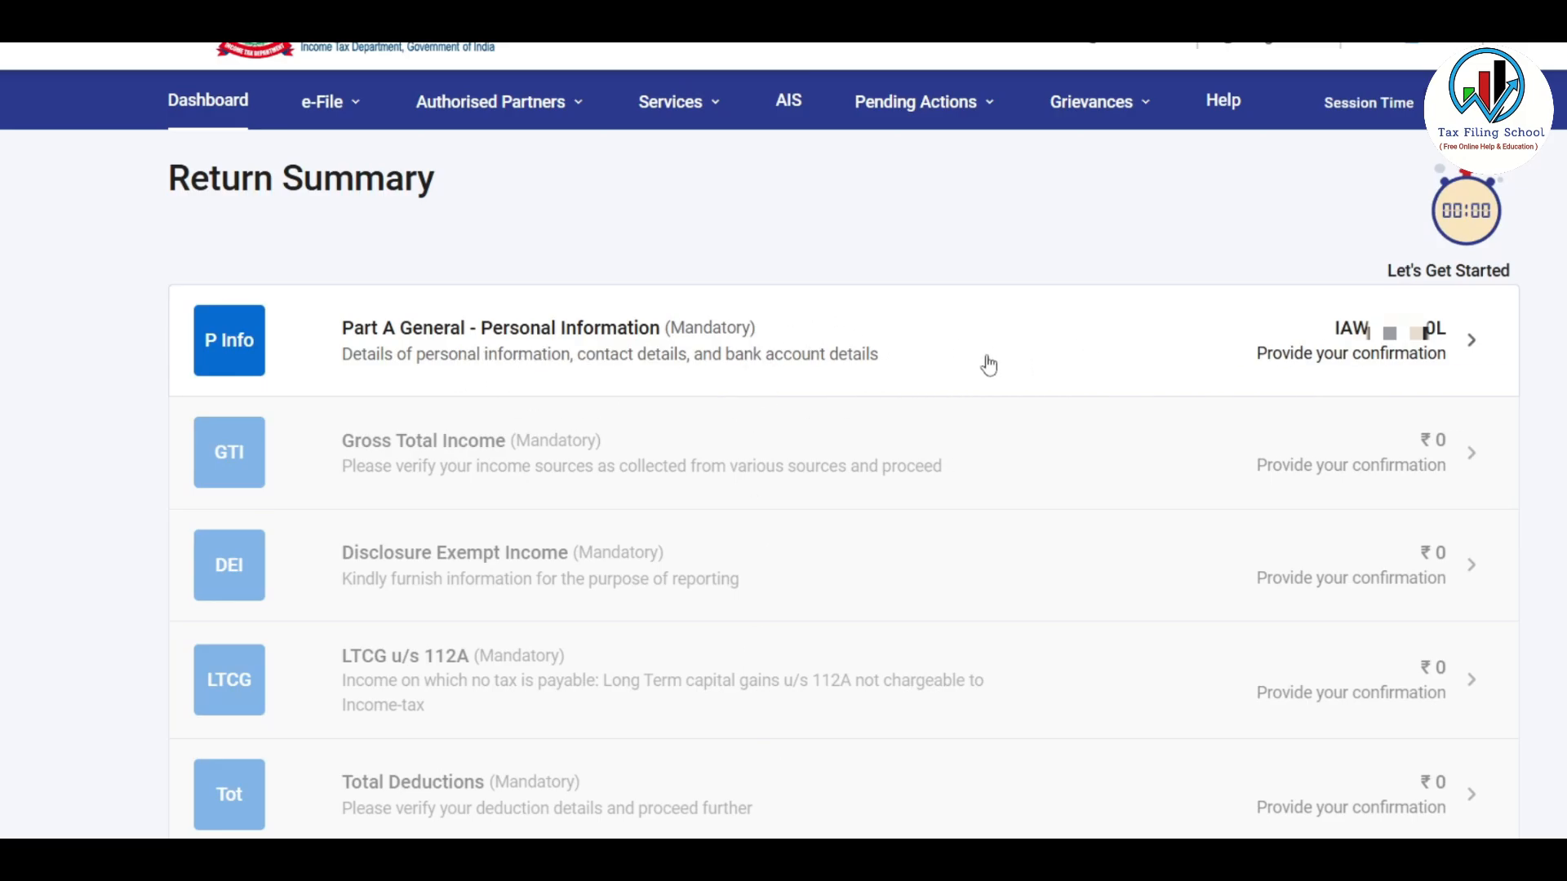
pyautogui.click(1130, 344)
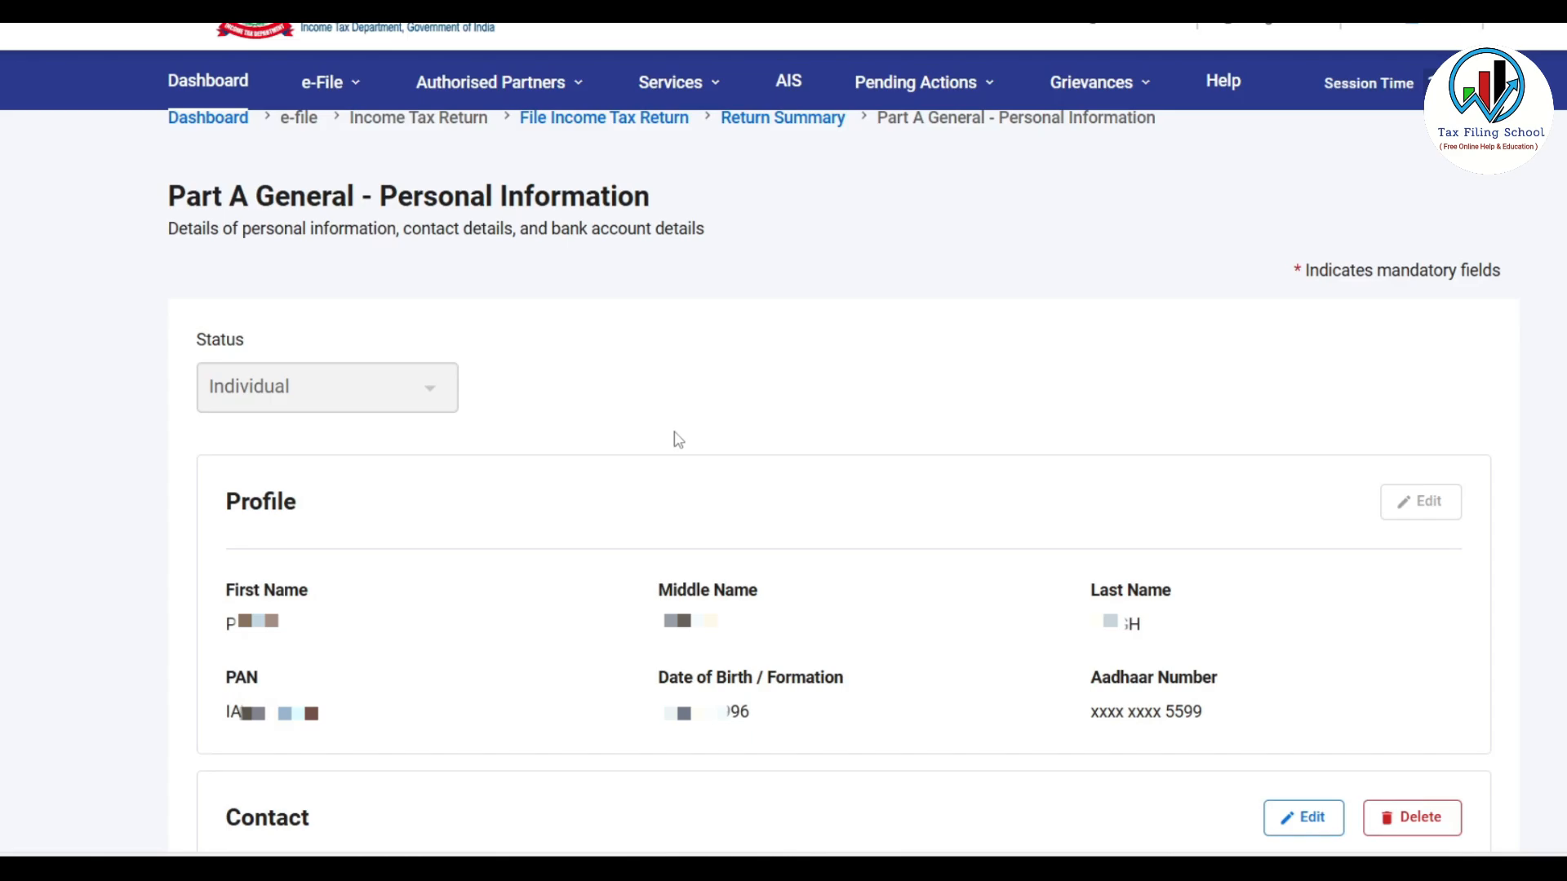
# Set Nature of Employment to 'Not Applicable (eg. Family pension etc)' and acknowledge the salary warning
pyautogui.scroll(-10, 677, 441)
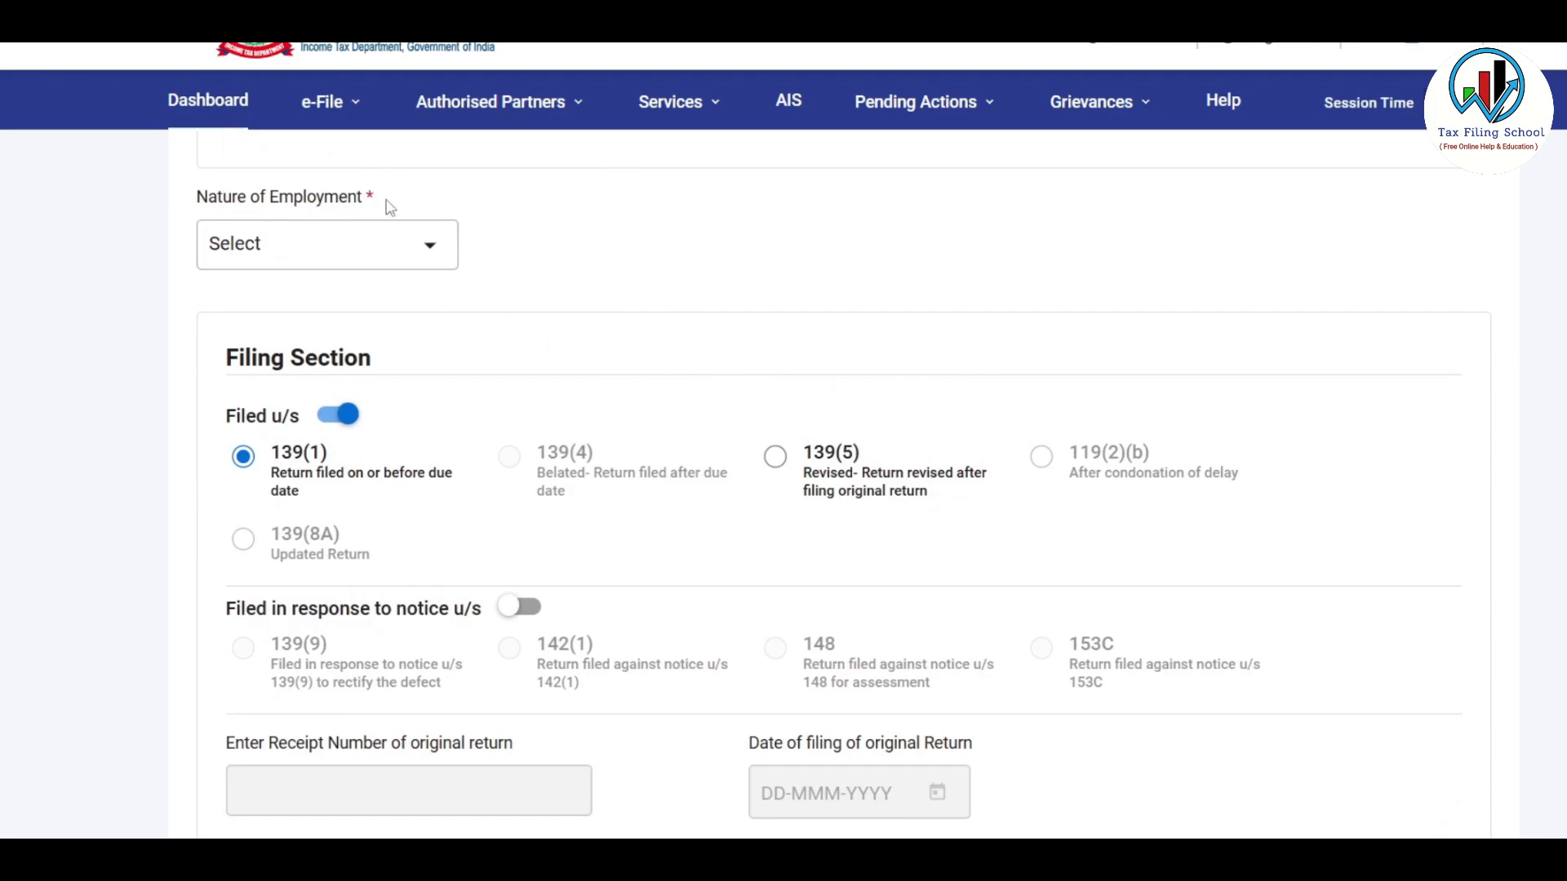
pyautogui.click(433, 247)
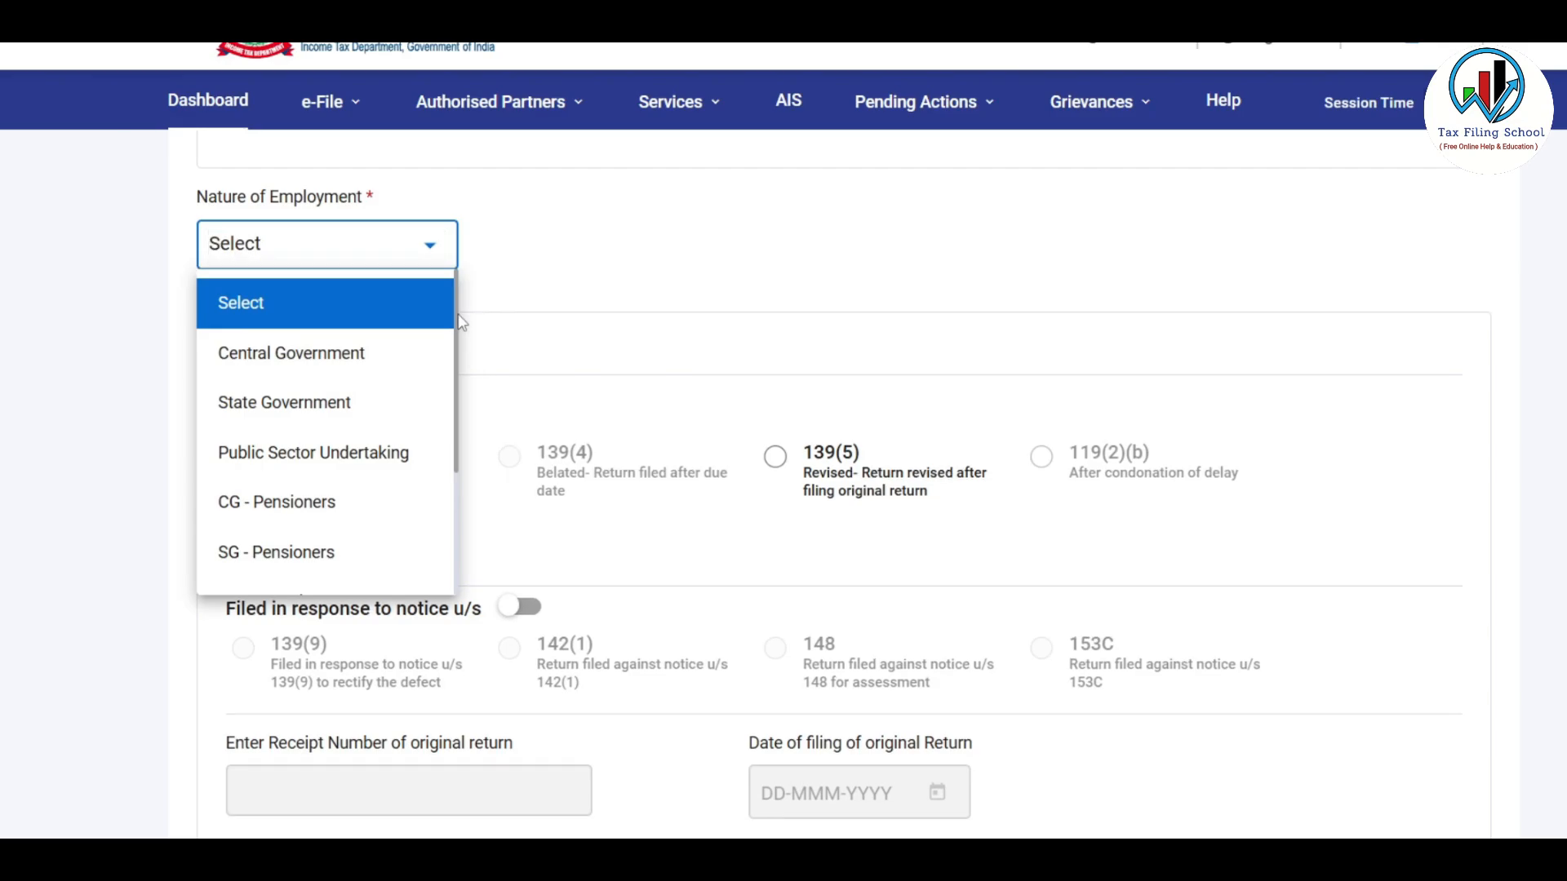
pyautogui.scroll(-2, 461, 377)
pyautogui.moveTo(457, 371); pyautogui.dragTo(457, 451)
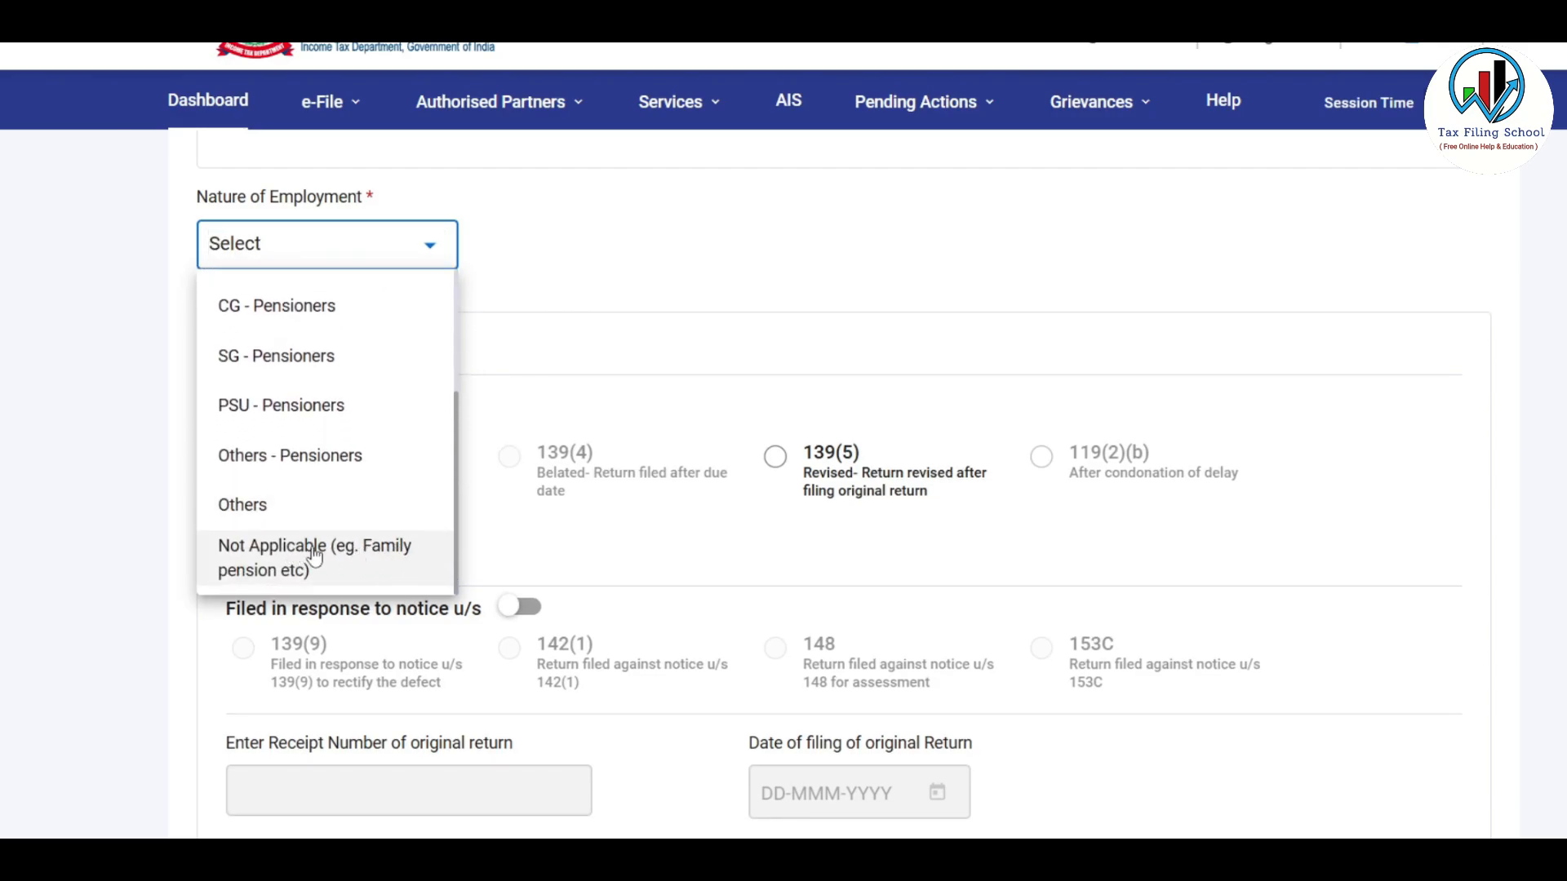
pyautogui.click(356, 560)
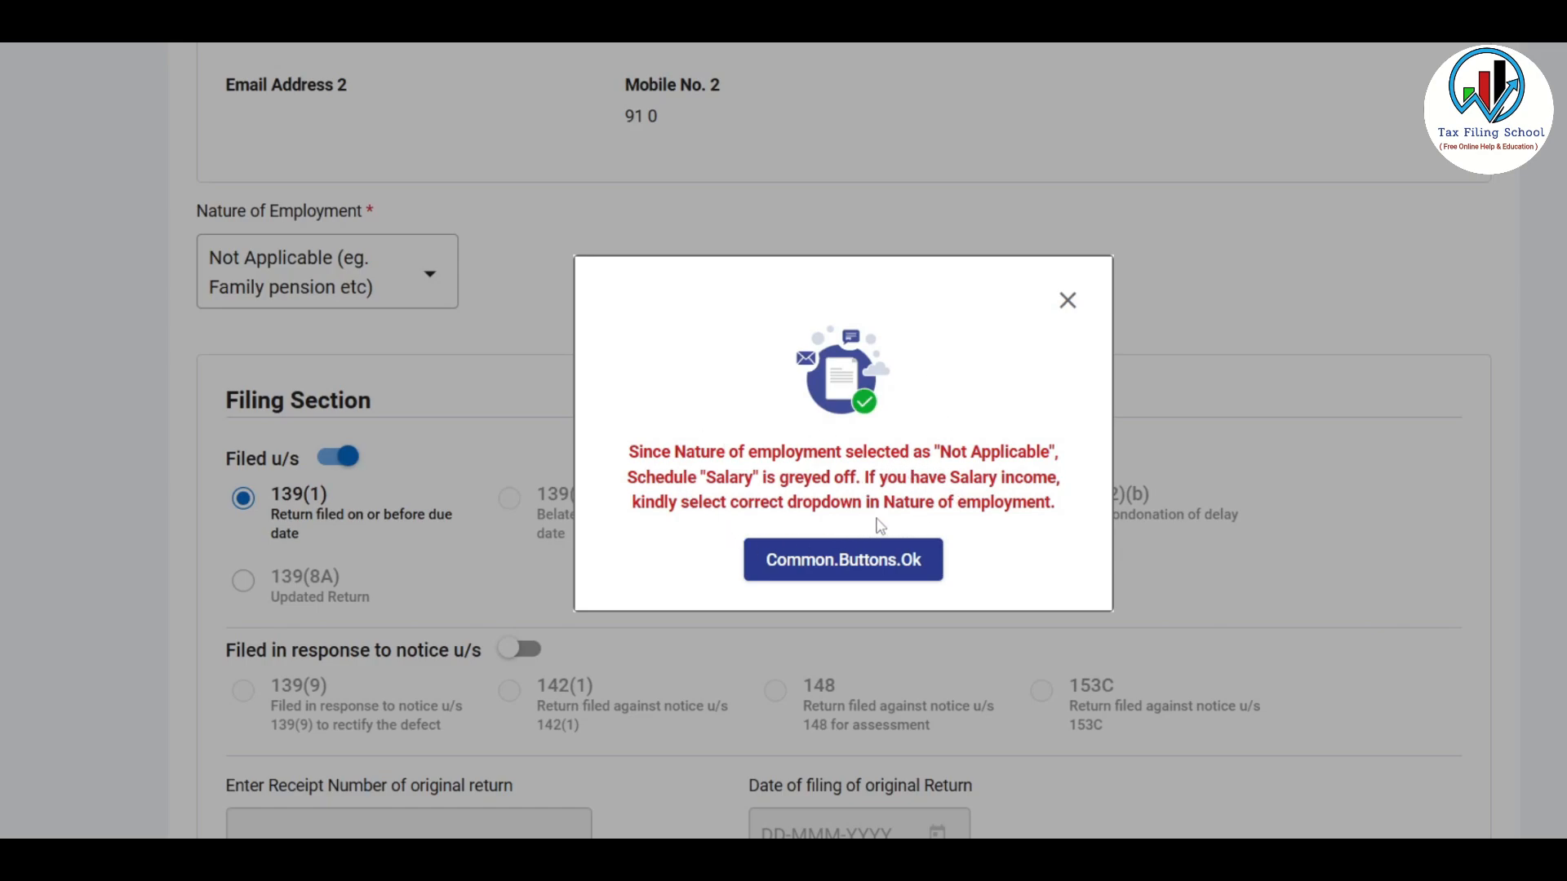
pyautogui.click(866, 569)
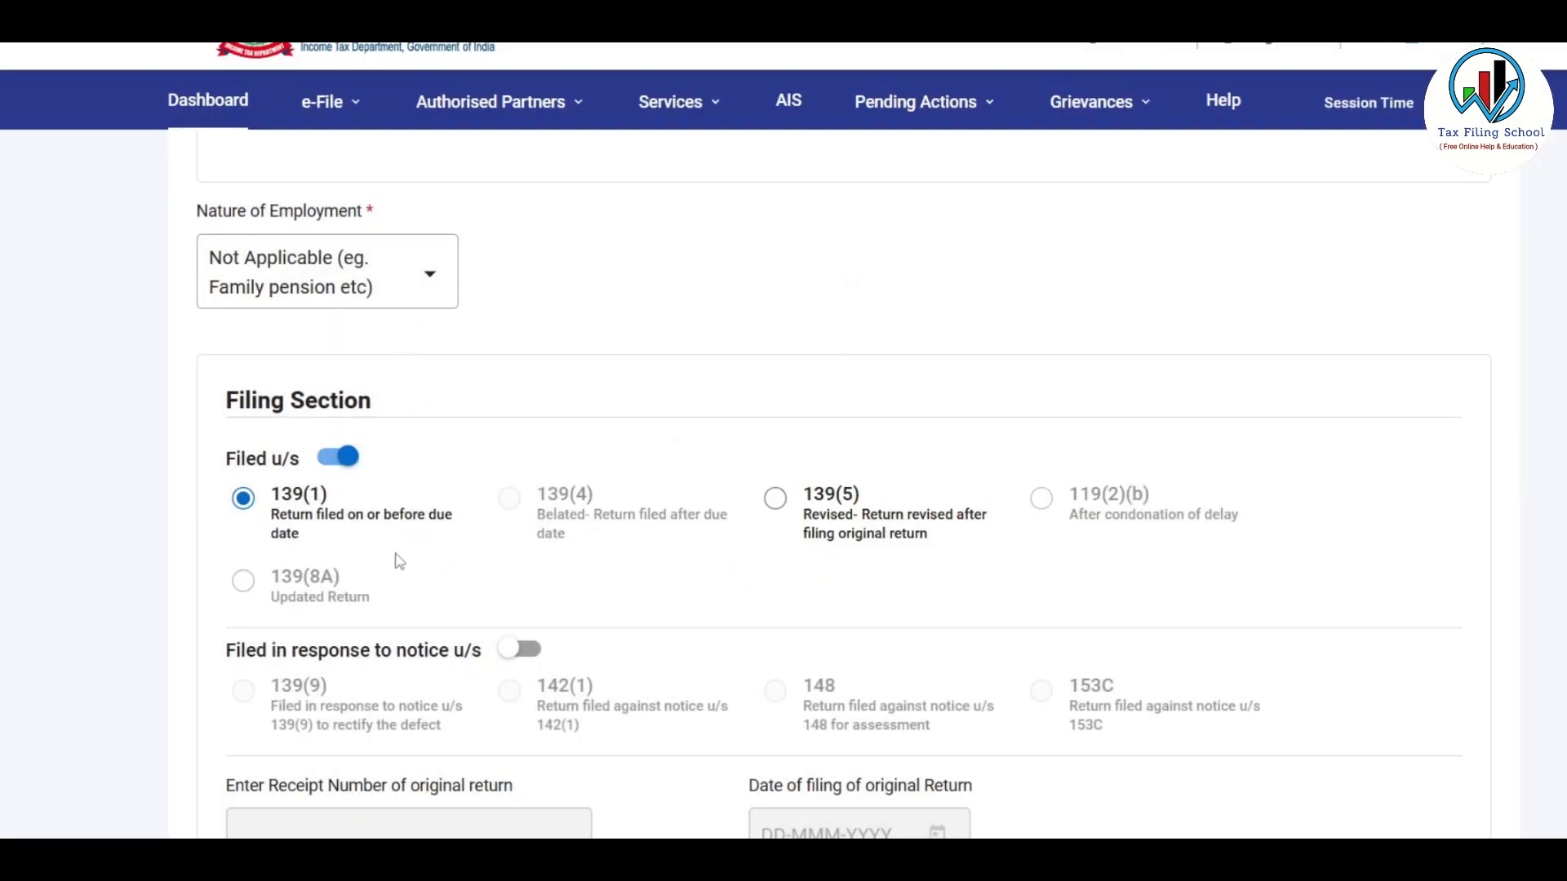
# Answer No to A23 Form 10-IEA, new-regime opt-out and representative assessee; expand Bank Details
pyautogui.scroll(-8, 386, 499)
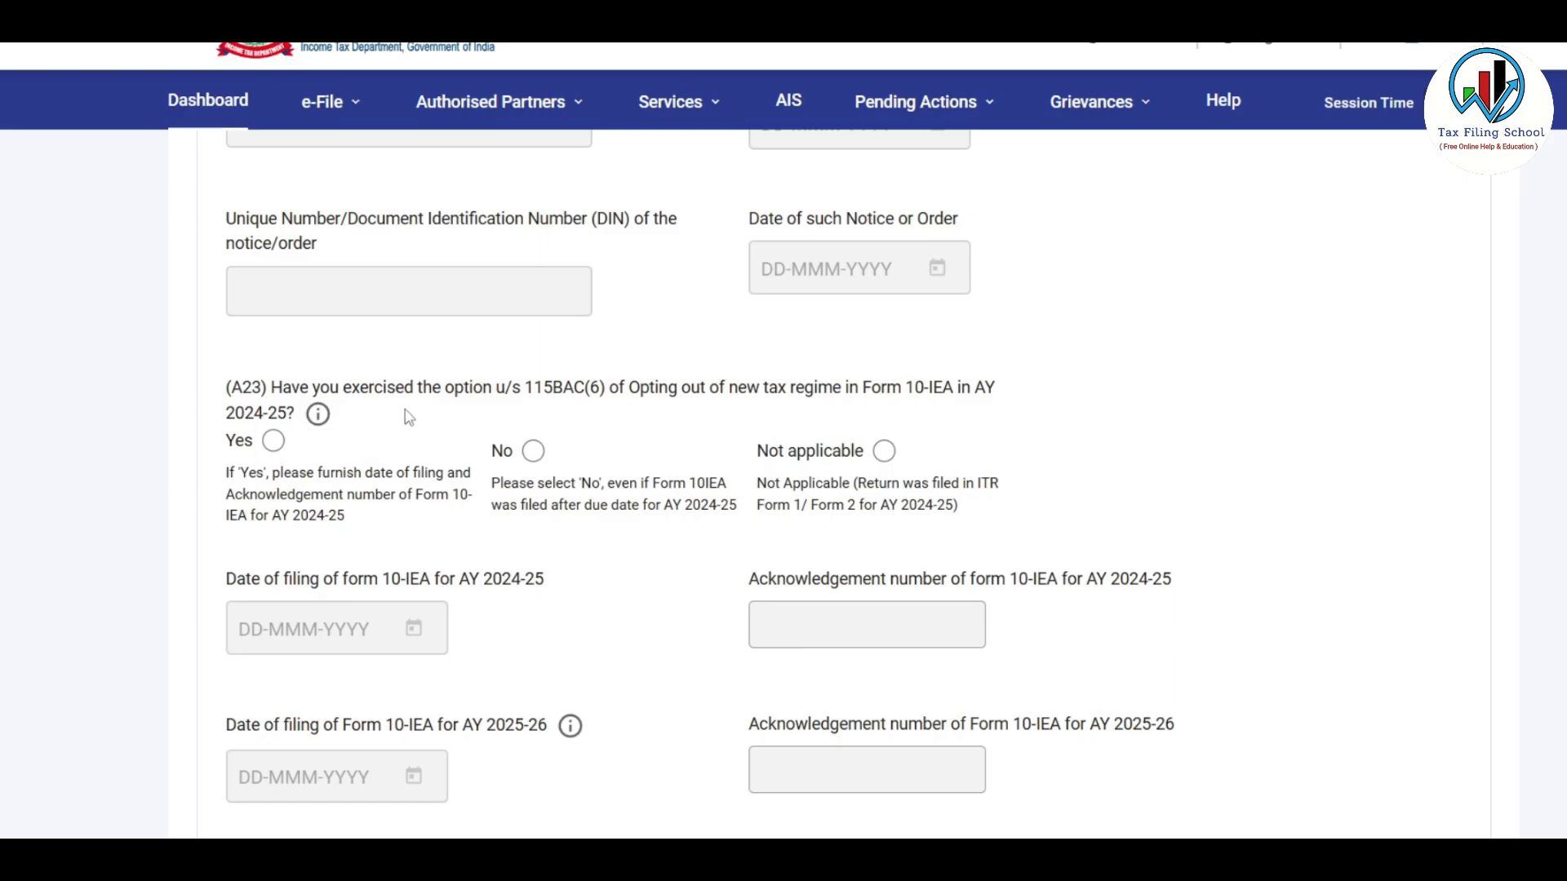
pyautogui.click(533, 452)
pyautogui.scroll(-2, 552, 351)
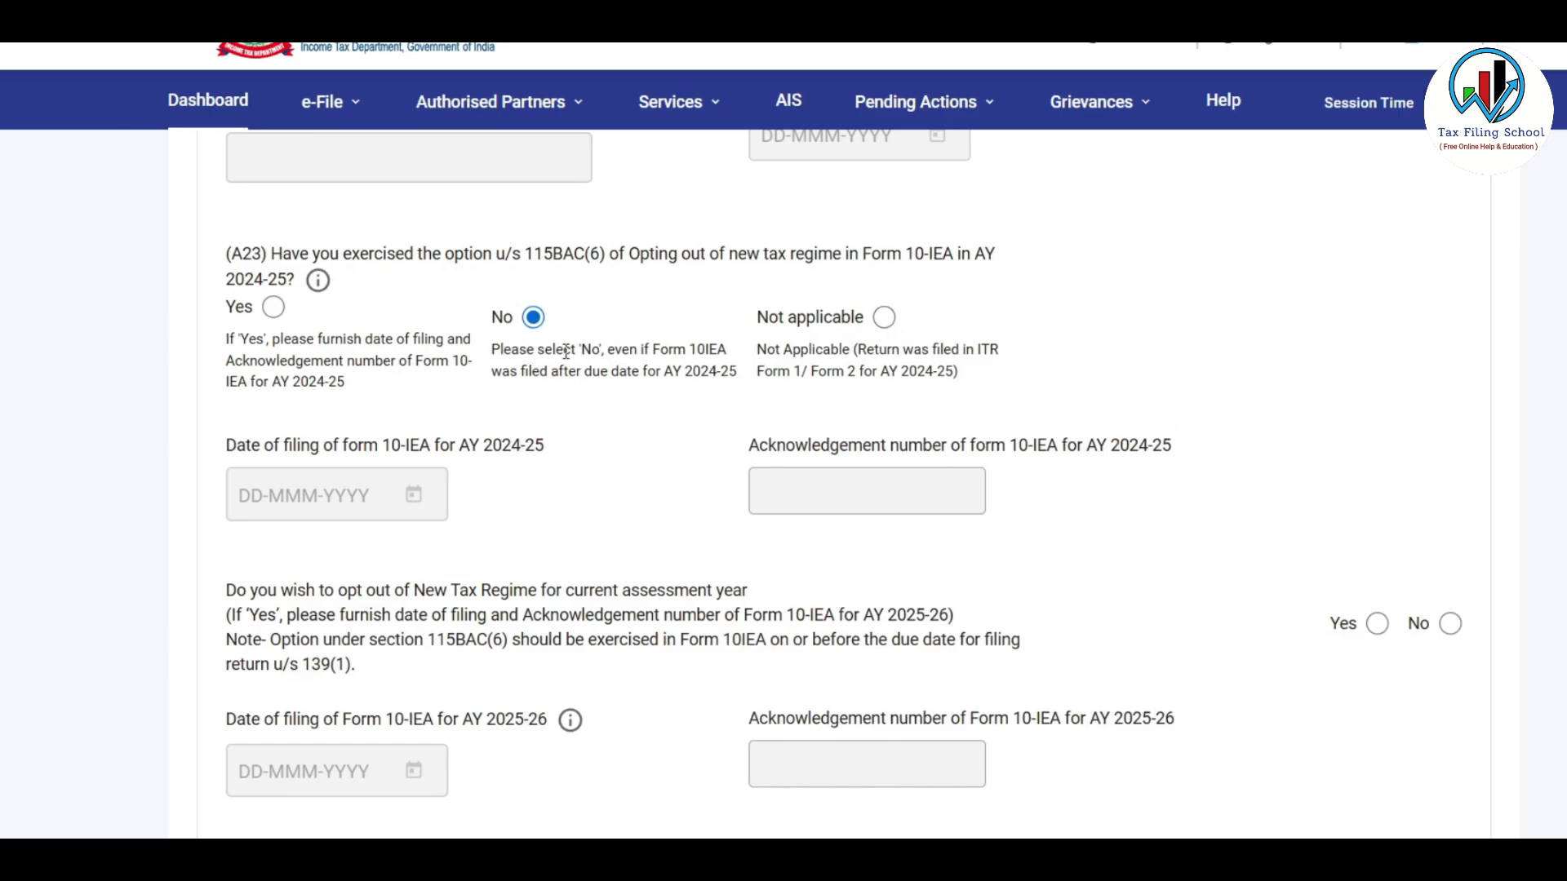
pyautogui.scroll(-3, 567, 355)
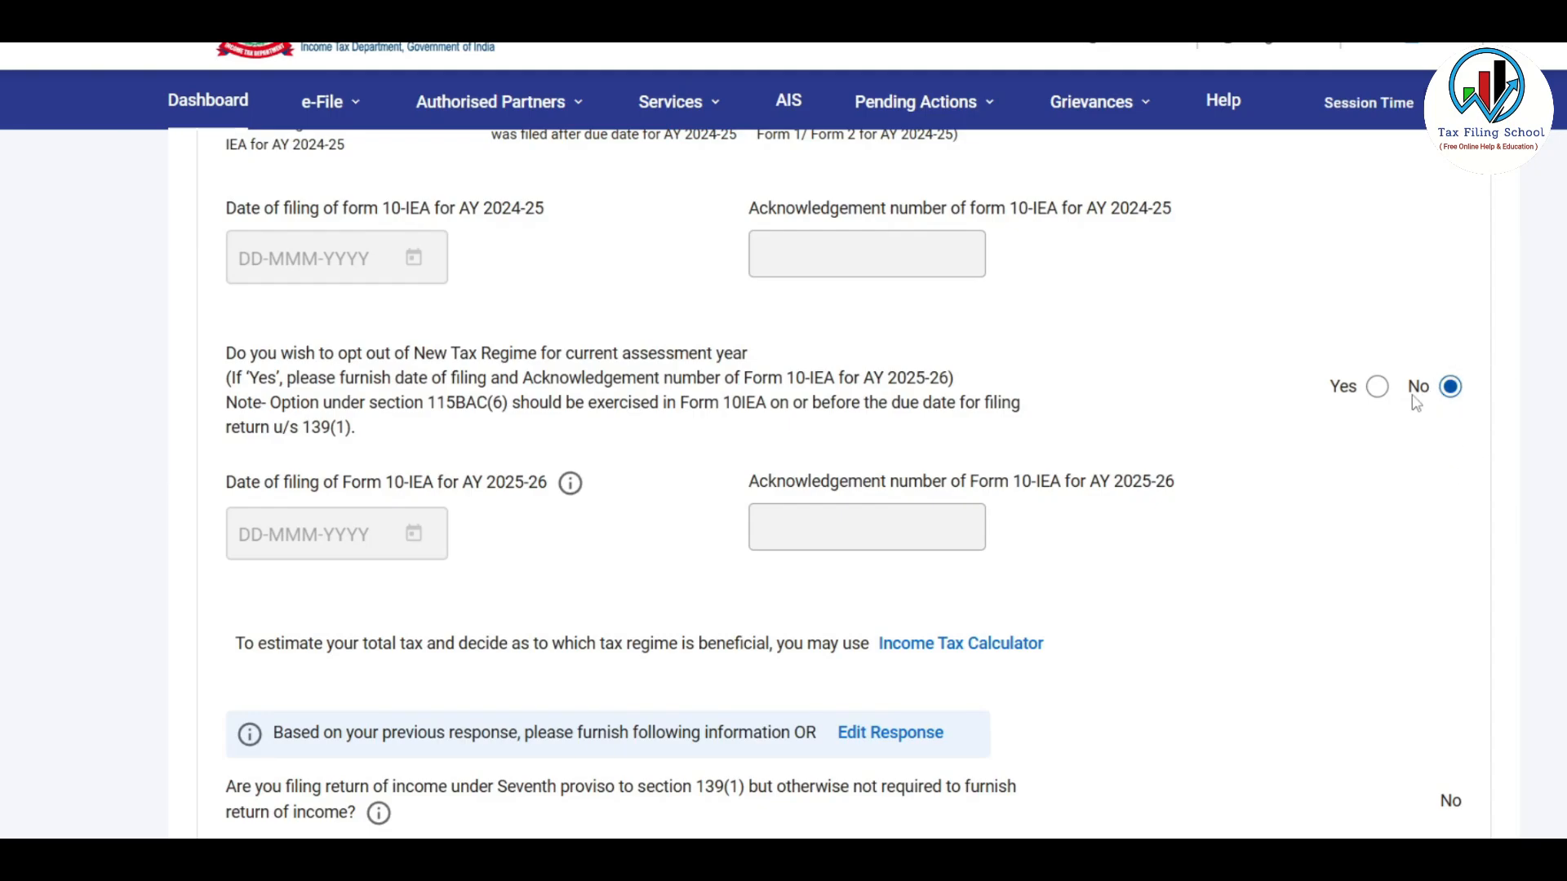
pyautogui.scroll(-5, 1233, 498)
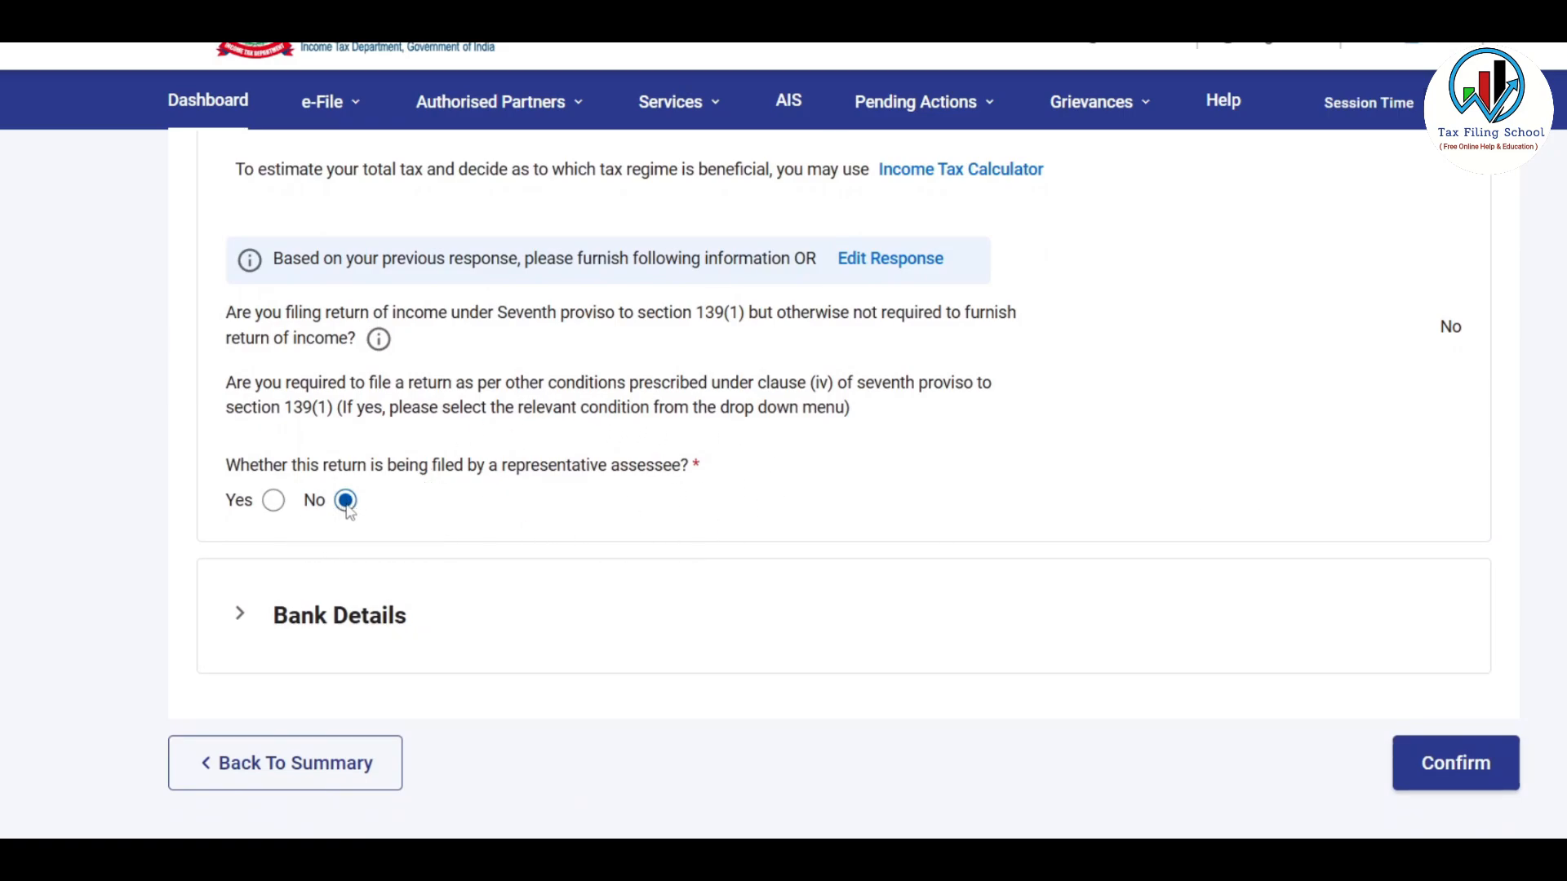
pyautogui.scroll(-2, 347, 510)
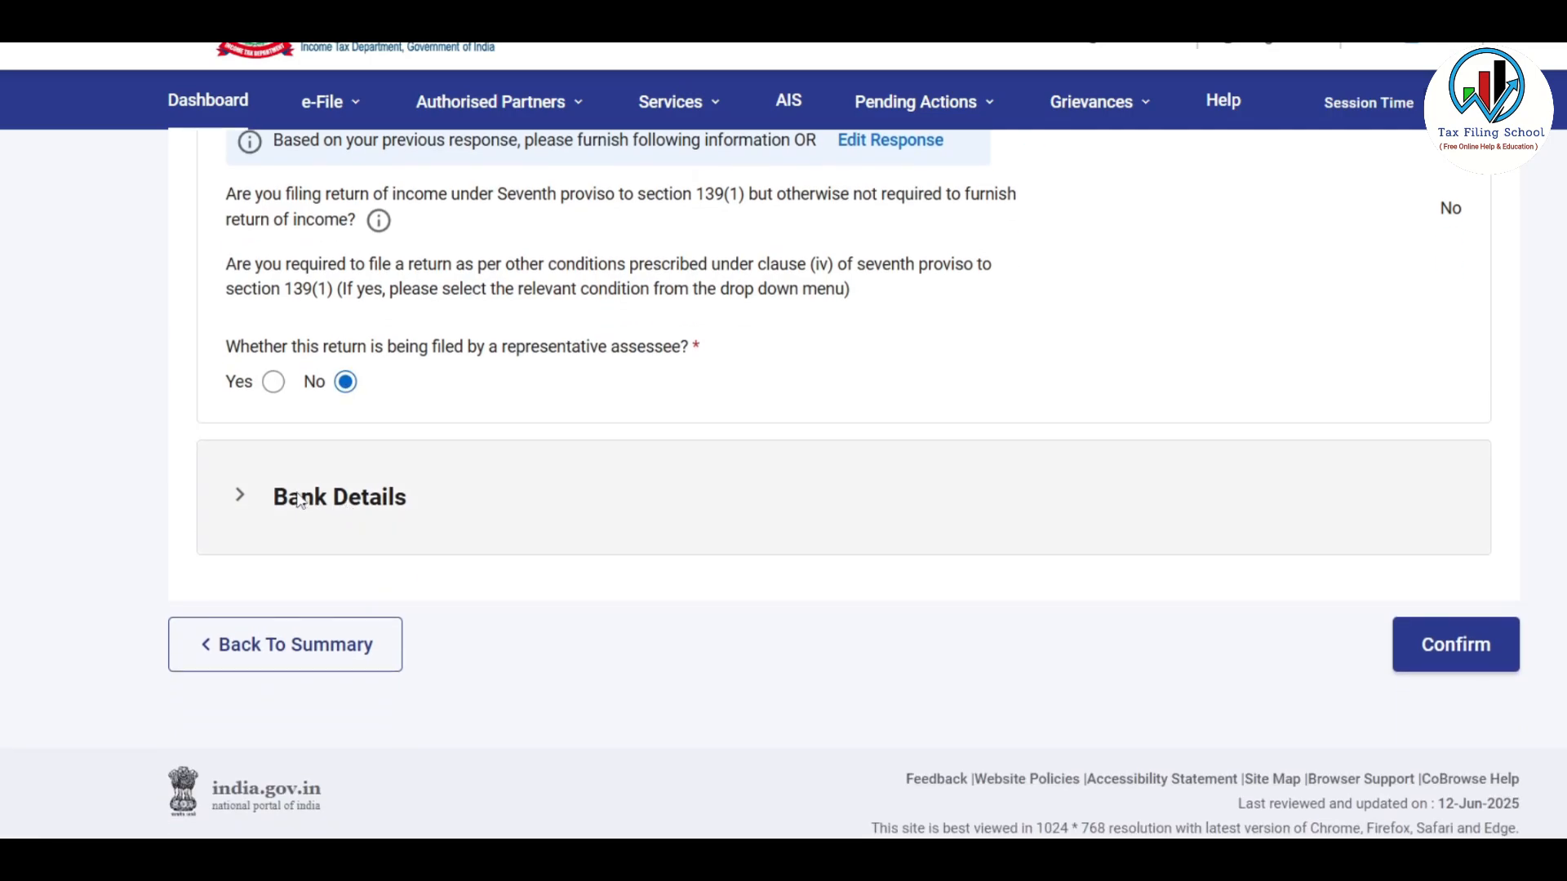
pyautogui.click(777, 547)
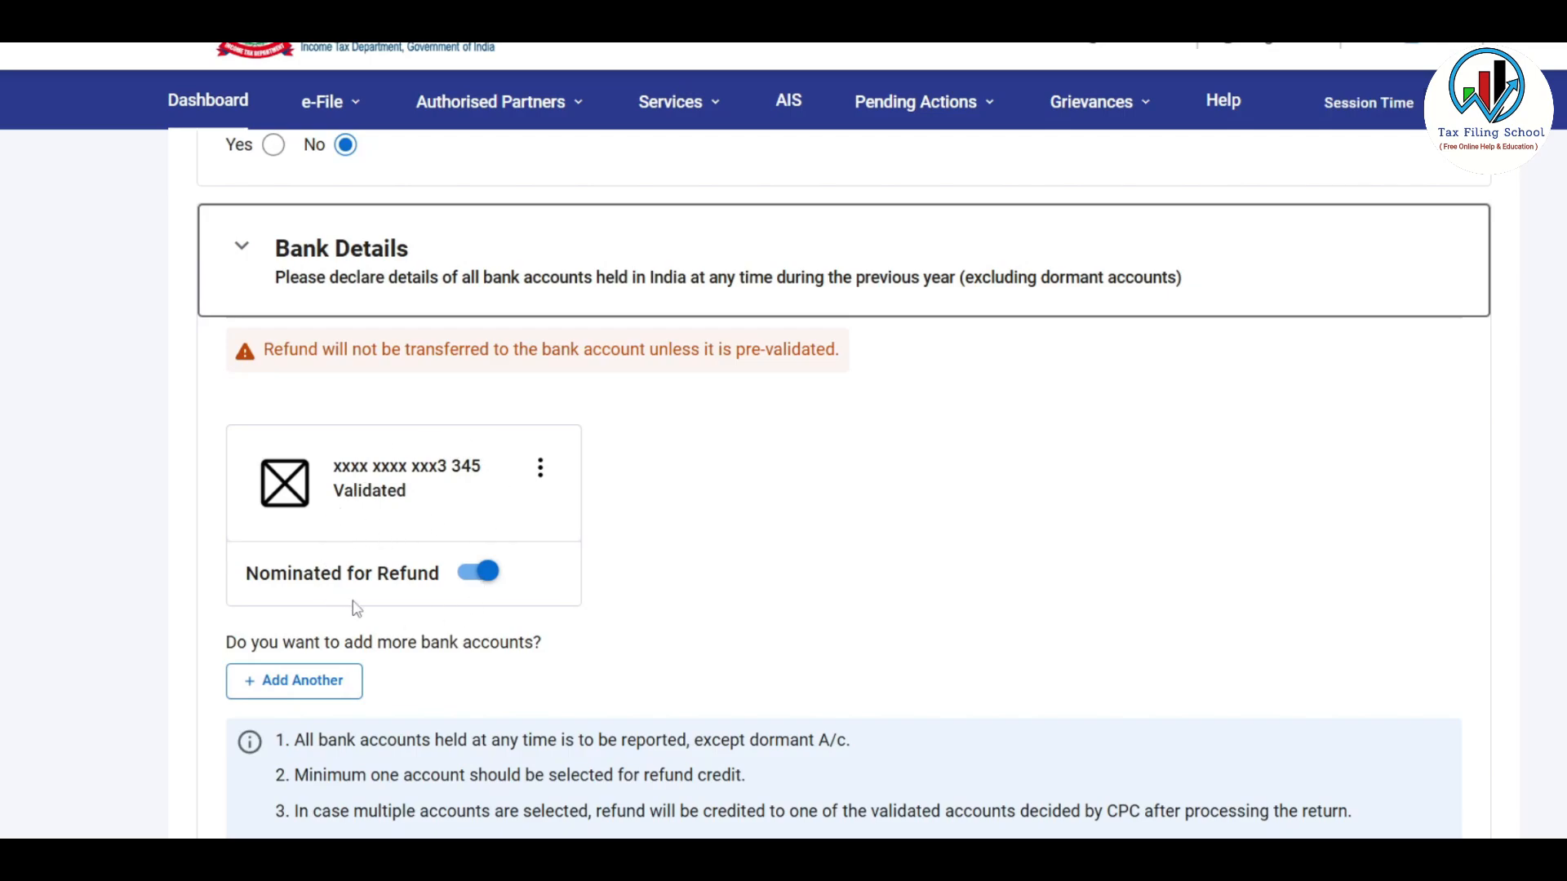
# Confirm Personal Information below the Bank Details card, returning to the Return Summary
pyautogui.scroll(-3, 352, 611)
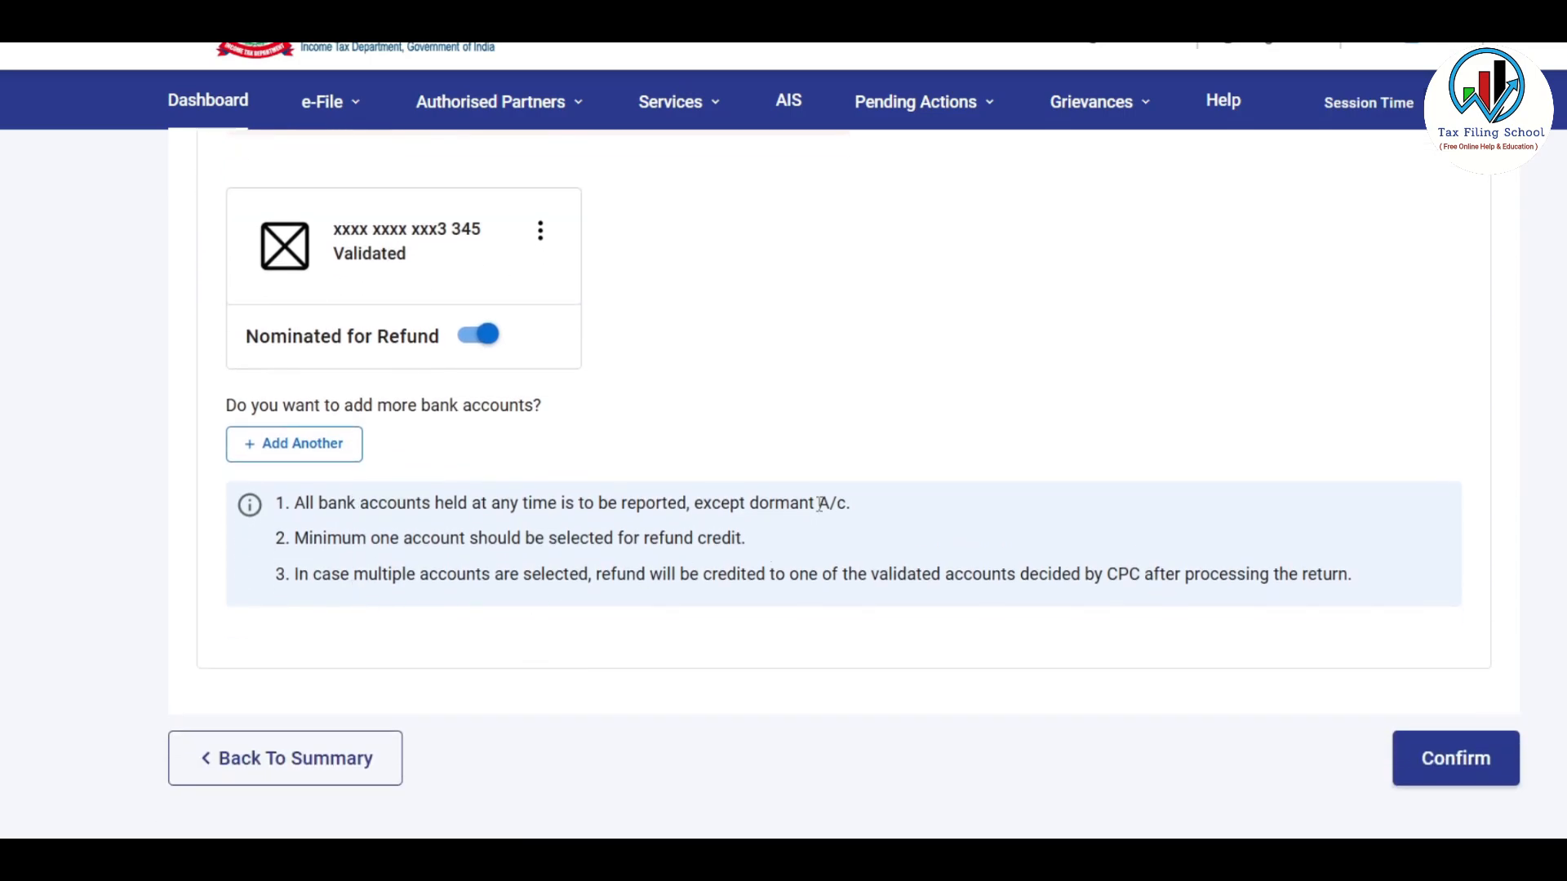
pyautogui.click(1455, 759)
pyautogui.scroll(6, 879, 519)
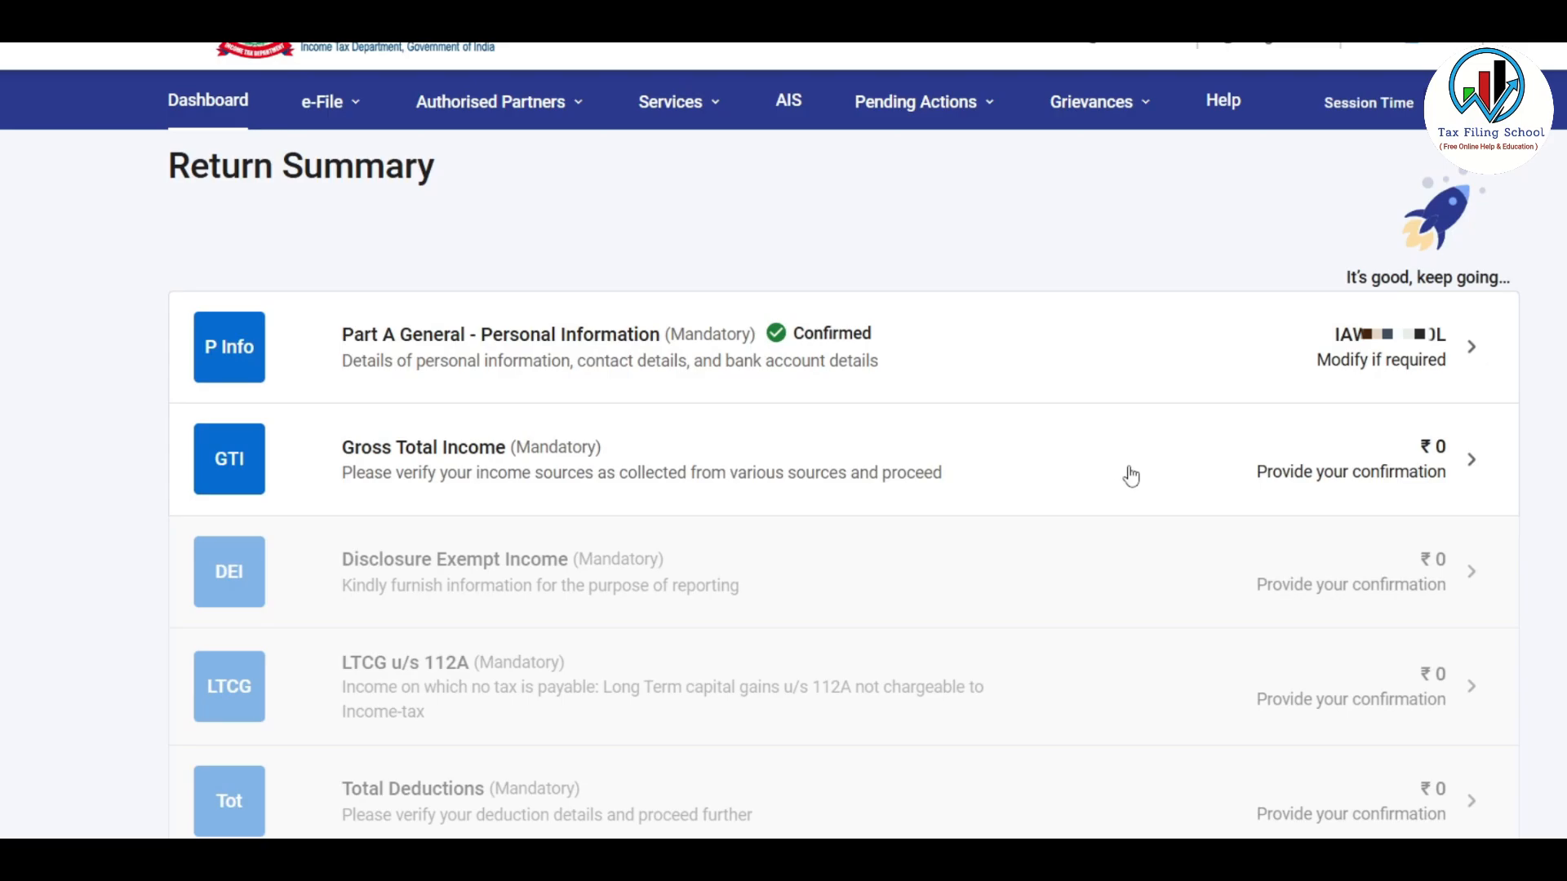
# Open Gross Total Income, acknowledge the Salary alert, and review B1 and B2 presumptive income
pyautogui.click(1094, 472)
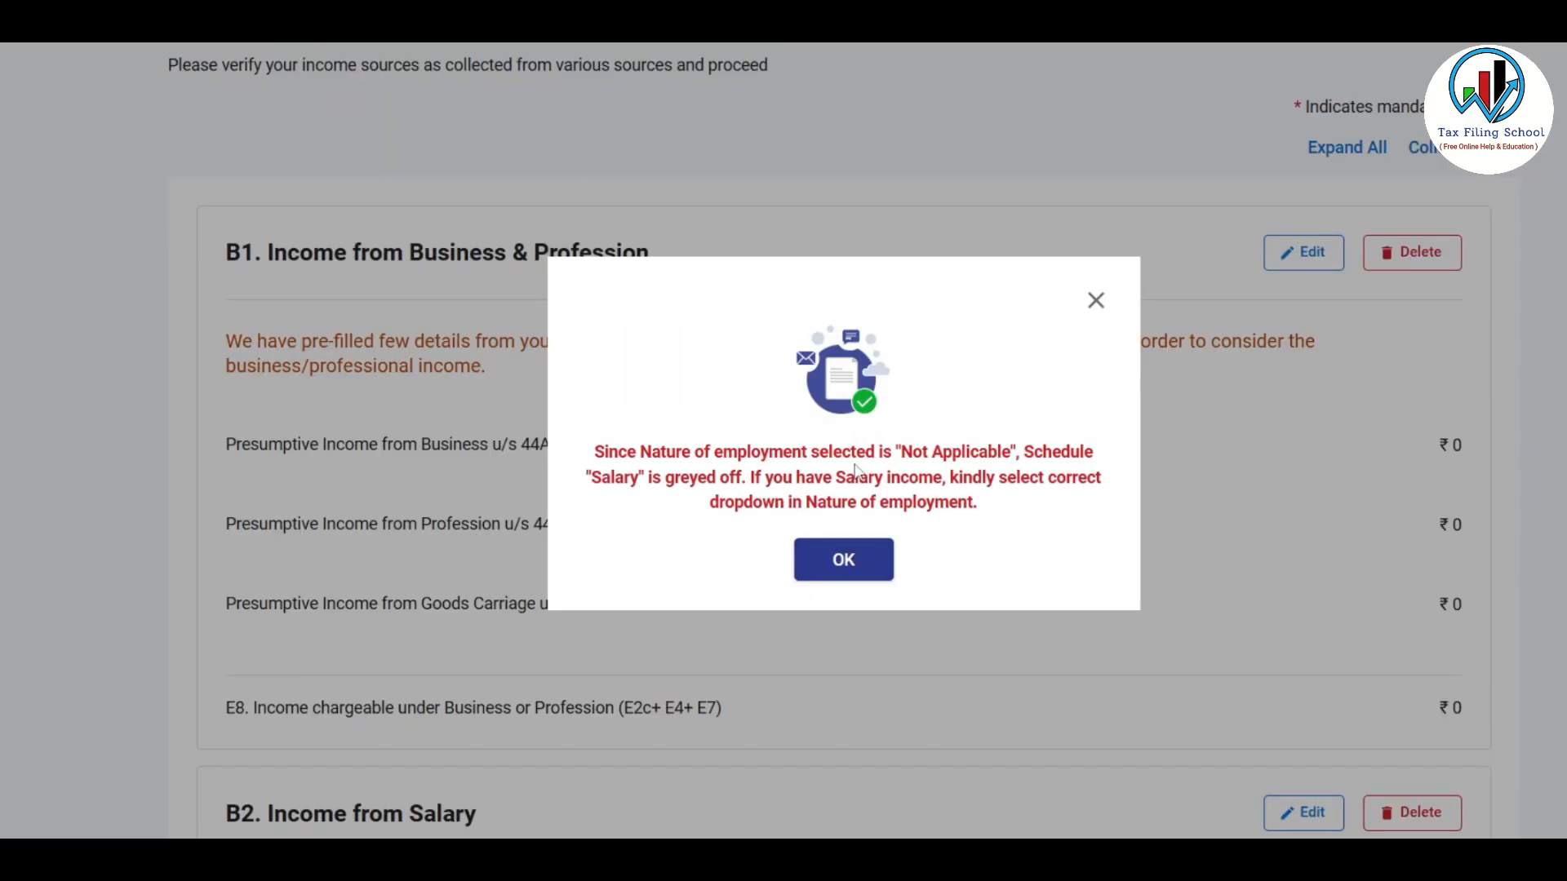
pyautogui.click(847, 563)
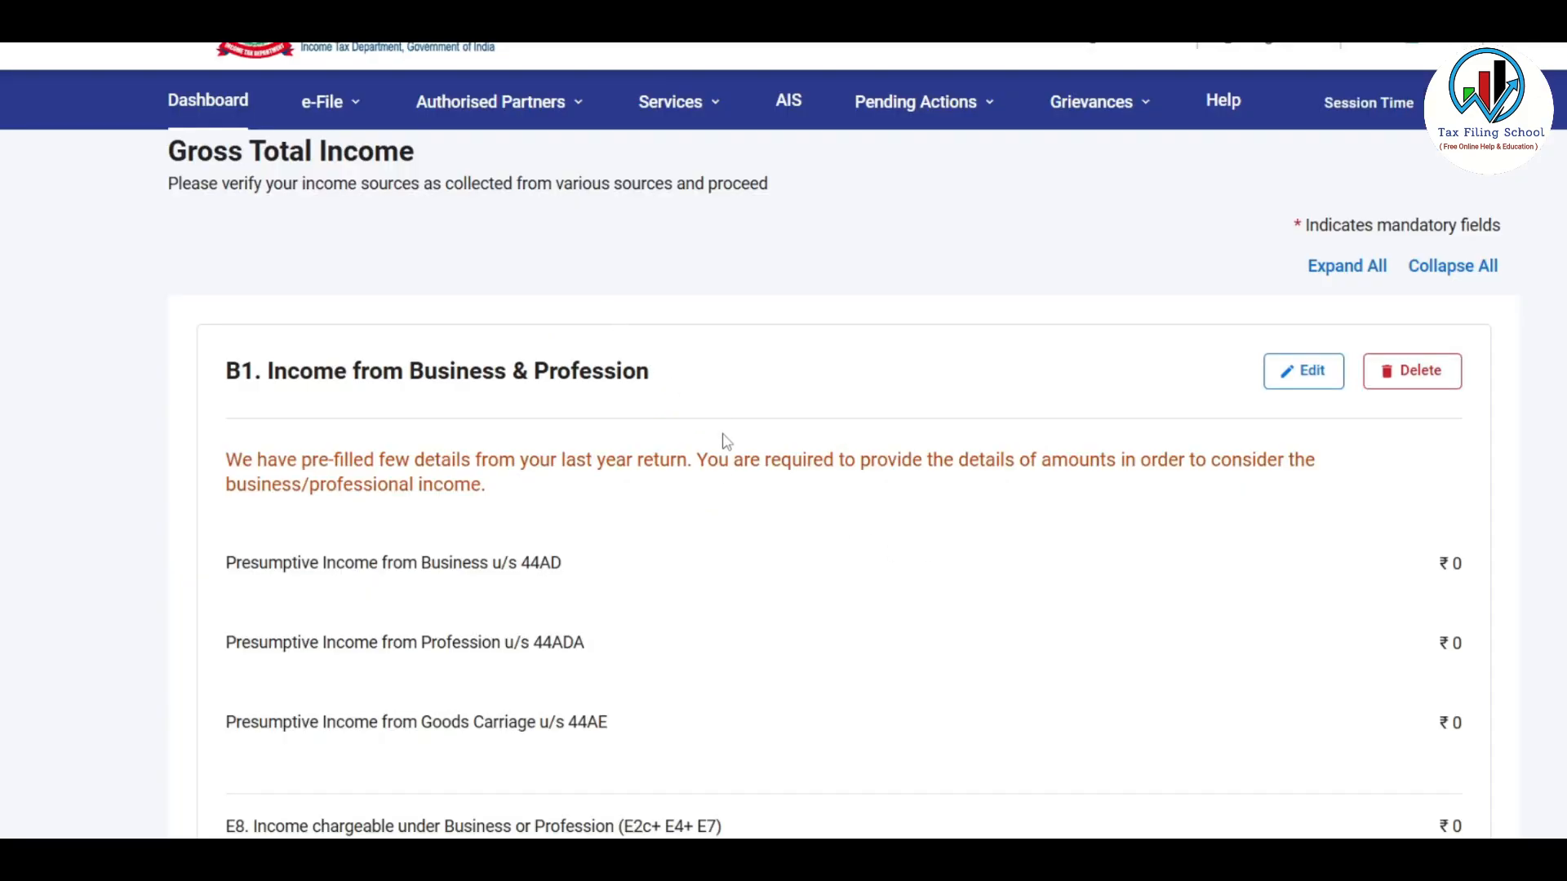
pyautogui.scroll(-7, 726, 442)
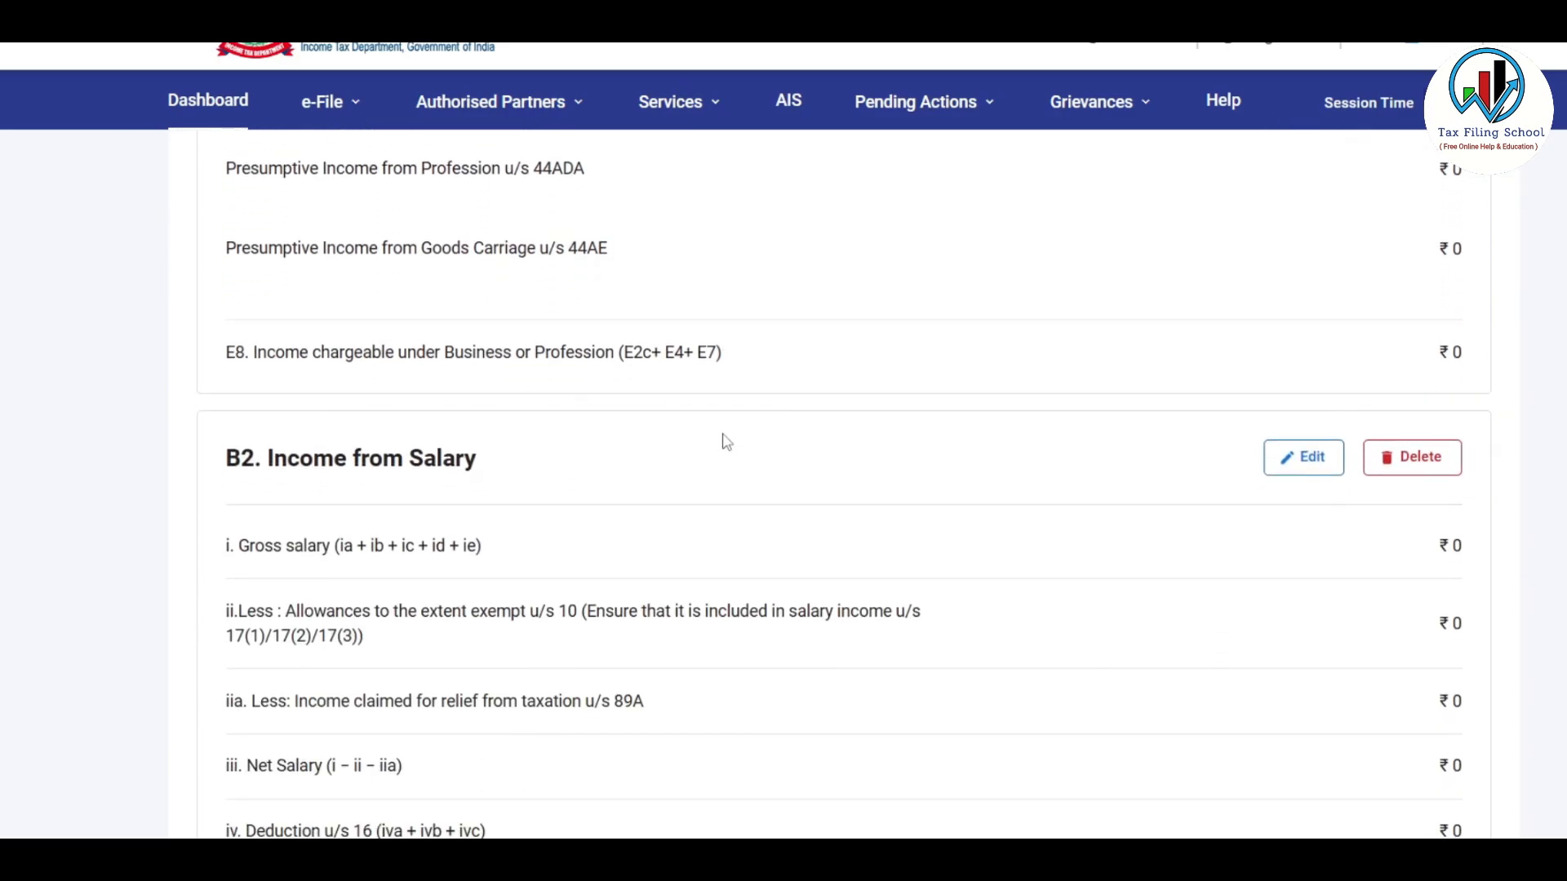
pyautogui.scroll(7, 726, 442)
pyautogui.scroll(-1, 744, 351)
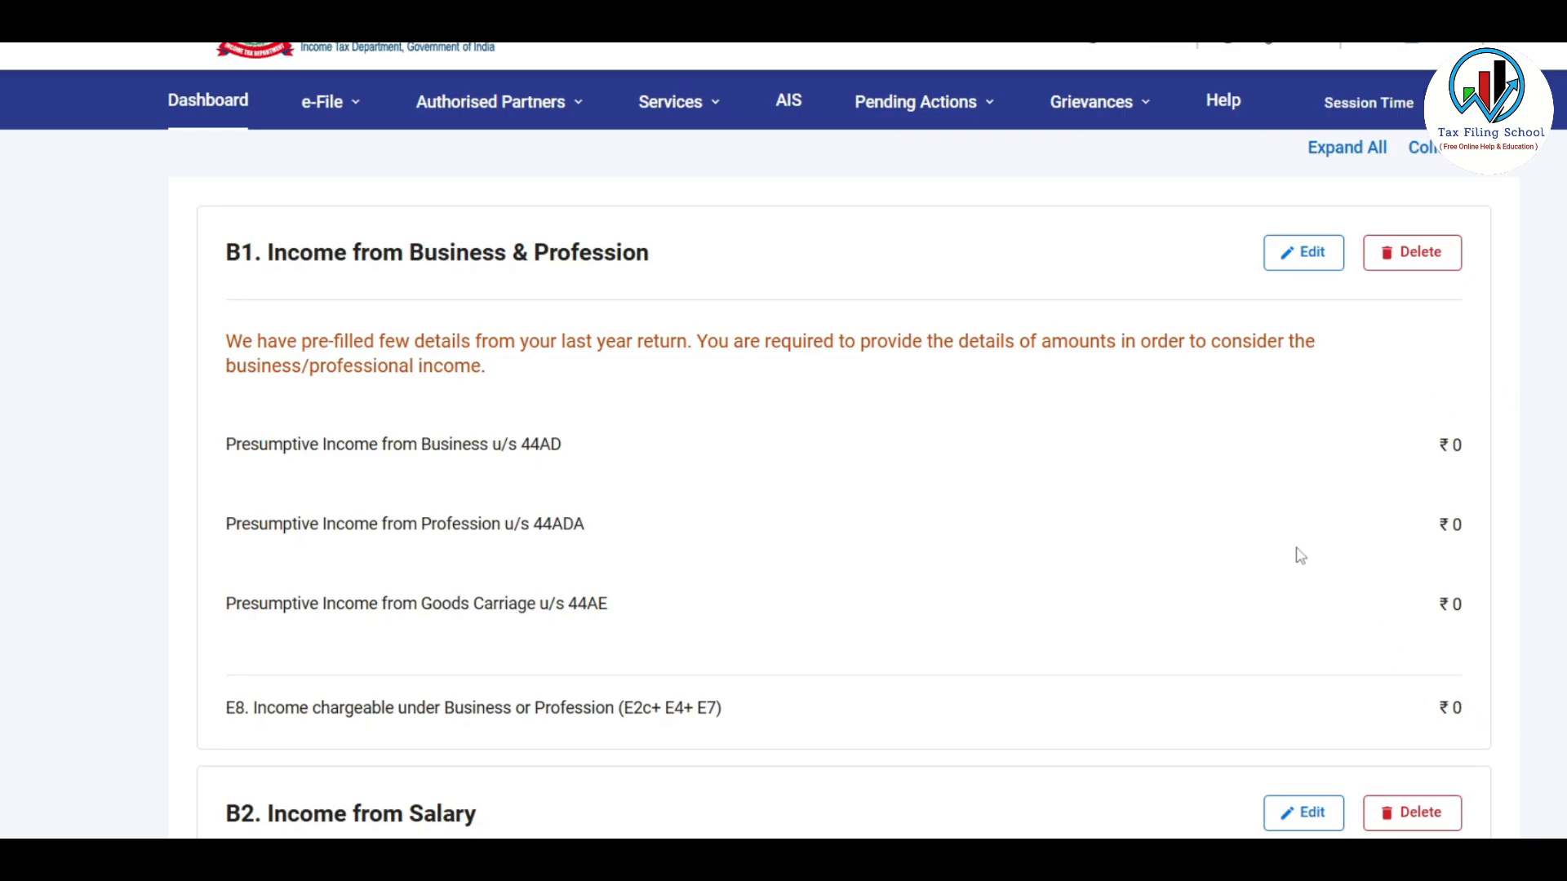
# Edit B1, expand the 44ADA presumptive income details and start a new business entry
pyautogui.click(1311, 255)
pyautogui.scroll(-2, 1089, 601)
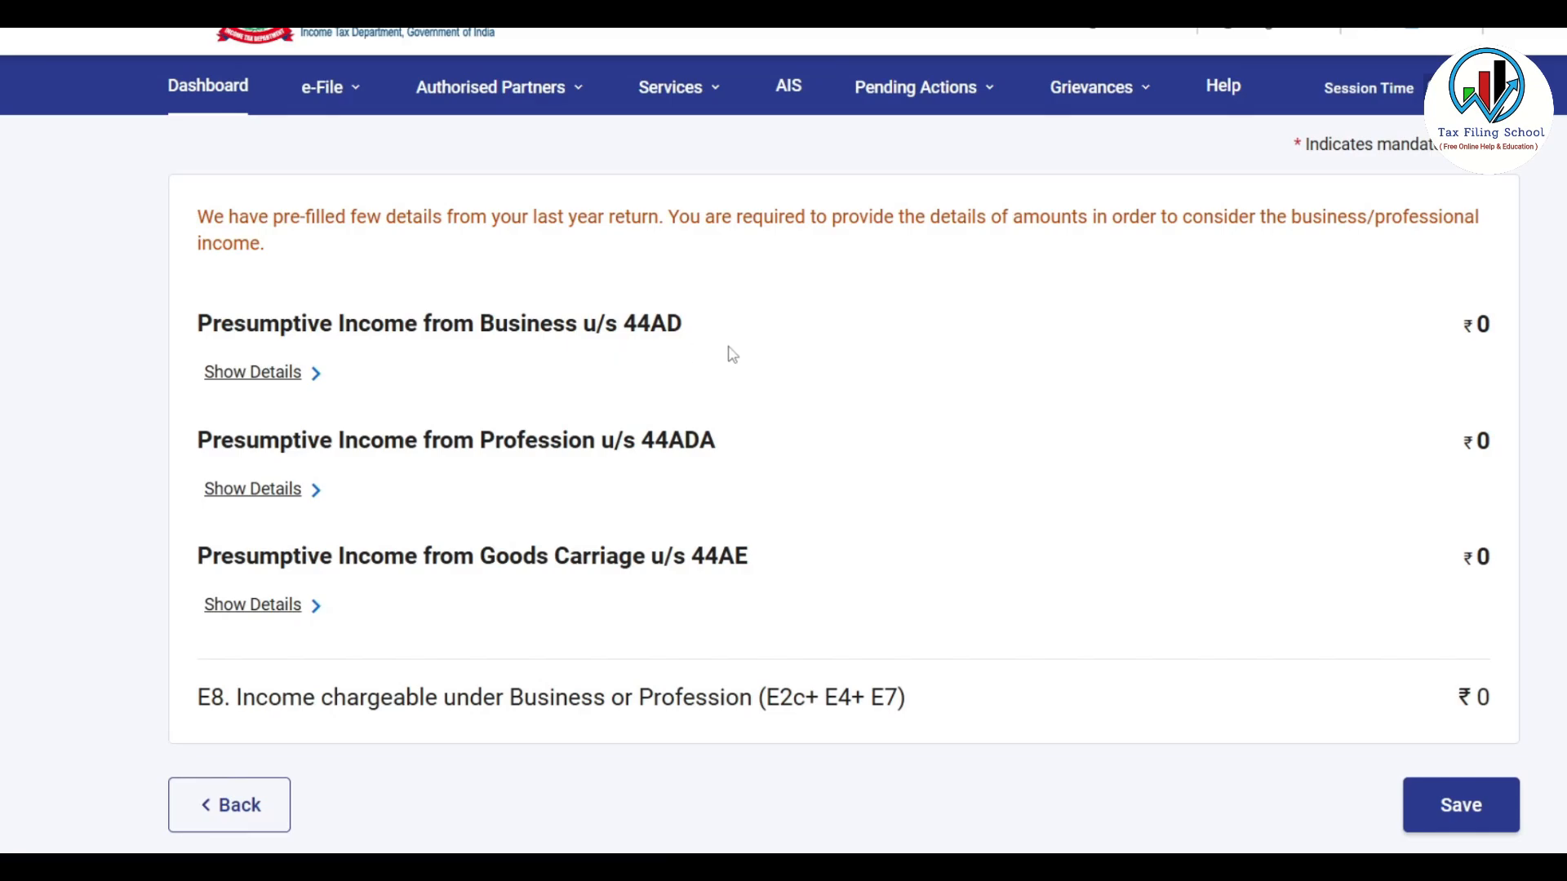
pyautogui.scroll(-1, 732, 354)
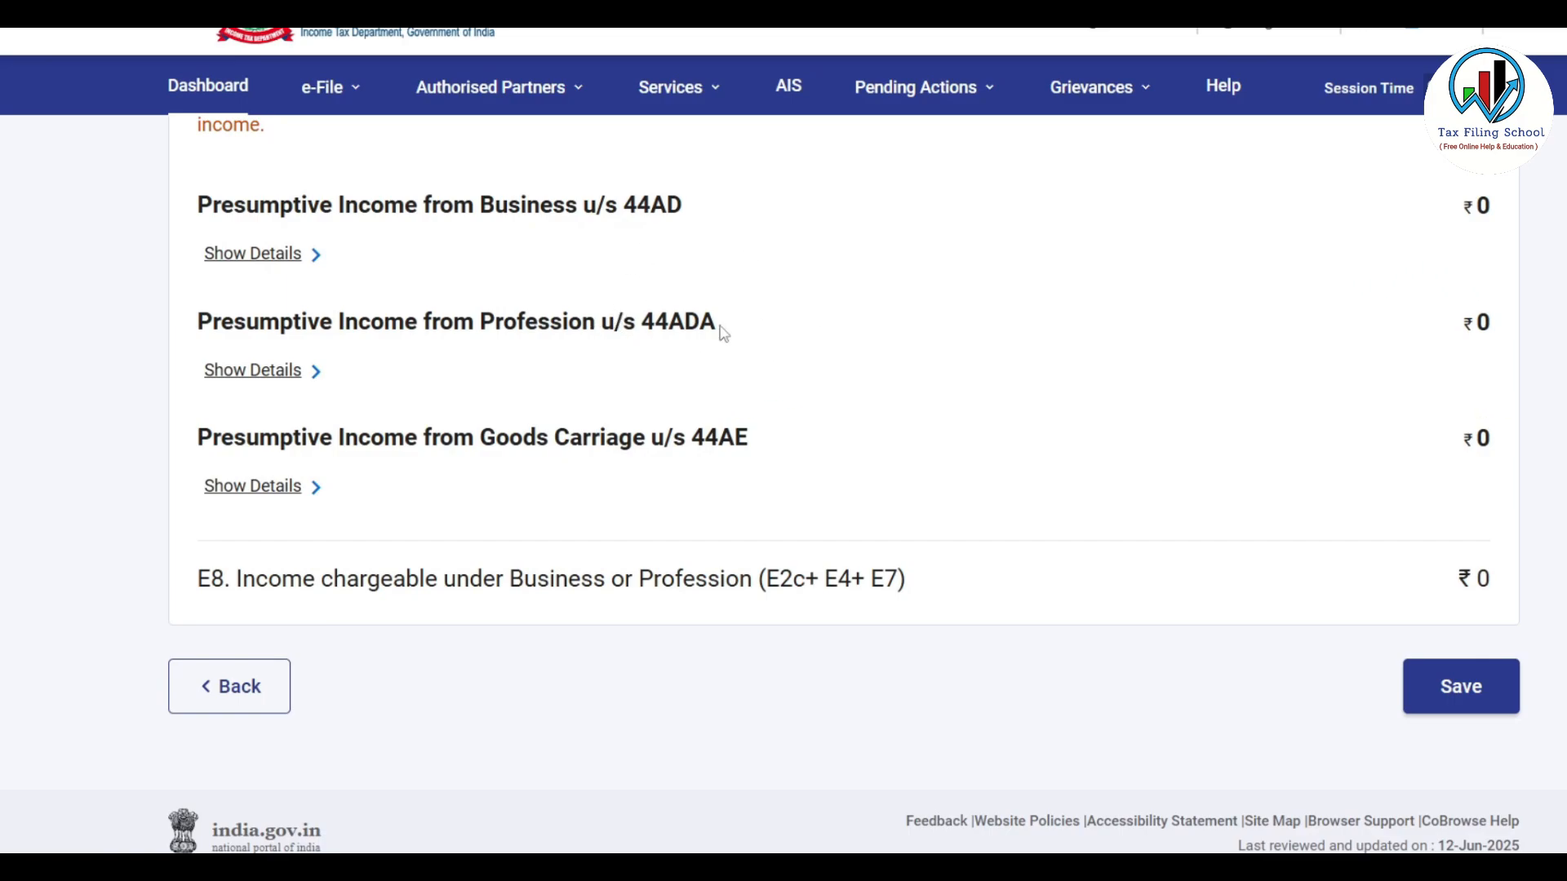
pyautogui.click(298, 377)
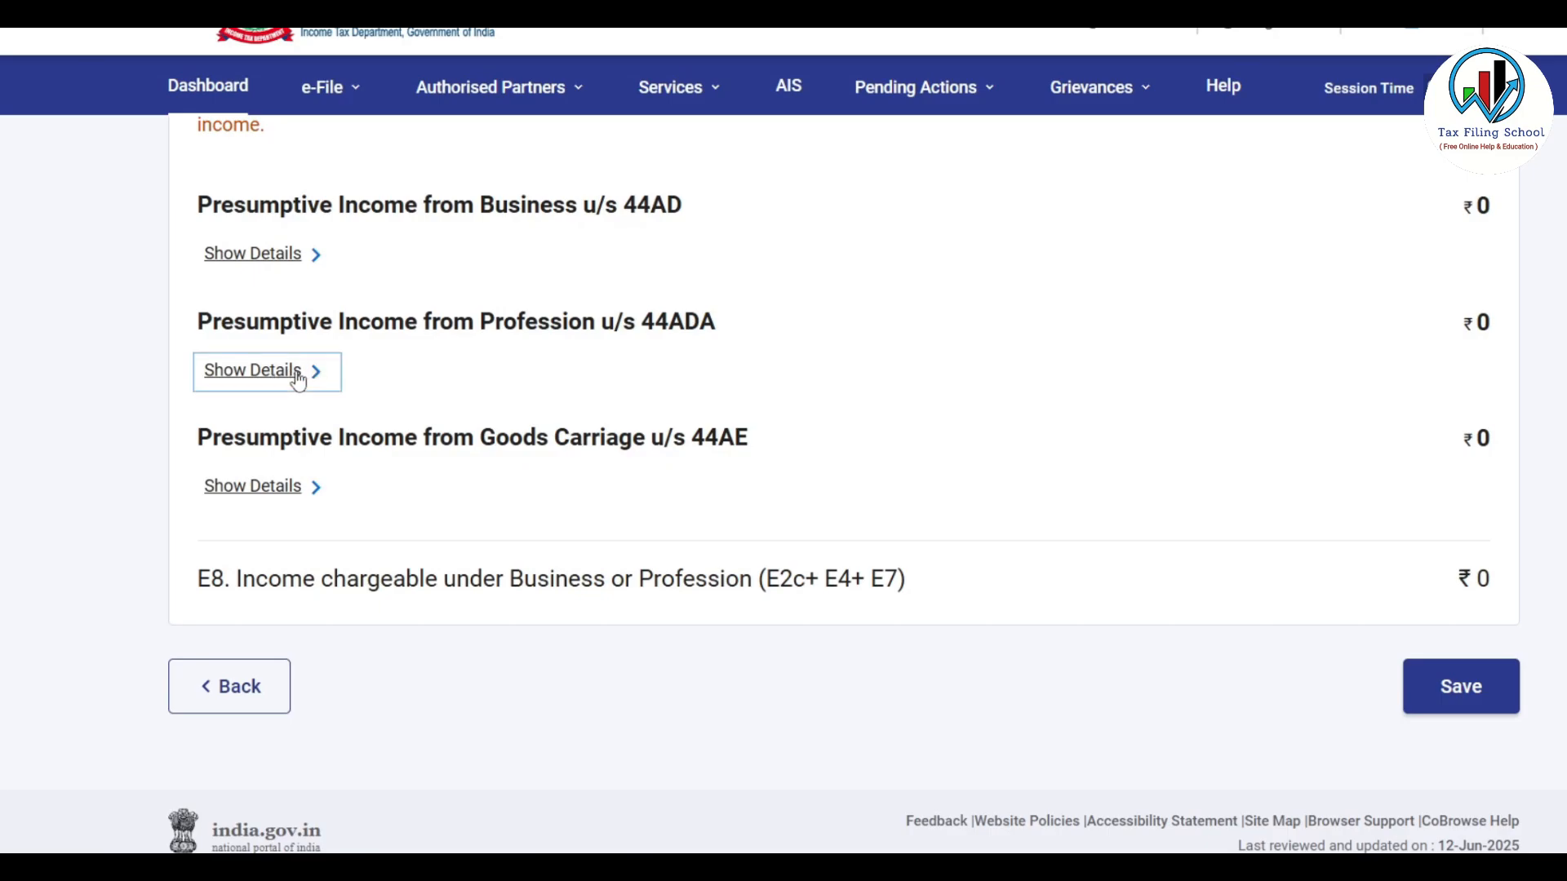
pyautogui.scroll(-2, 864, 417)
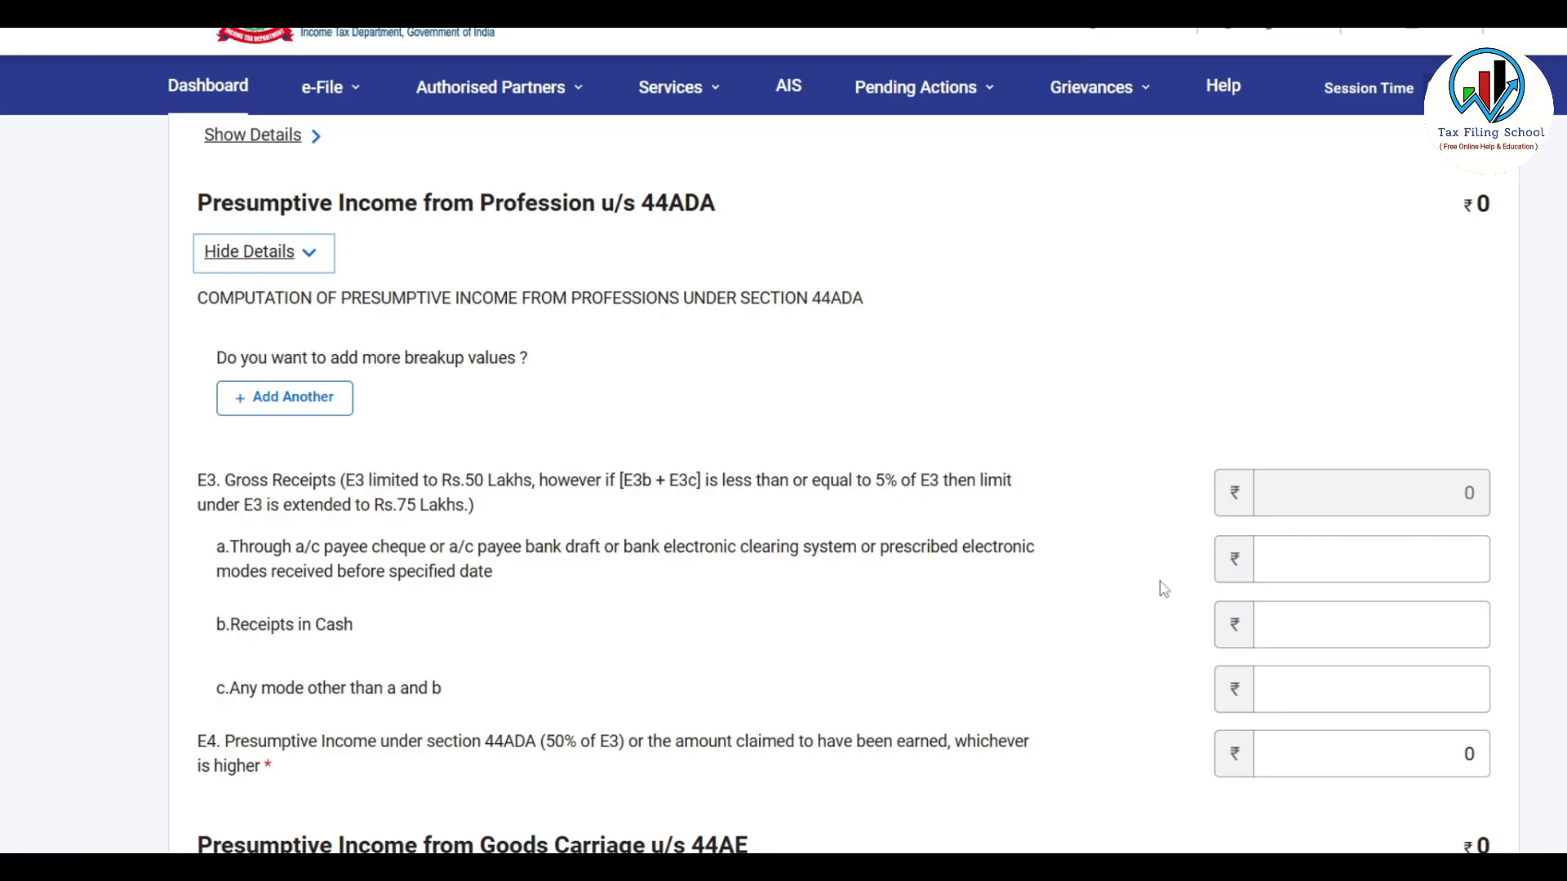
pyautogui.click(312, 418)
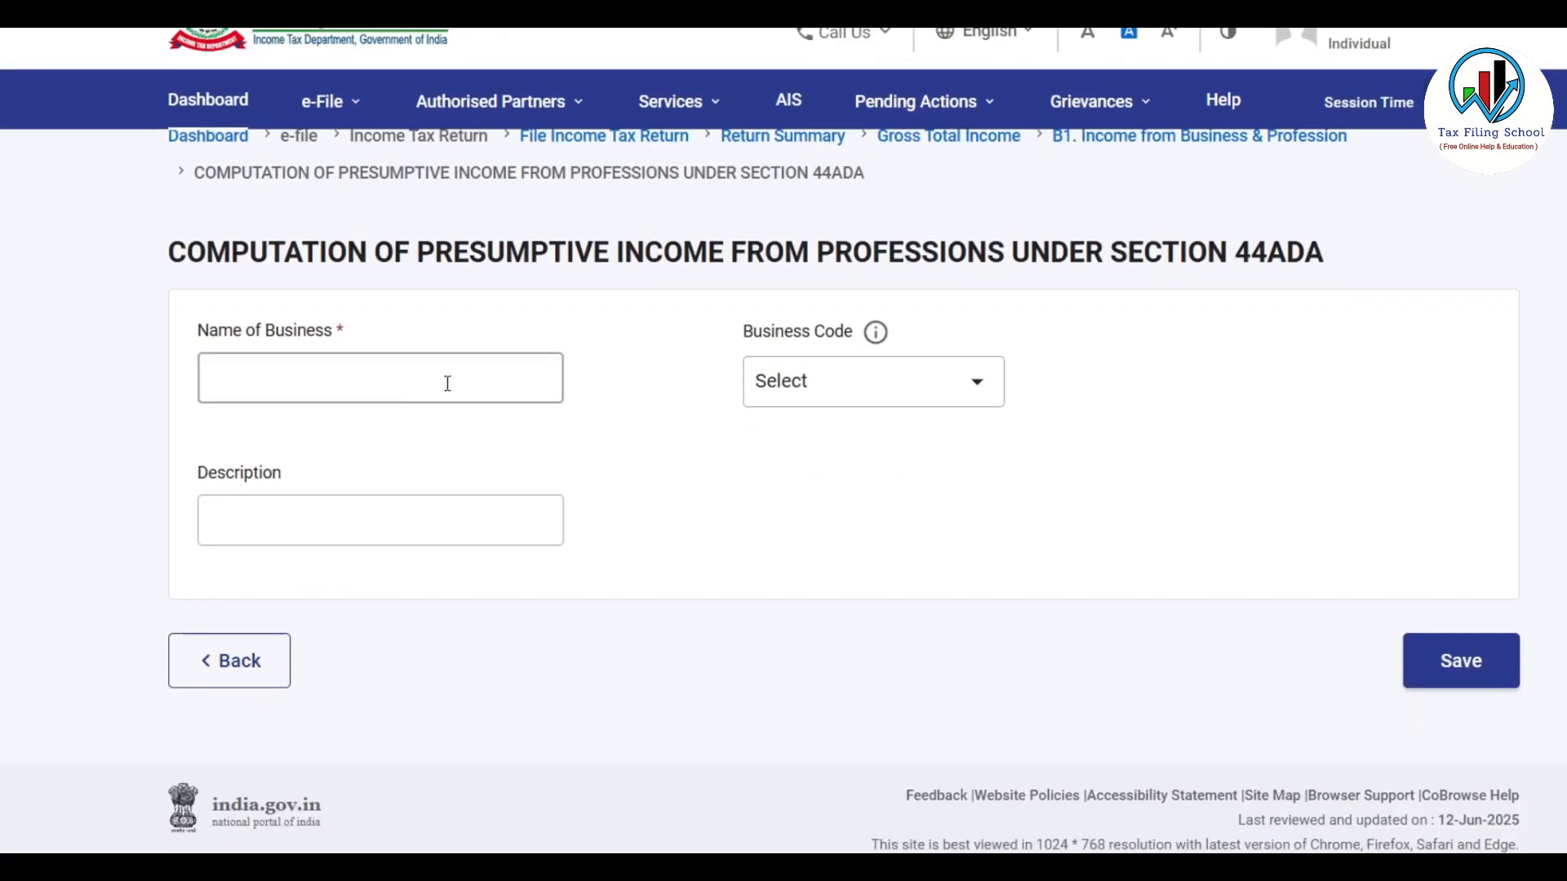
# Enter the taxpayer's name as business name, code 16019_1-Medical Profession, and description MEDICAL SERVICE
pyautogui.write('DR DEMO SINGH')
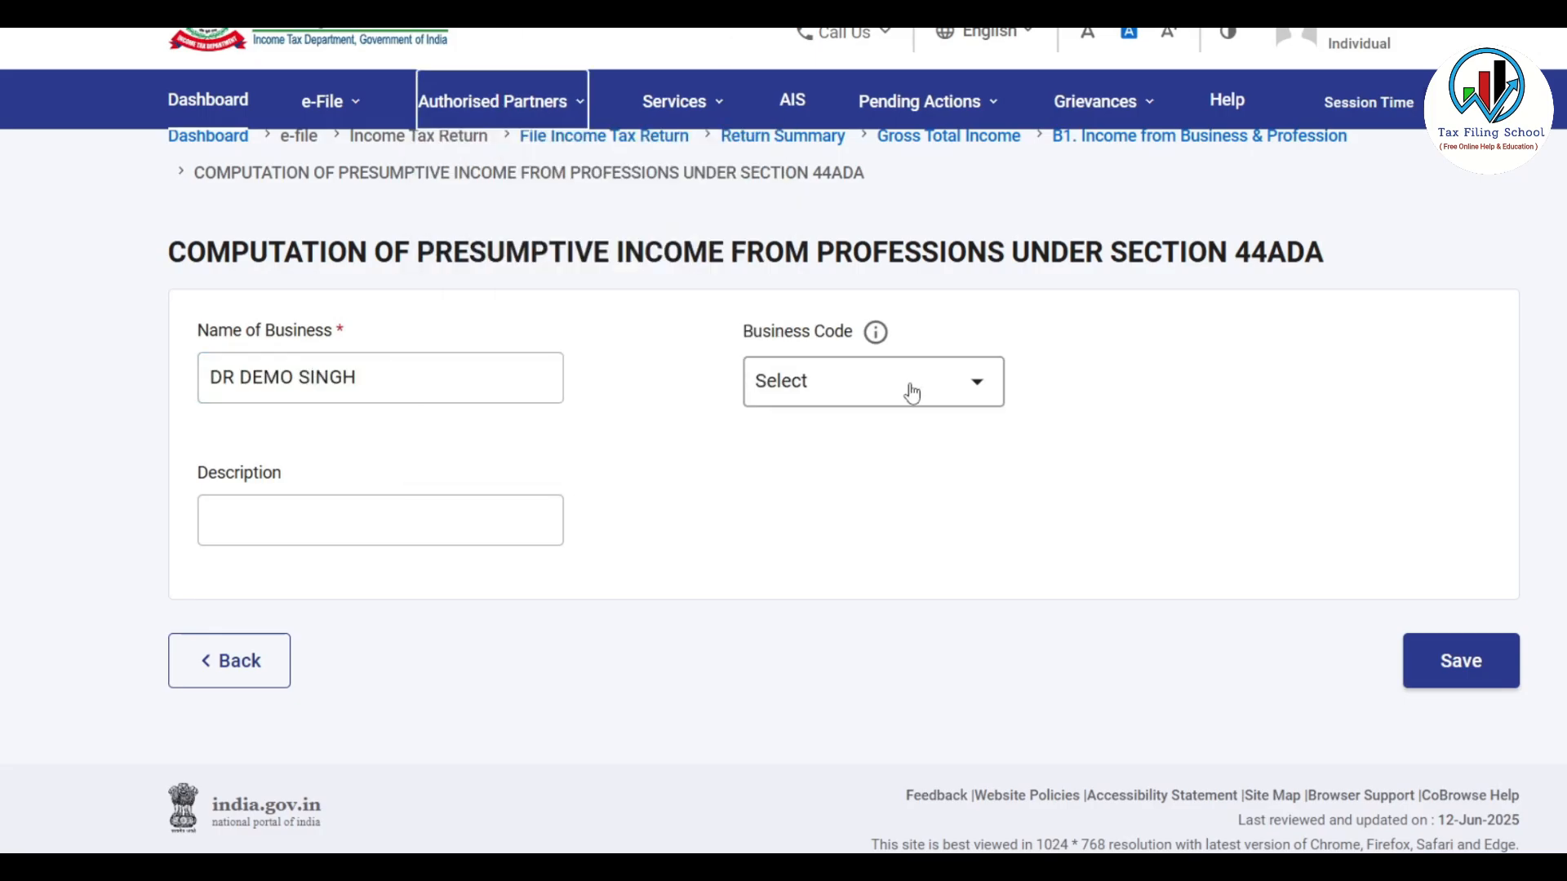
pyautogui.click(908, 383)
pyautogui.scroll(-5, 891, 492)
pyautogui.click(891, 422)
pyautogui.click(371, 550)
pyautogui.write('MEdical SERVICE')
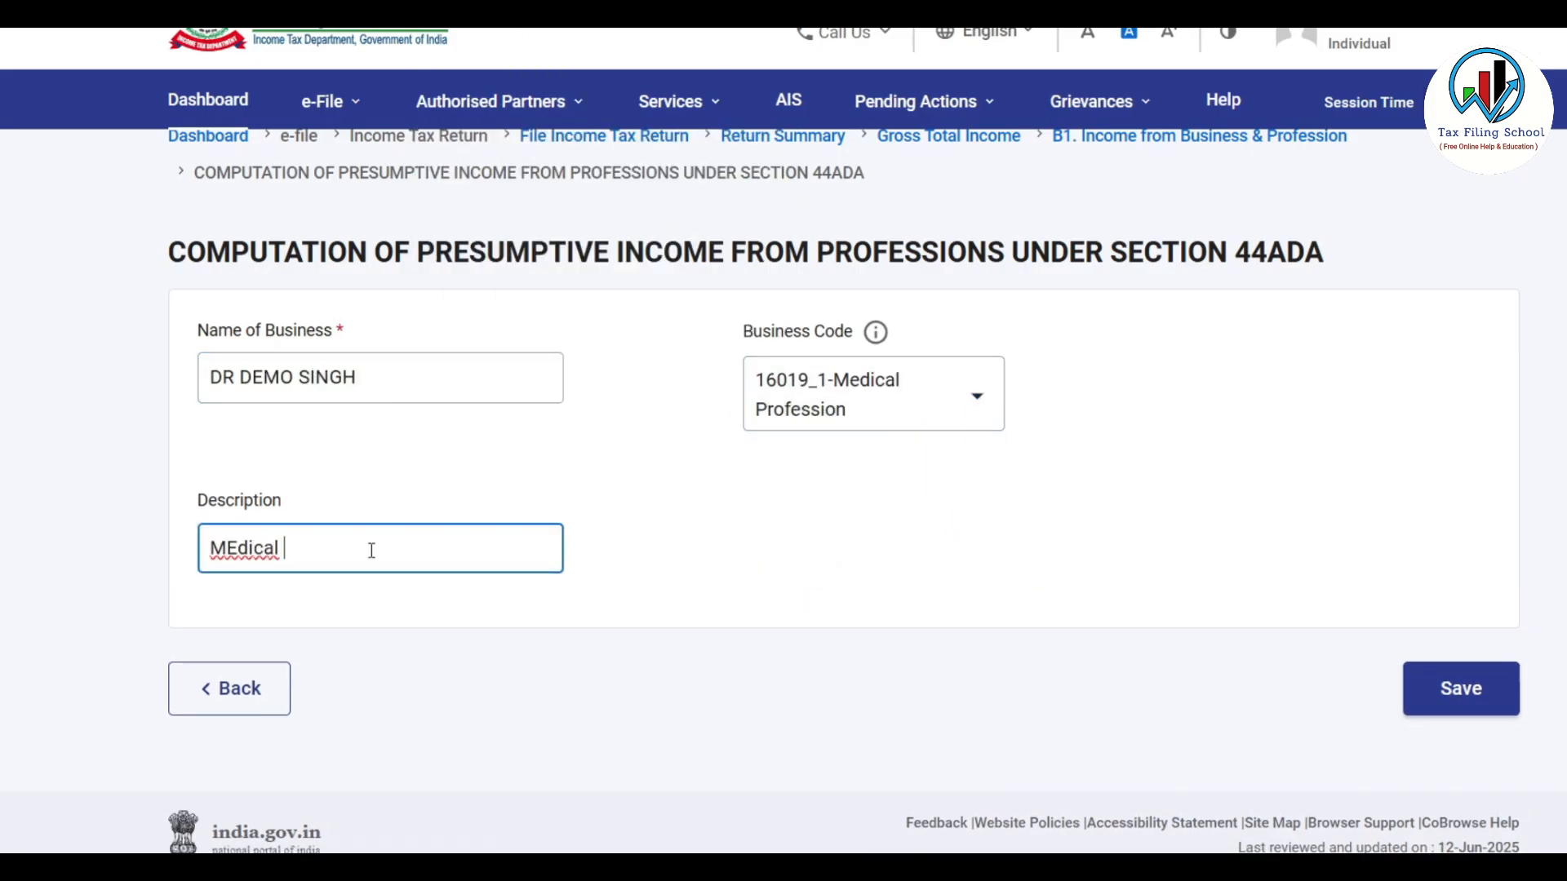
pyautogui.press('Left')
pyautogui.press('Left')
pyautogui.press('Left')
pyautogui.press('Left')
pyautogui.press('Left')
pyautogui.press('Left')
pyautogui.press('Left')
pyautogui.press('Left')
pyautogui.press('BackSpace')
pyautogui.press('BackSpace')
pyautogui.press('BackSpace')
pyautogui.press('BackSpace')
pyautogui.press('BackSpace')
pyautogui.write('DICAL')
pyautogui.click(628, 422)
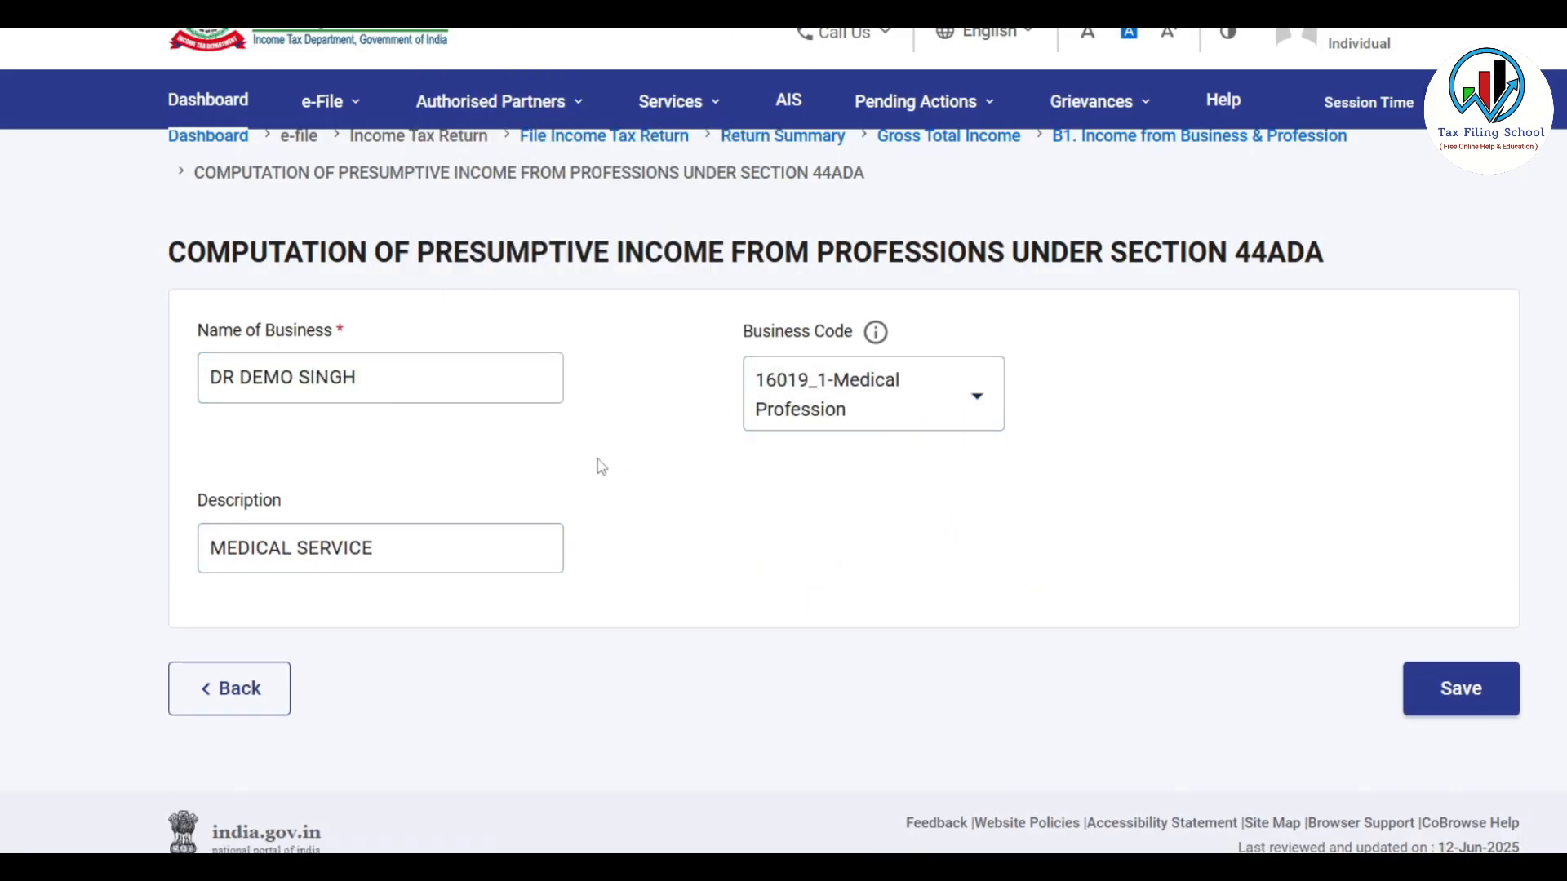
# Save the 44ADA entry and expand the 44ADA details to check it is listed
pyautogui.click(1474, 701)
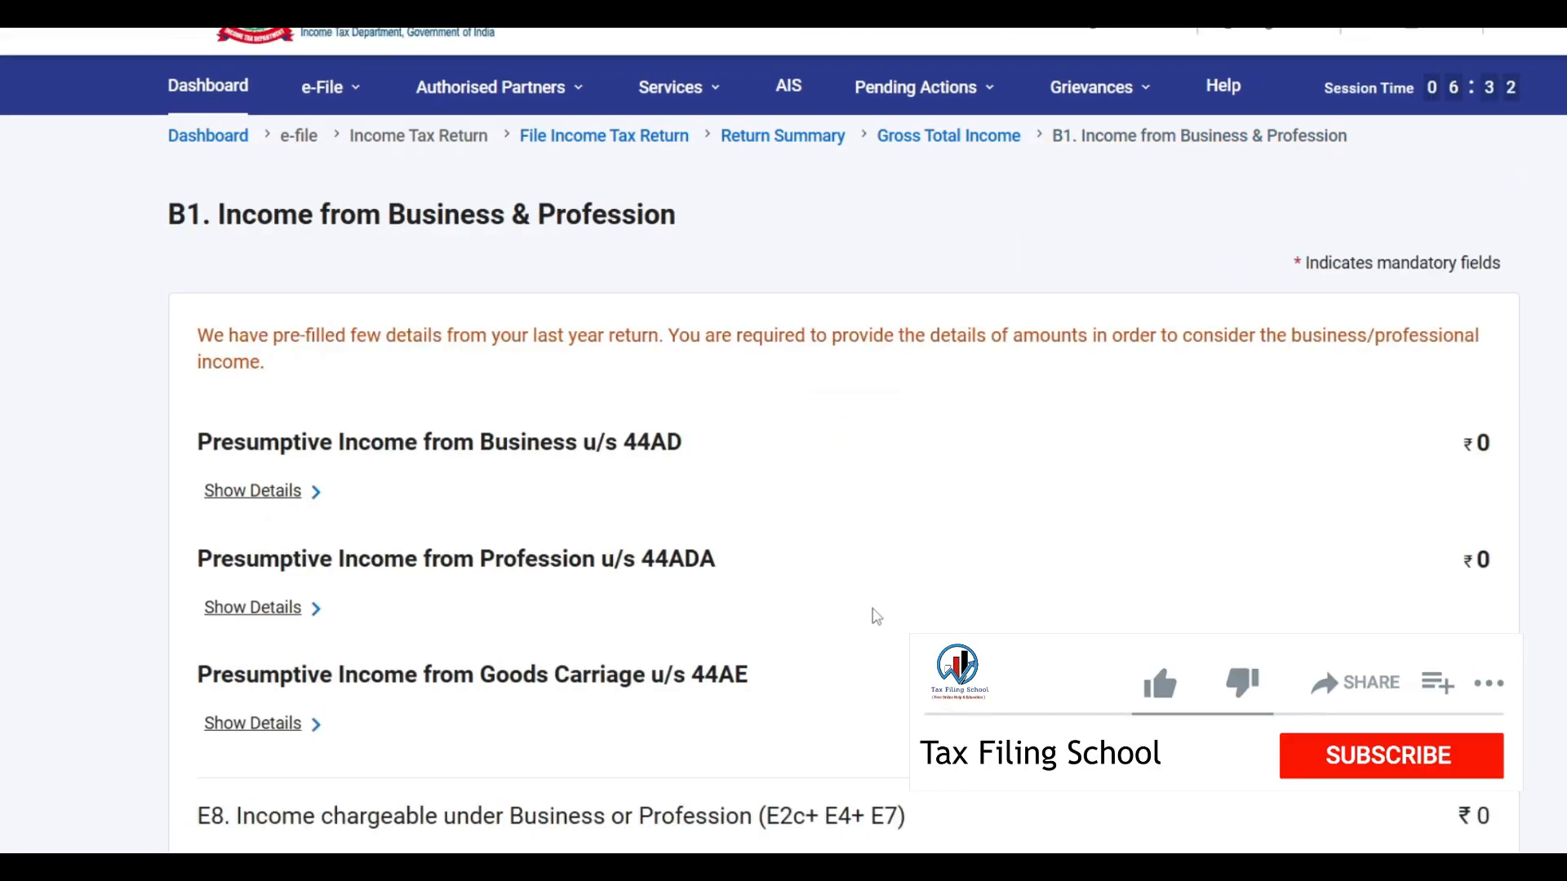
pyautogui.scroll(-3, 738, 591)
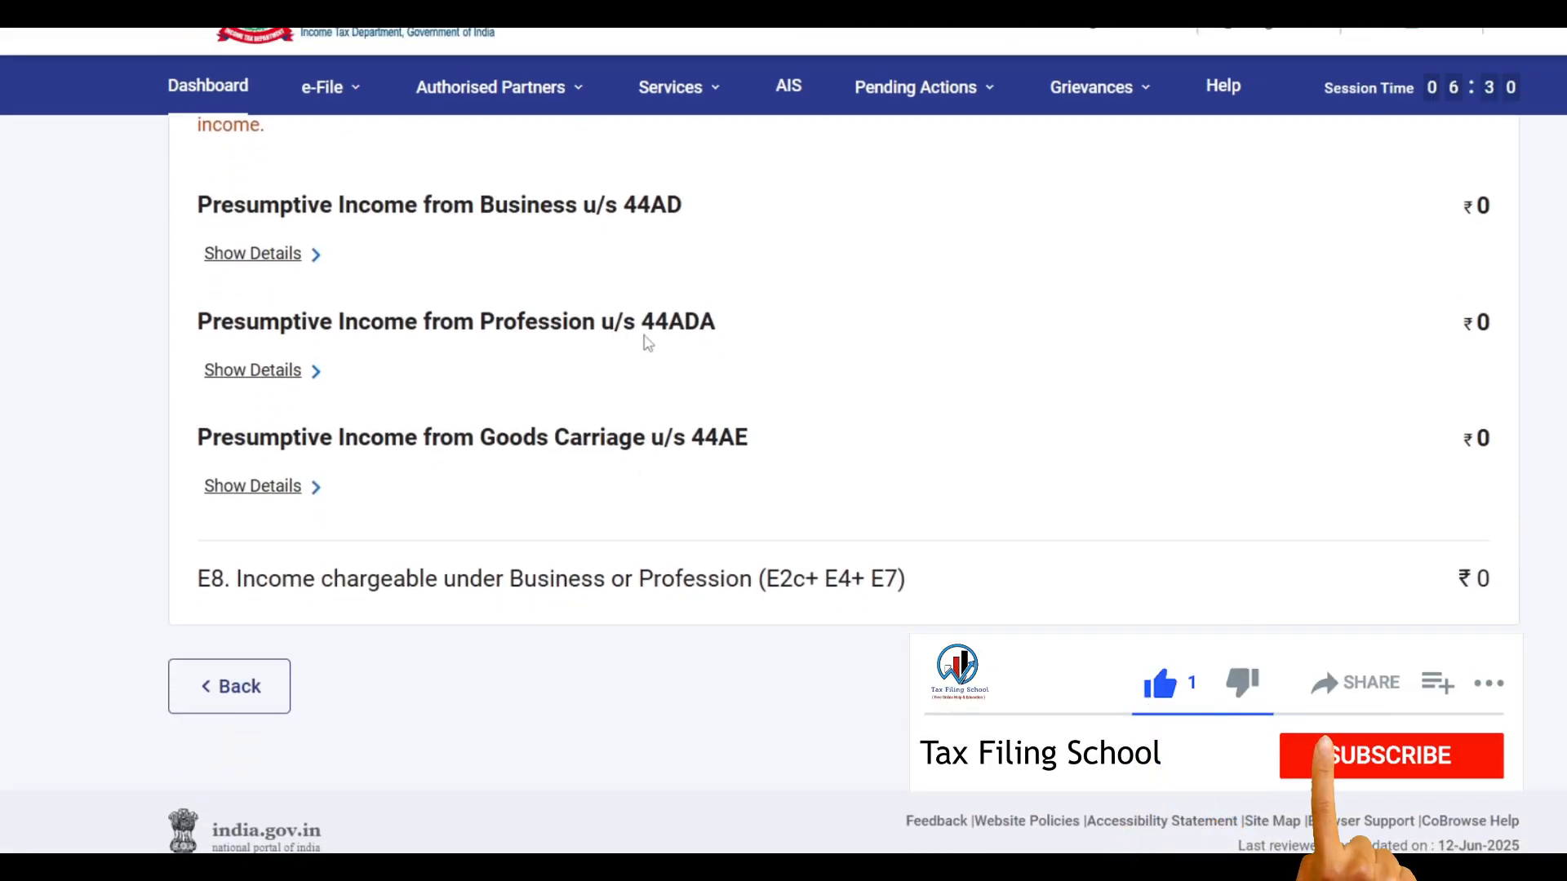
pyautogui.click(308, 375)
pyautogui.scroll(-2, 779, 384)
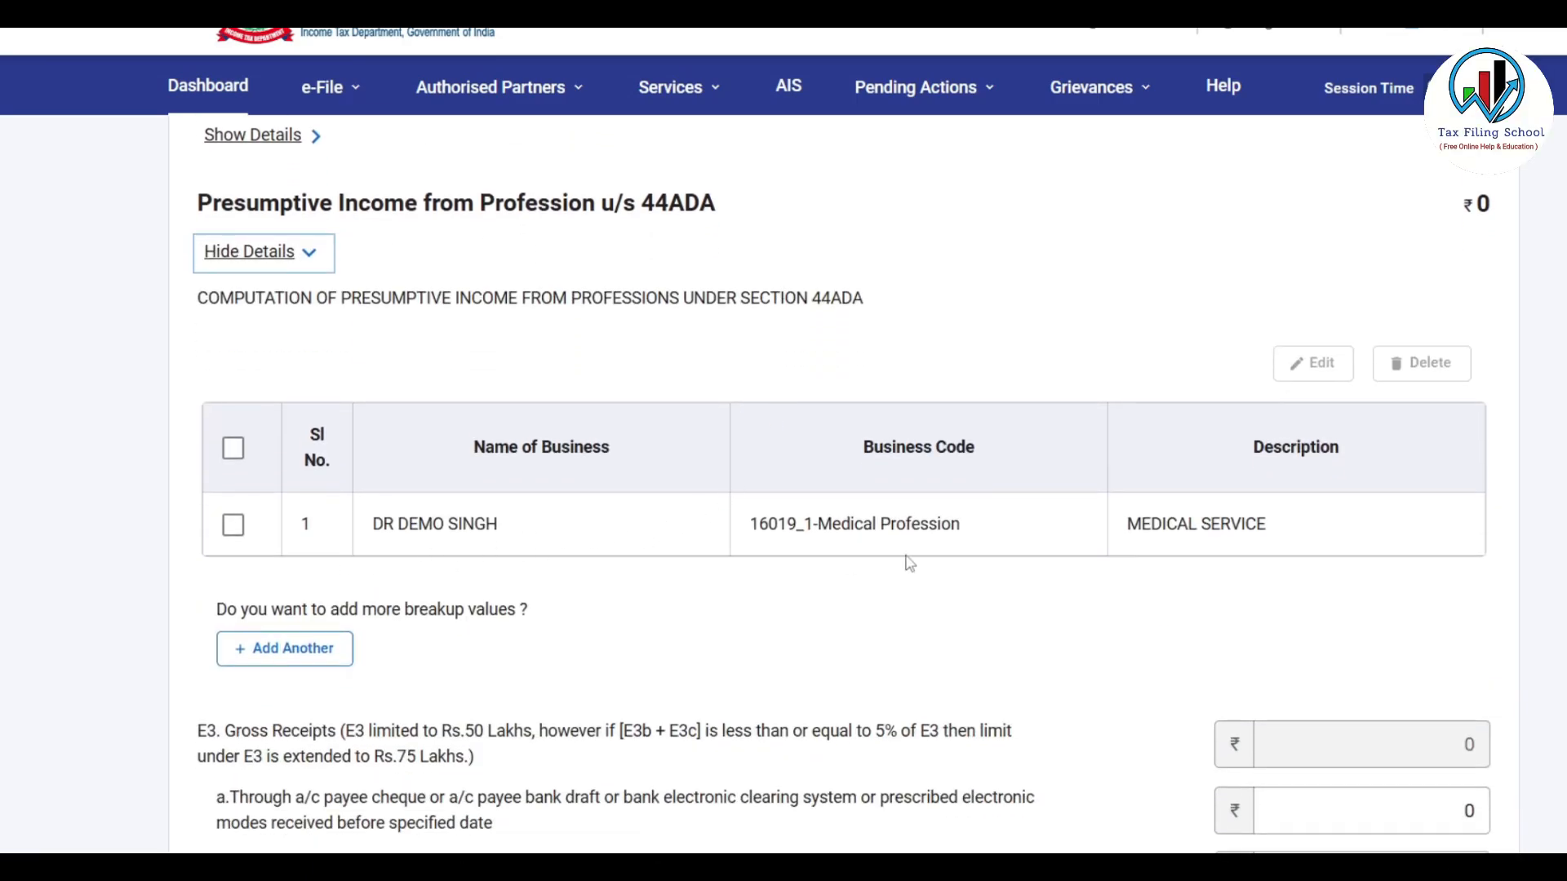
pyautogui.scroll(-4, 1245, 520)
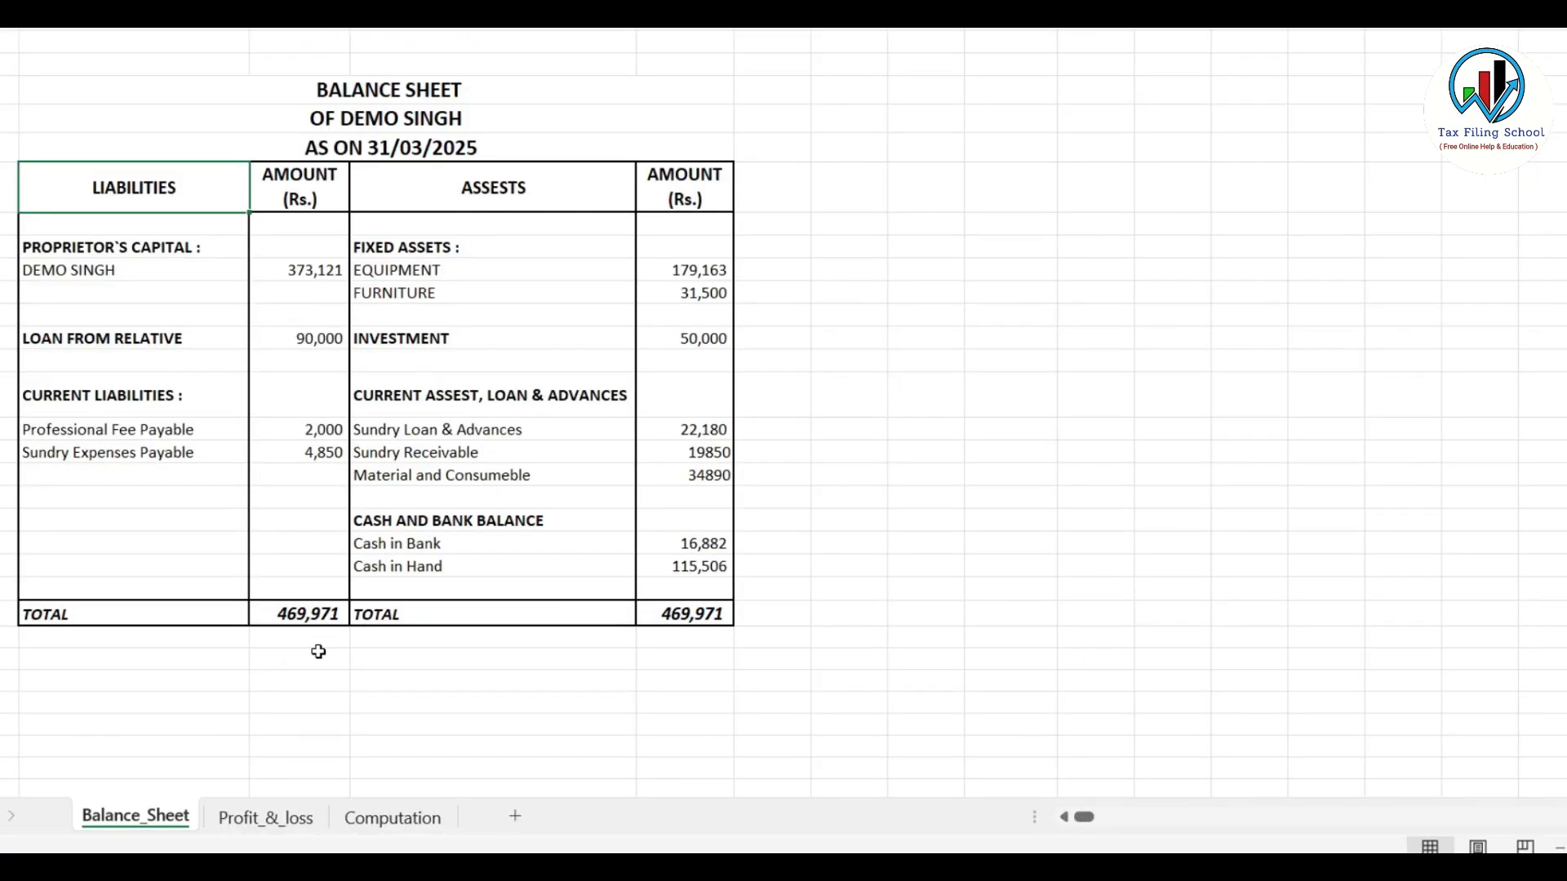
# On Excel's Profit_&_loss sheet, check receipts of 553650: 285480 via bank and 268170 otherwise
pyautogui.click(265, 818)
pyautogui.click(1134, 523)
pyautogui.click(1220, 321)
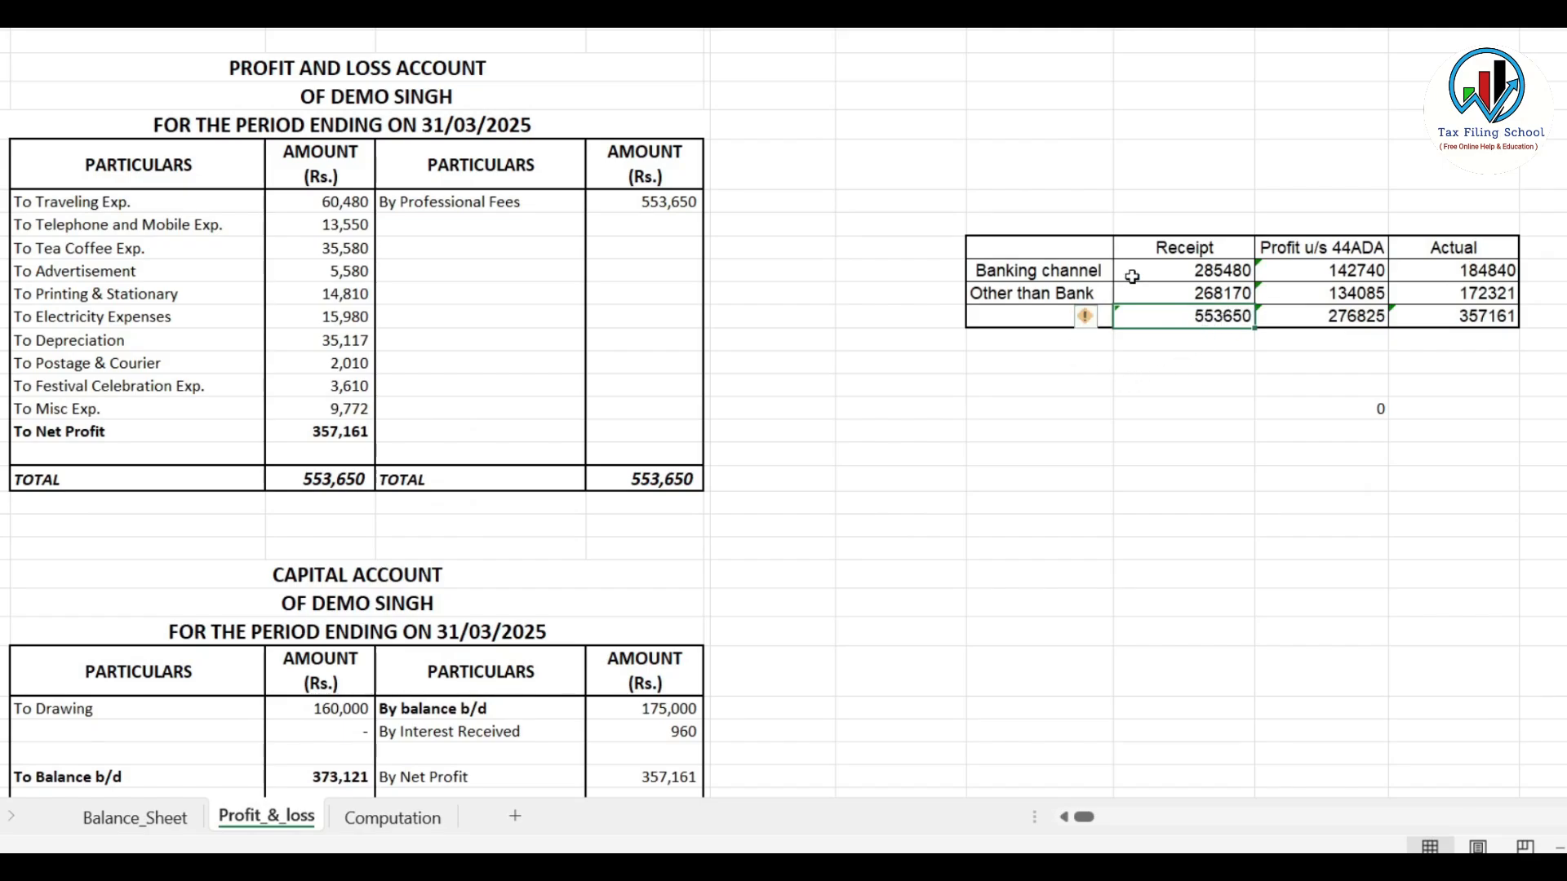
pyautogui.click(1218, 270)
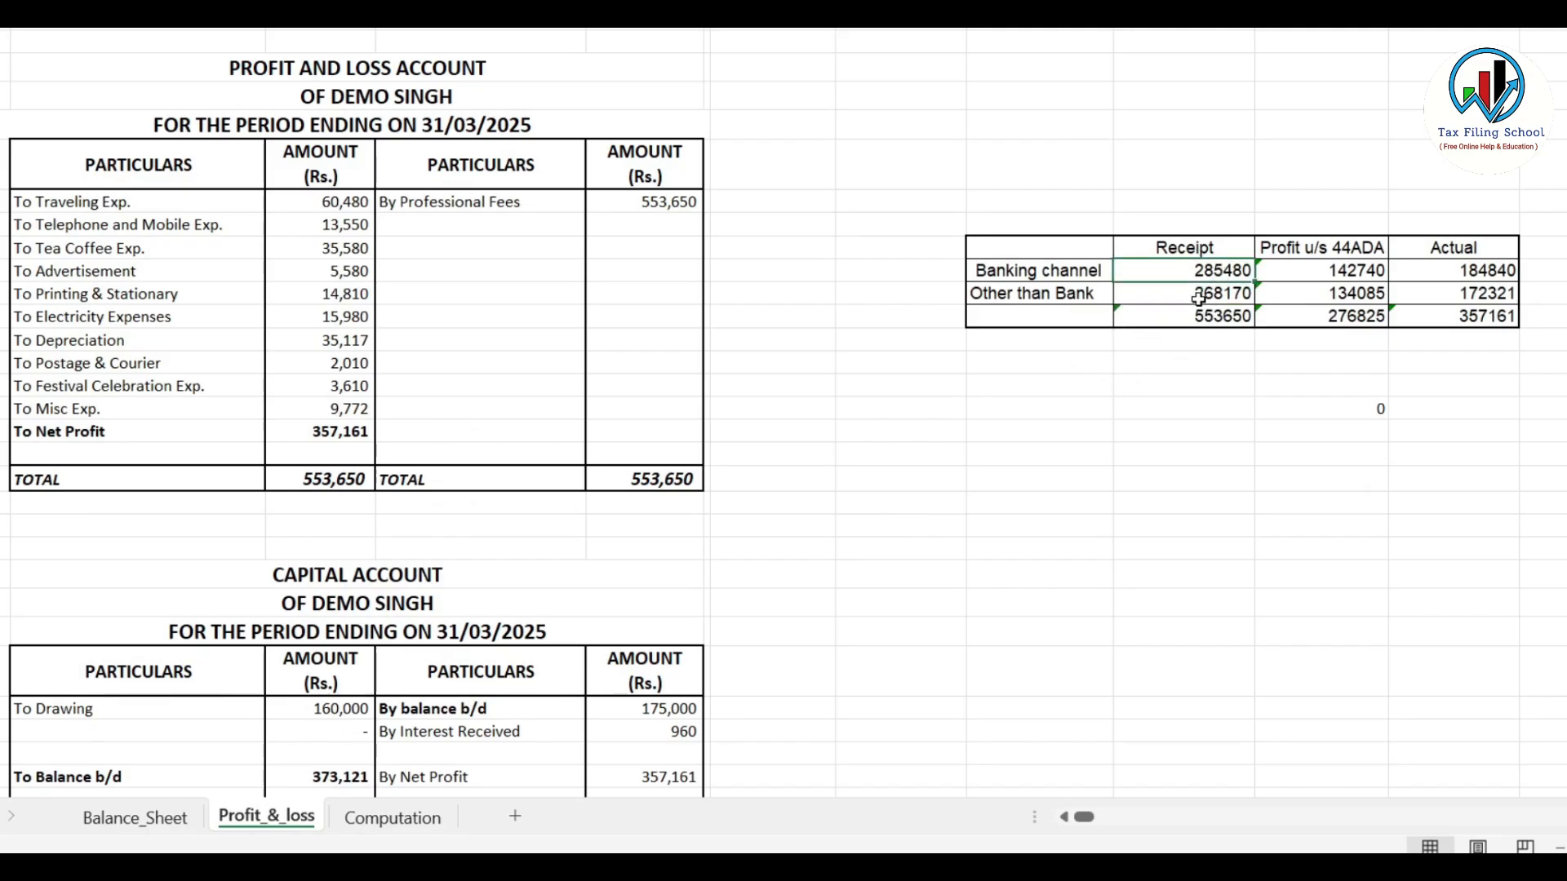
pyautogui.click(1224, 295)
pyautogui.hotkey('alt', 'Tab')
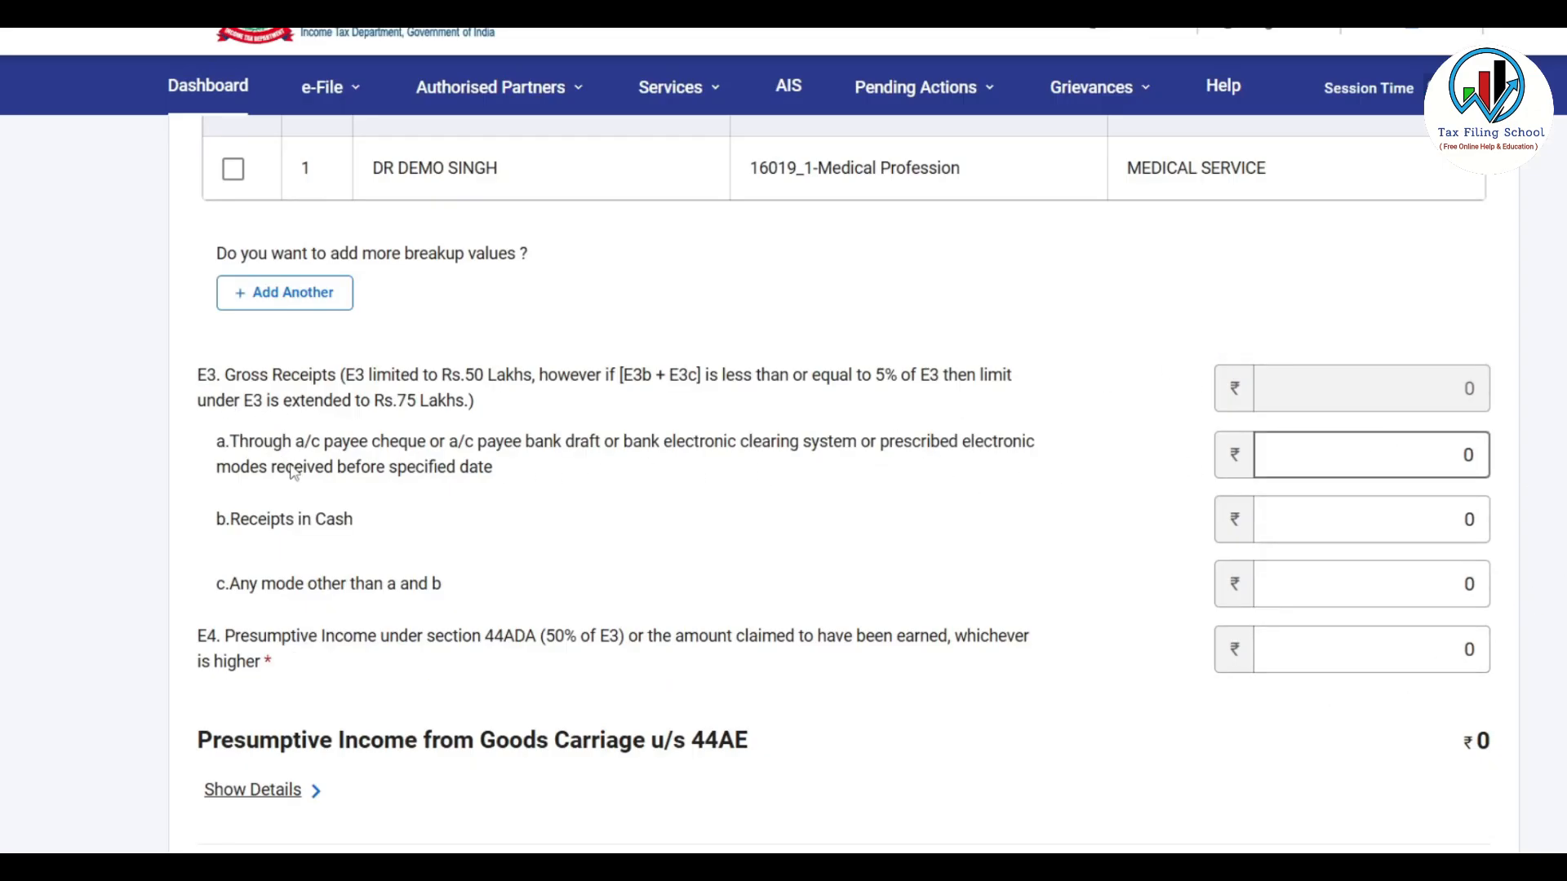
# Enter 285480 as banking-channel receipts and 268170 as cash receipts, leaving other modes at 0
pyautogui.click(1376, 456)
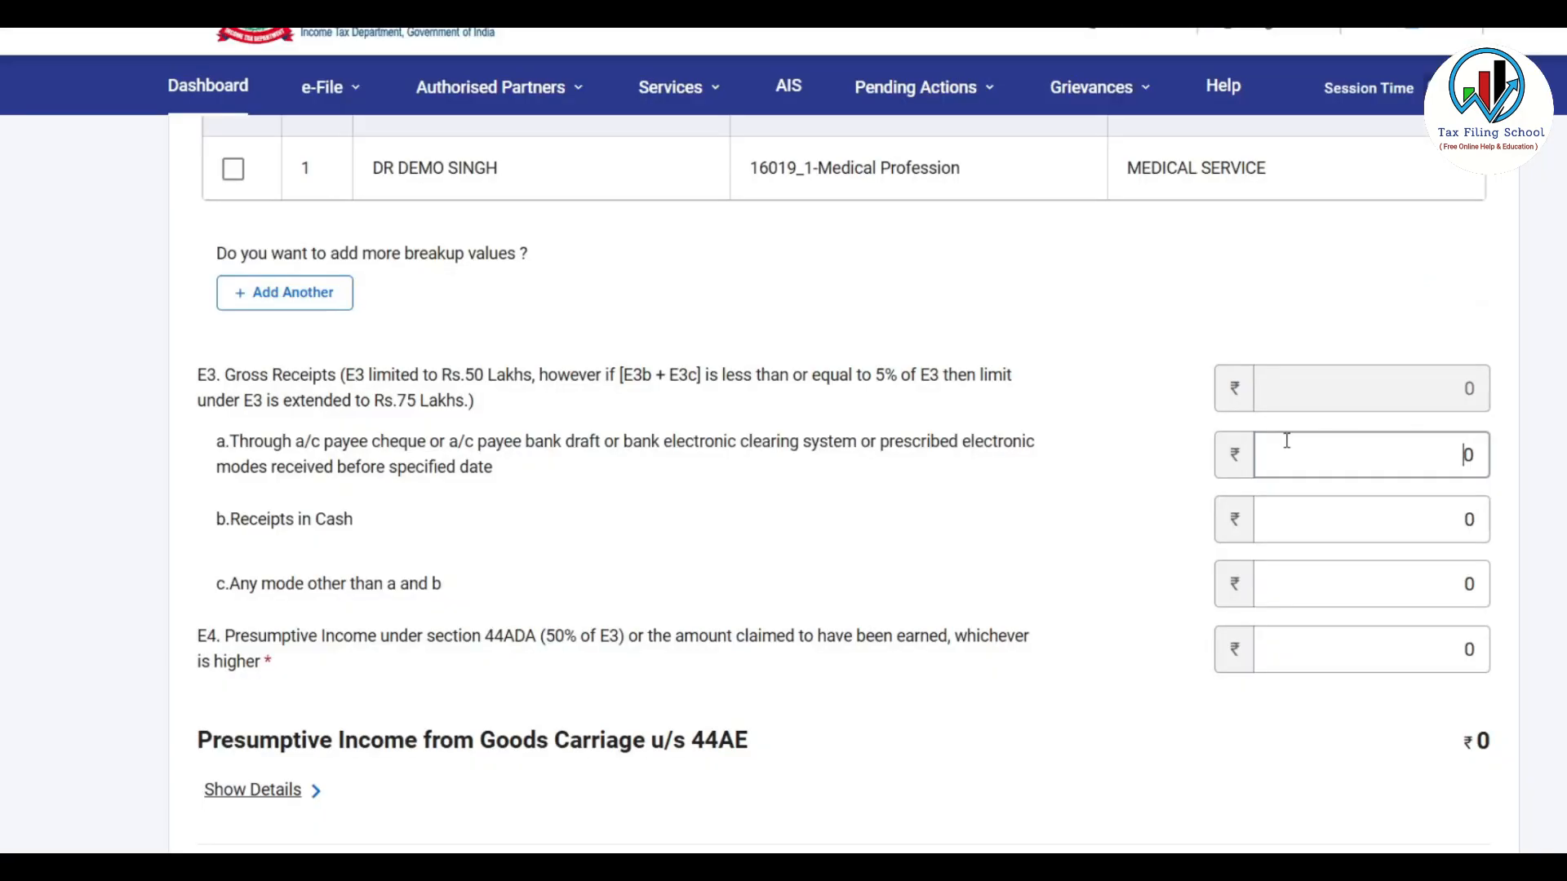
pyautogui.write('28')
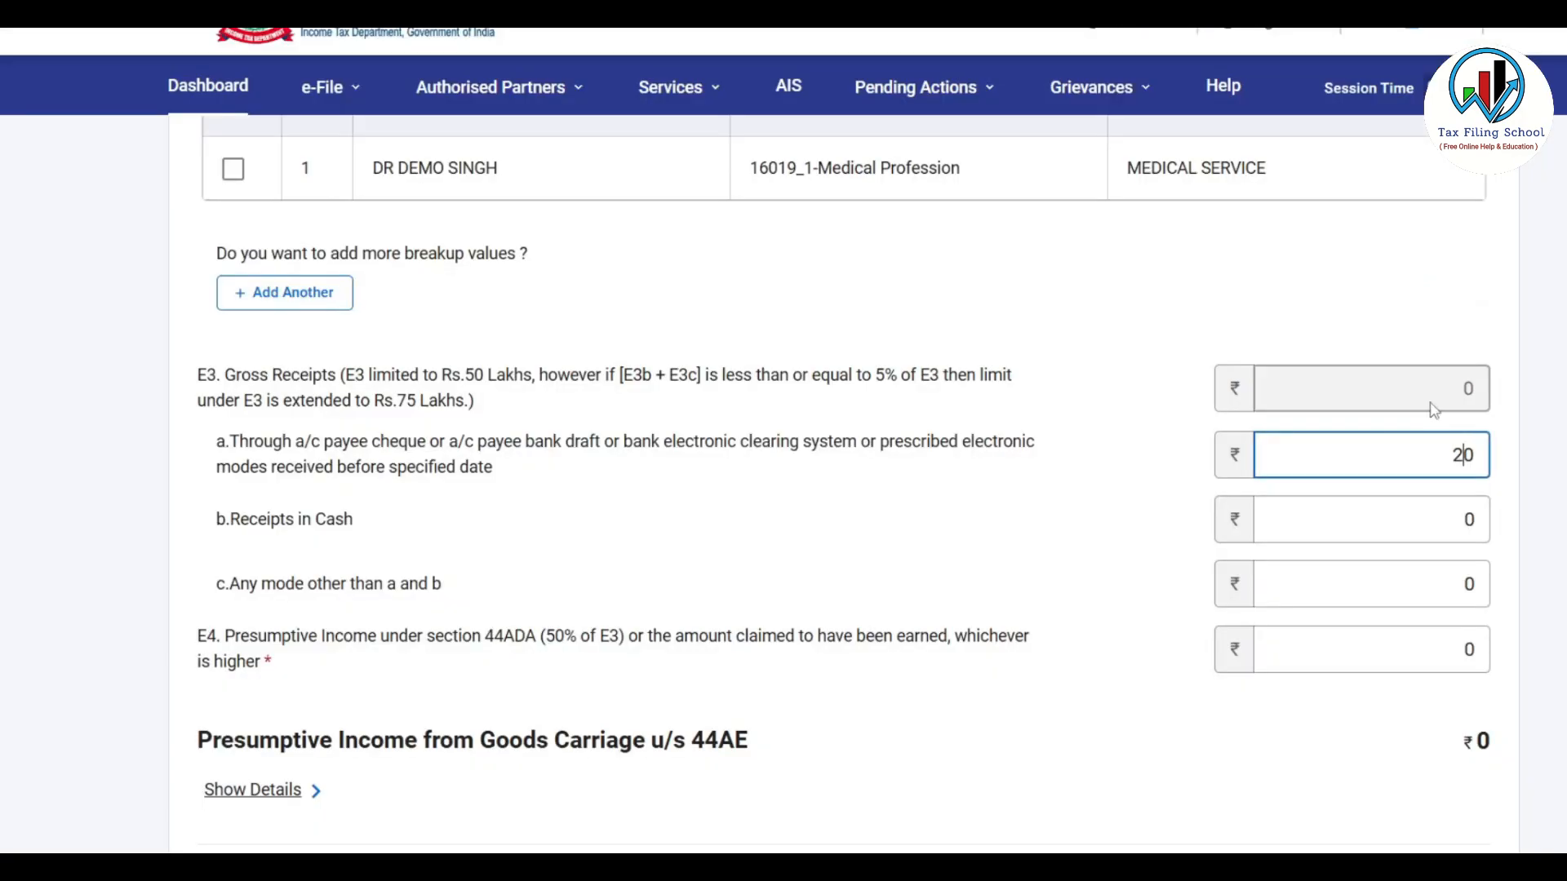
pyautogui.write('5480')
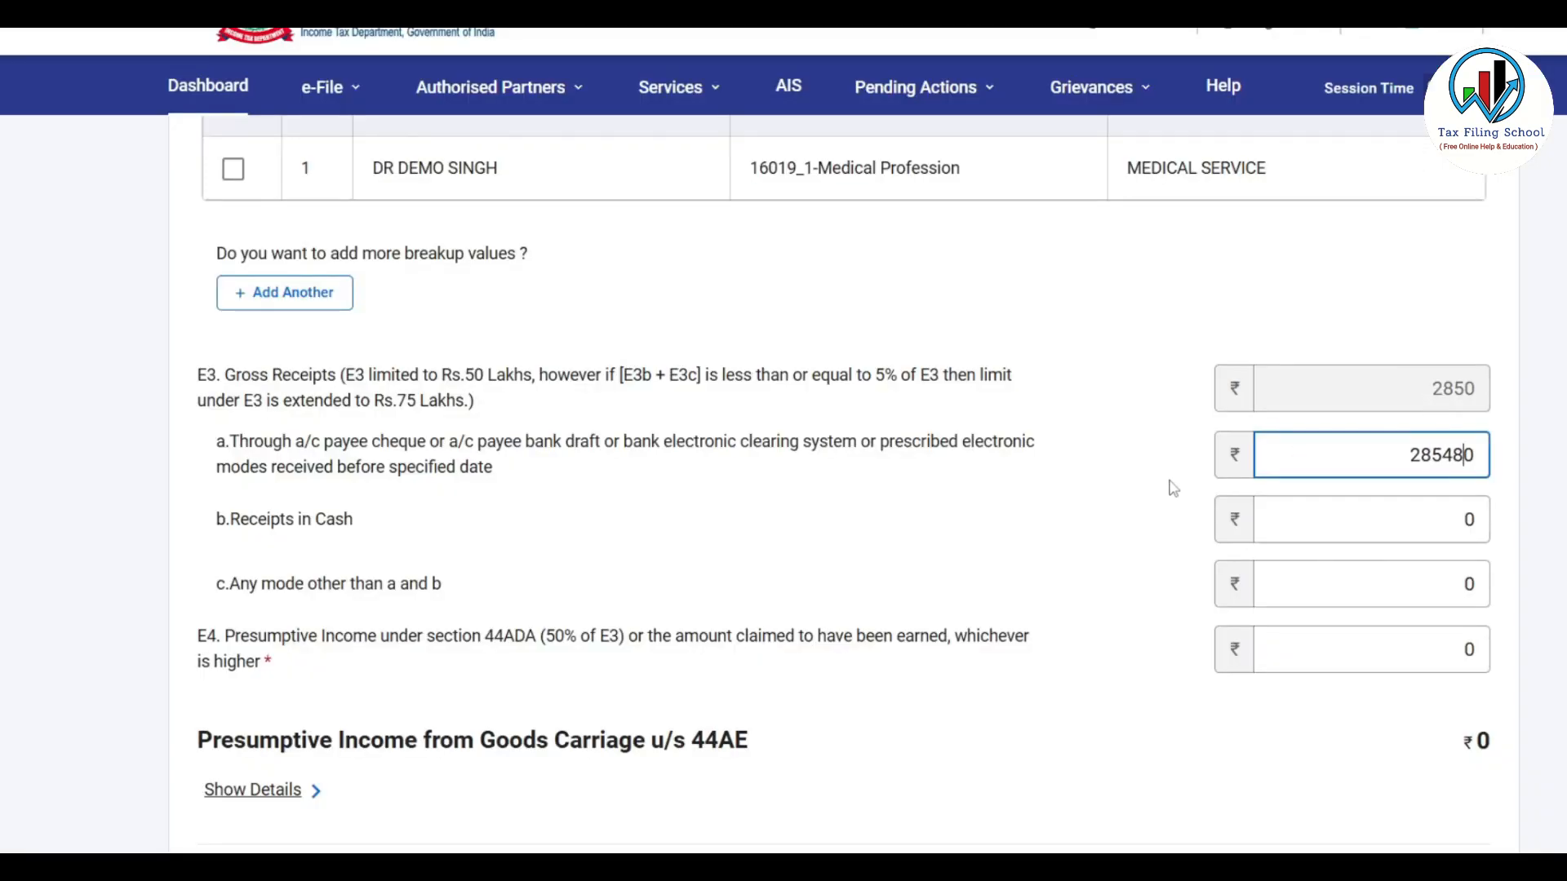
pyautogui.click(1336, 520)
pyautogui.click(1336, 521)
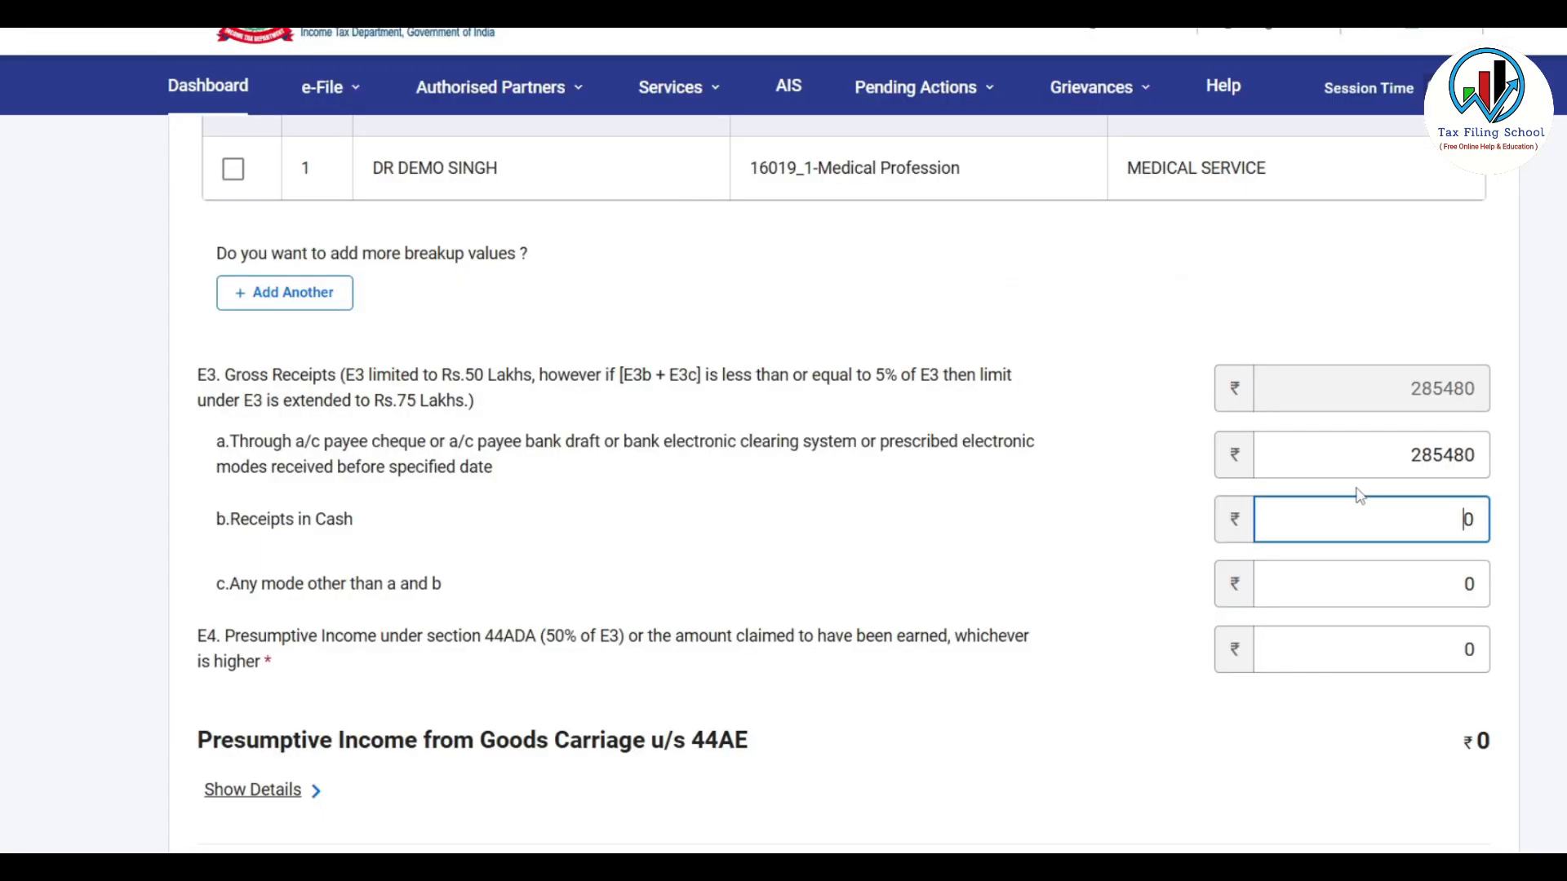
pyautogui.write('2681700')
pyautogui.press('Delete')
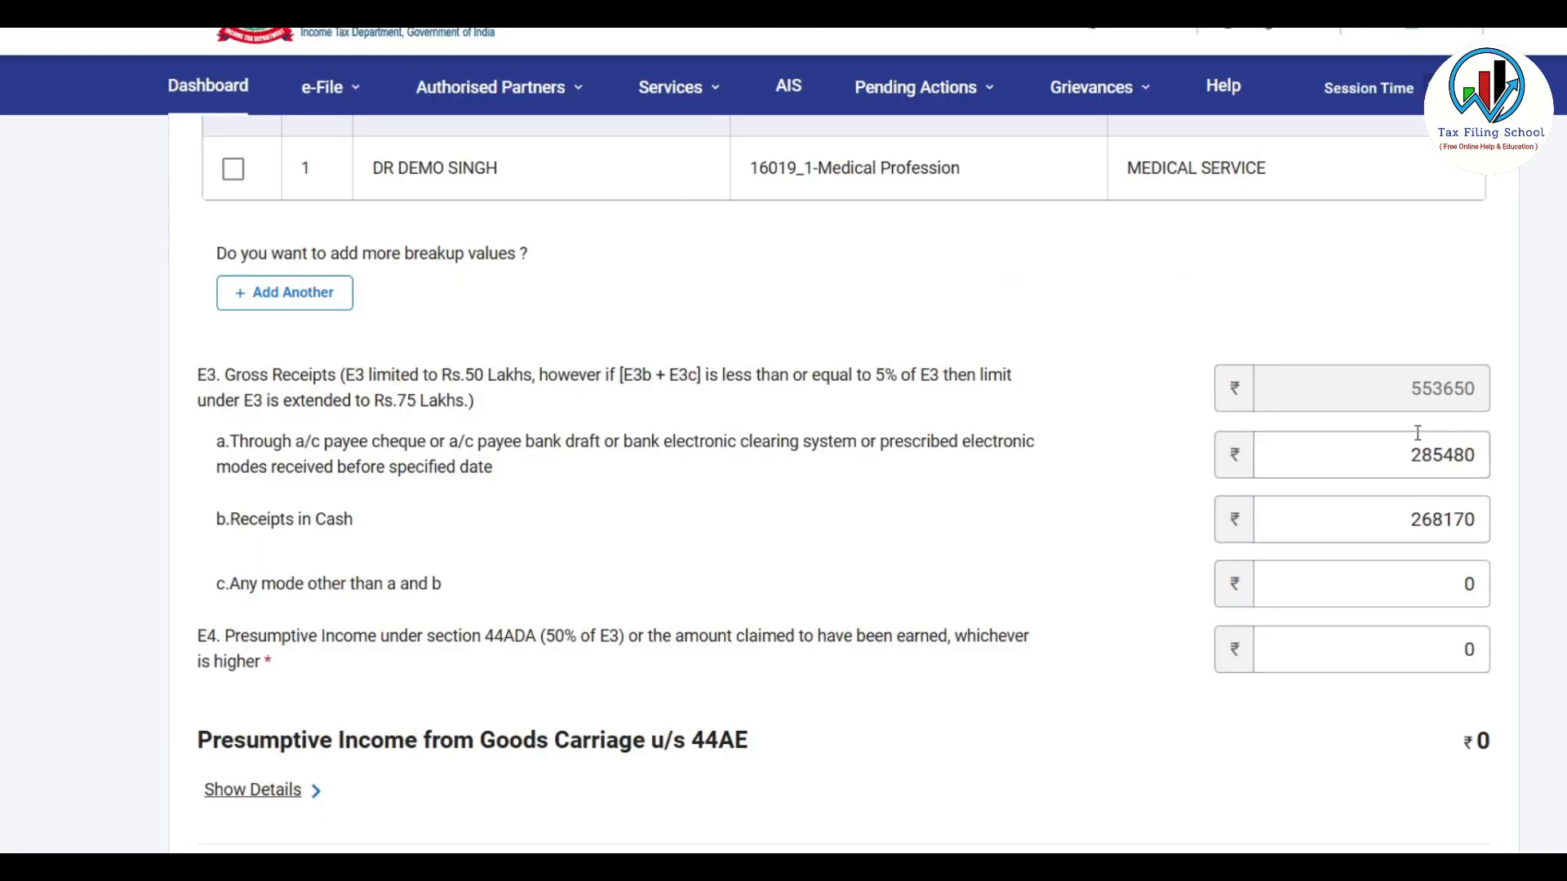
pyautogui.click(1428, 590)
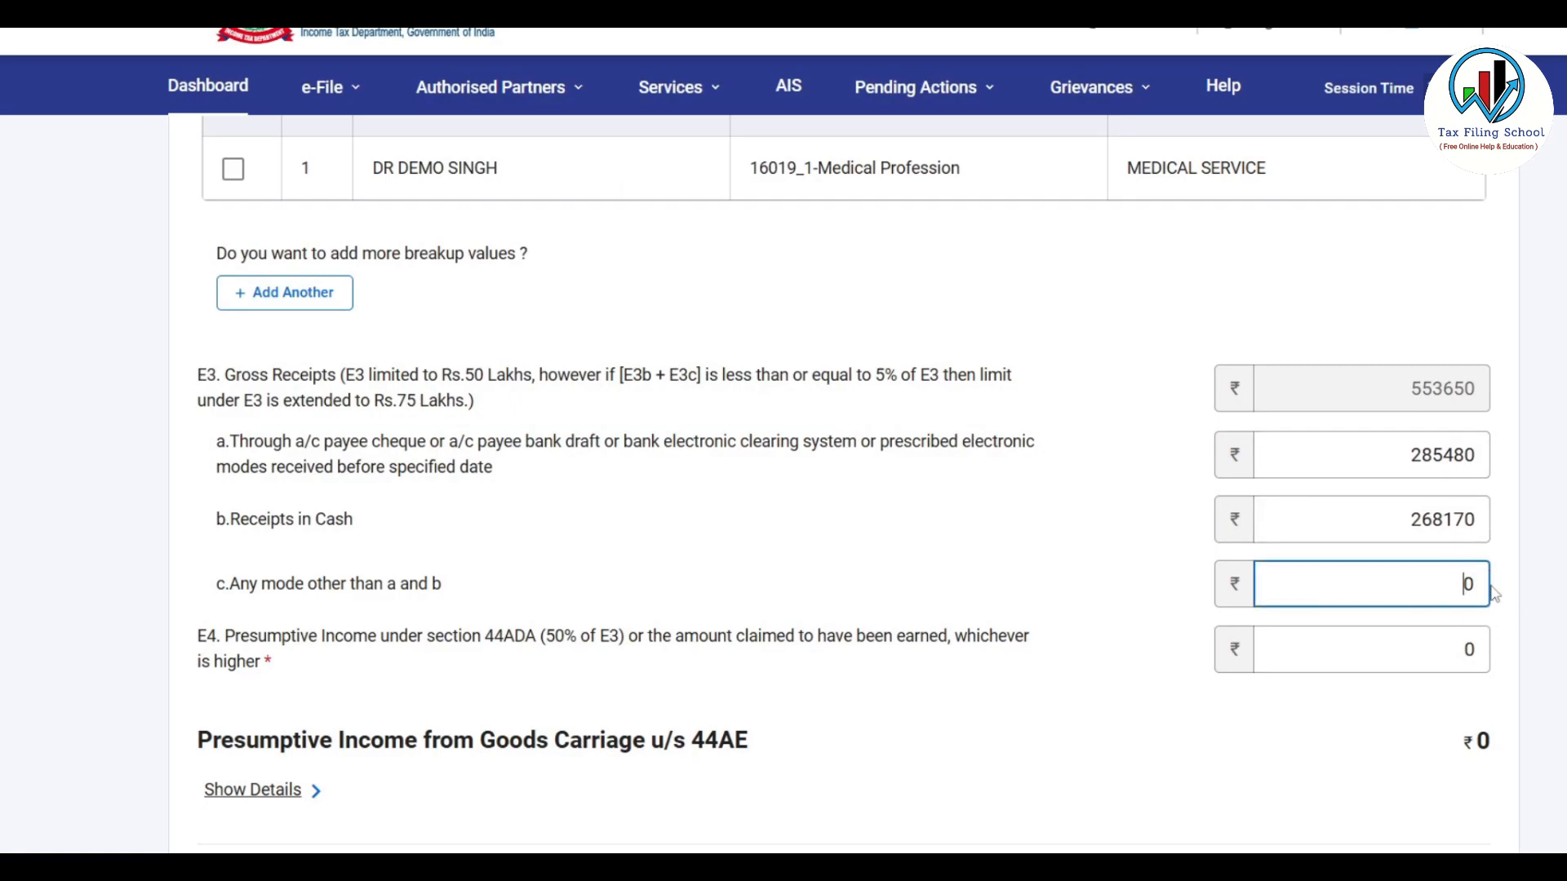
pyautogui.click(1561, 570)
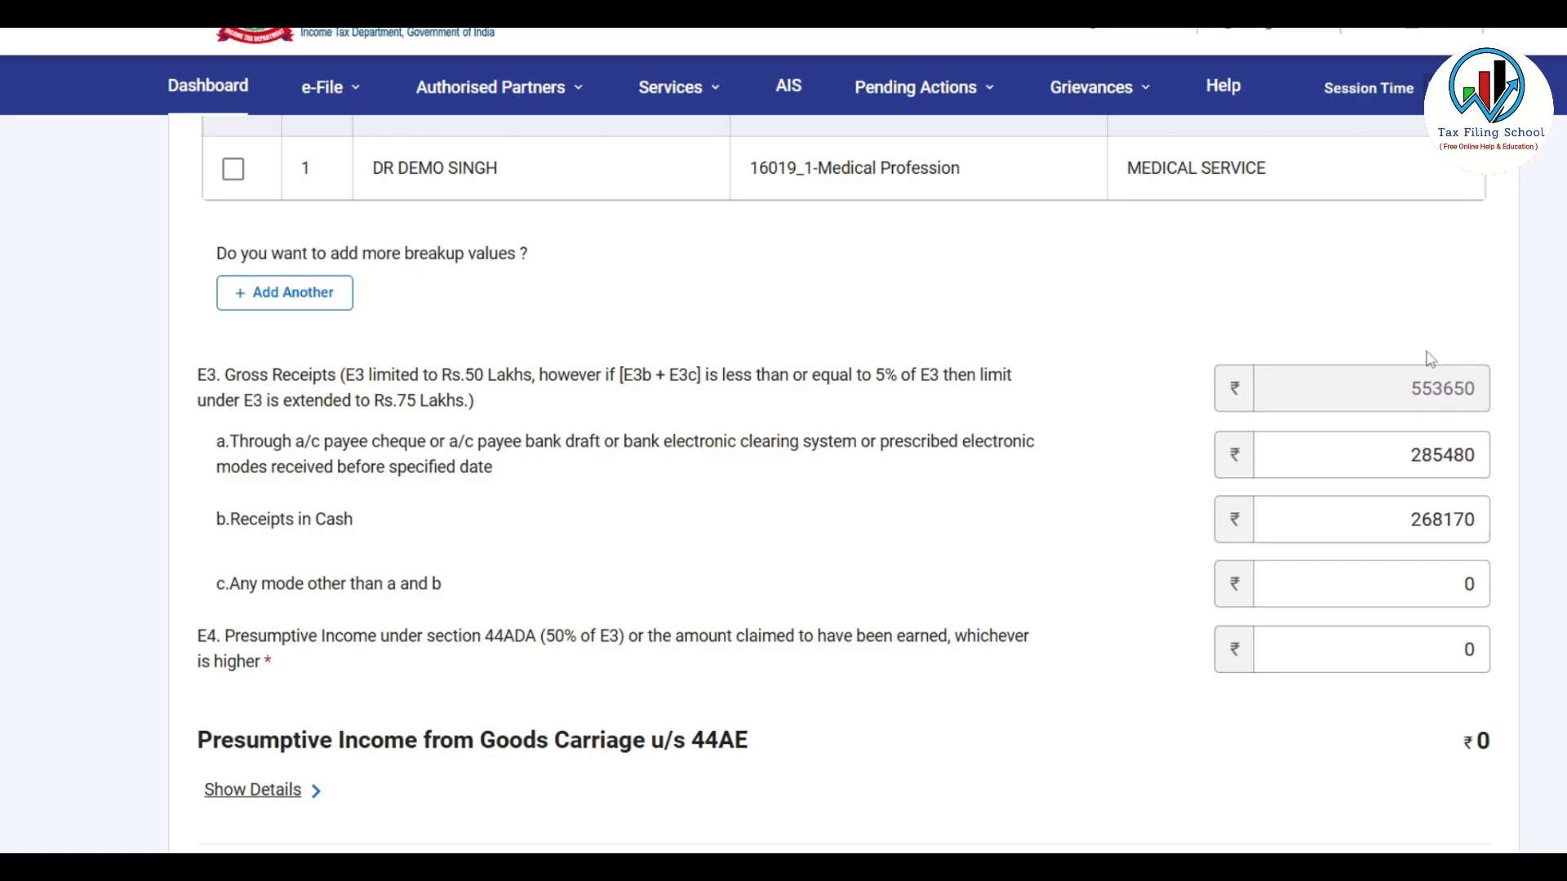
pyautogui.scroll(-3, 1417, 364)
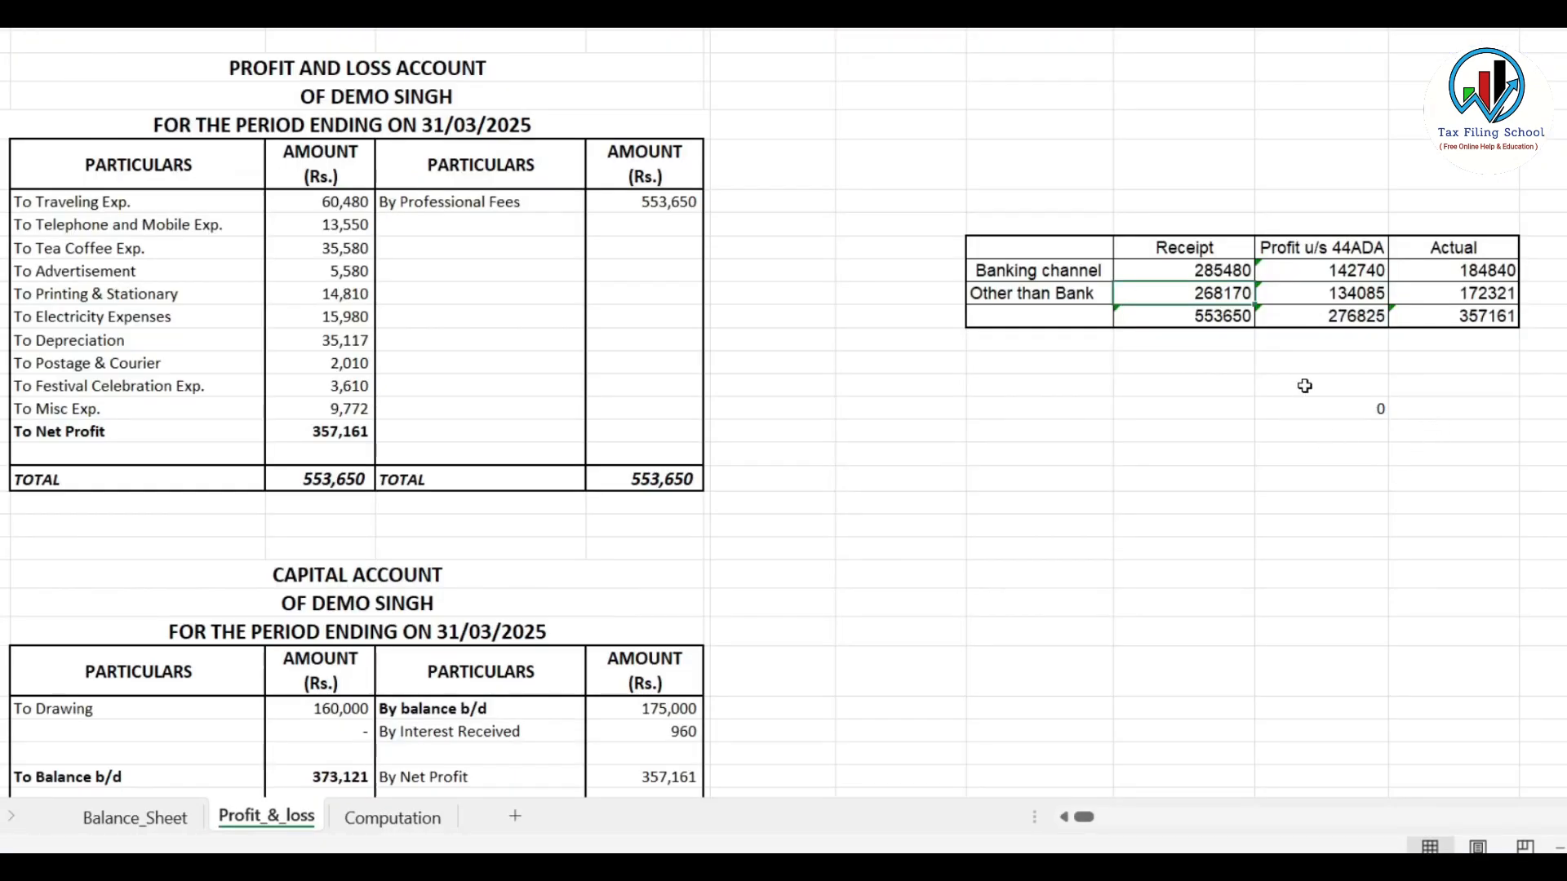
# In Excel, compare the 44ADA profit of 276825 with the actual net profit of 357161
pyautogui.click(1345, 315)
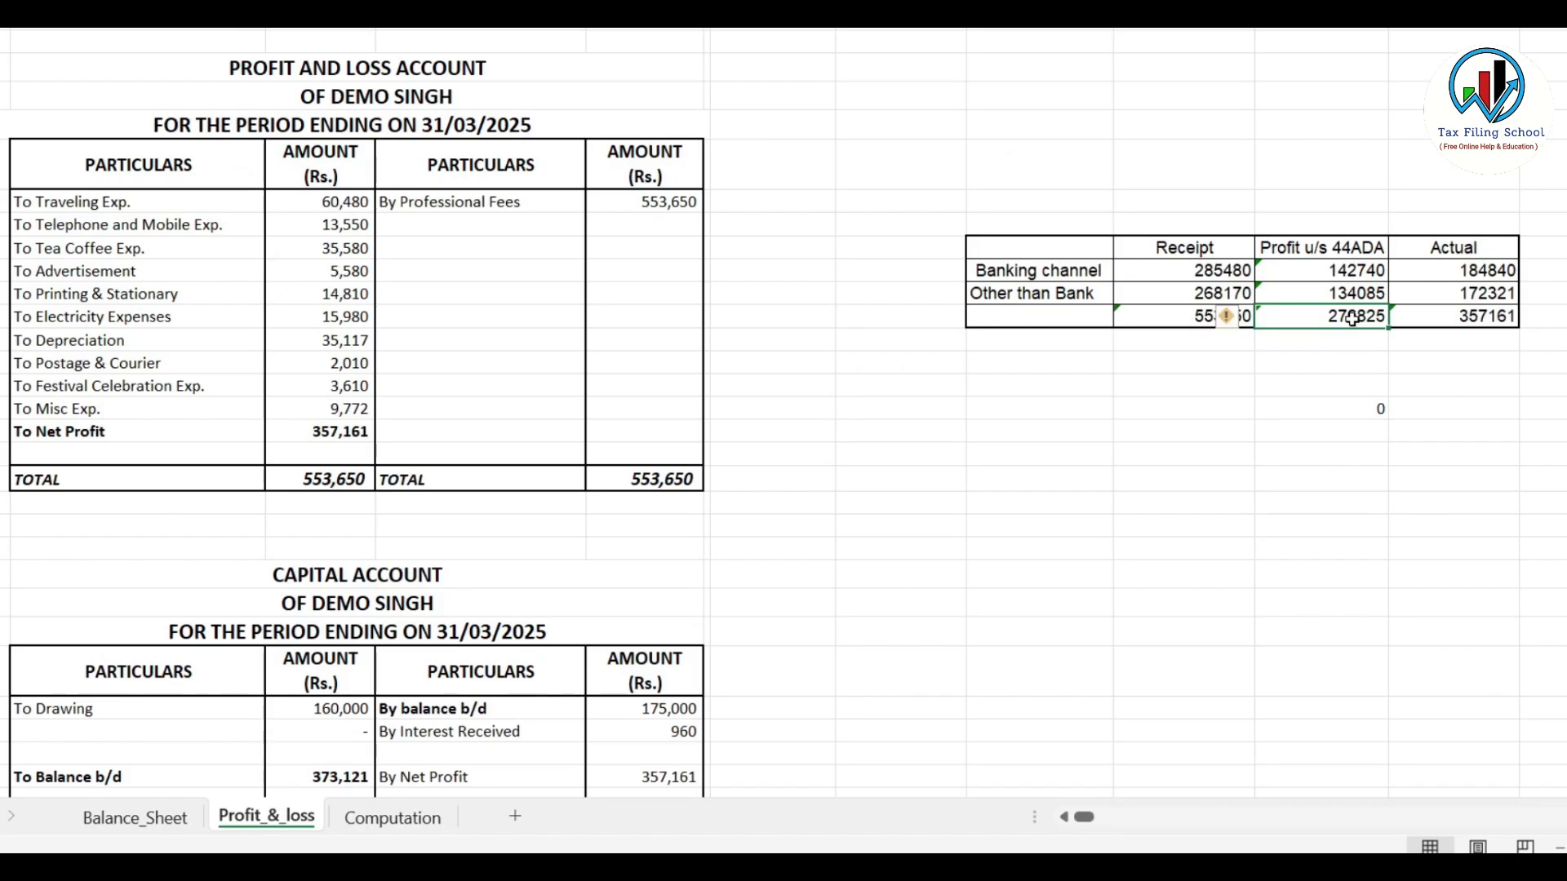
pyautogui.click(1493, 322)
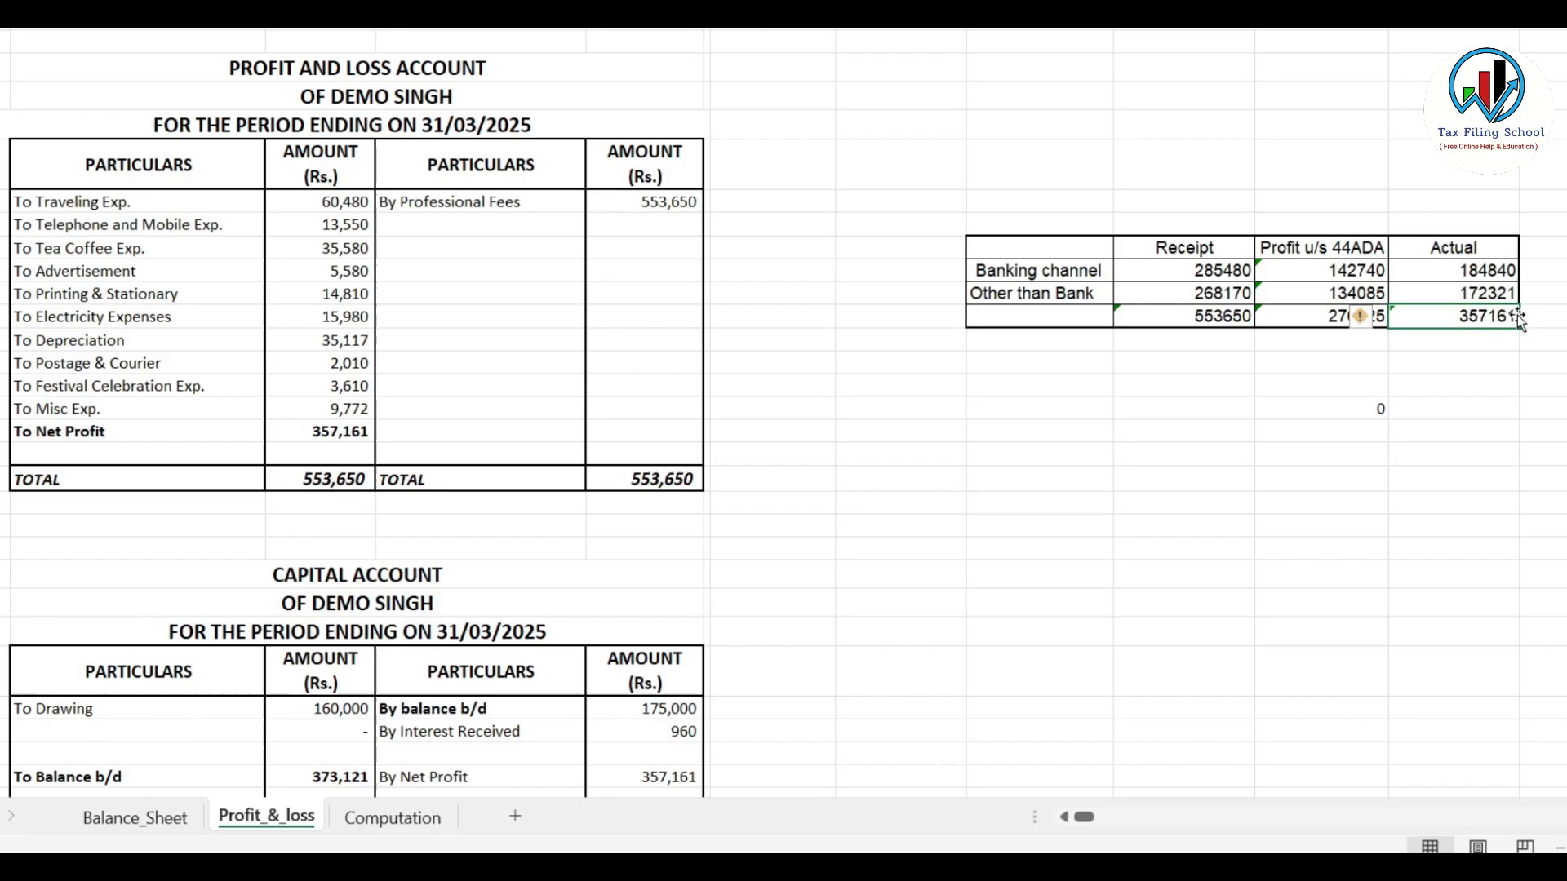
pyautogui.click(339, 433)
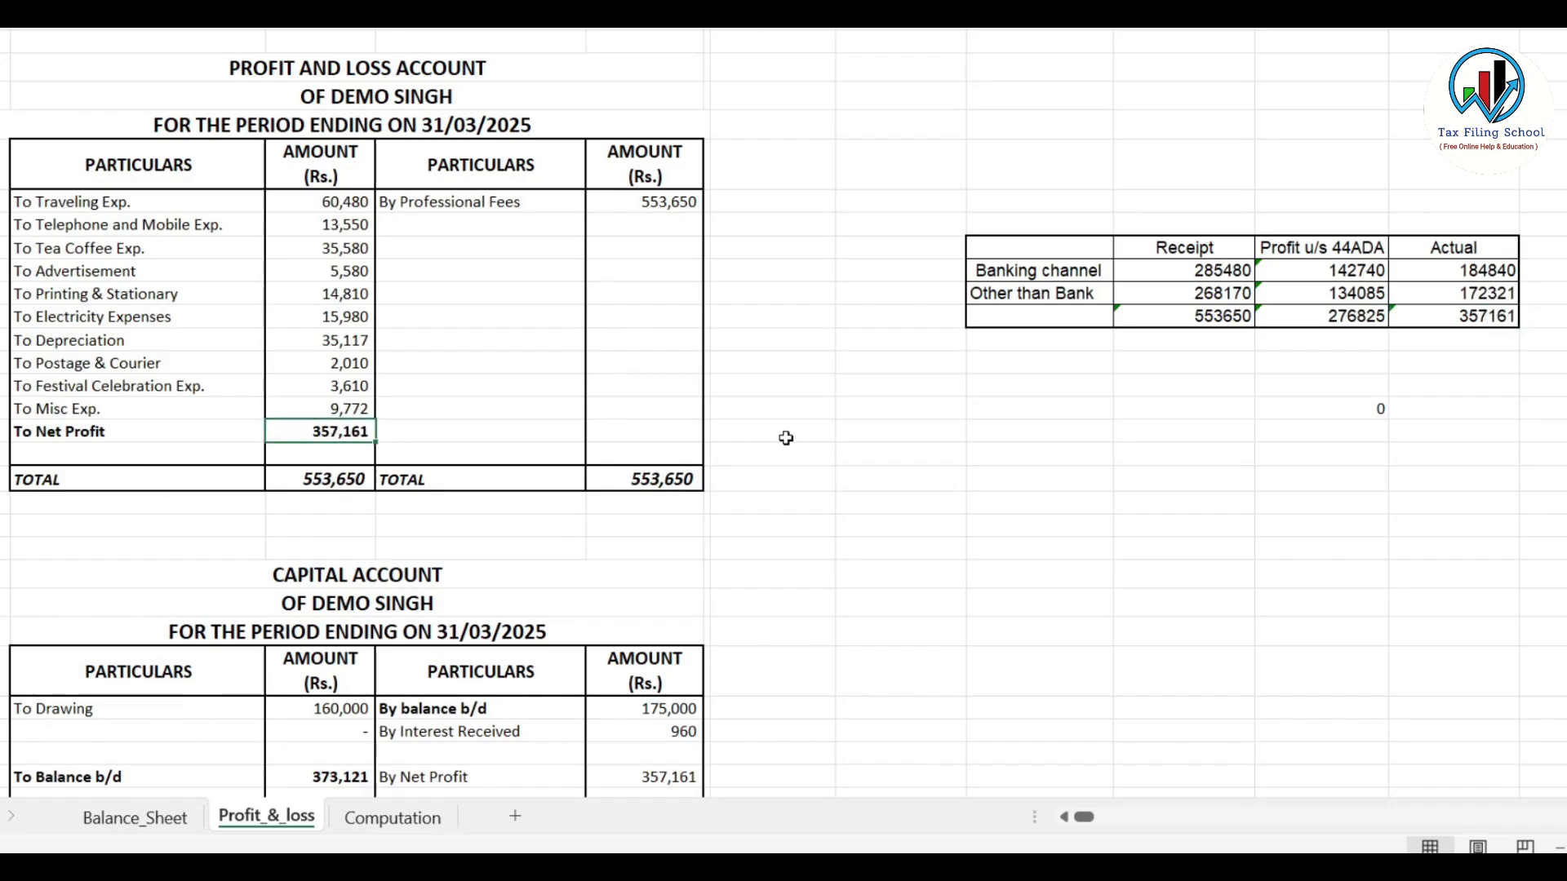
pyautogui.click(1494, 319)
pyautogui.click(344, 435)
pyautogui.click(1488, 326)
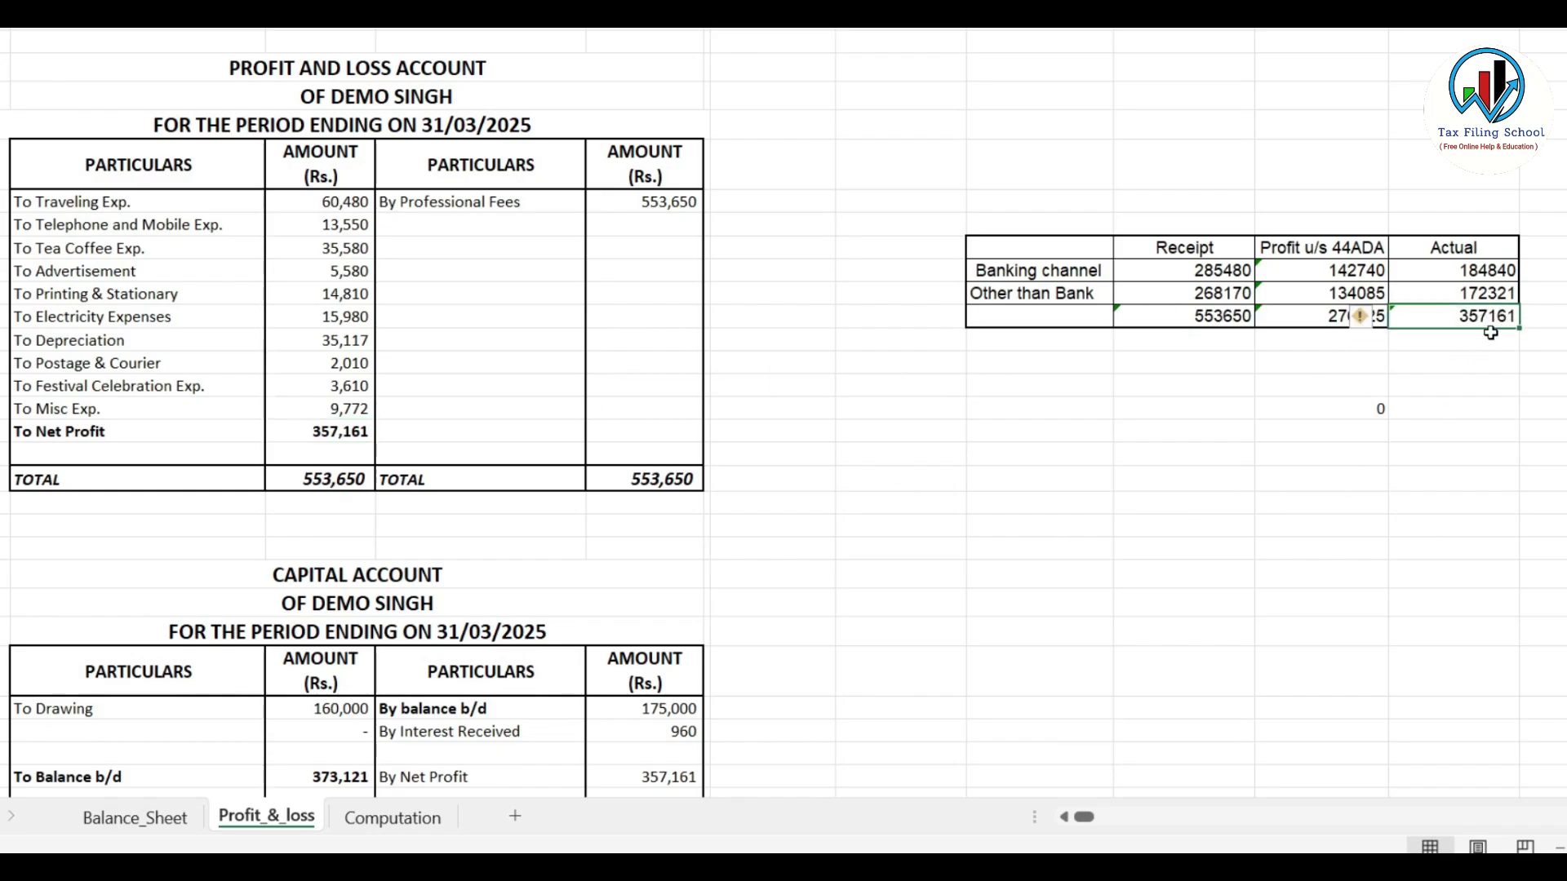
pyautogui.click(1325, 325)
# Enter 357161 as the E4 presumptive income on the portal
pyautogui.hotkey('alt', 'Tab')
pyautogui.click(1441, 431)
pyautogui.write('357')
pyautogui.hotkey('alt', 'Tab')
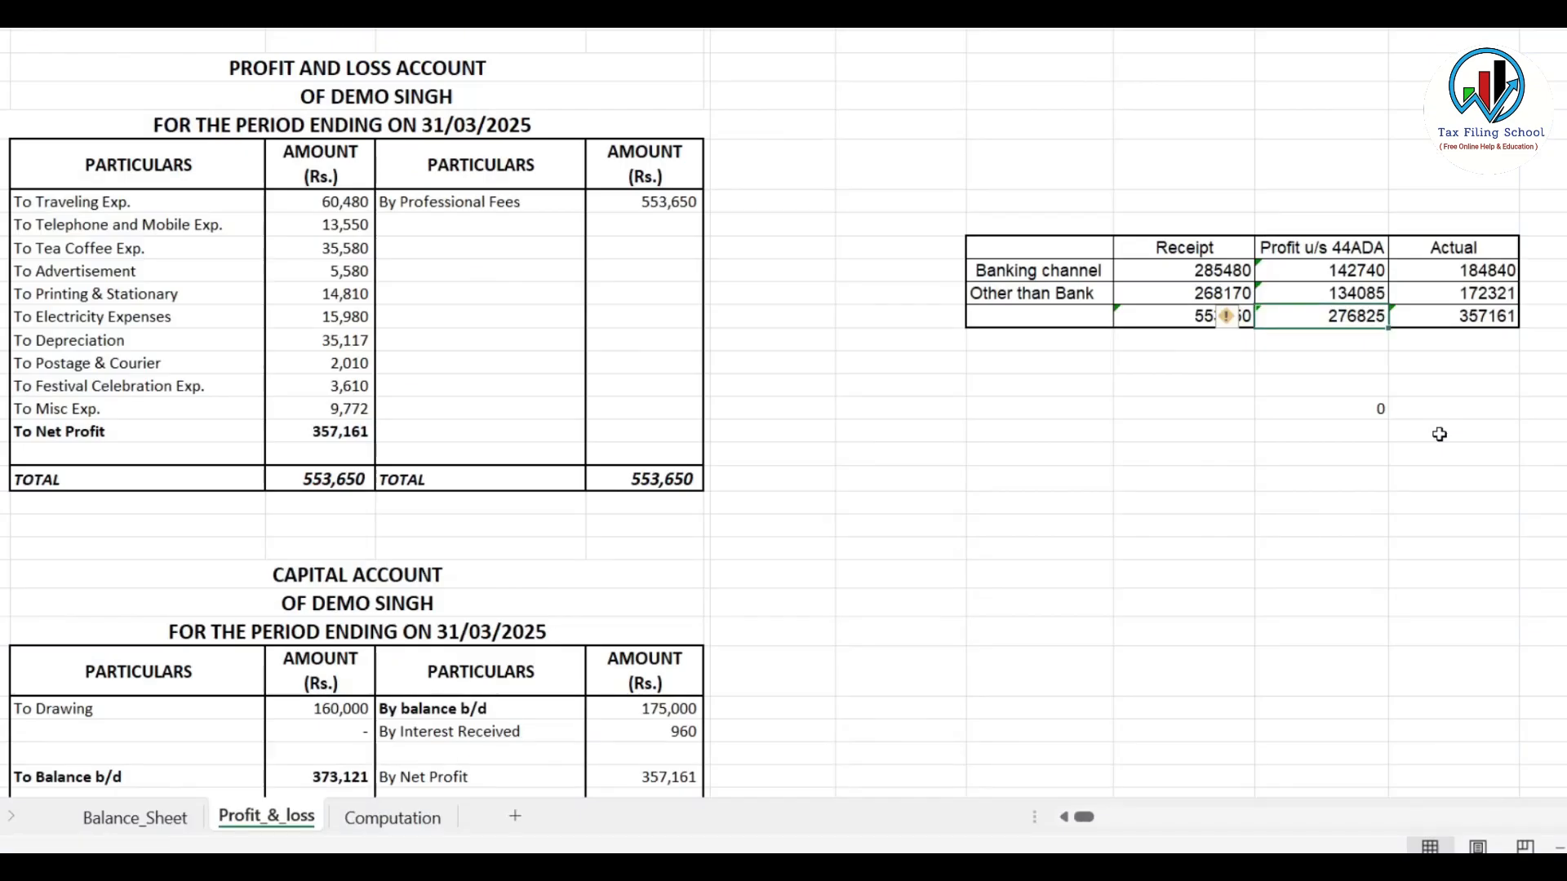
pyautogui.hotkey('alt', 'Tab')
pyautogui.write('161')
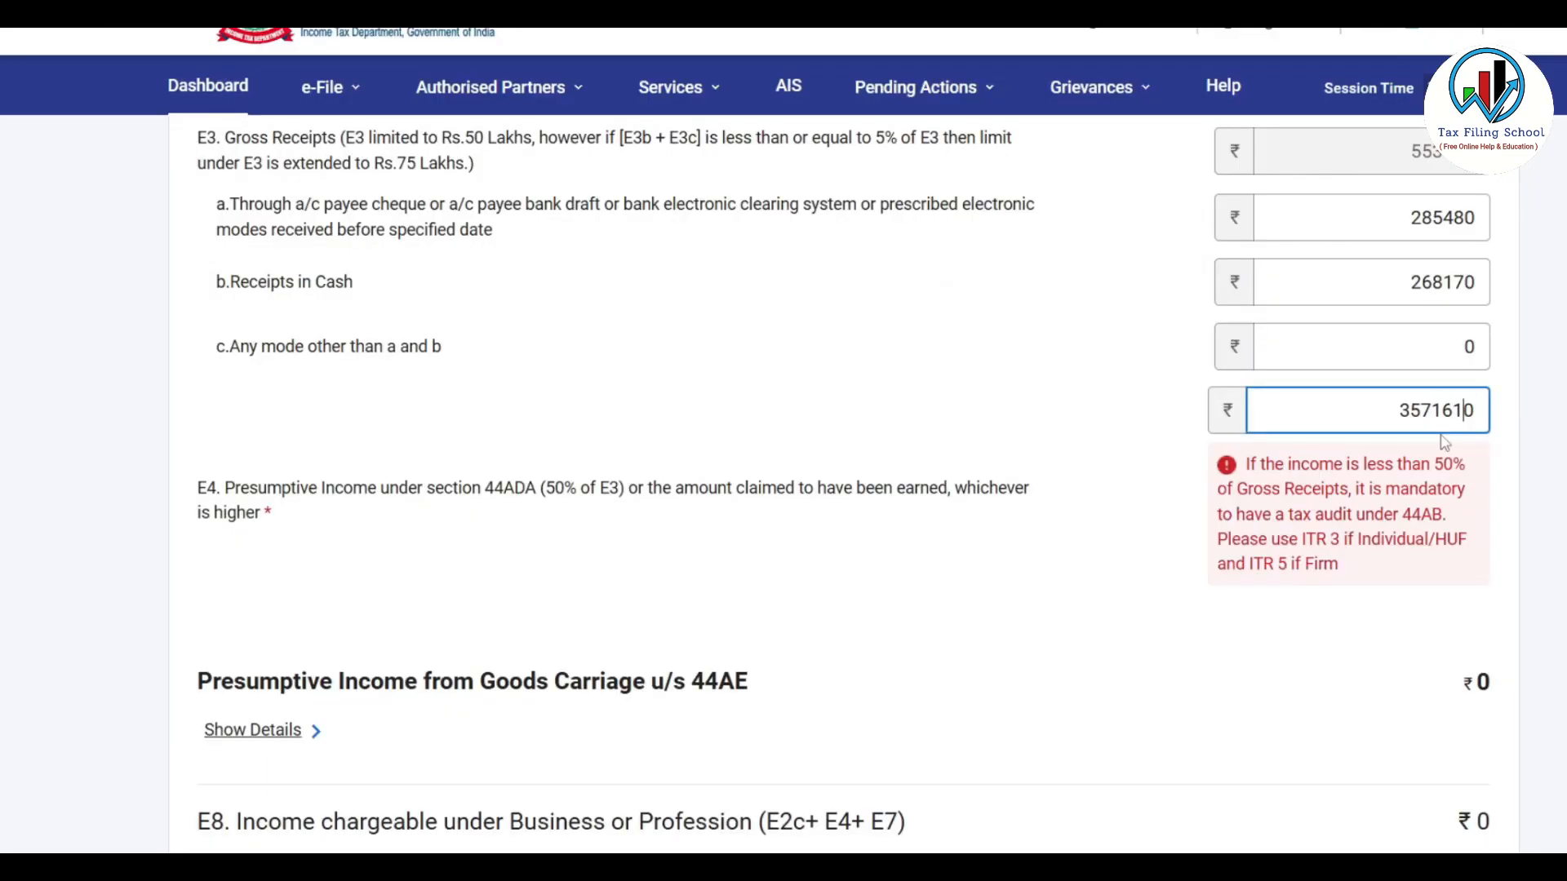
# Correct E4 to 357161 and save the 44ADA profession income details
pyautogui.press('BackSpace')
pyautogui.click(1562, 428)
pyautogui.scroll(2, 1562, 430)
pyautogui.click(1466, 454)
pyautogui.scroll(-1, 1021, 493)
pyautogui.click(1163, 329)
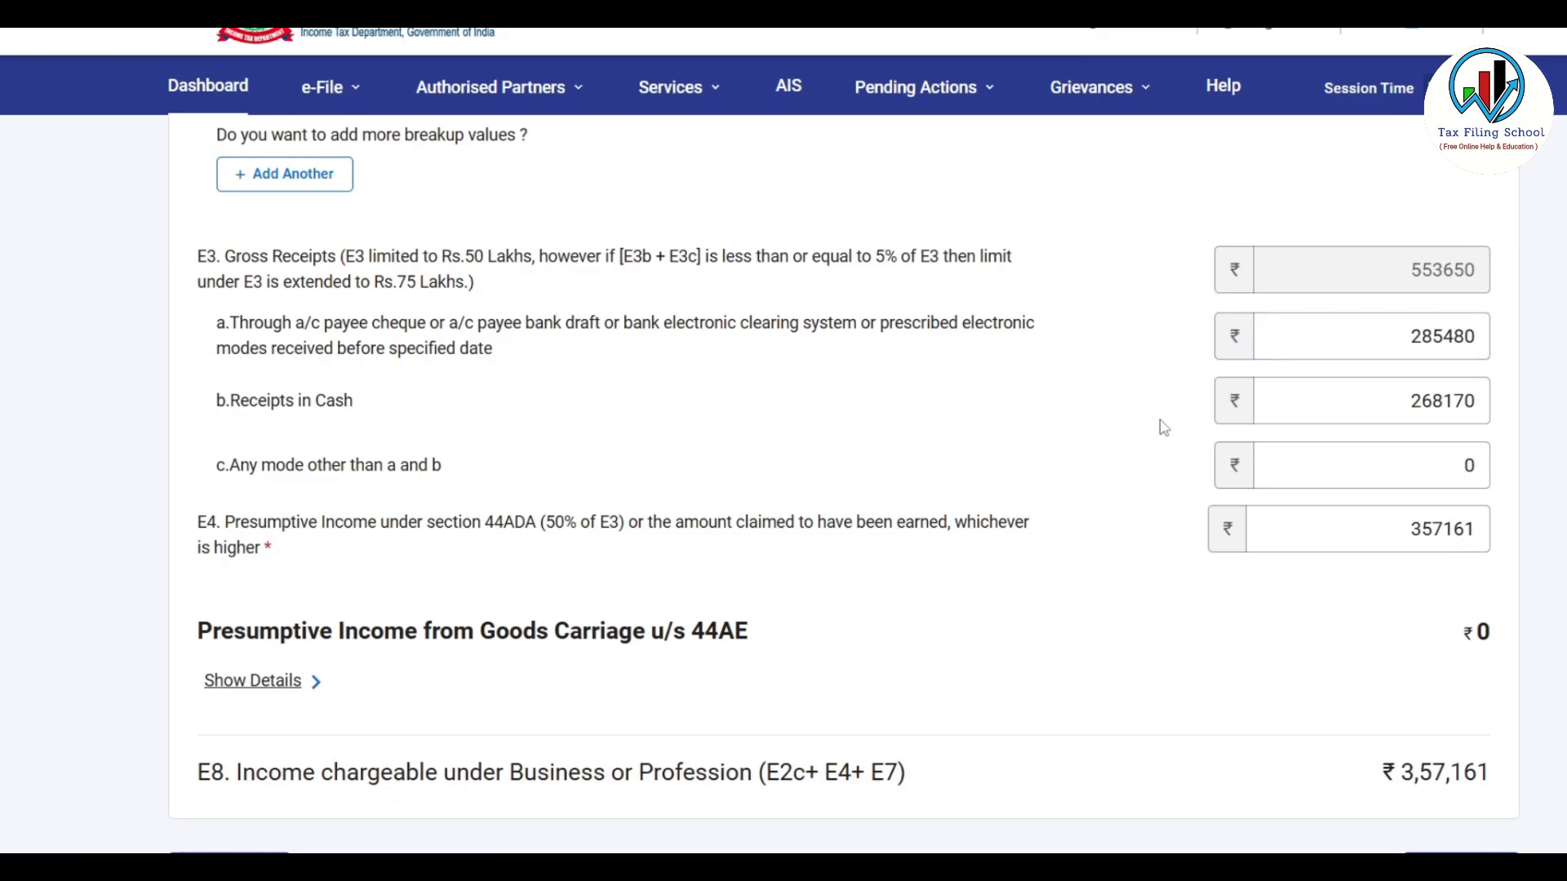
pyautogui.scroll(-3, 1184, 519)
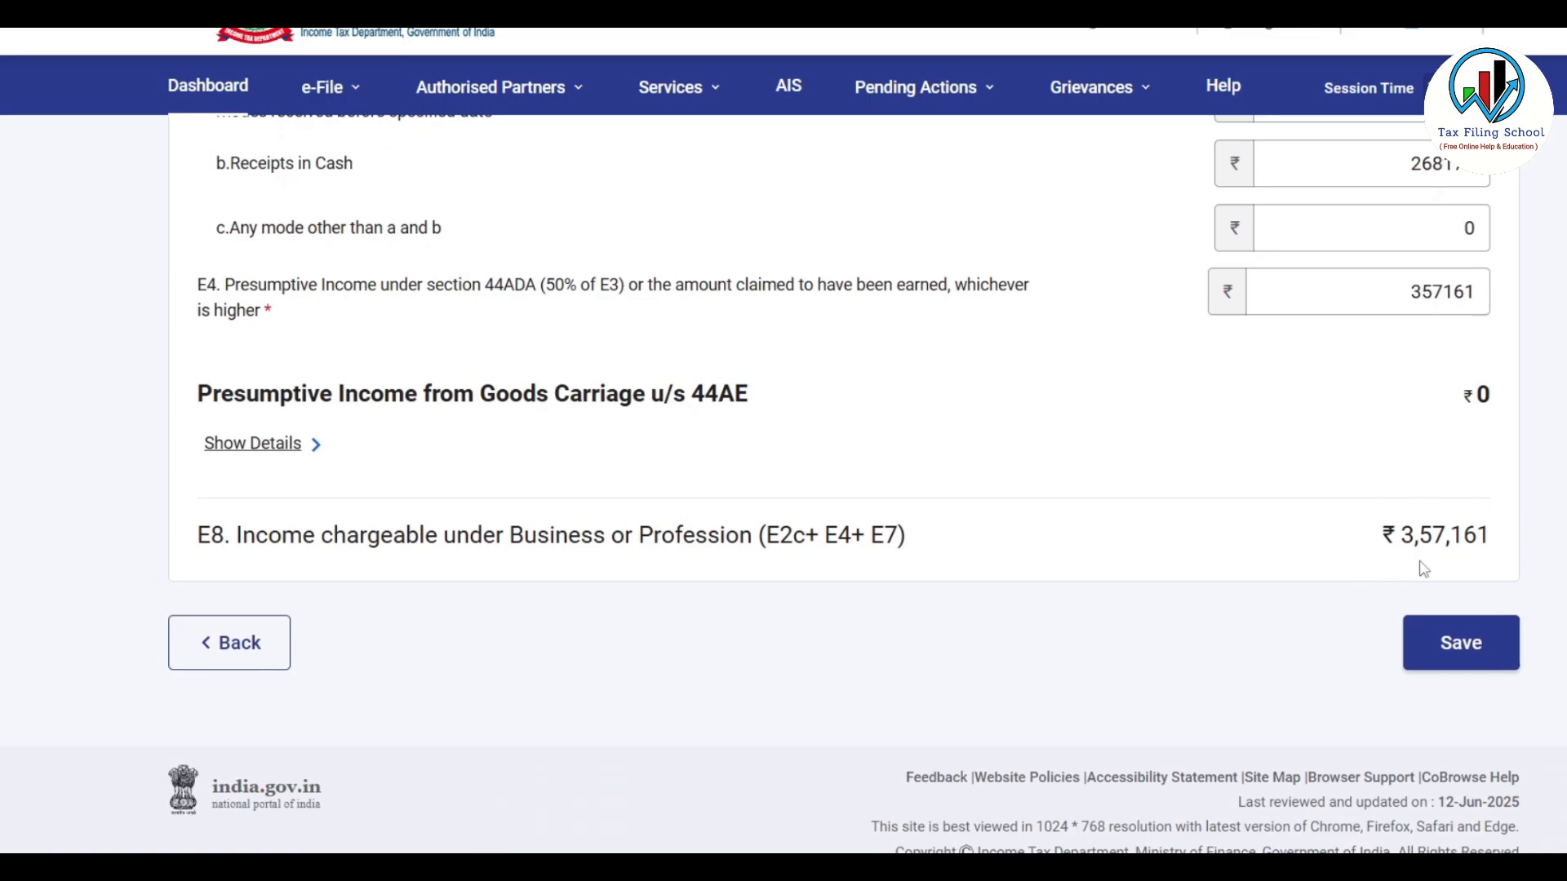
pyautogui.click(1467, 643)
# Scroll the Gross Total Income summary and expand B4 Income from Other Sources
pyautogui.scroll(-3, 867, 551)
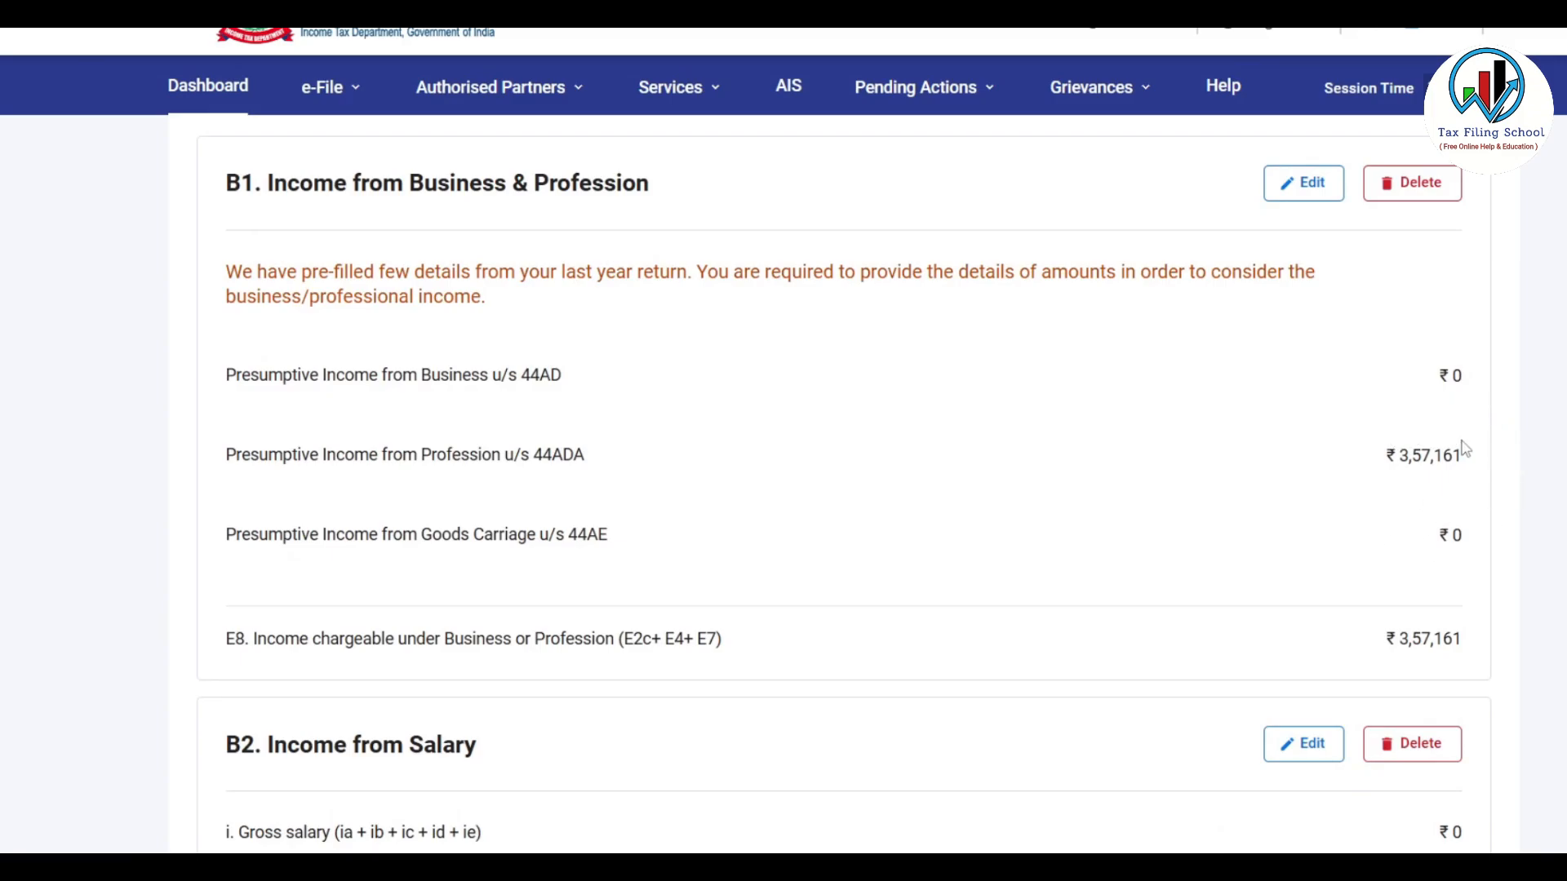
pyautogui.scroll(-3, 1357, 456)
pyautogui.scroll(-1, 1357, 455)
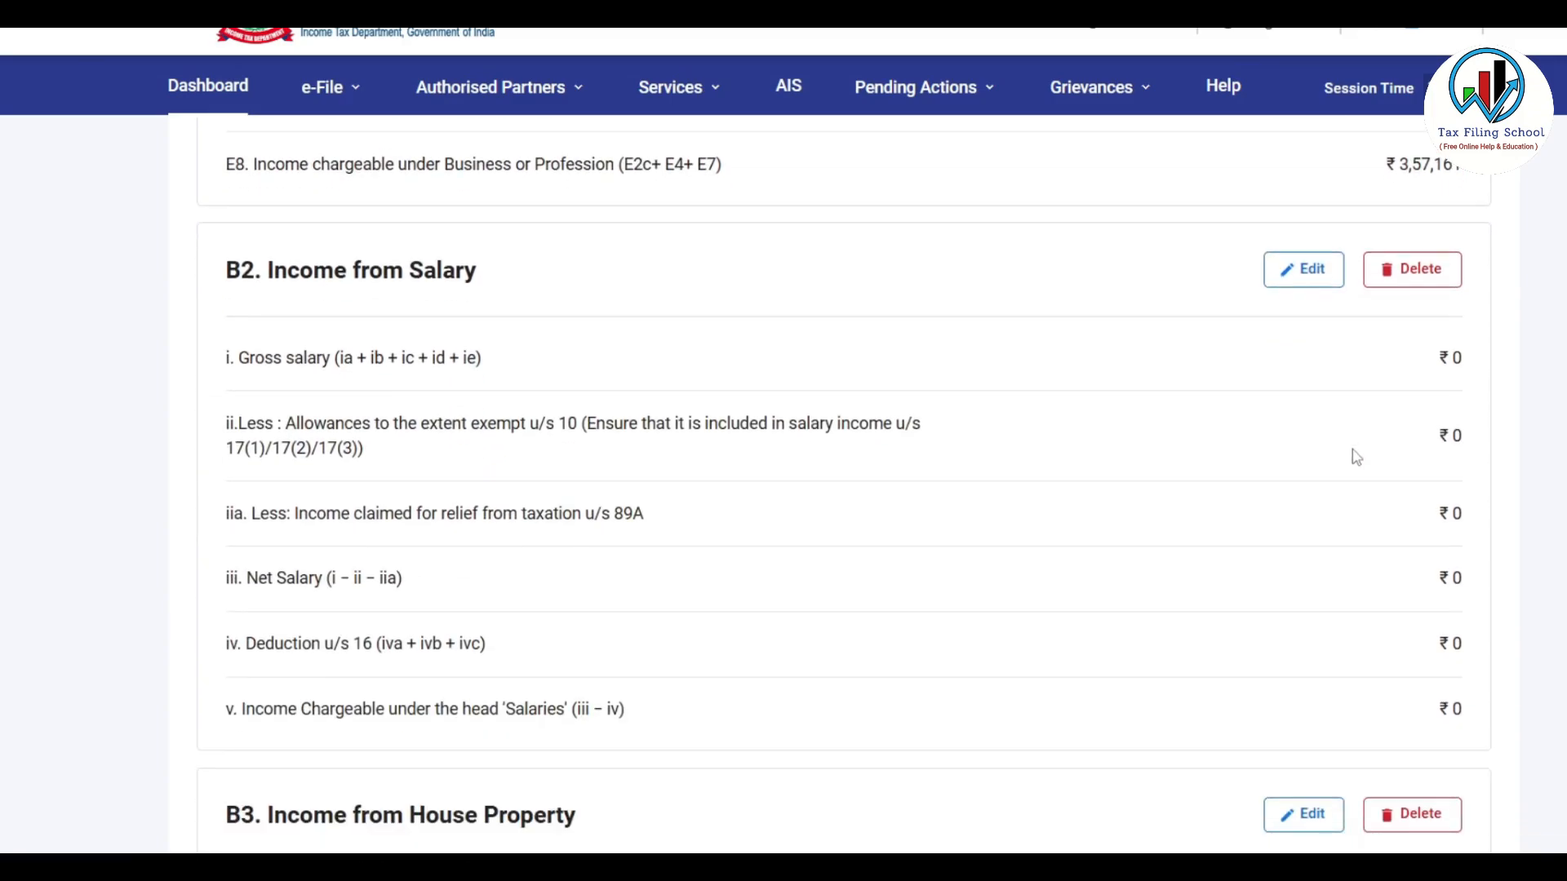
pyautogui.scroll(-7, 1240, 393)
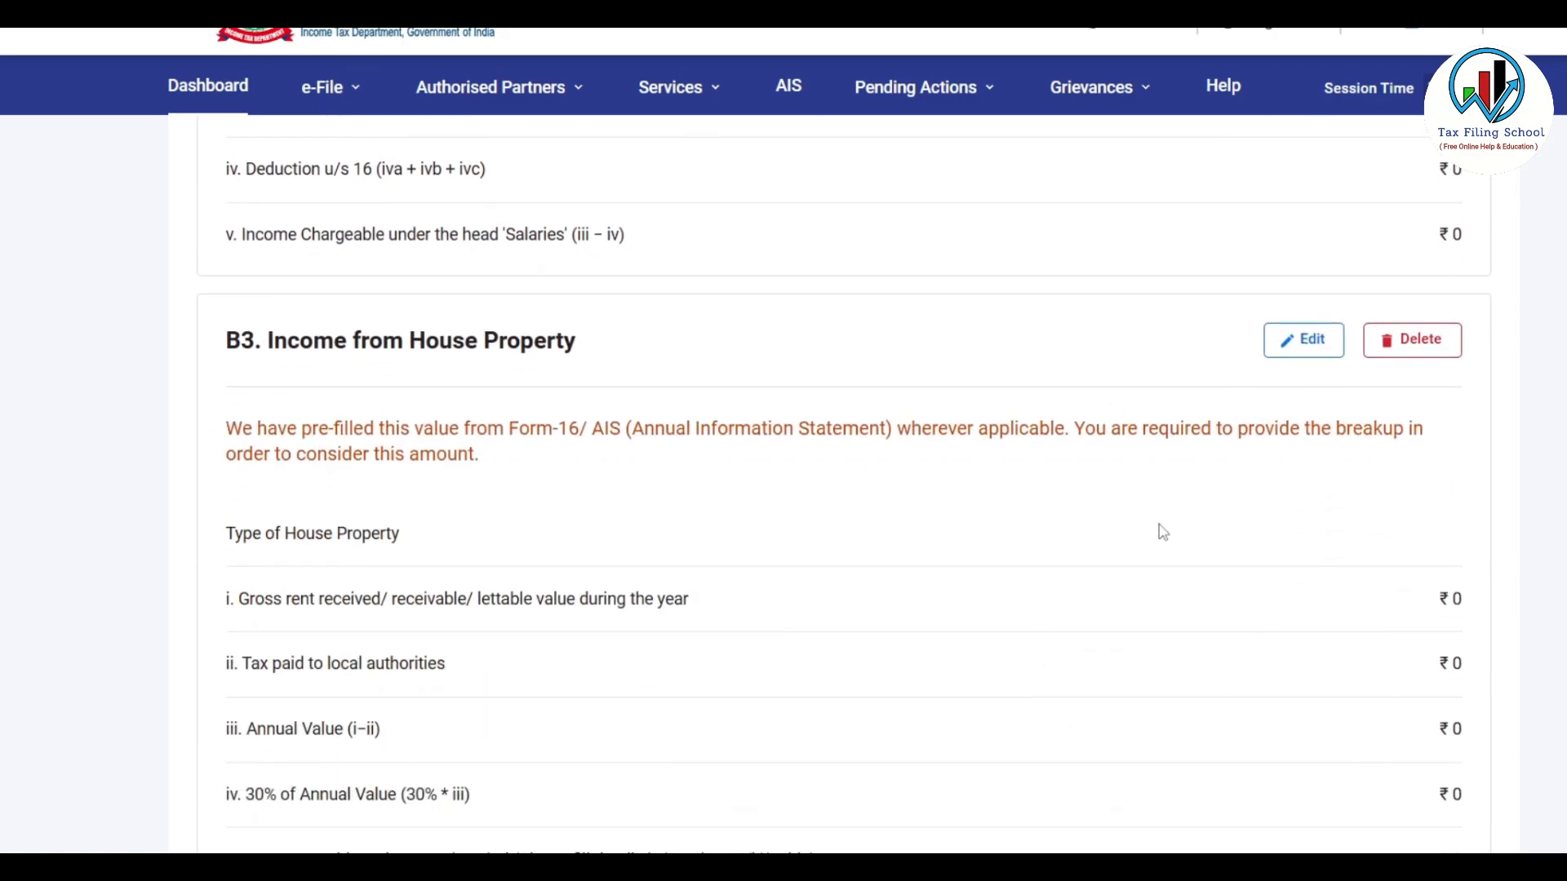
pyautogui.scroll(-3, 1163, 532)
pyautogui.scroll(3, 1163, 532)
pyautogui.scroll(-3, 1124, 456)
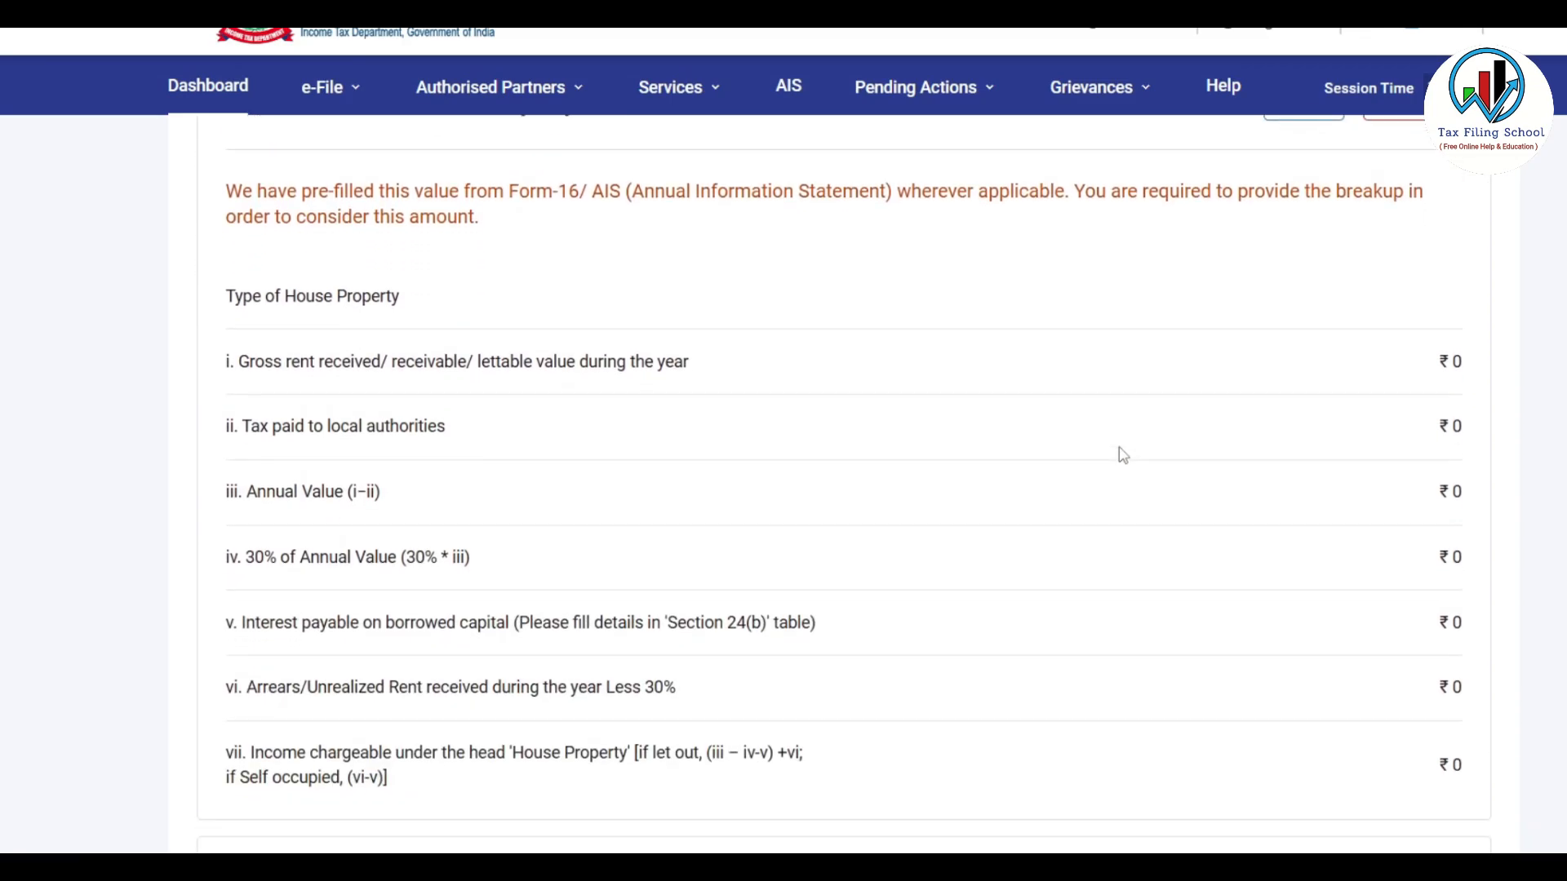
pyautogui.scroll(-4, 1124, 455)
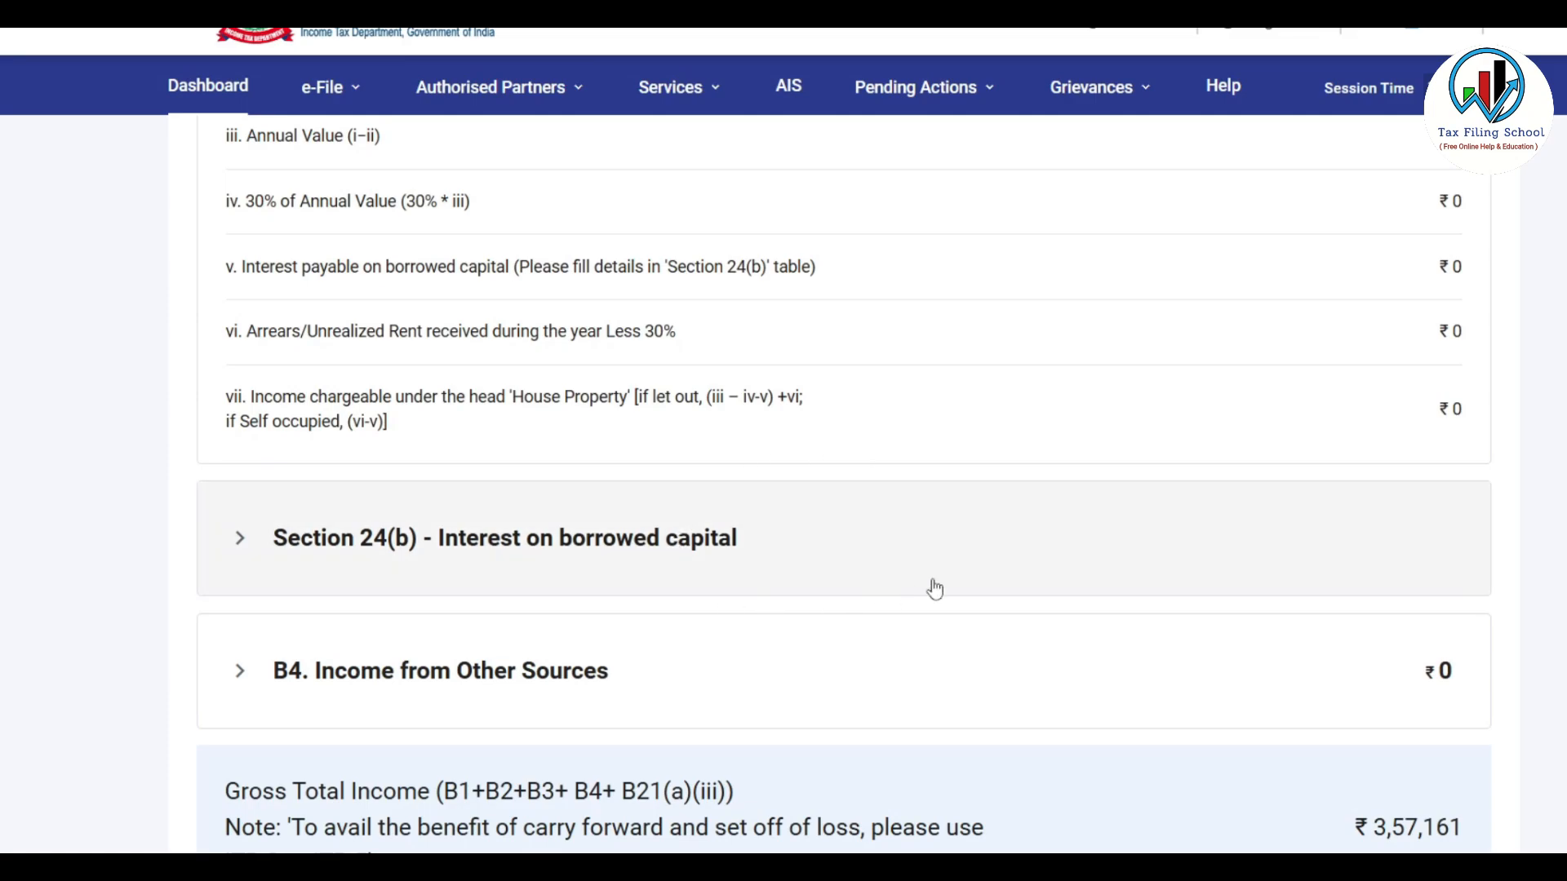
pyautogui.scroll(-3, 1071, 427)
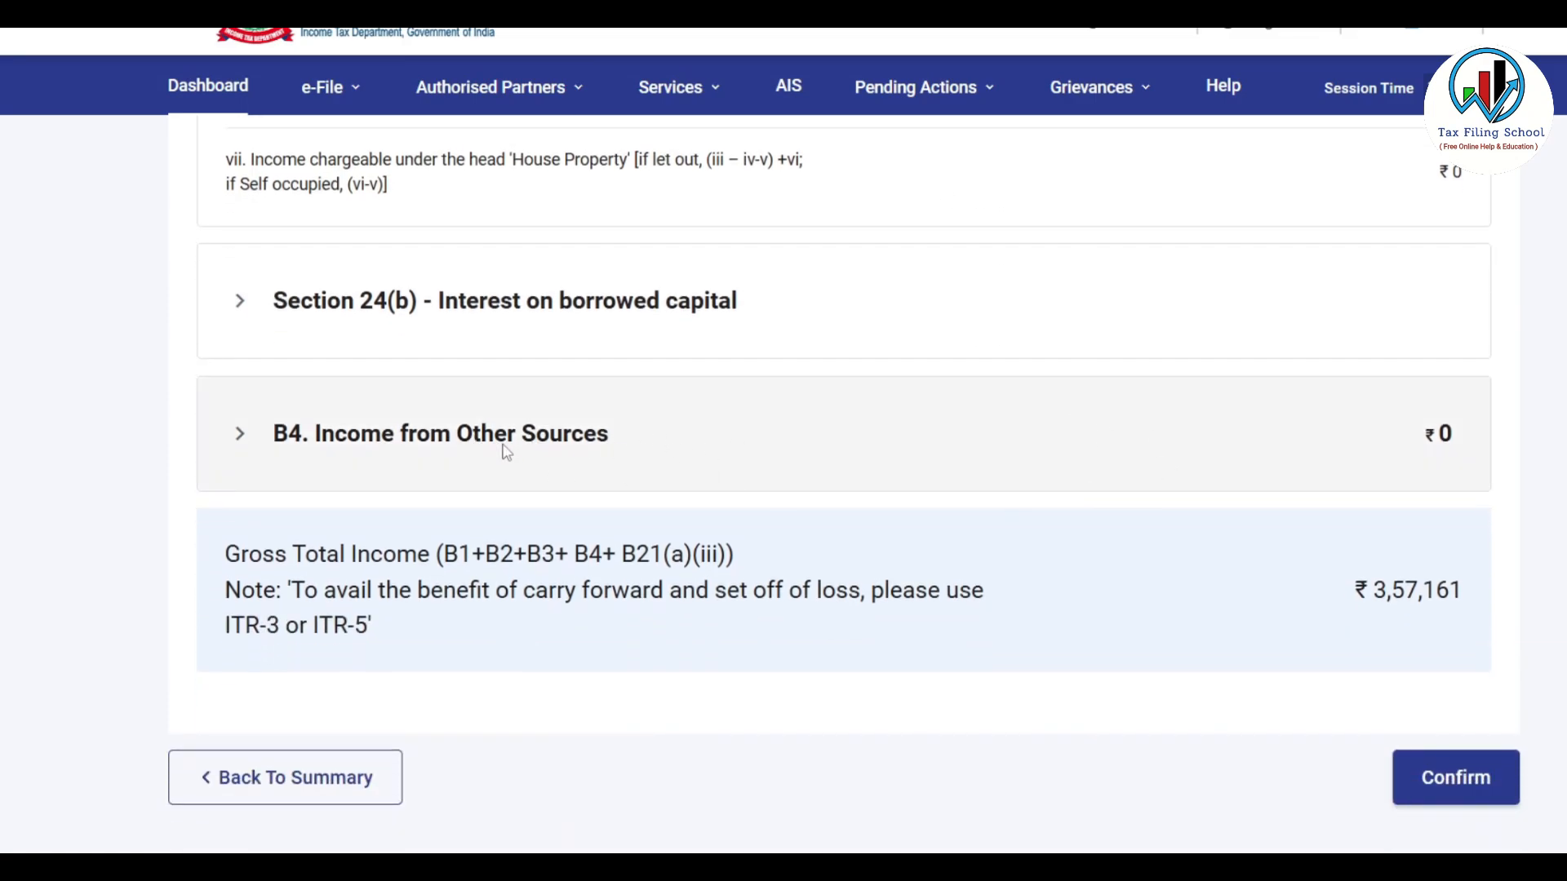
pyautogui.click(661, 443)
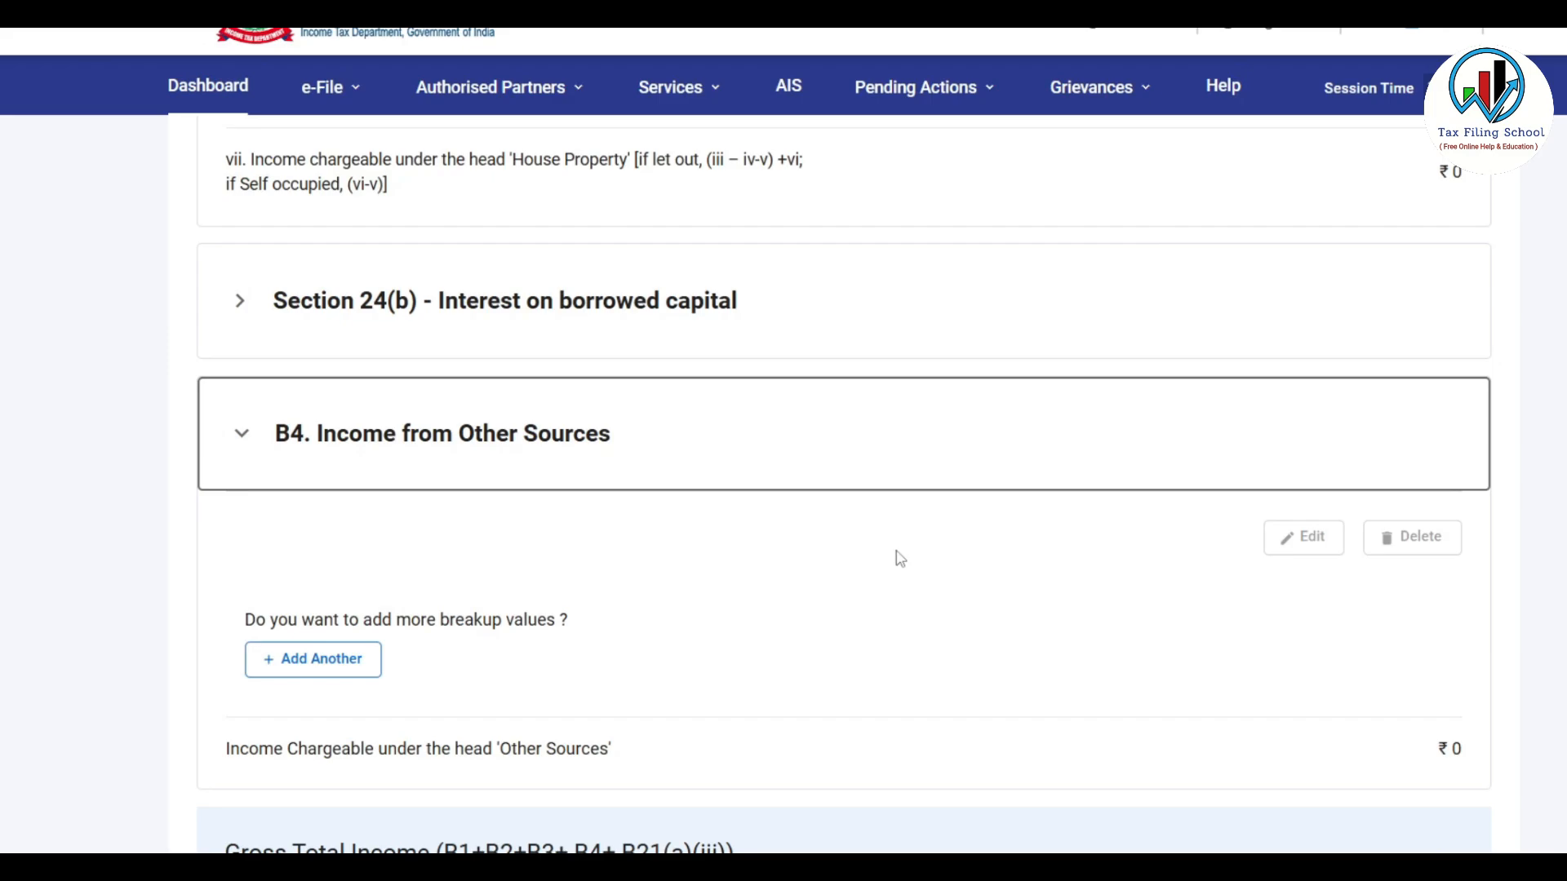
pyautogui.scroll(-1, 816, 477)
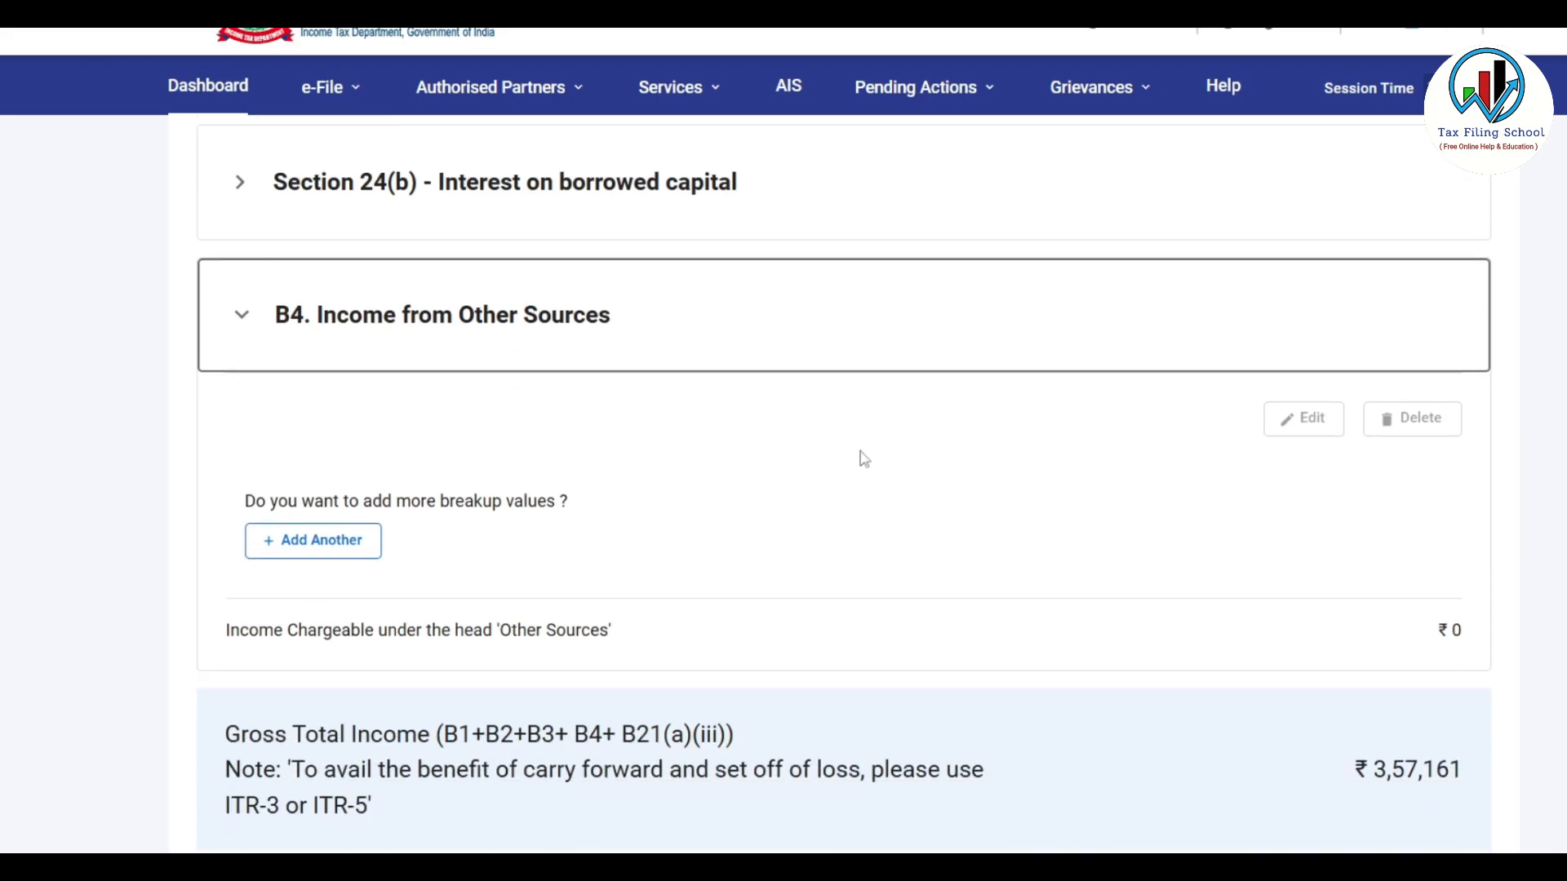
# Add and save an Interest from Saving Bank Account entry of ₹960 under other sources
pyautogui.click(332, 545)
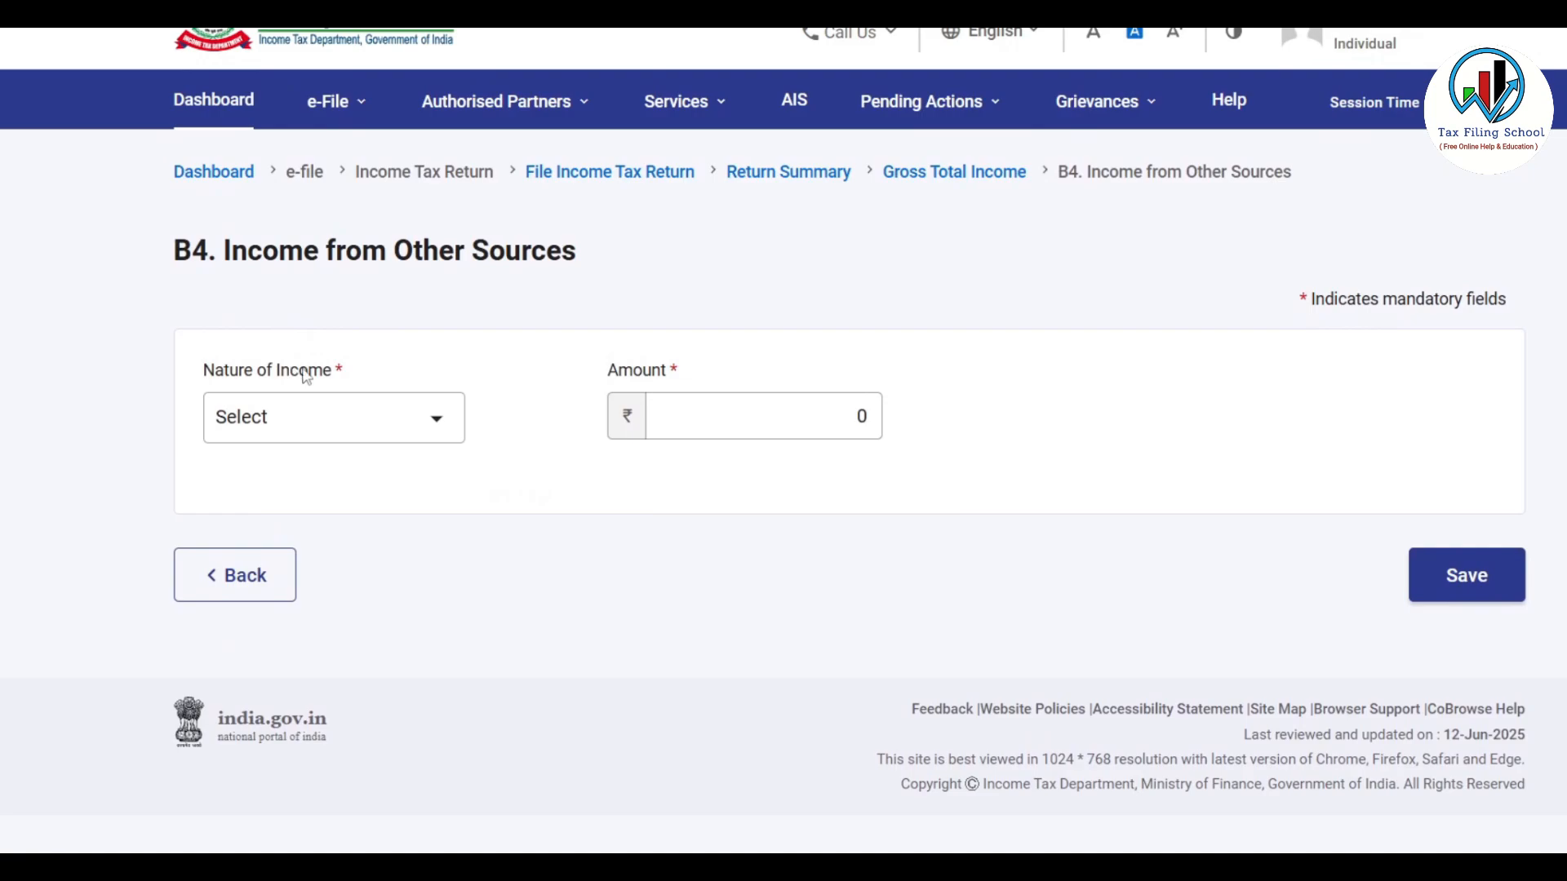
pyautogui.click(437, 422)
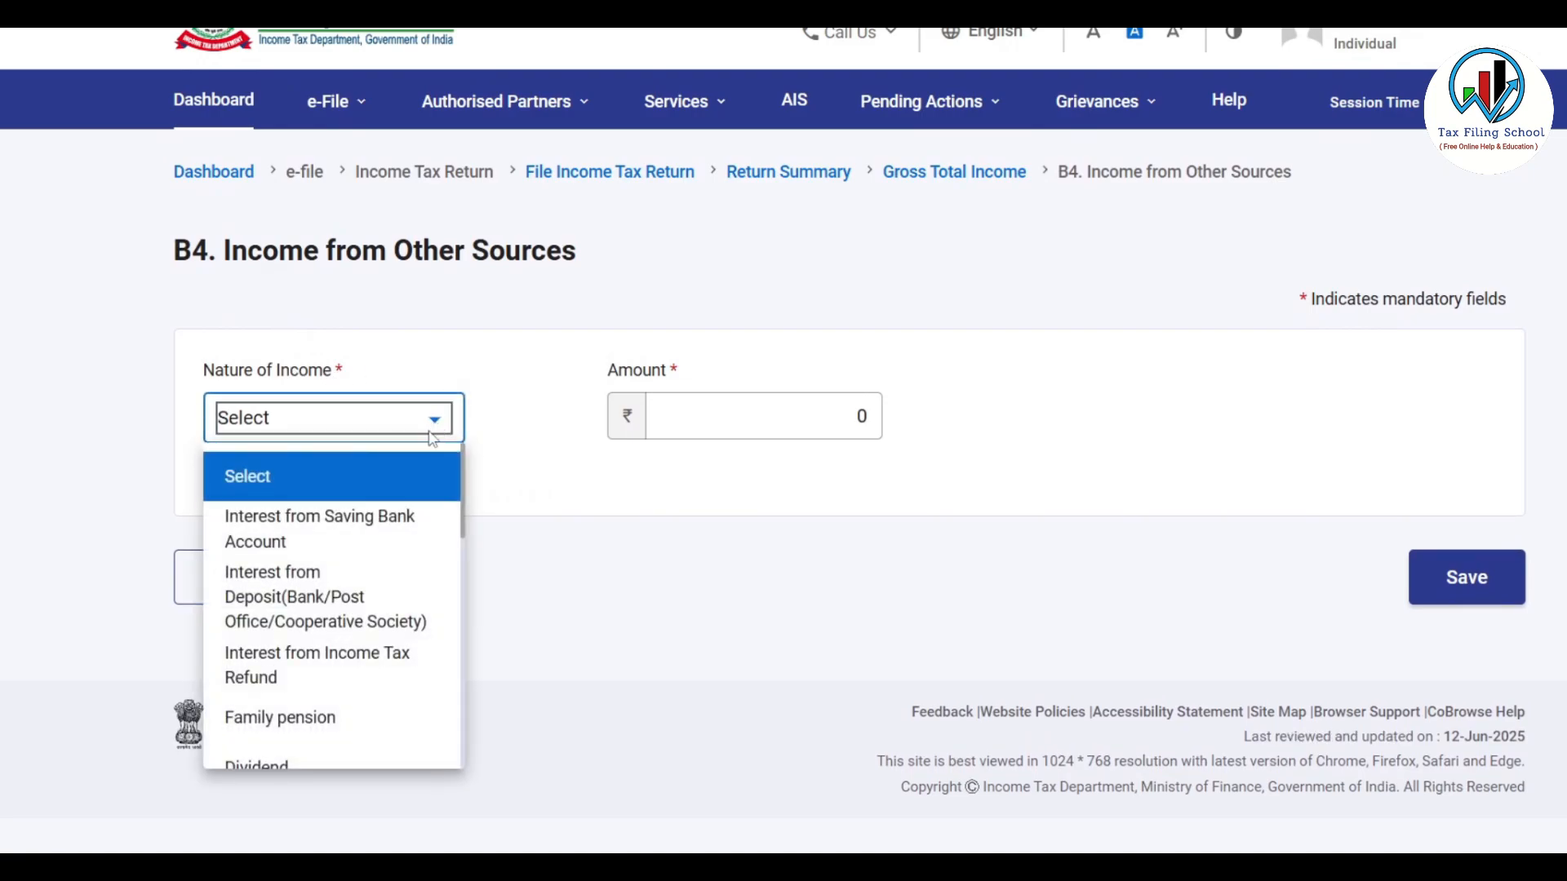
pyautogui.click(399, 537)
pyautogui.click(792, 416)
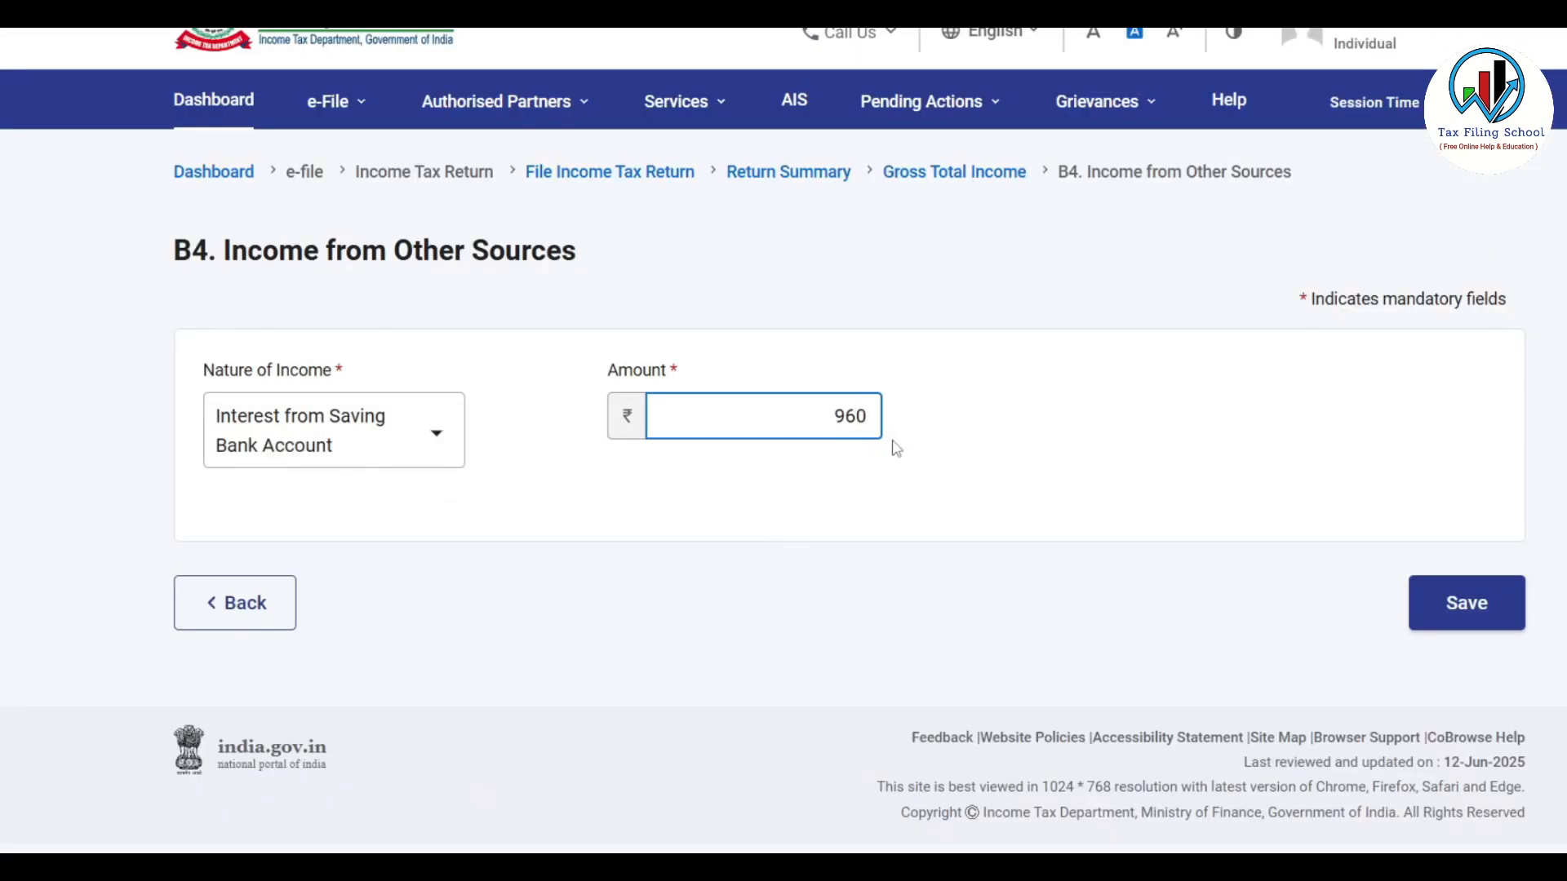
pyautogui.click(959, 432)
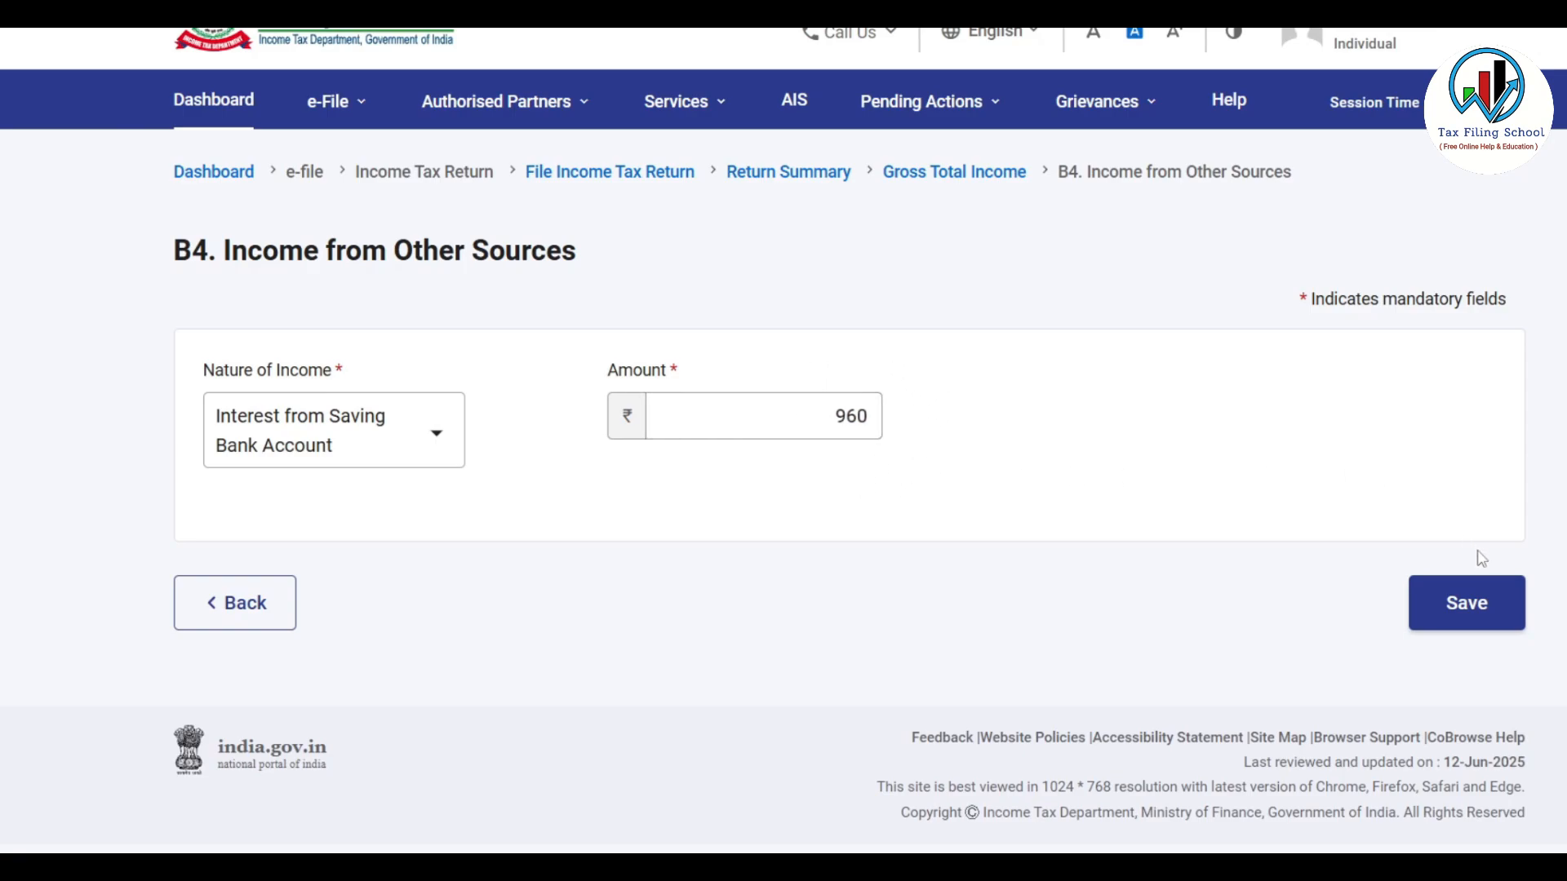
pyautogui.click(1463, 606)
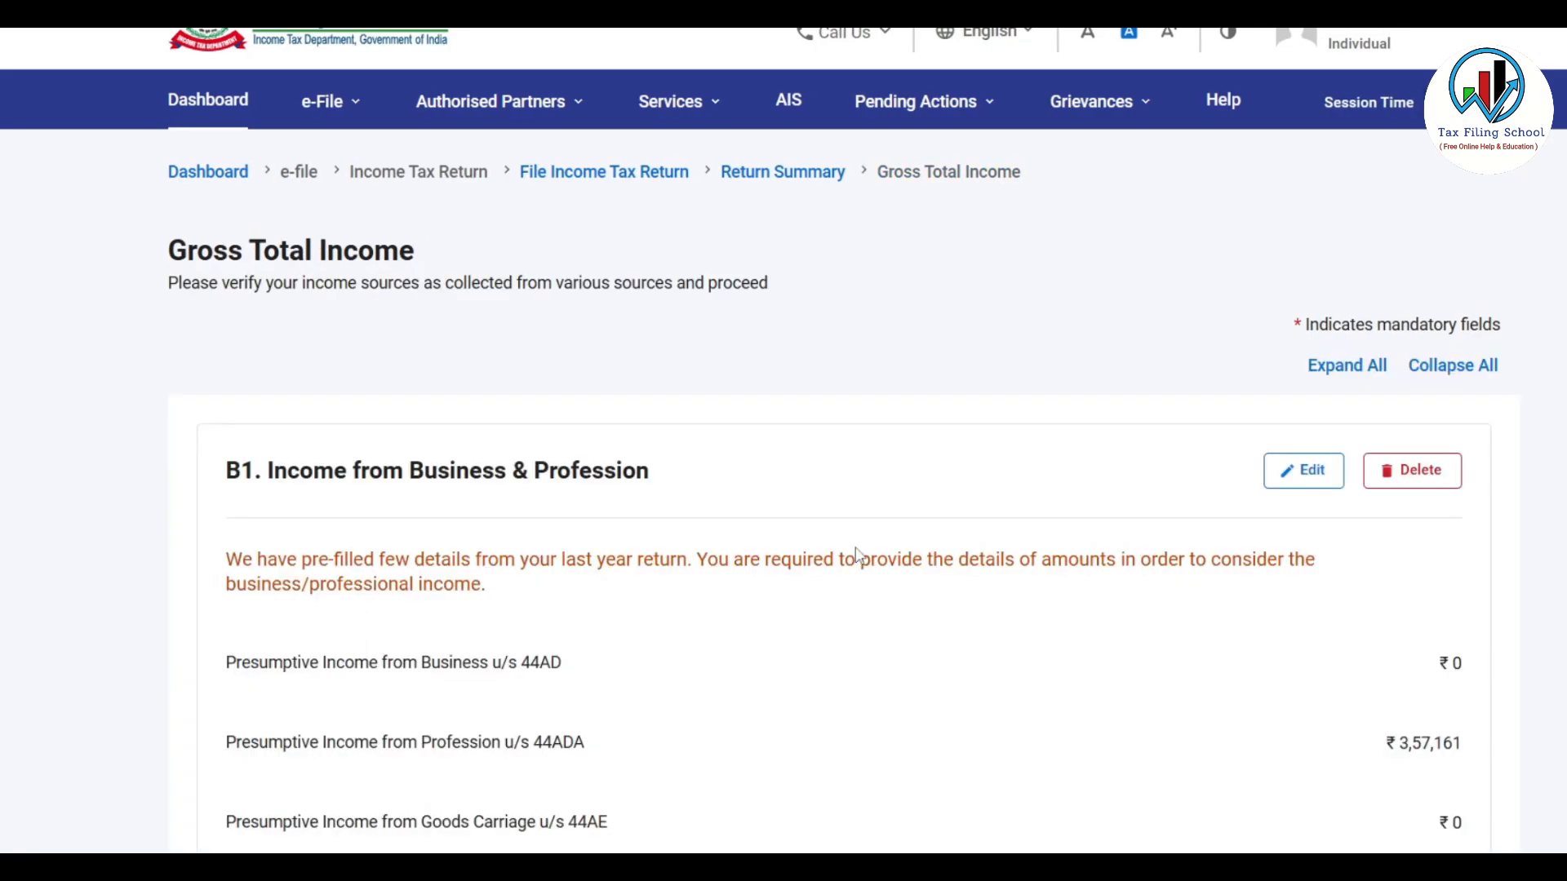
# Expand Income from Other Sources to view its breakup and start another entry
pyautogui.scroll(-20, 857, 555)
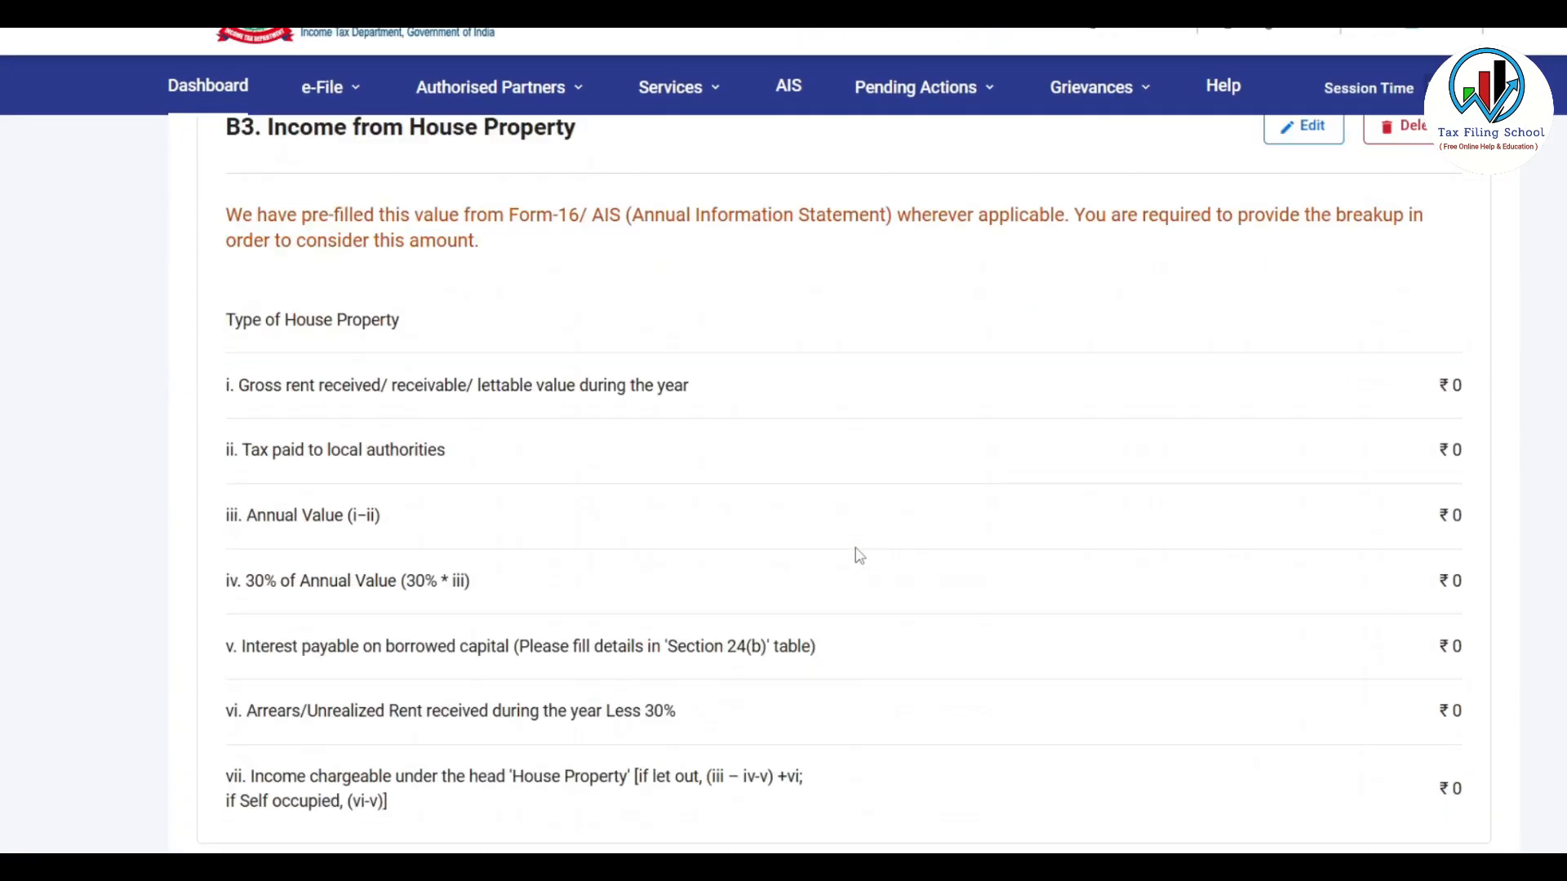
pyautogui.scroll(-2, 859, 556)
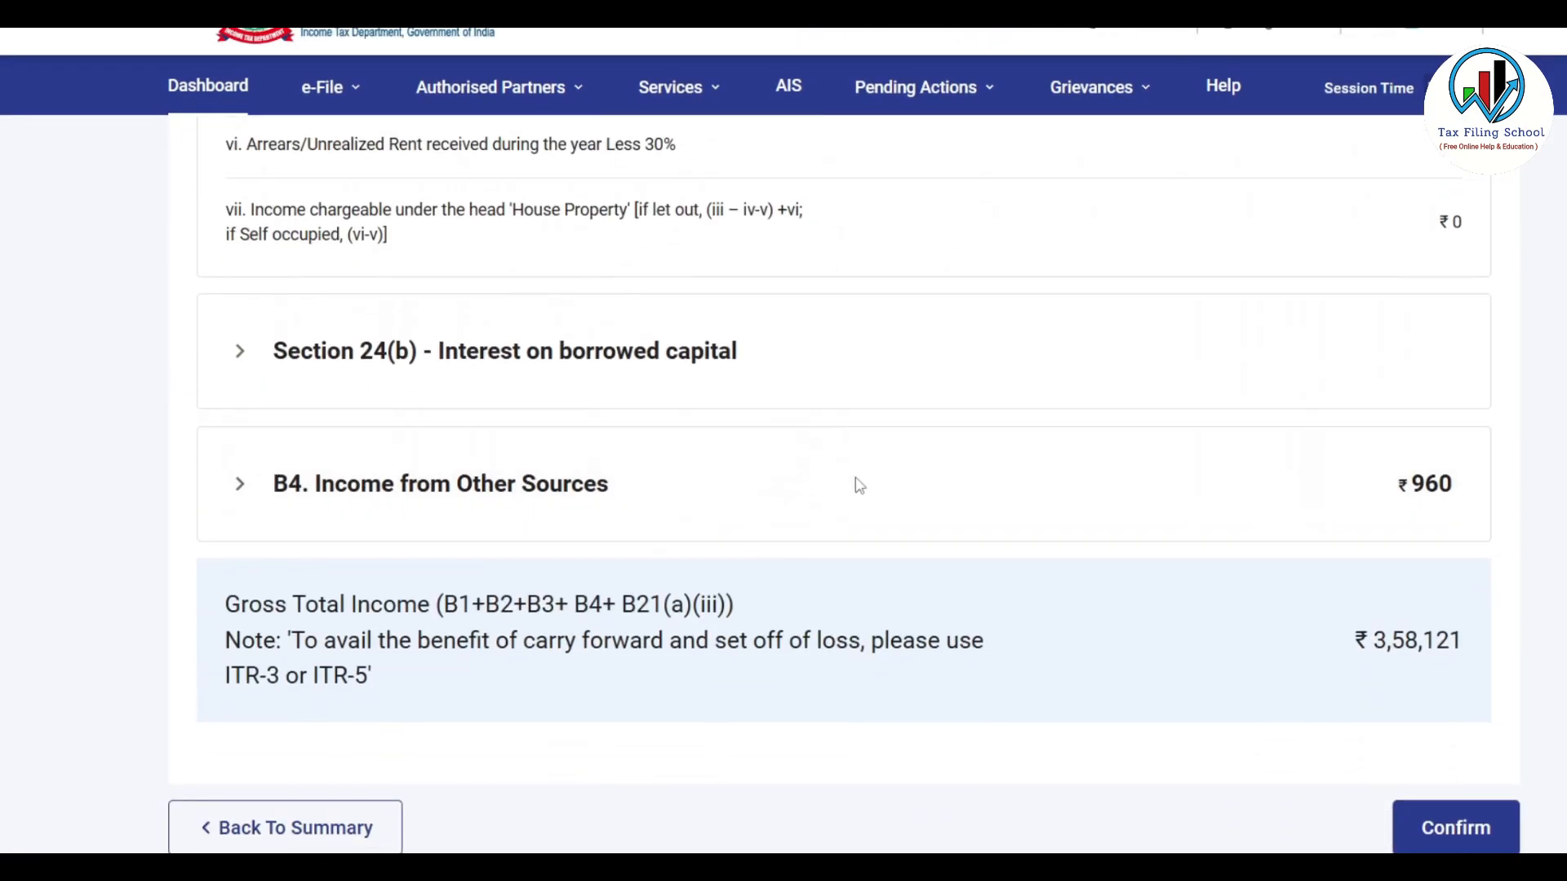
pyautogui.click(859, 486)
pyautogui.scroll(-3, 859, 485)
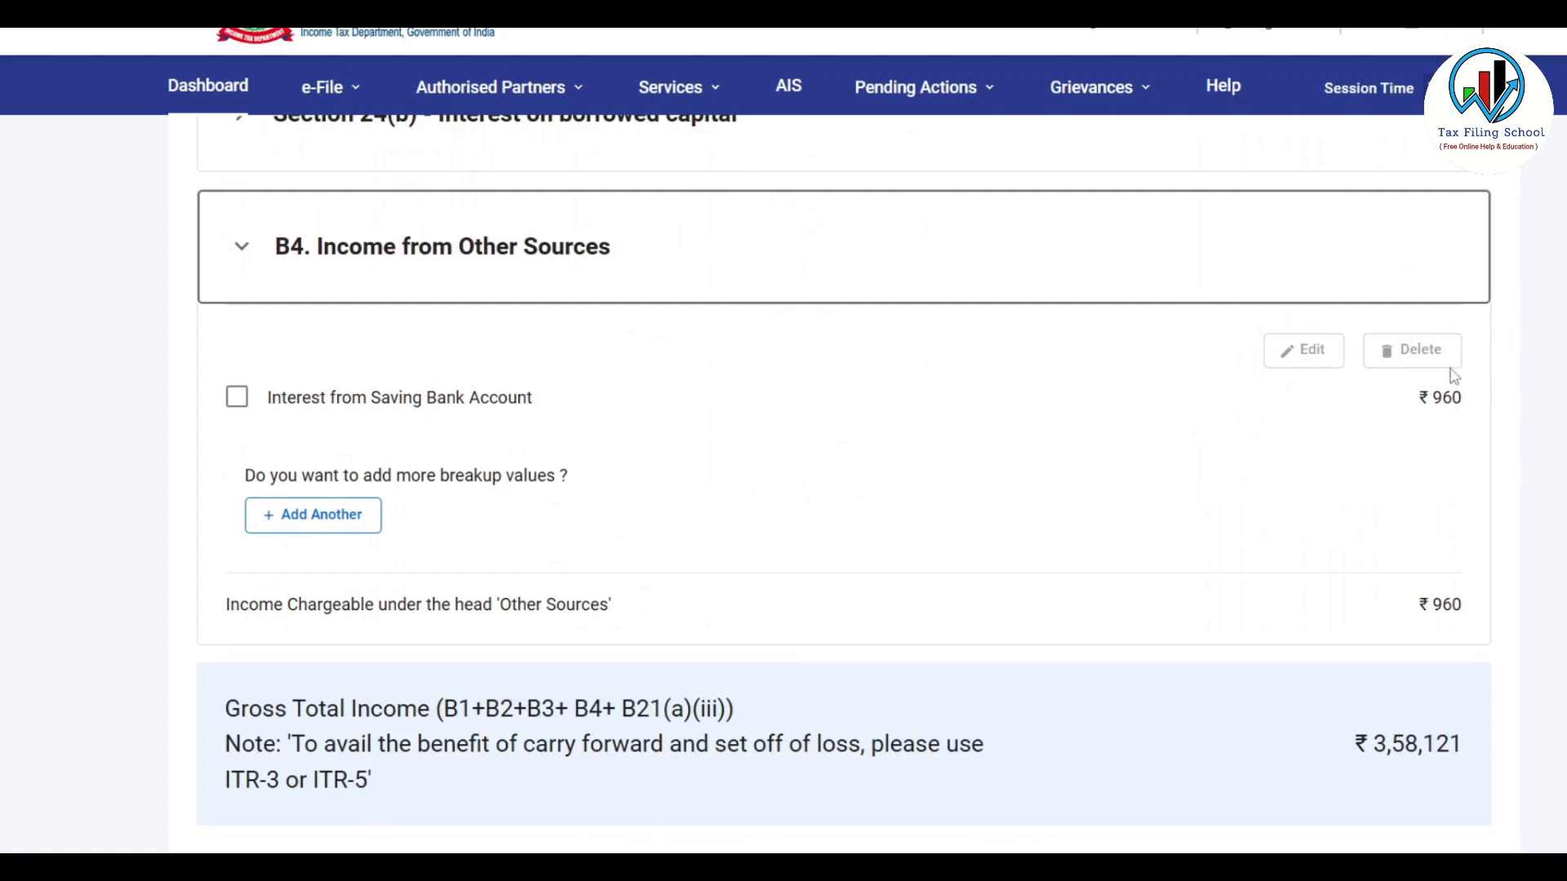
pyautogui.click(349, 526)
# Select Dividend as nature of income, view its quarterly fields, then go back without saving
pyautogui.click(436, 429)
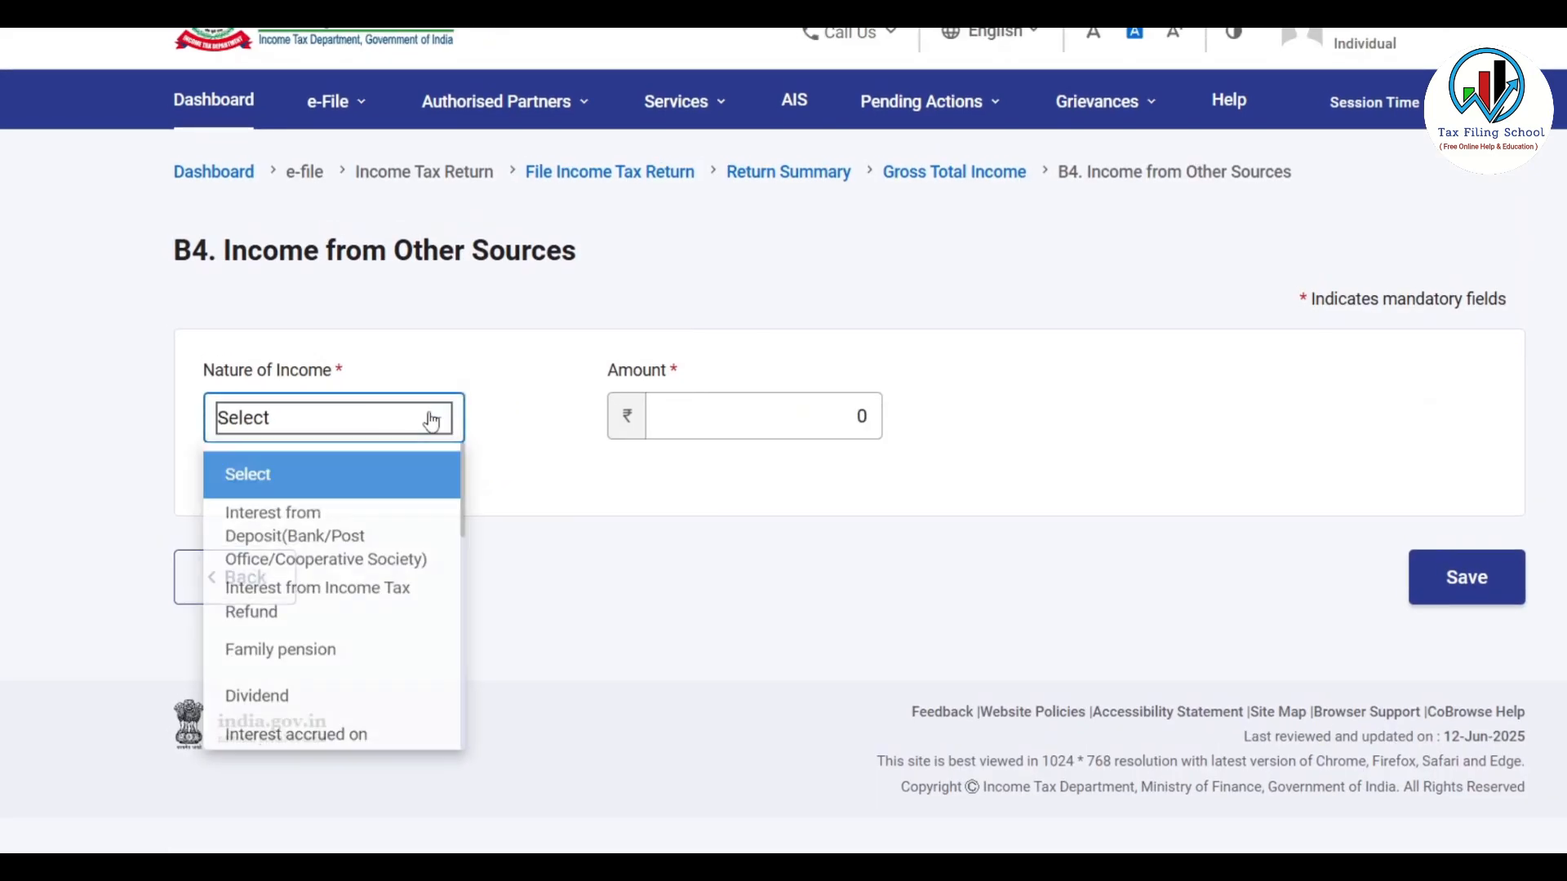
pyautogui.moveTo(467, 478); pyautogui.dragTo(458, 529)
pyautogui.click(332, 532)
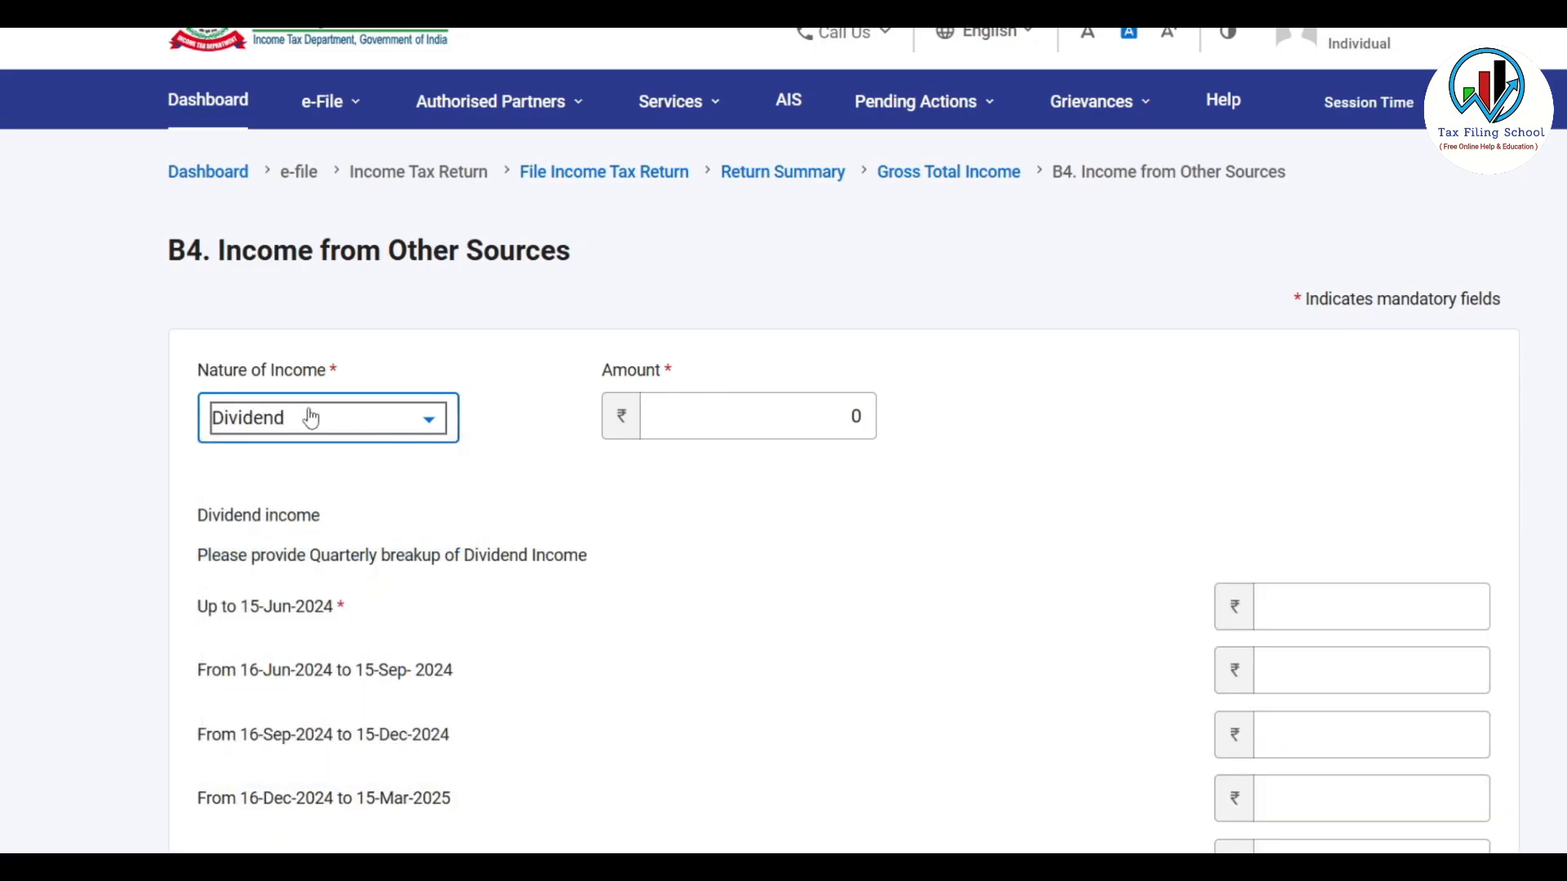
pyautogui.scroll(-1, 954, 525)
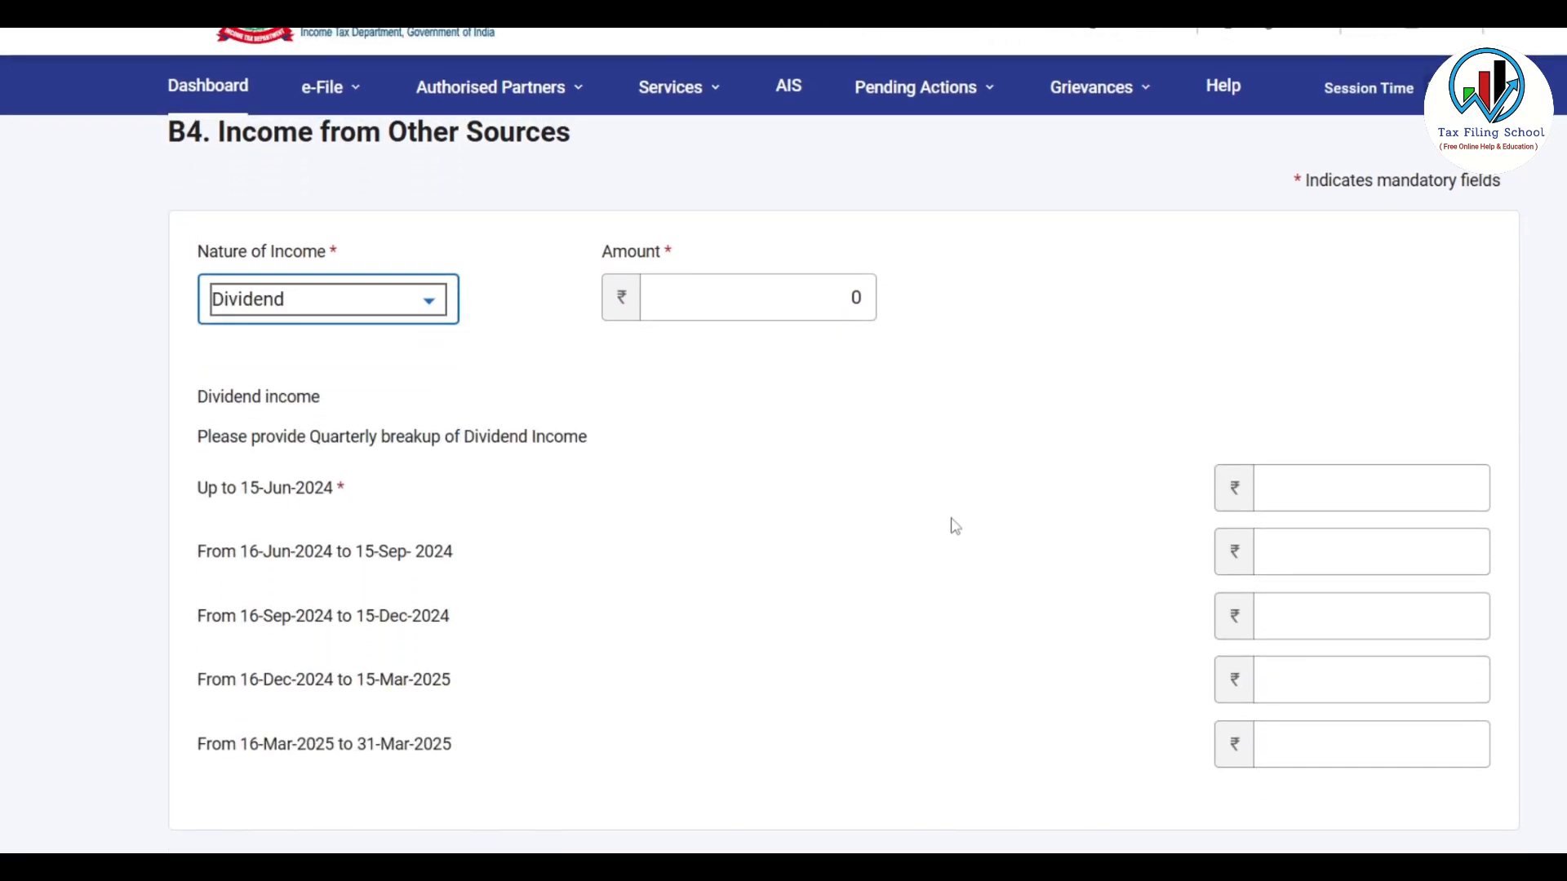
pyautogui.scroll(-1, 952, 525)
pyautogui.click(216, 373)
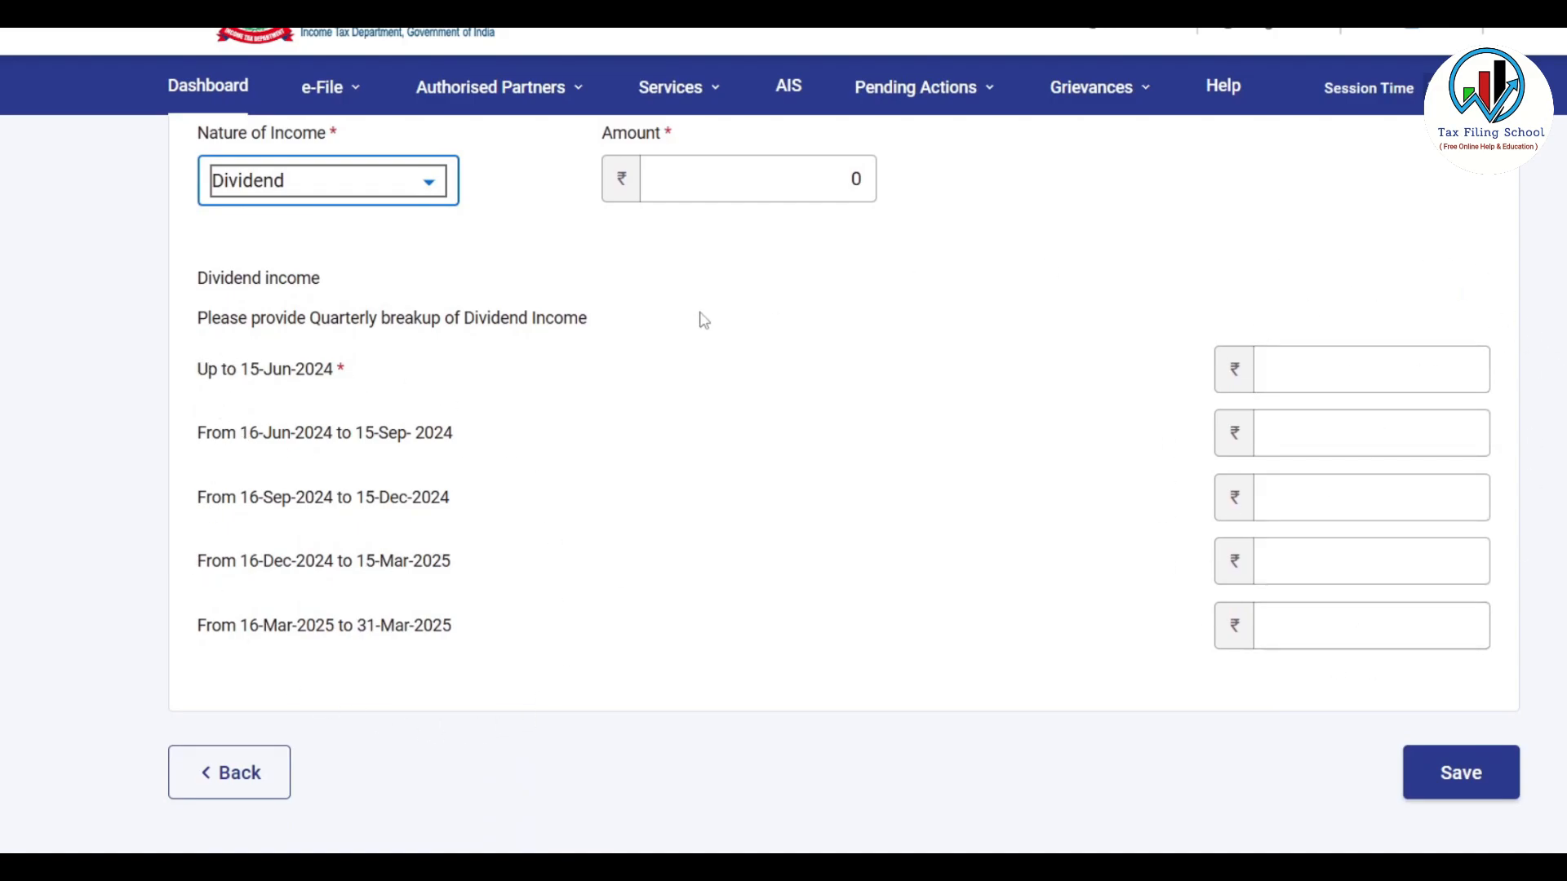
pyautogui.click(261, 780)
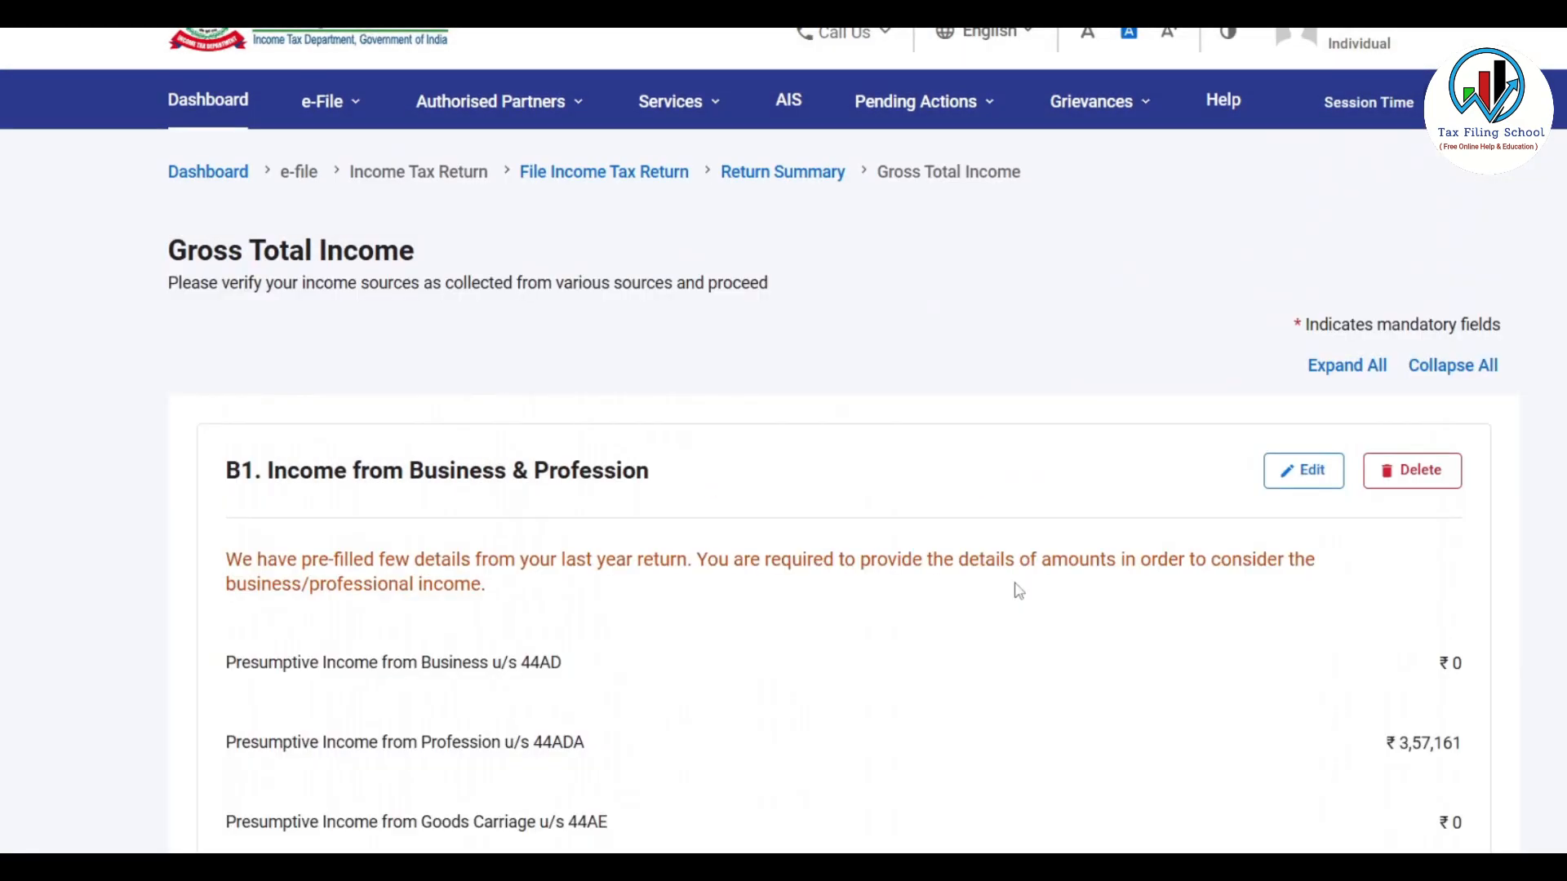
# Confirm the ₹3,58,121 Gross Total Income figures, then open the Disclosure Exempt Income (DEI) schedule
pyautogui.scroll(-5, 1019, 591)
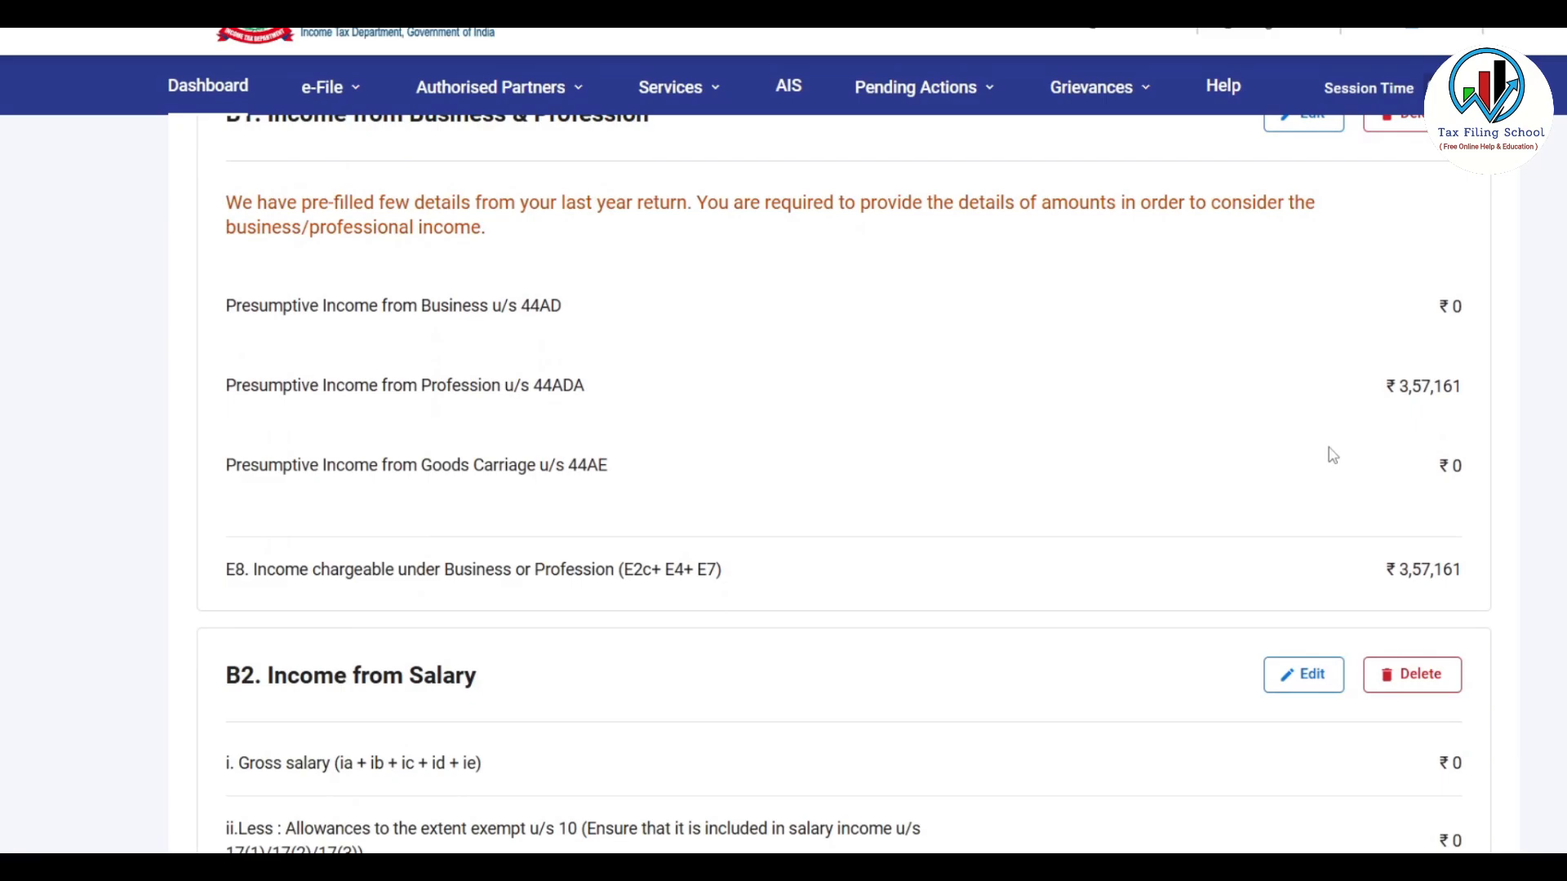
pyautogui.scroll(-20, 1333, 455)
pyautogui.scroll(-3, 1150, 484)
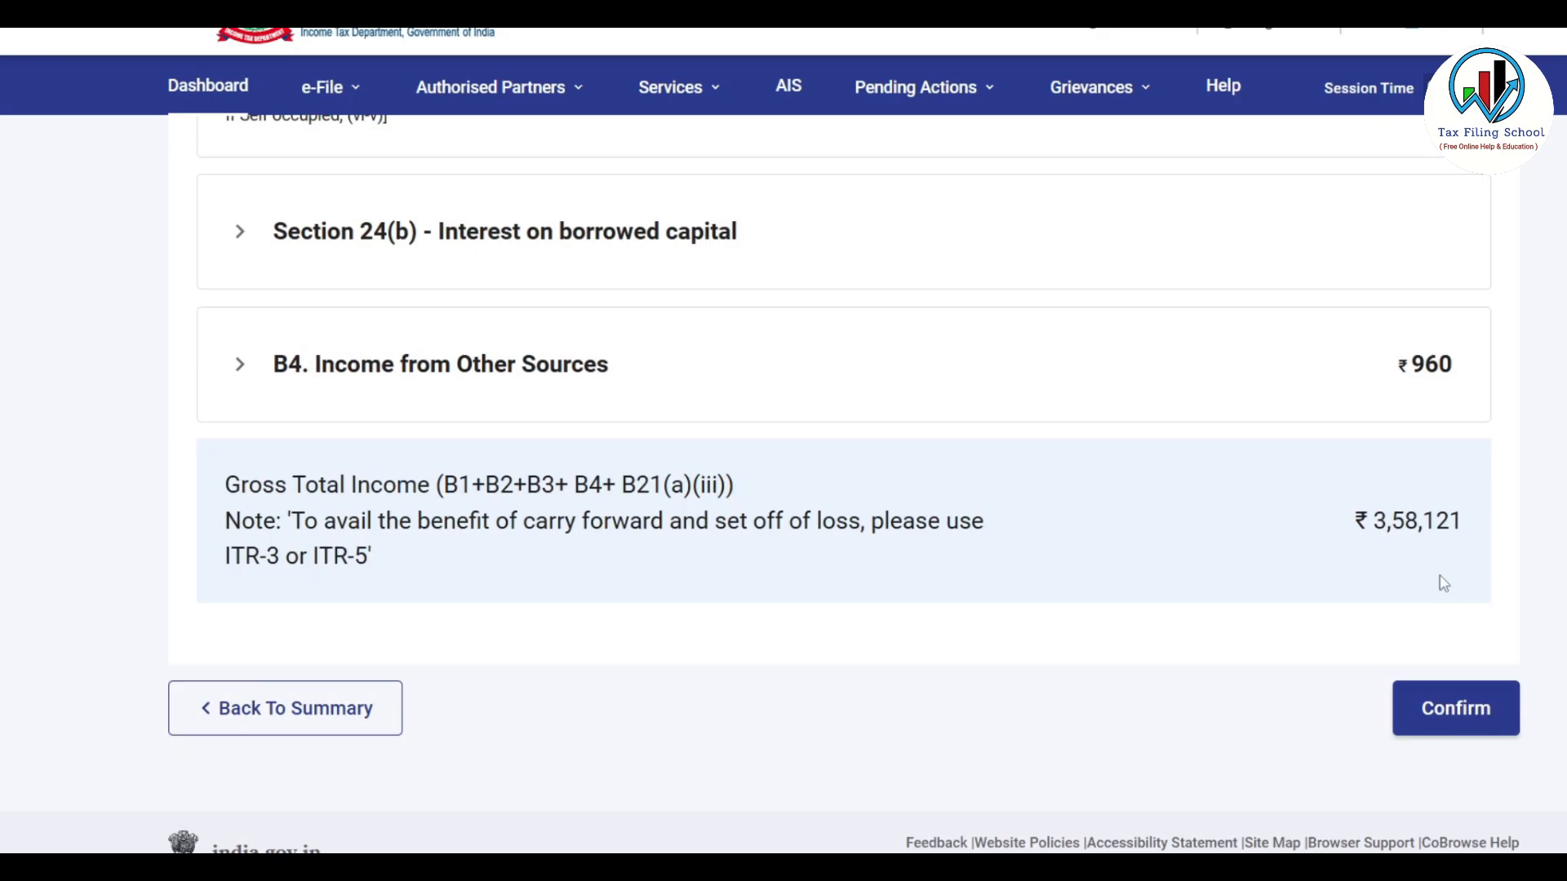
pyautogui.click(1459, 707)
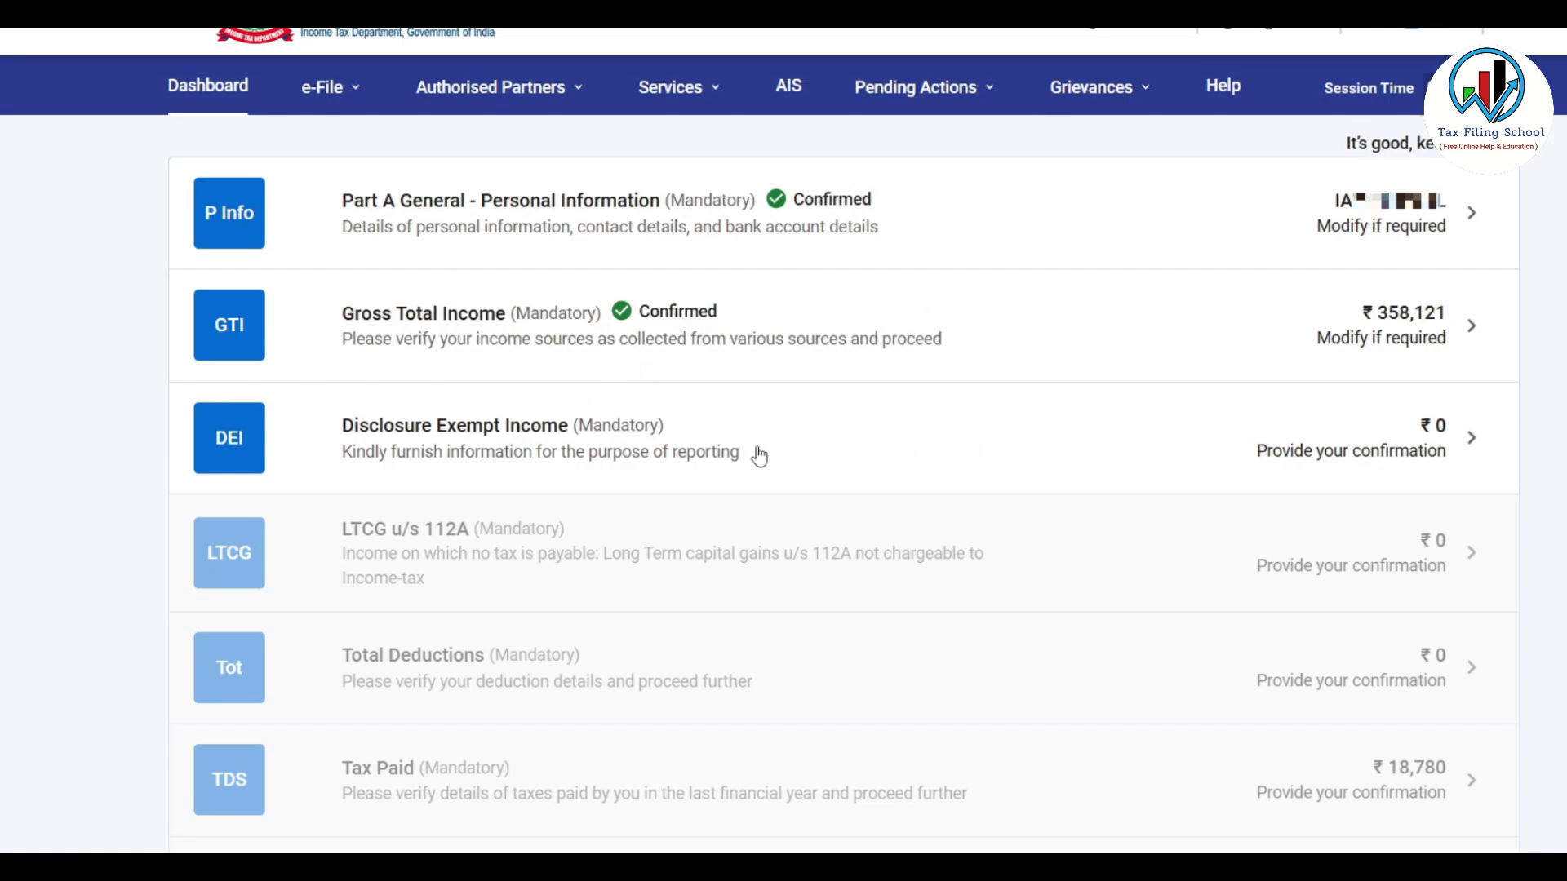
pyautogui.click(832, 461)
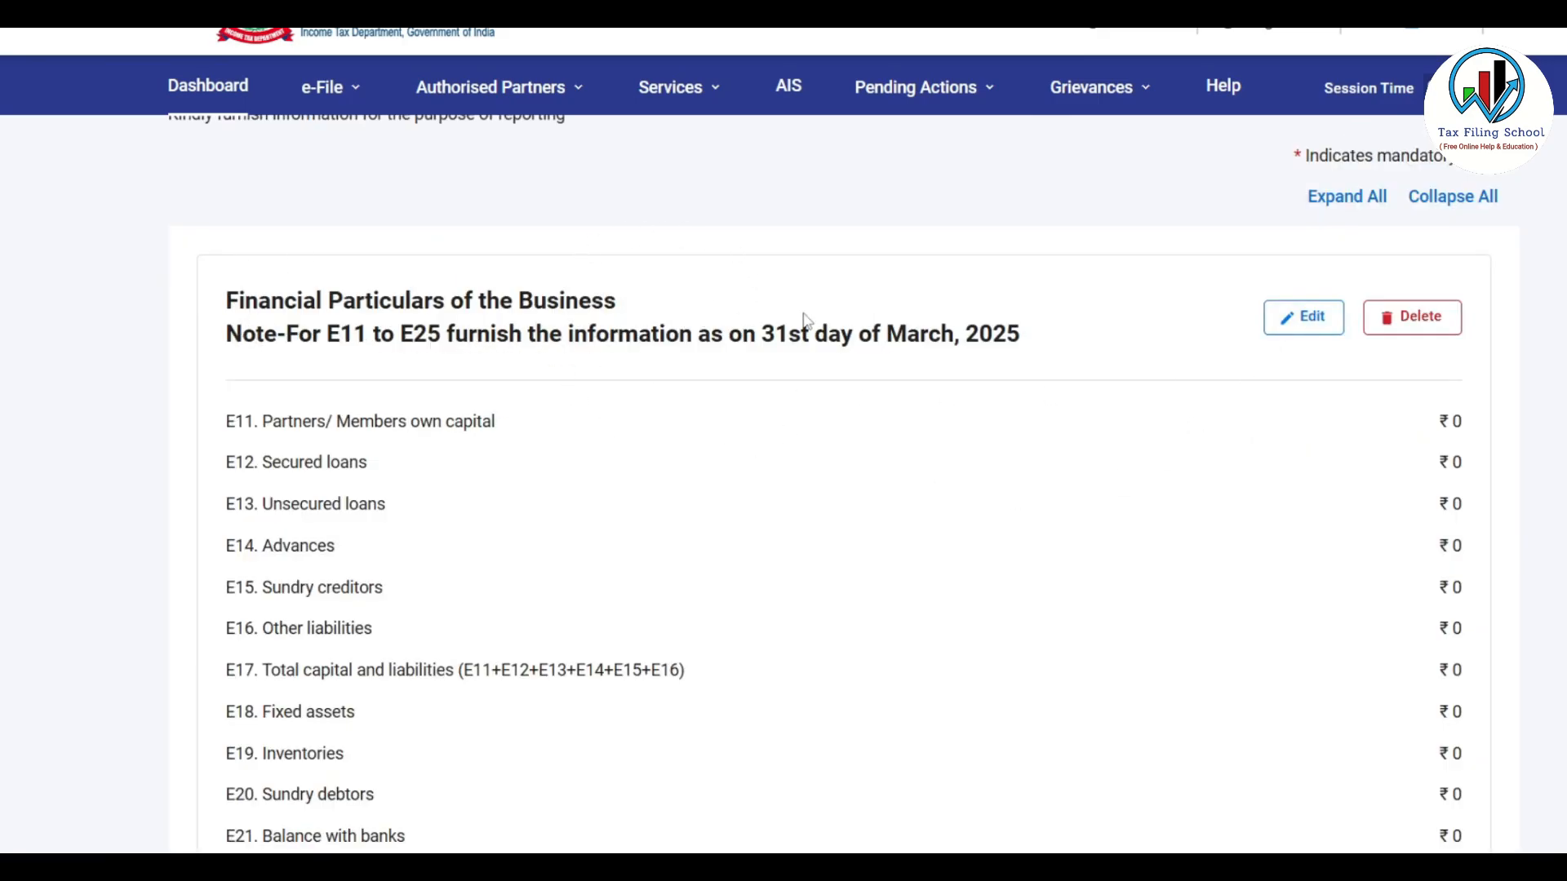
# Open a GST turnover breakup entry, view its GSTIN and outward supplies fields, and discard it
pyautogui.scroll(-9, 807, 320)
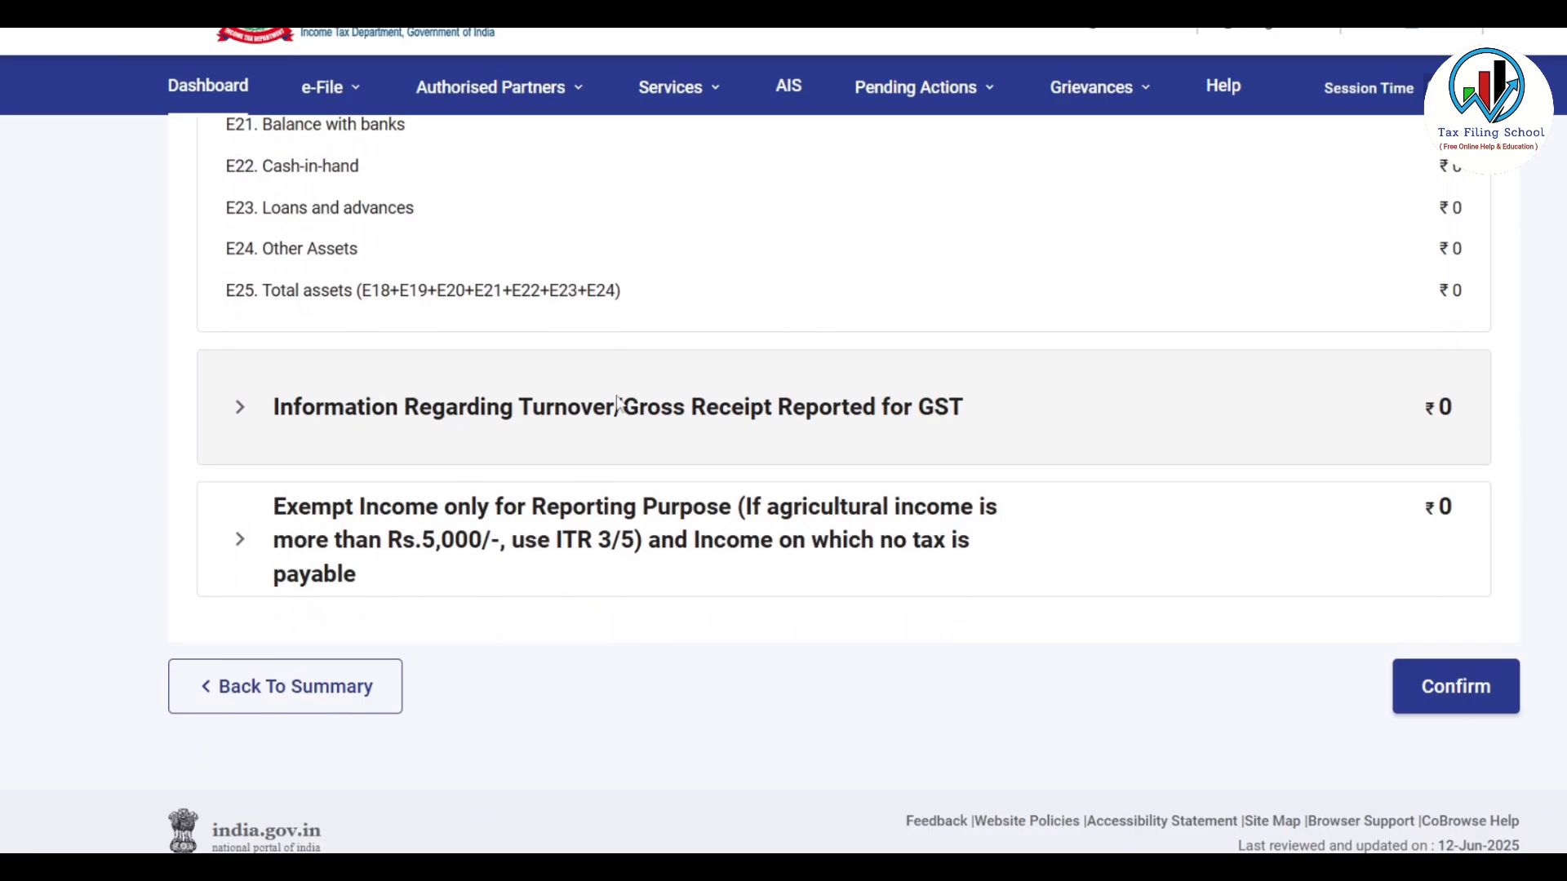
pyautogui.click(761, 413)
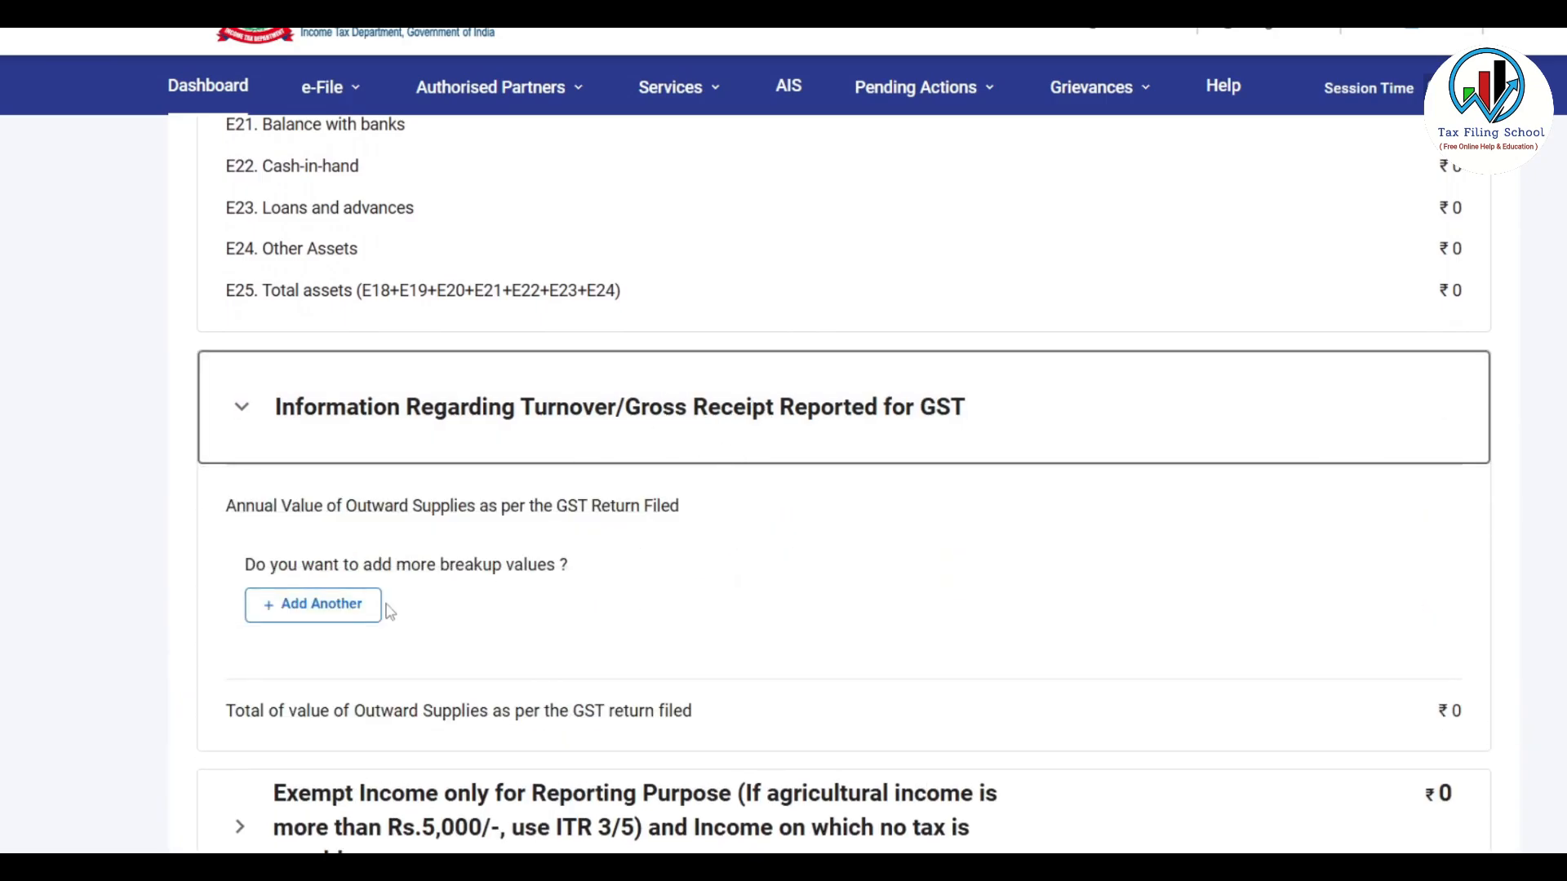
pyautogui.click(343, 612)
pyautogui.click(275, 489)
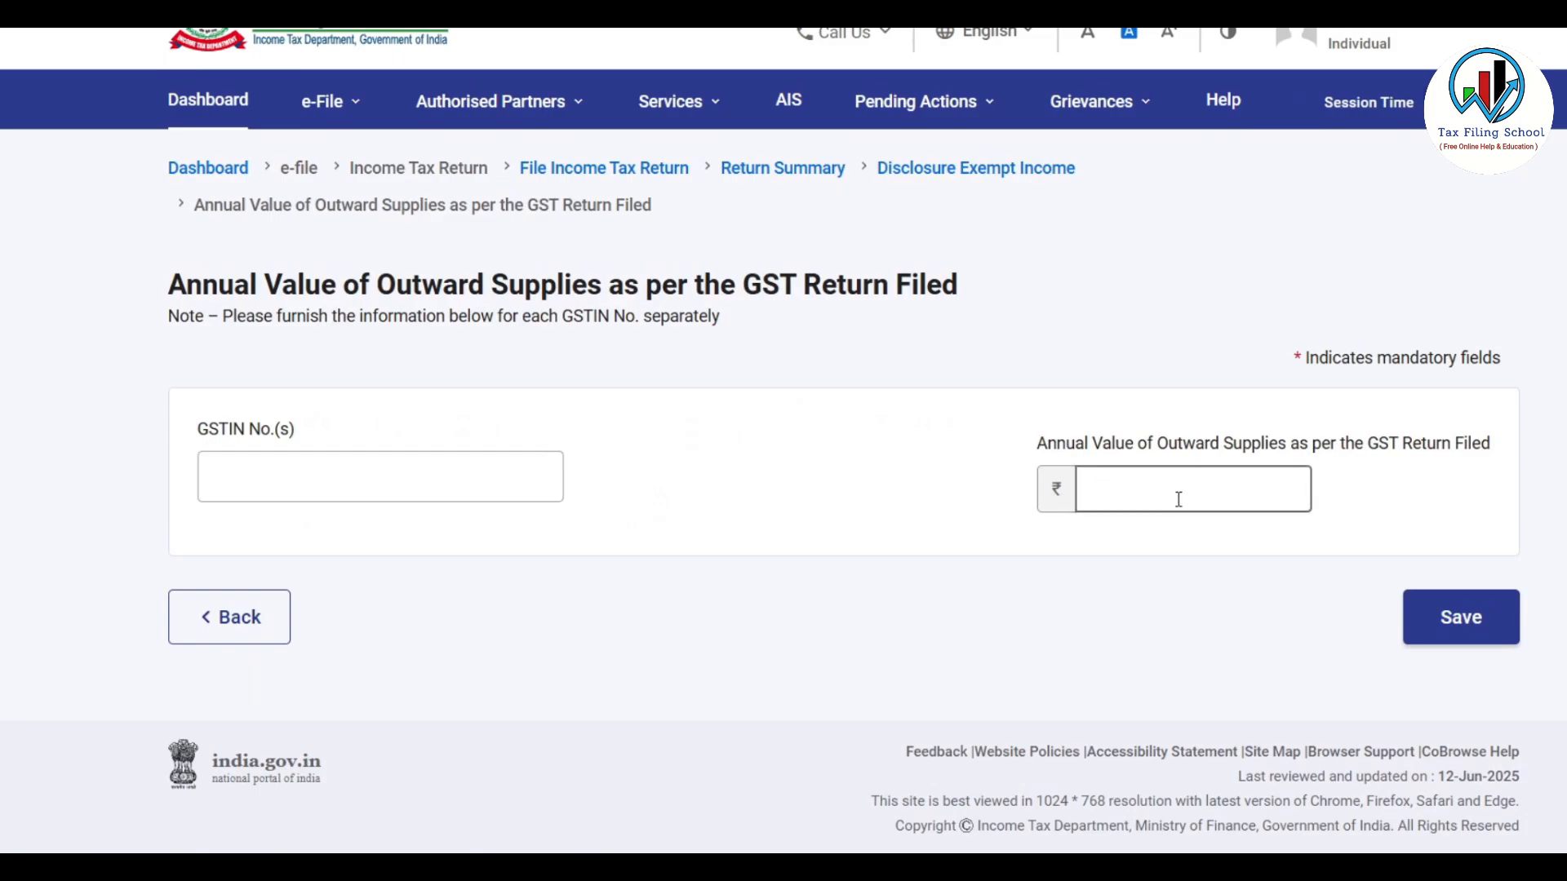
pyautogui.click(447, 477)
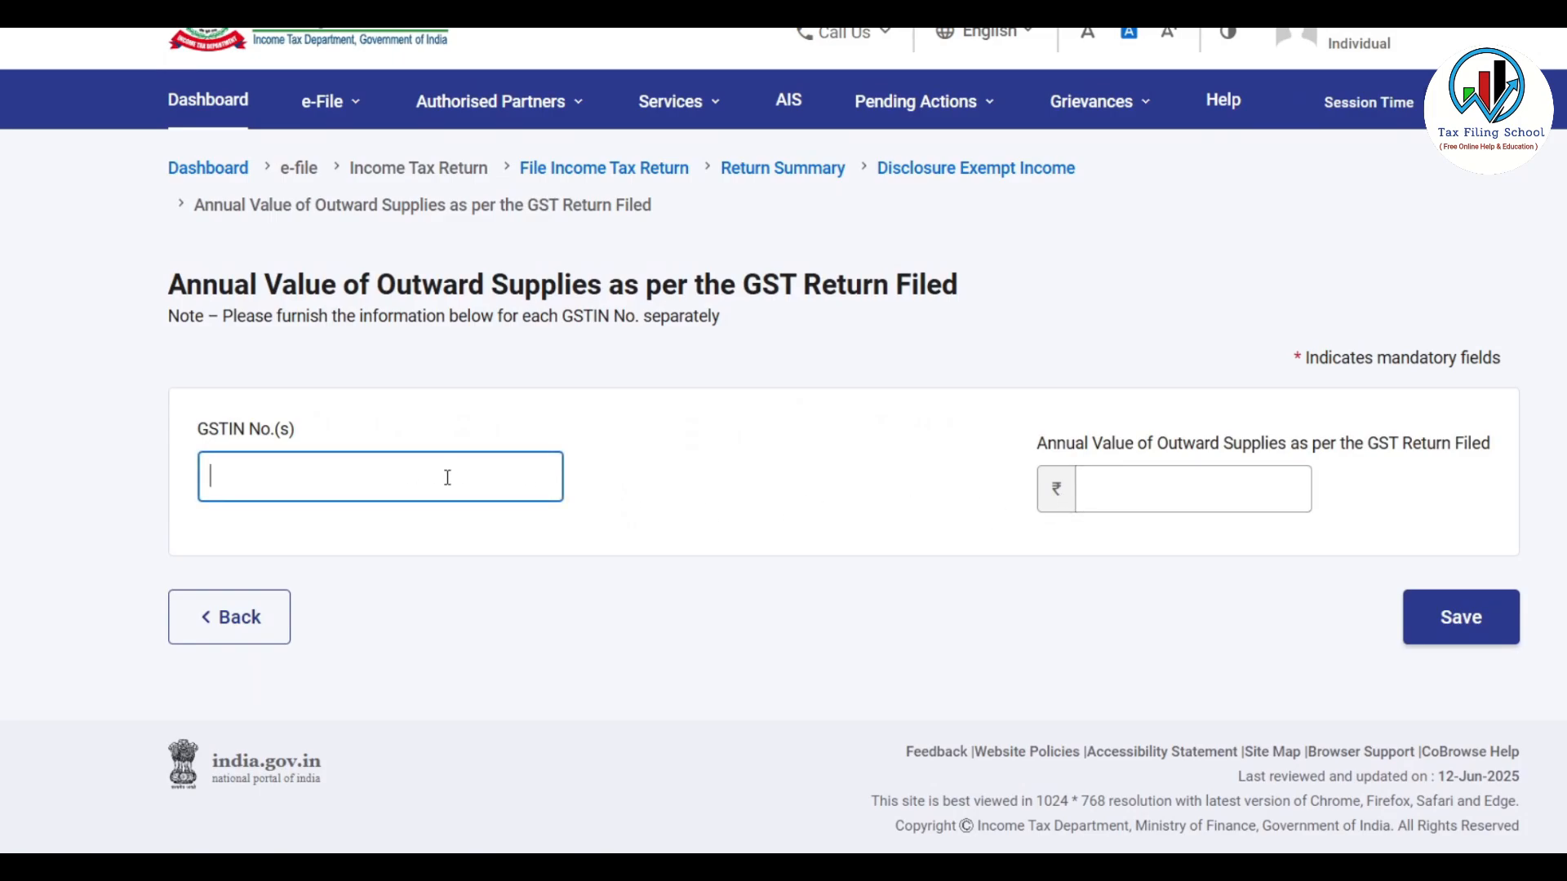
pyautogui.click(1273, 479)
pyautogui.click(267, 618)
# Expand the Exempt Income section, which totals ₹0
pyautogui.scroll(-3, 732, 423)
pyautogui.scroll(-5, 732, 422)
pyautogui.scroll(3, 727, 423)
pyautogui.scroll(-4, 728, 423)
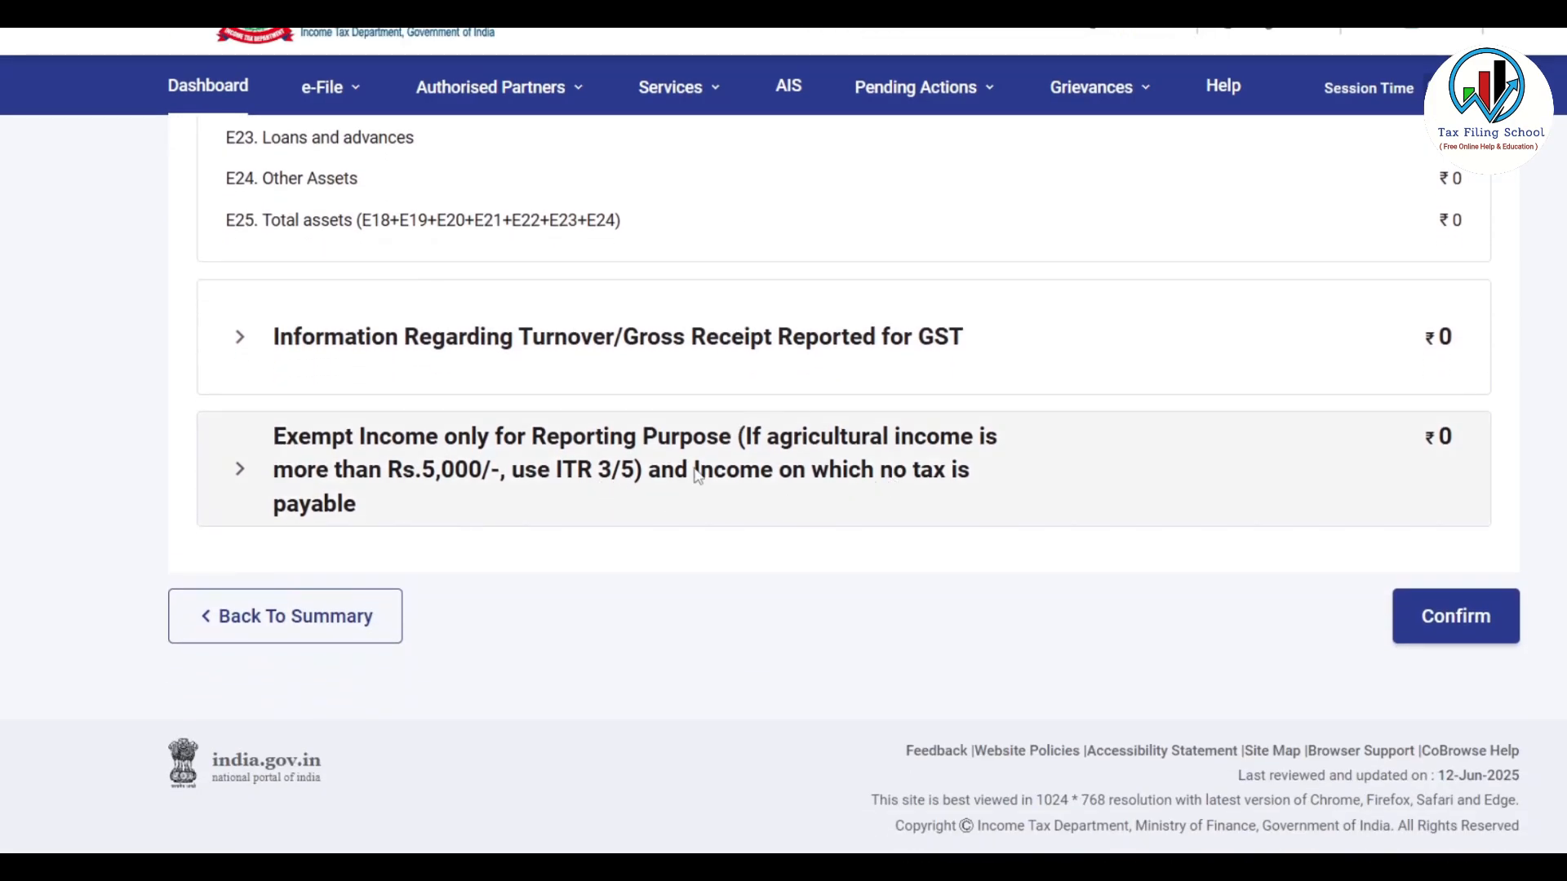
pyautogui.click(761, 467)
pyautogui.scroll(-3, 805, 408)
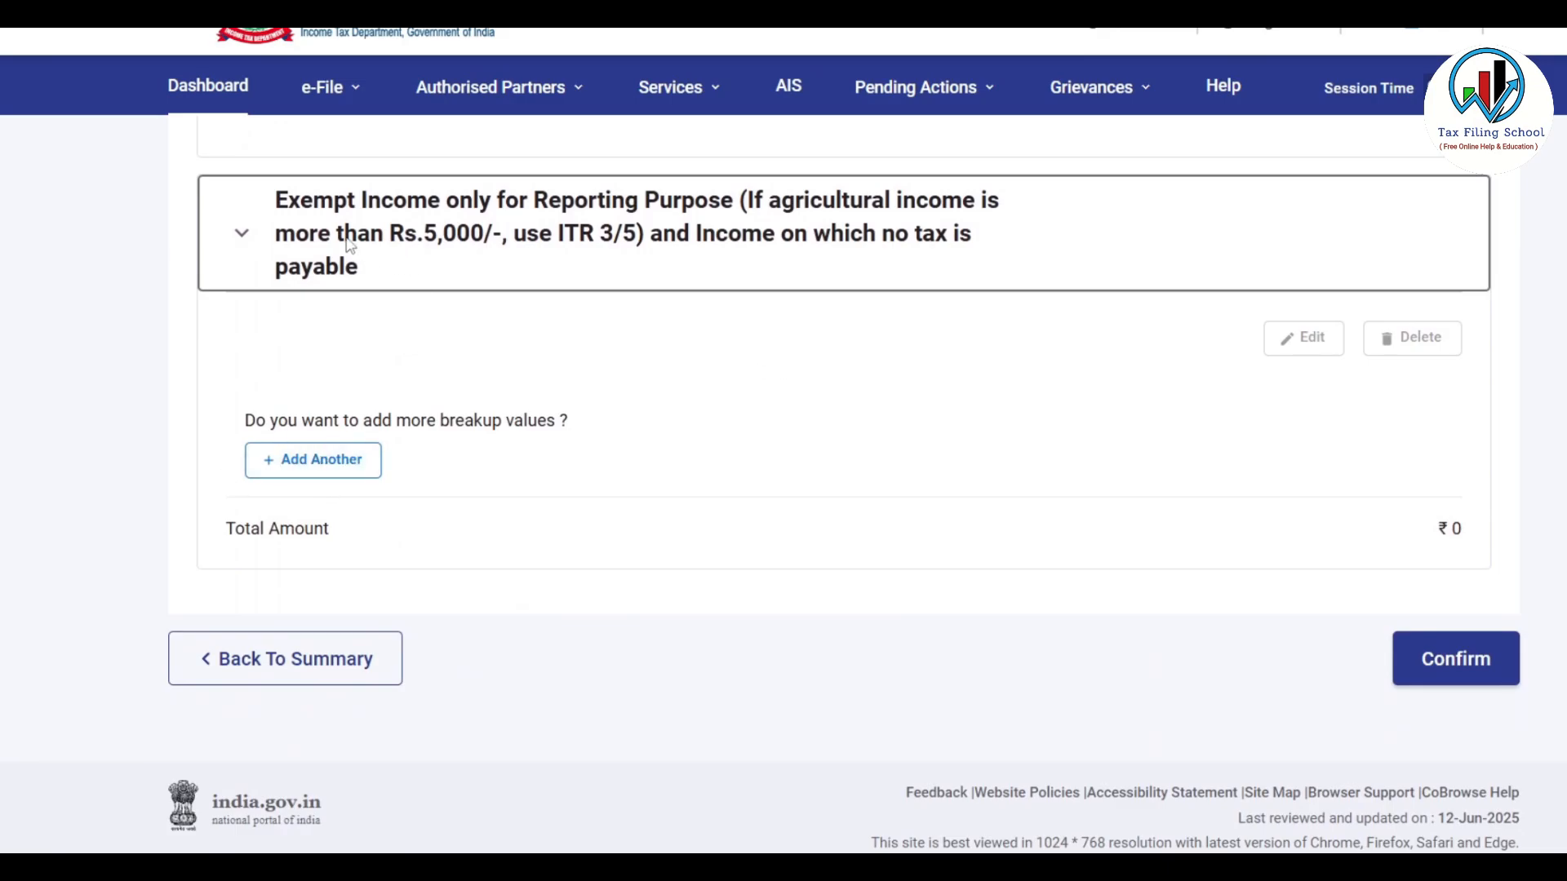
pyautogui.click(317, 464)
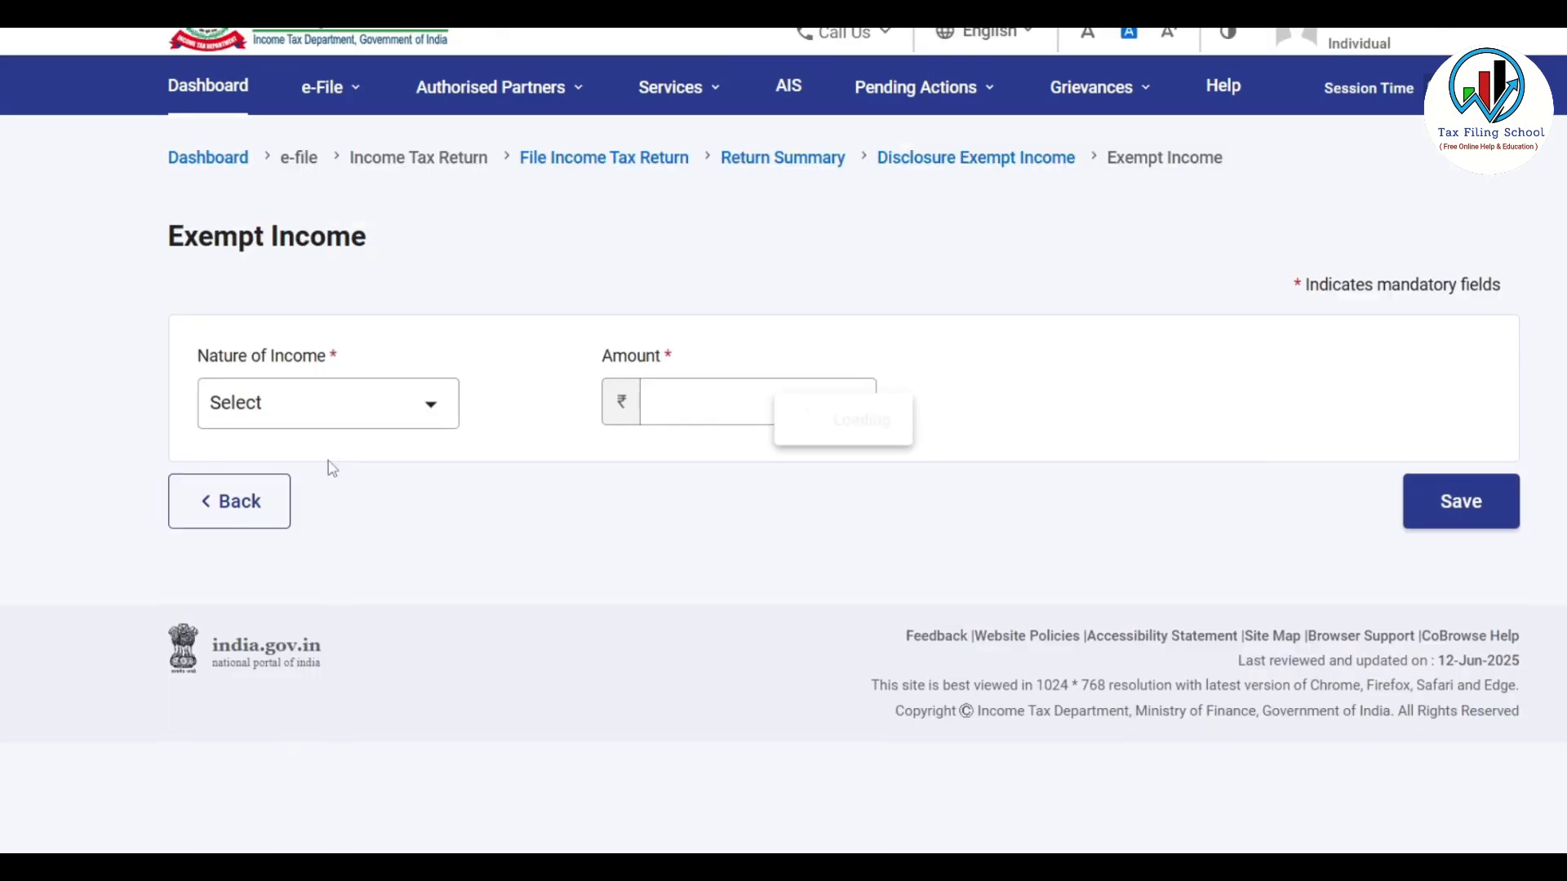
pyautogui.click(439, 431)
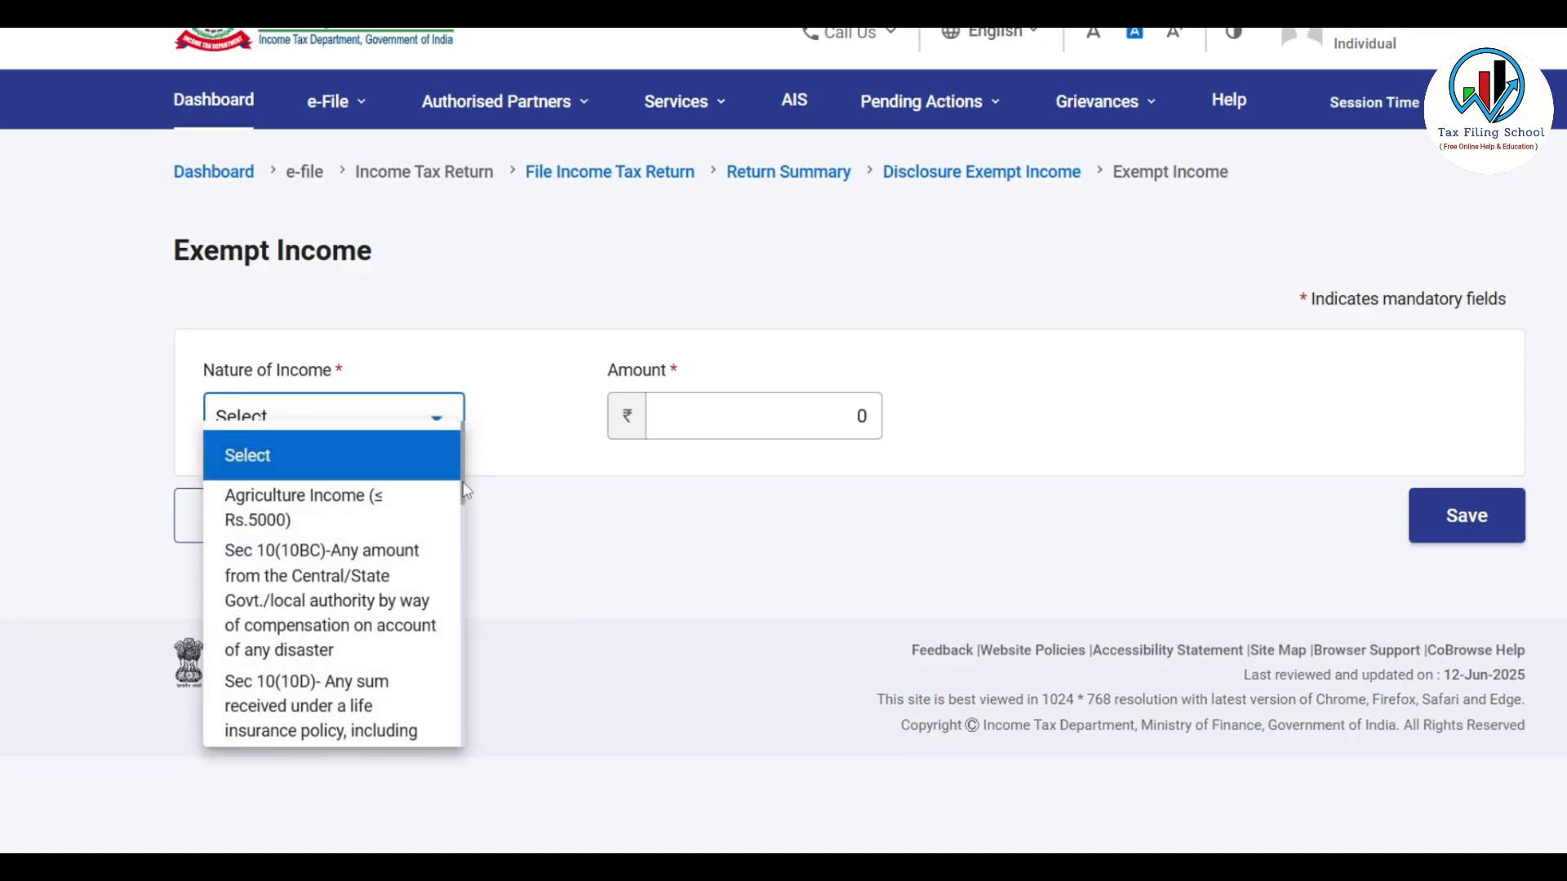
pyautogui.scroll(-3, 462, 461)
pyautogui.scroll(3, 463, 465)
pyautogui.scroll(-1, 467, 473)
pyautogui.moveTo(468, 475); pyautogui.dragTo(469, 714)
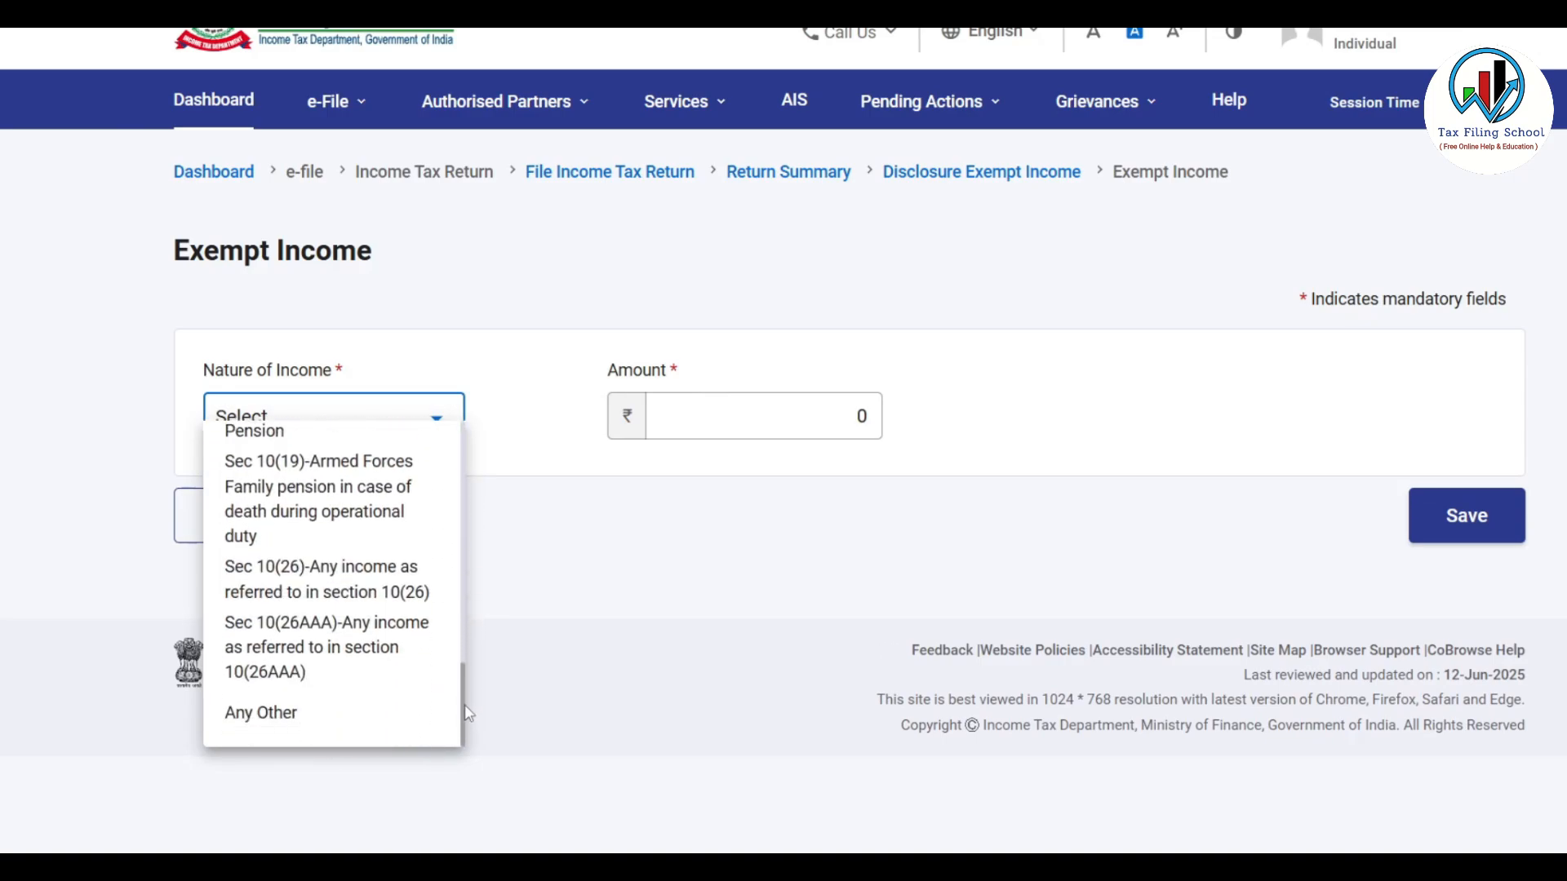
pyautogui.click(608, 561)
pyautogui.click(704, 417)
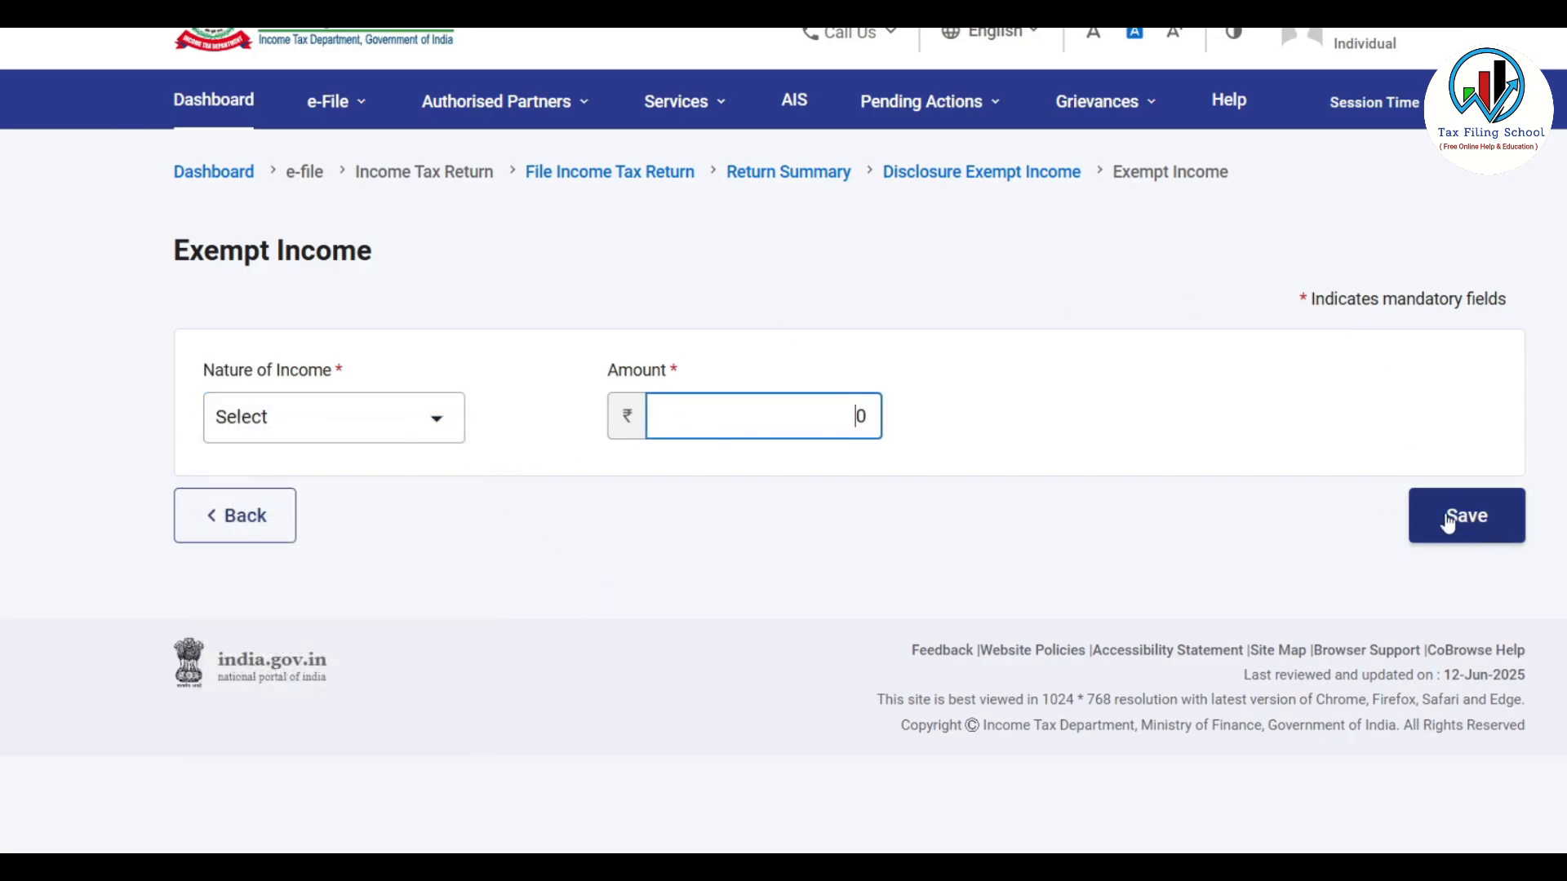
pyautogui.click(254, 534)
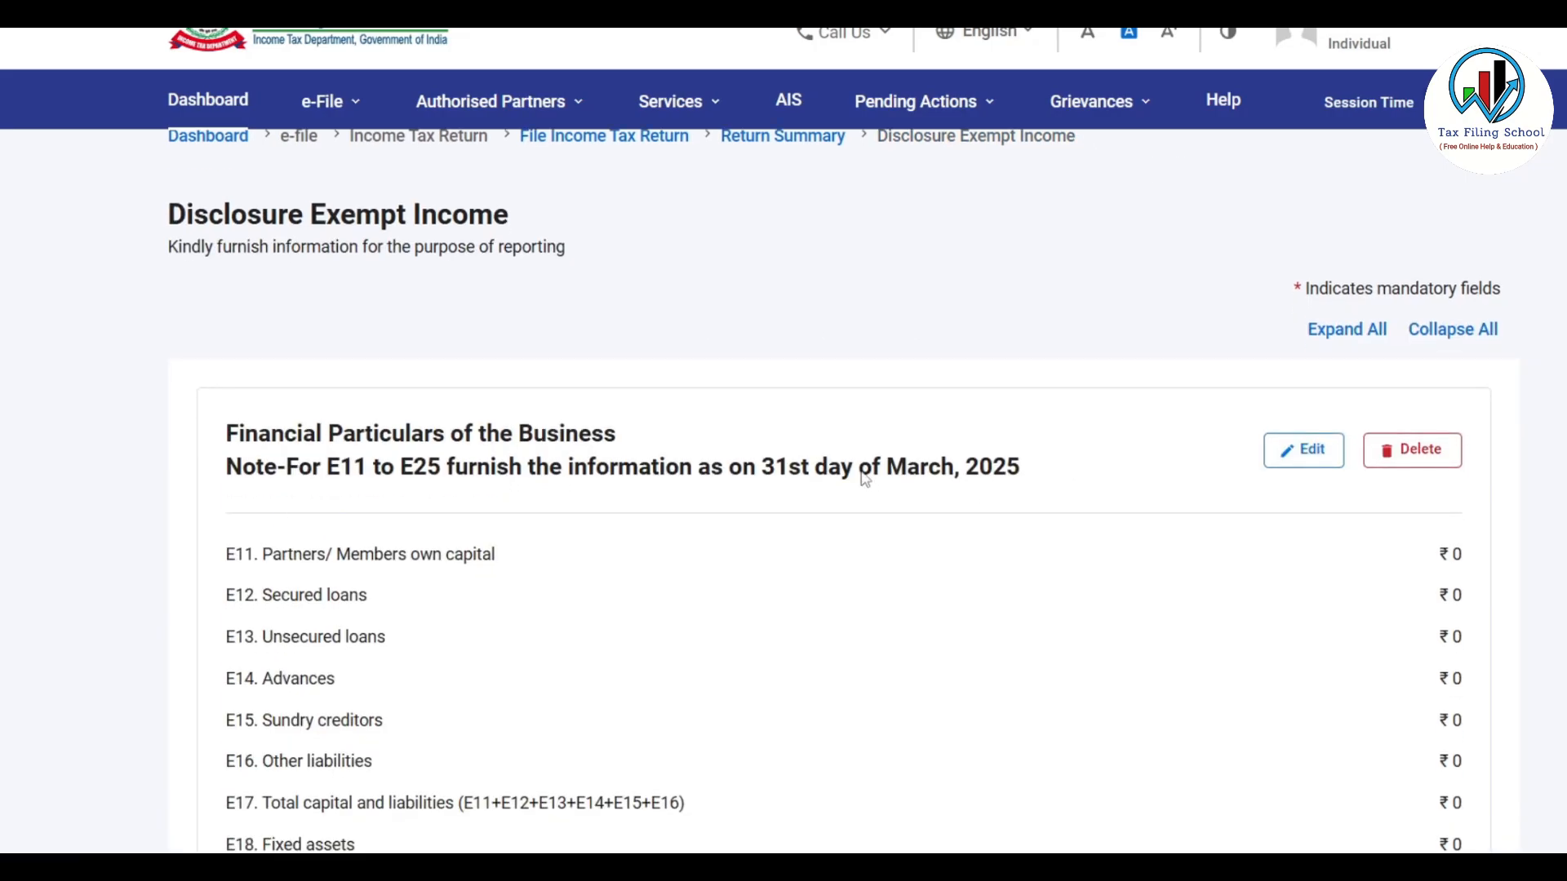
# Make the business financial particulars editable and bring up the Excel Balance_Sheet figures
pyautogui.scroll(-10, 865, 480)
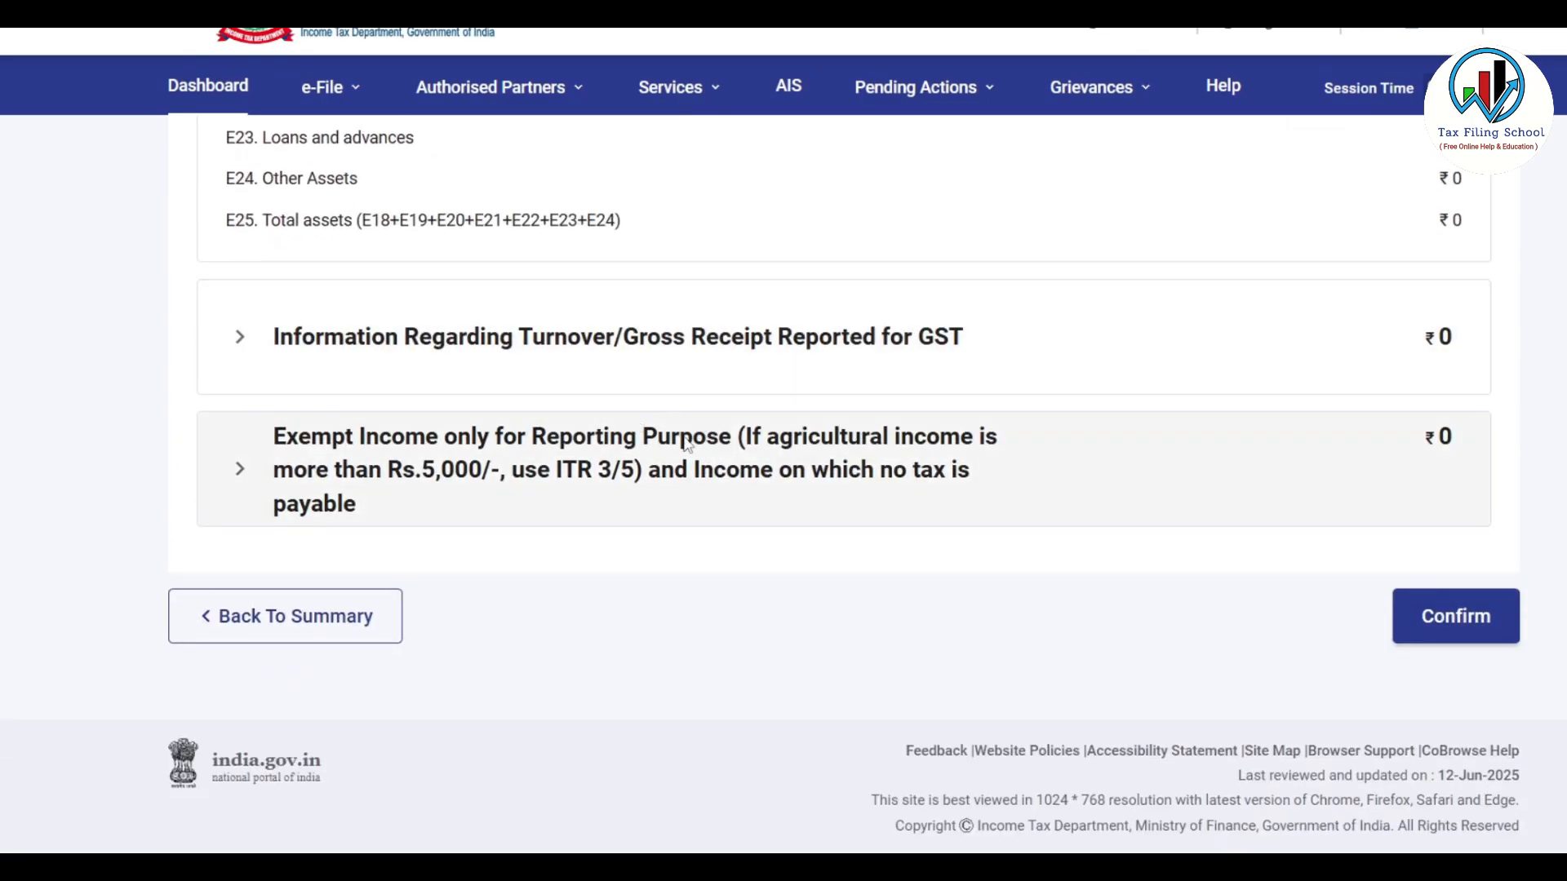
pyautogui.scroll(9, 686, 444)
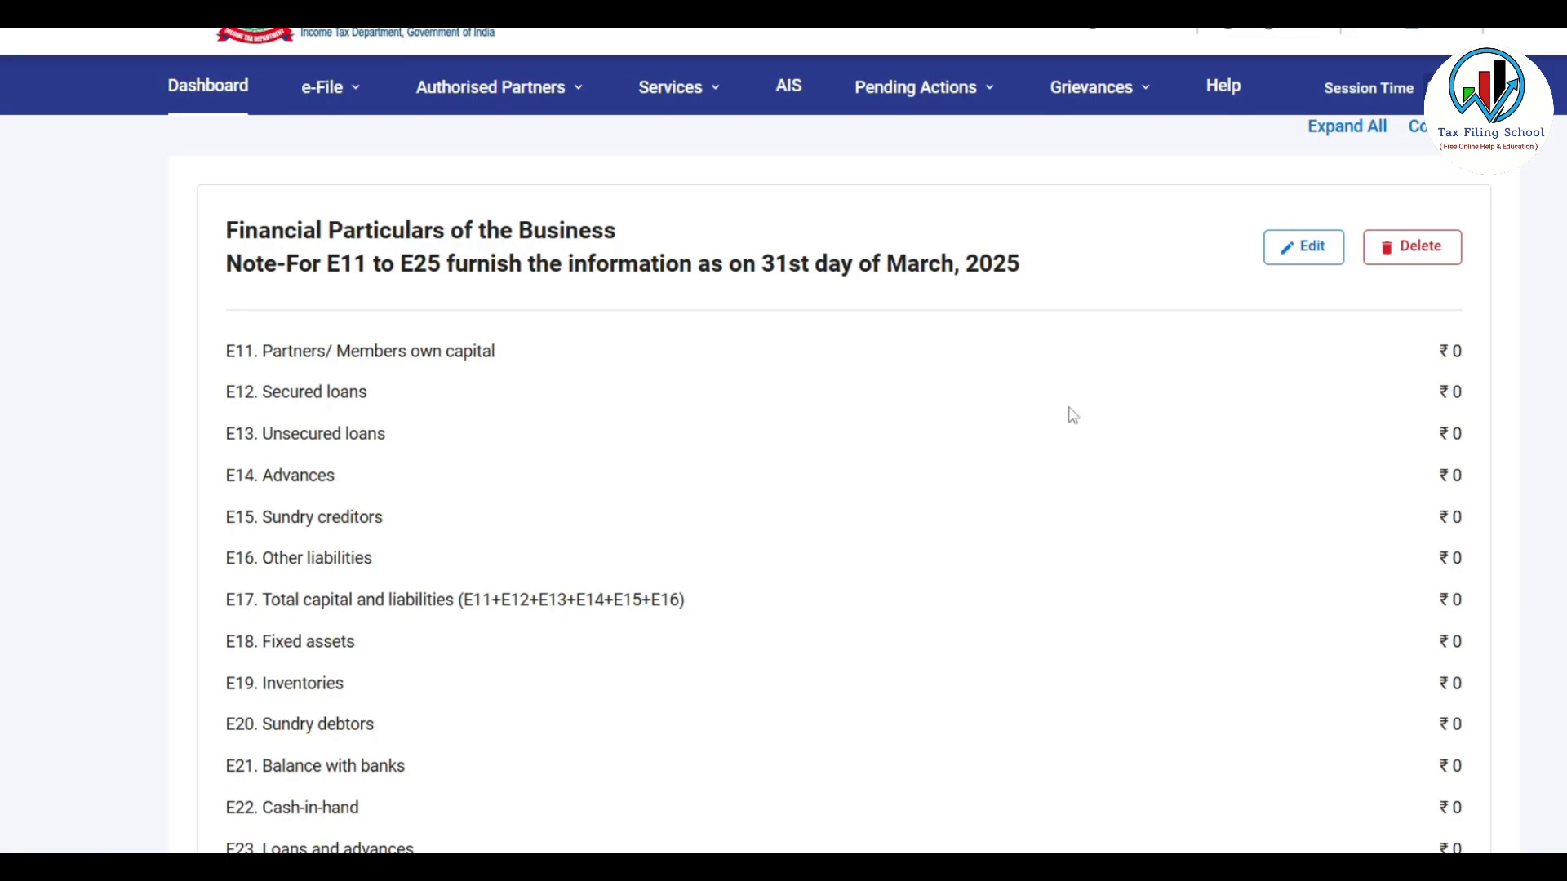
pyautogui.scroll(-4, 1073, 415)
pyautogui.scroll(3, 1072, 415)
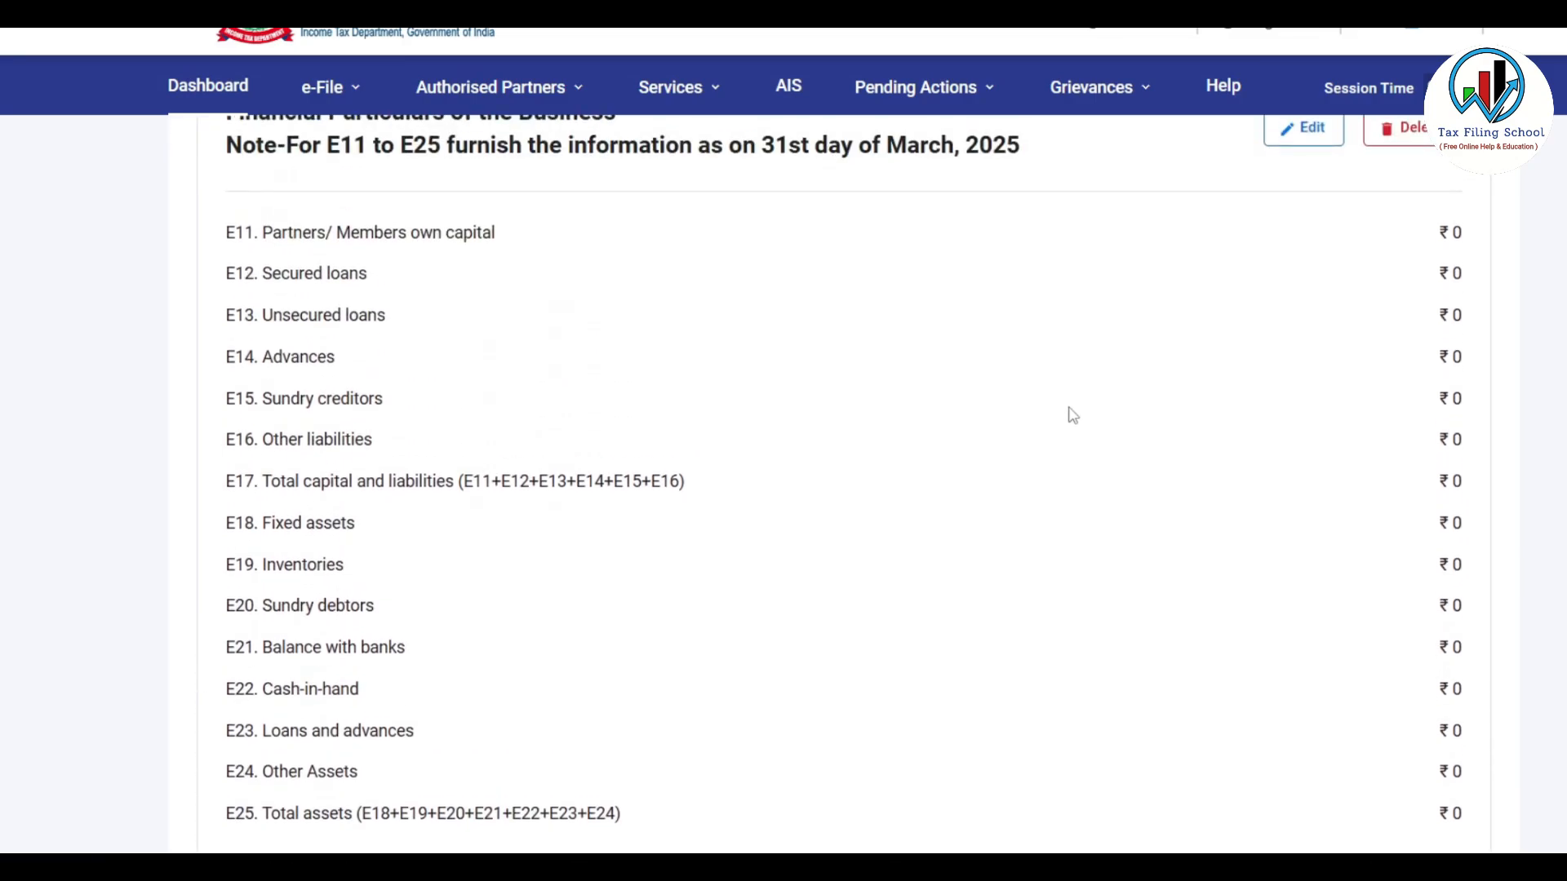
pyautogui.scroll(3, 1073, 415)
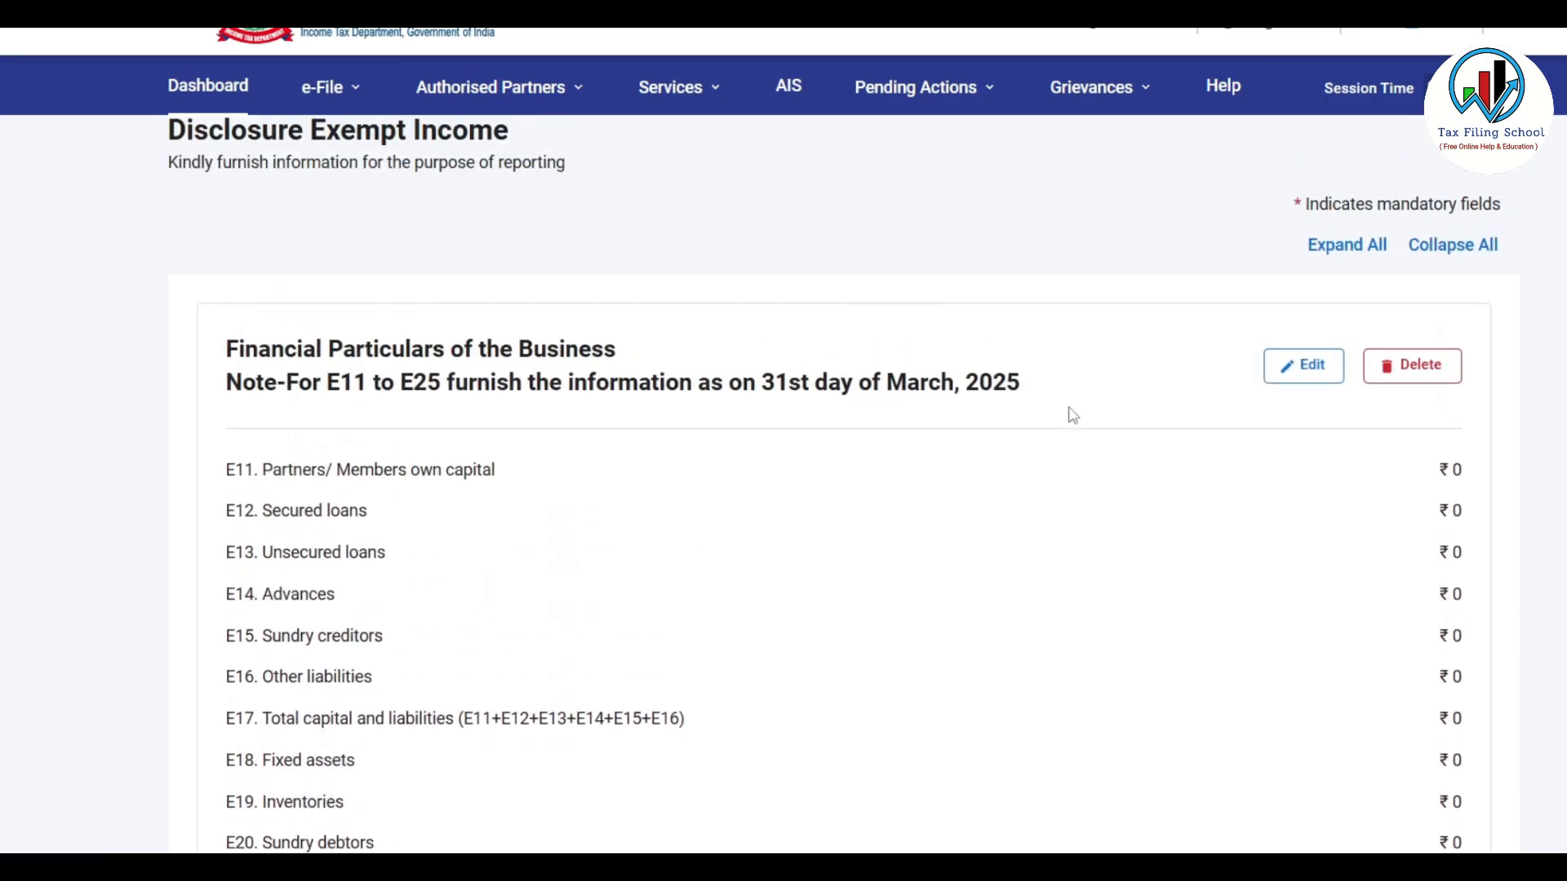
pyautogui.click(1305, 366)
pyautogui.scroll(-4, 840, 462)
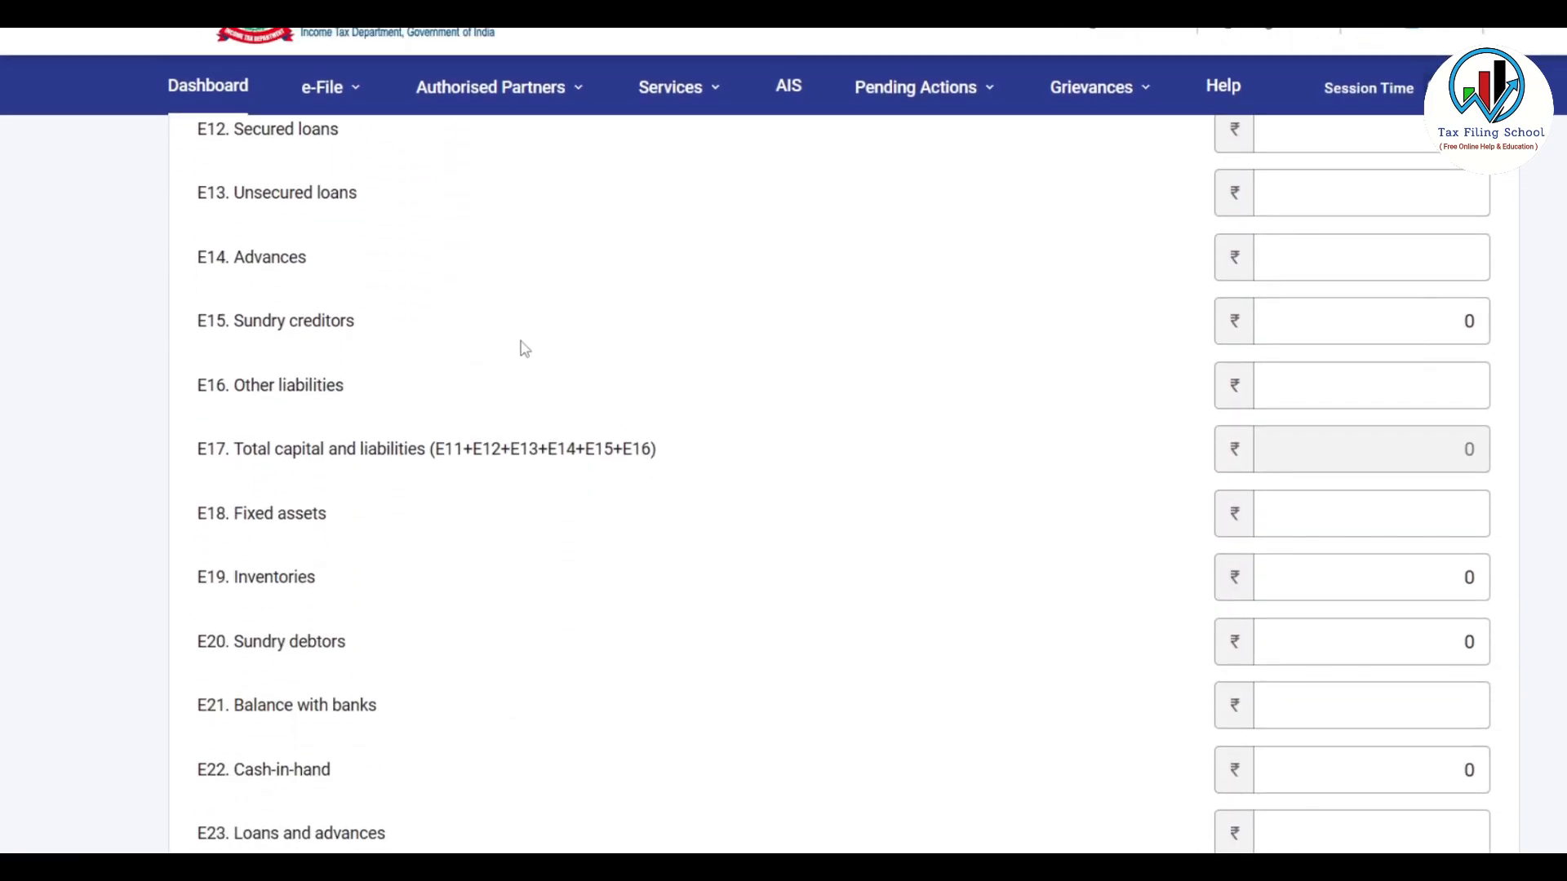
pyautogui.click(1330, 326)
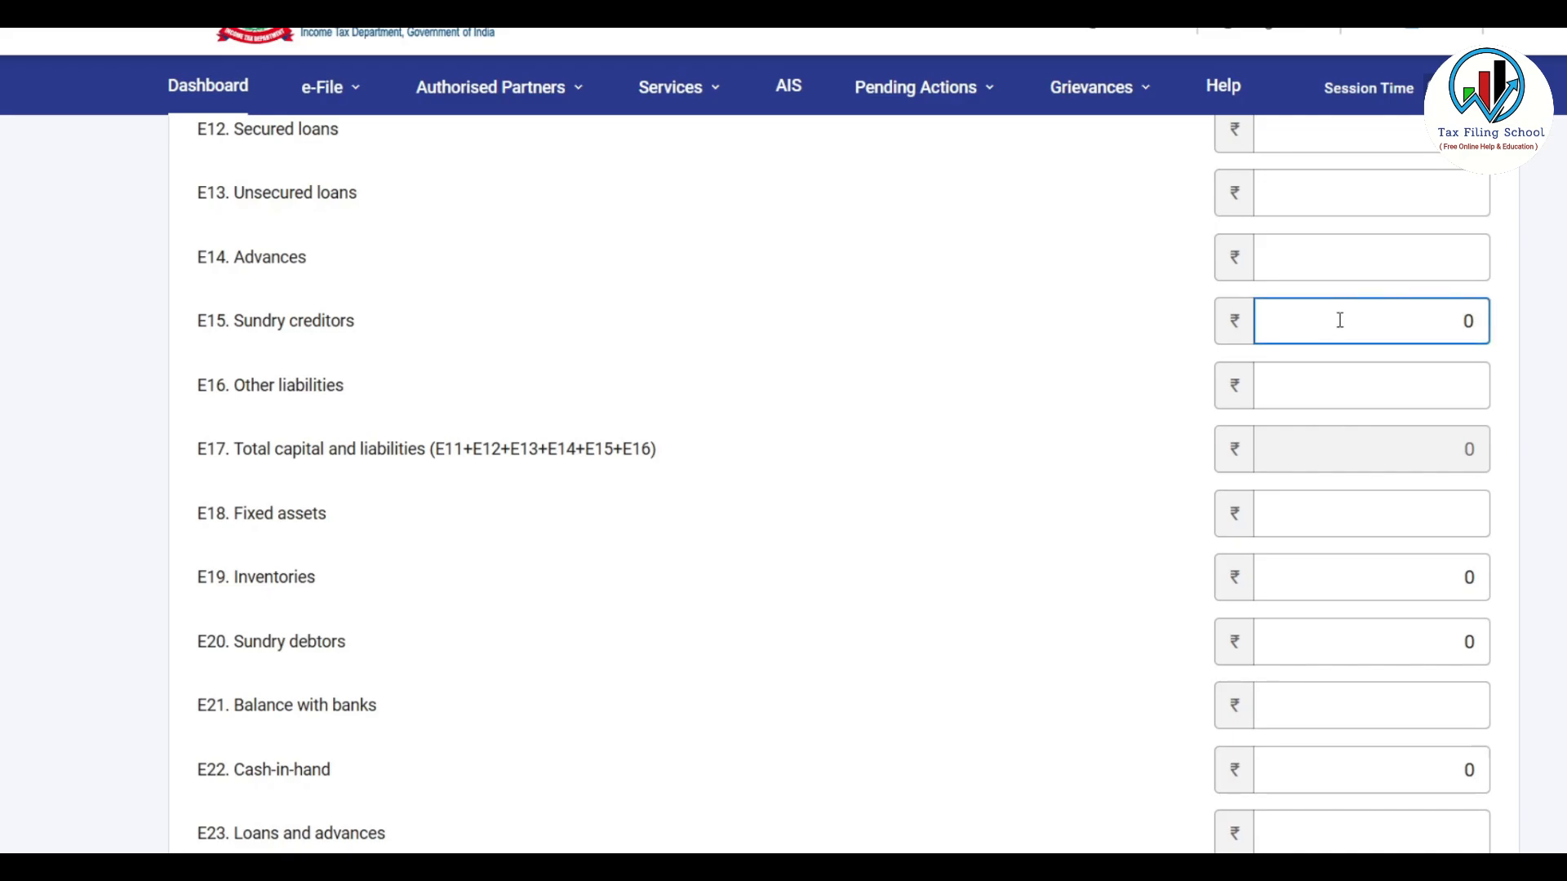
pyautogui.hotkey('alt', 'Tab')
pyautogui.click(141, 817)
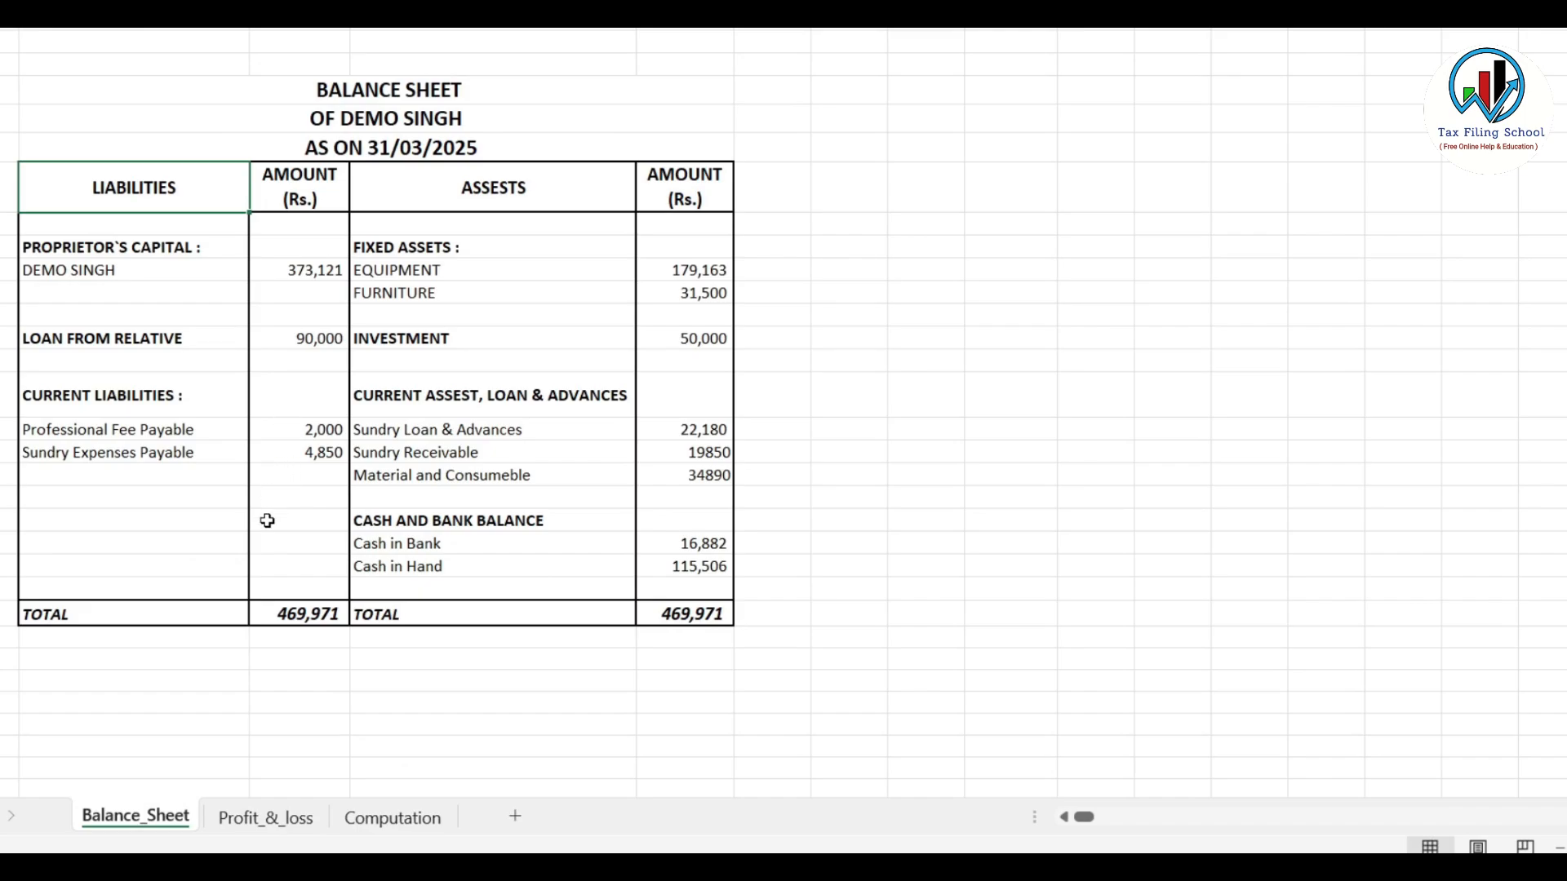
pyautogui.hotkey('alt', 'Tab')
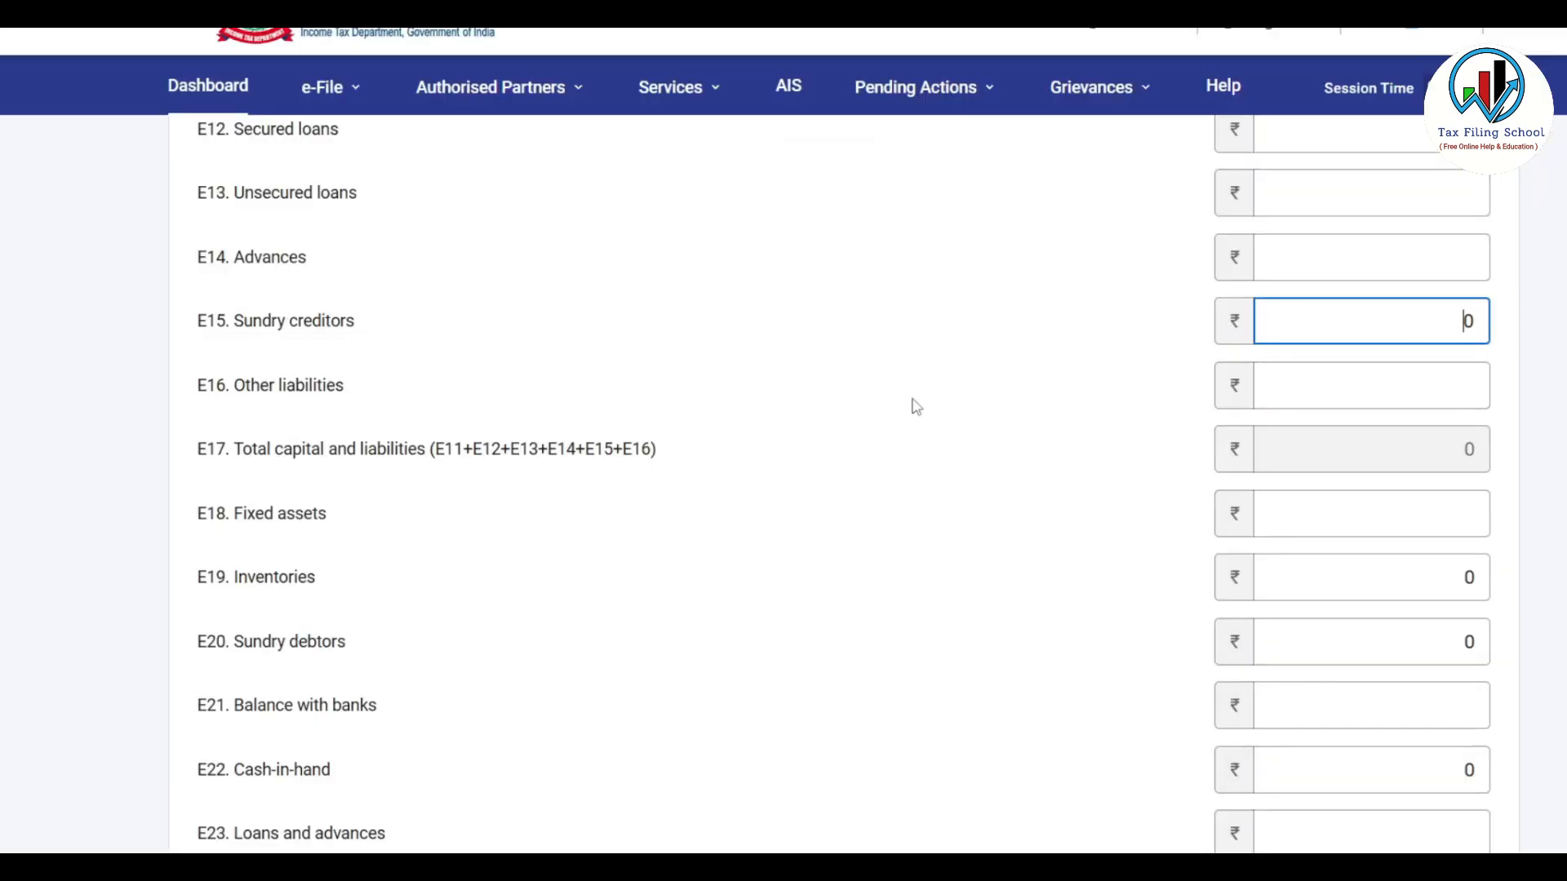
# Enter inventories 34890, sundry debtors 19850 and cash-in-hand 115506 in the business financials
pyautogui.scroll(-1, 911, 405)
pyautogui.click(1294, 455)
pyautogui.hotkey('alt', 'Tab')
pyautogui.hotkey('alt', 'Tab')
pyautogui.write('34890')
pyautogui.press('Tab')
pyautogui.hotkey('alt', 'Tab')
pyautogui.hotkey('alt', 'Tab')
pyautogui.write('1985')
pyautogui.click(473, 675)
pyautogui.click(1418, 649)
pyautogui.write('1')
pyautogui.hotkey('alt', 'Tab')
pyautogui.hotkey('alt', 'Tab')
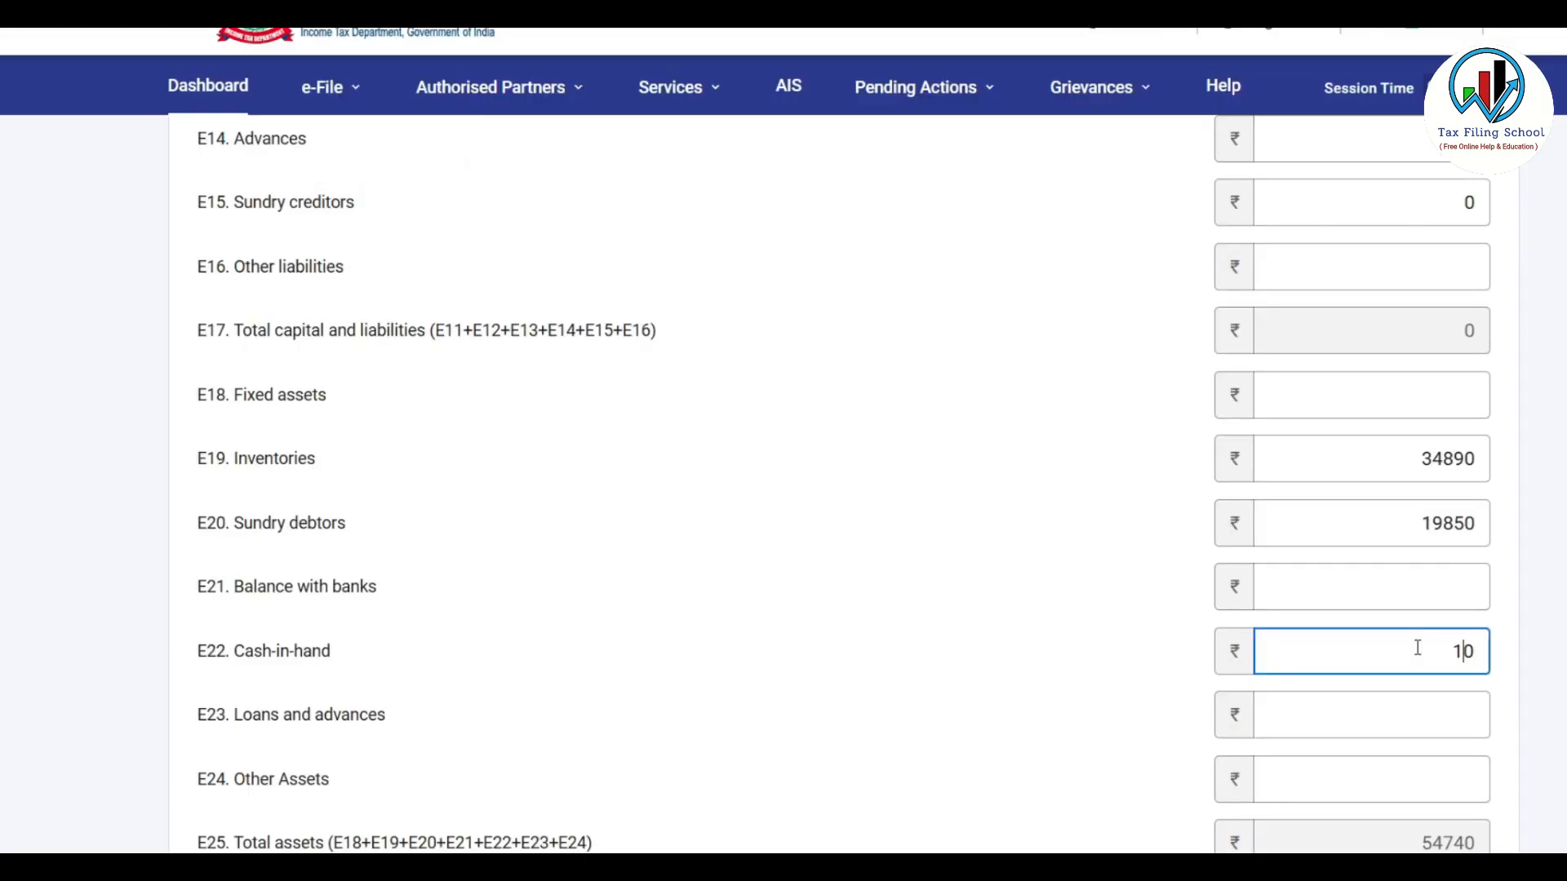
pyautogui.write('15506')
pyautogui.scroll(2, 1417, 649)
pyautogui.click(1192, 448)
pyautogui.scroll(-2, 1183, 445)
pyautogui.click(1266, 651)
# Save the business financials and confirm Disclosure Exempt Income at ₹0
pyautogui.scroll(-3, 1266, 651)
pyautogui.scroll(4, 1410, 236)
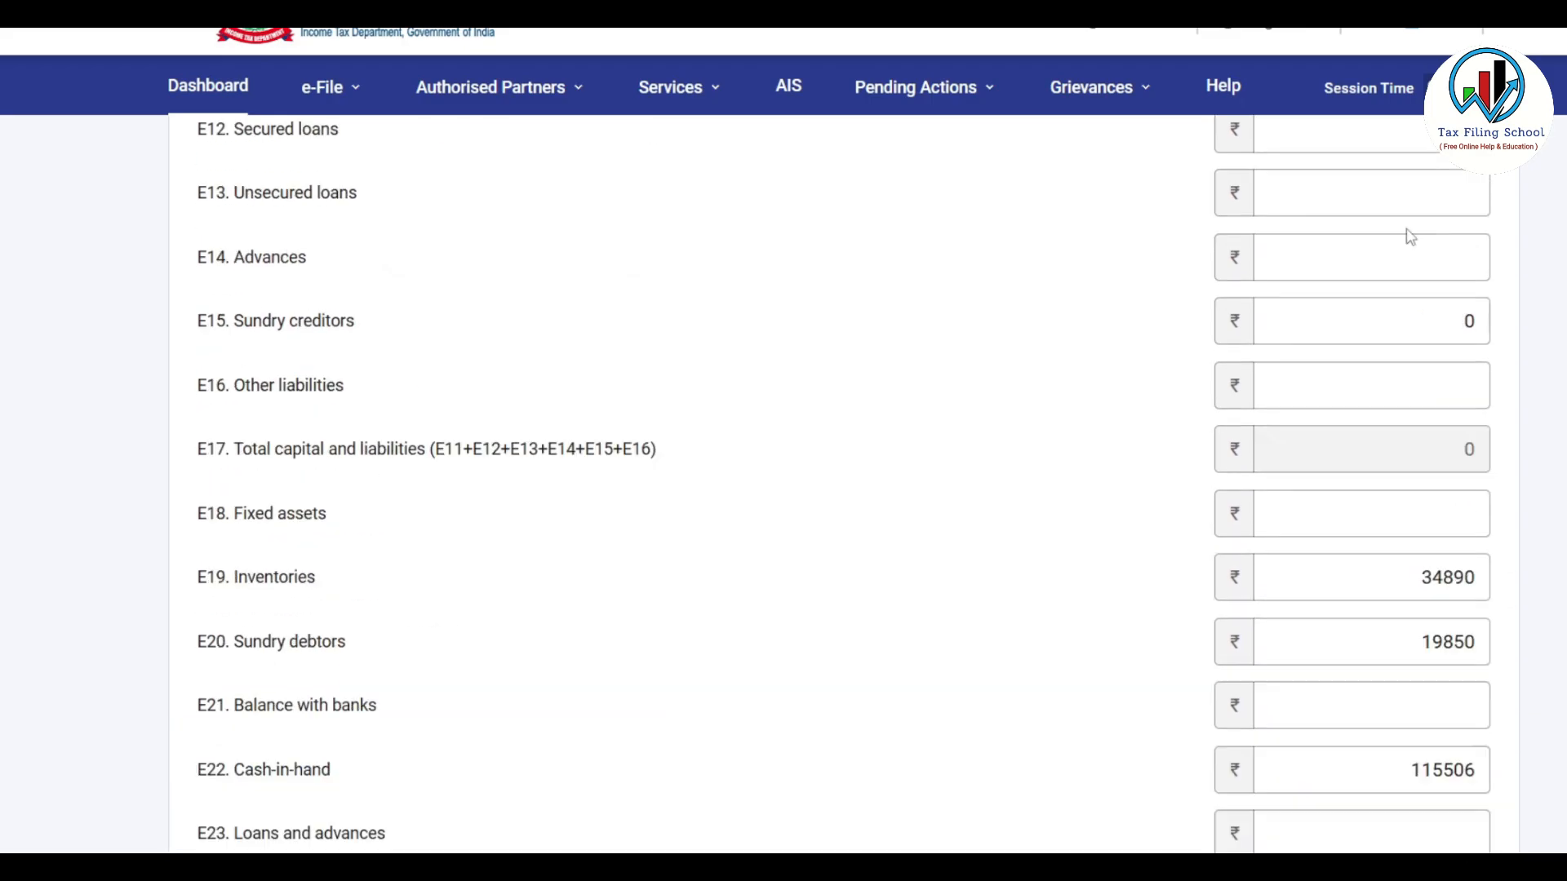
pyautogui.scroll(-2, 1410, 237)
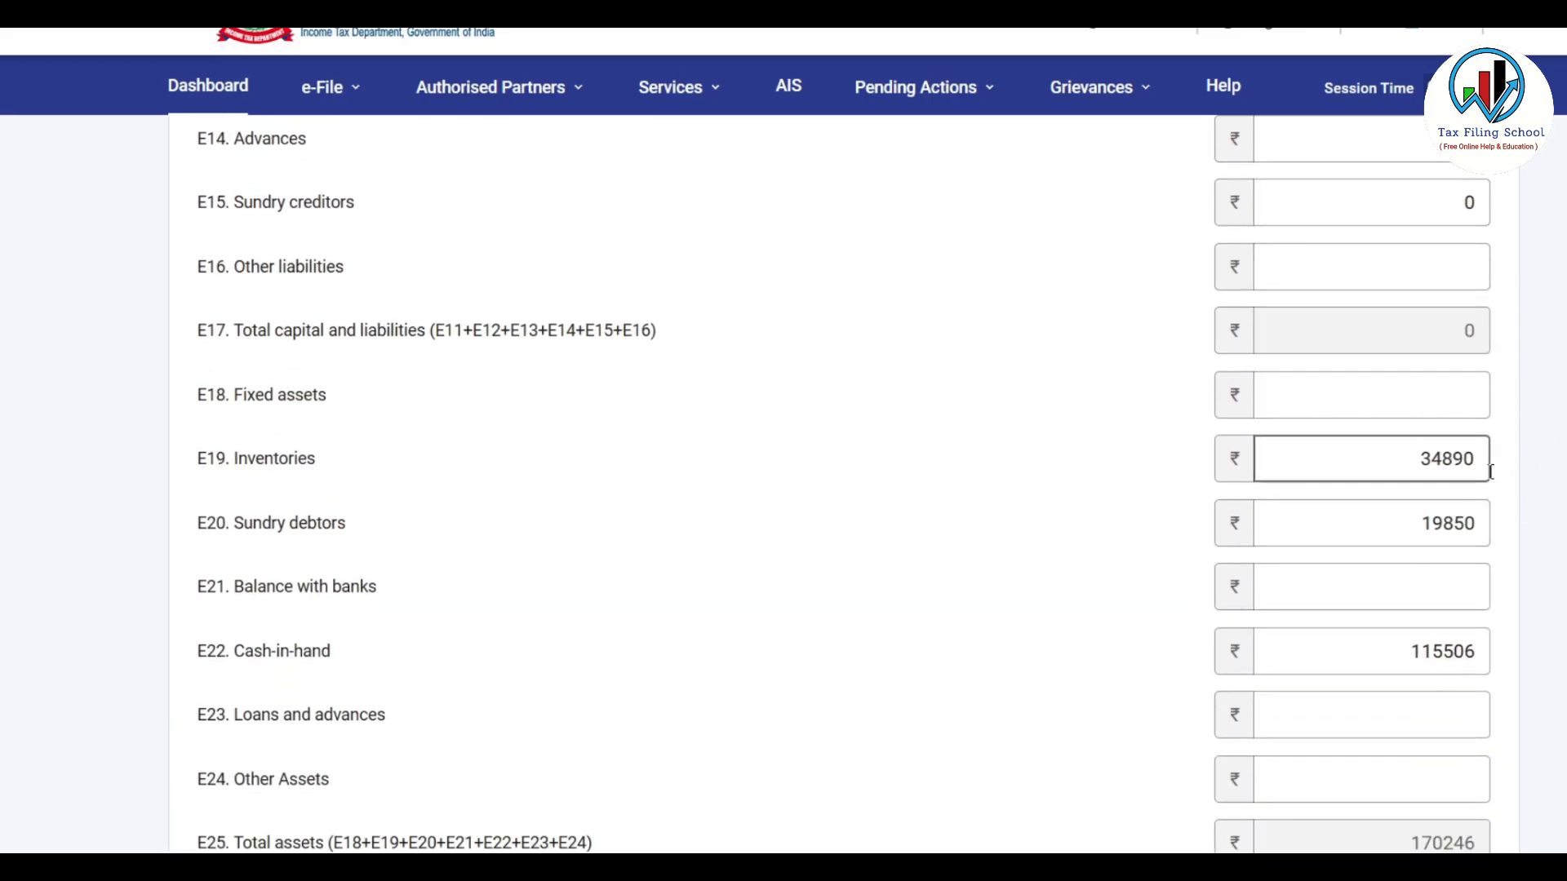
pyautogui.scroll(-4, 1511, 455)
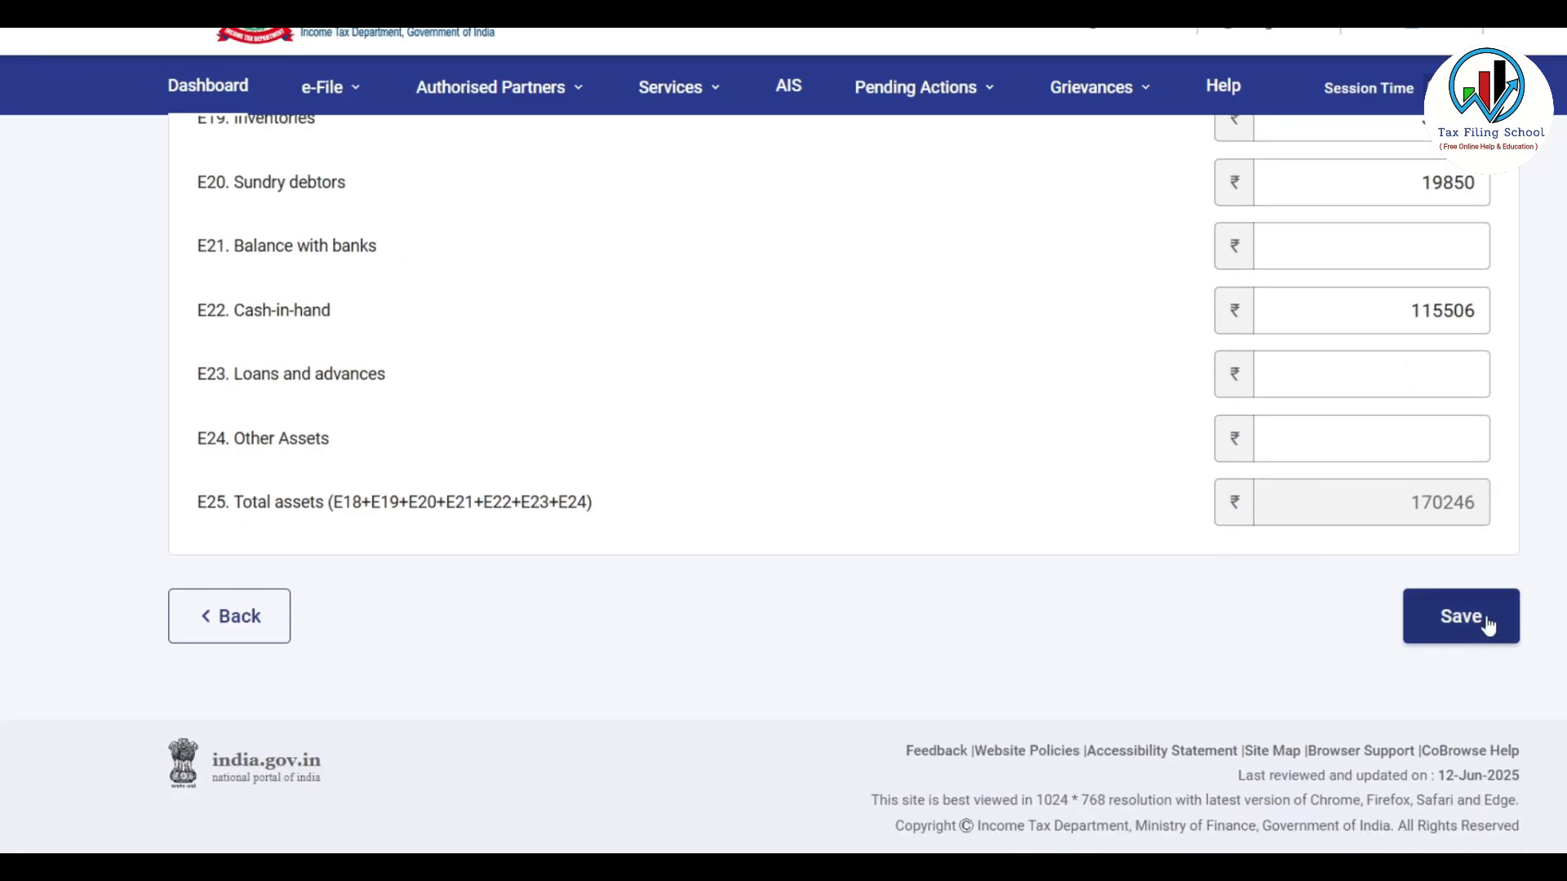
pyautogui.click(1481, 622)
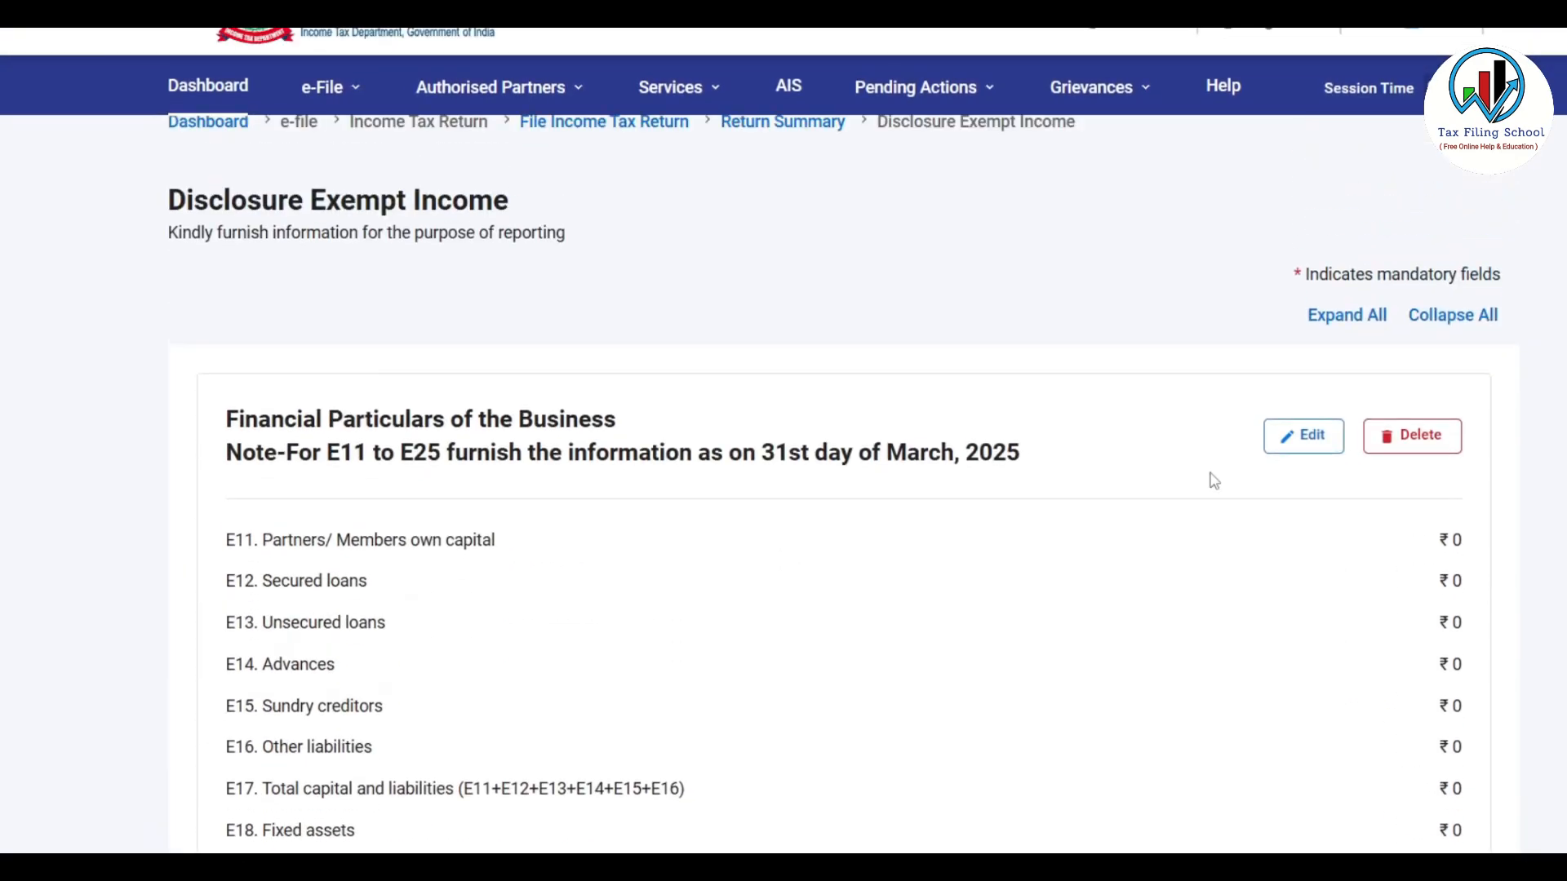
pyautogui.scroll(-10, 1110, 377)
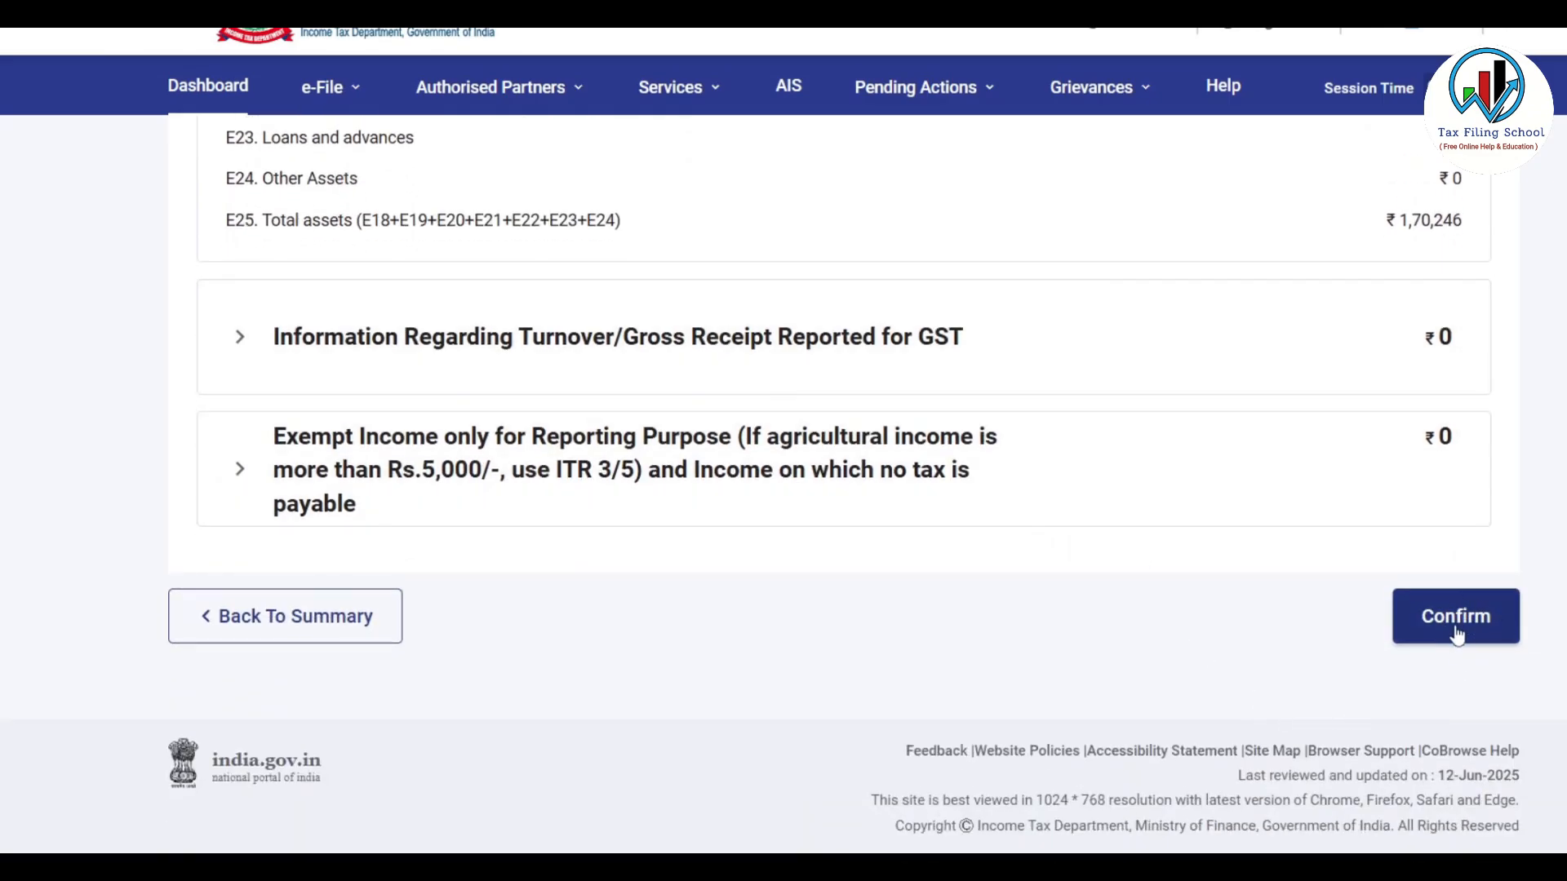
pyautogui.click(1468, 630)
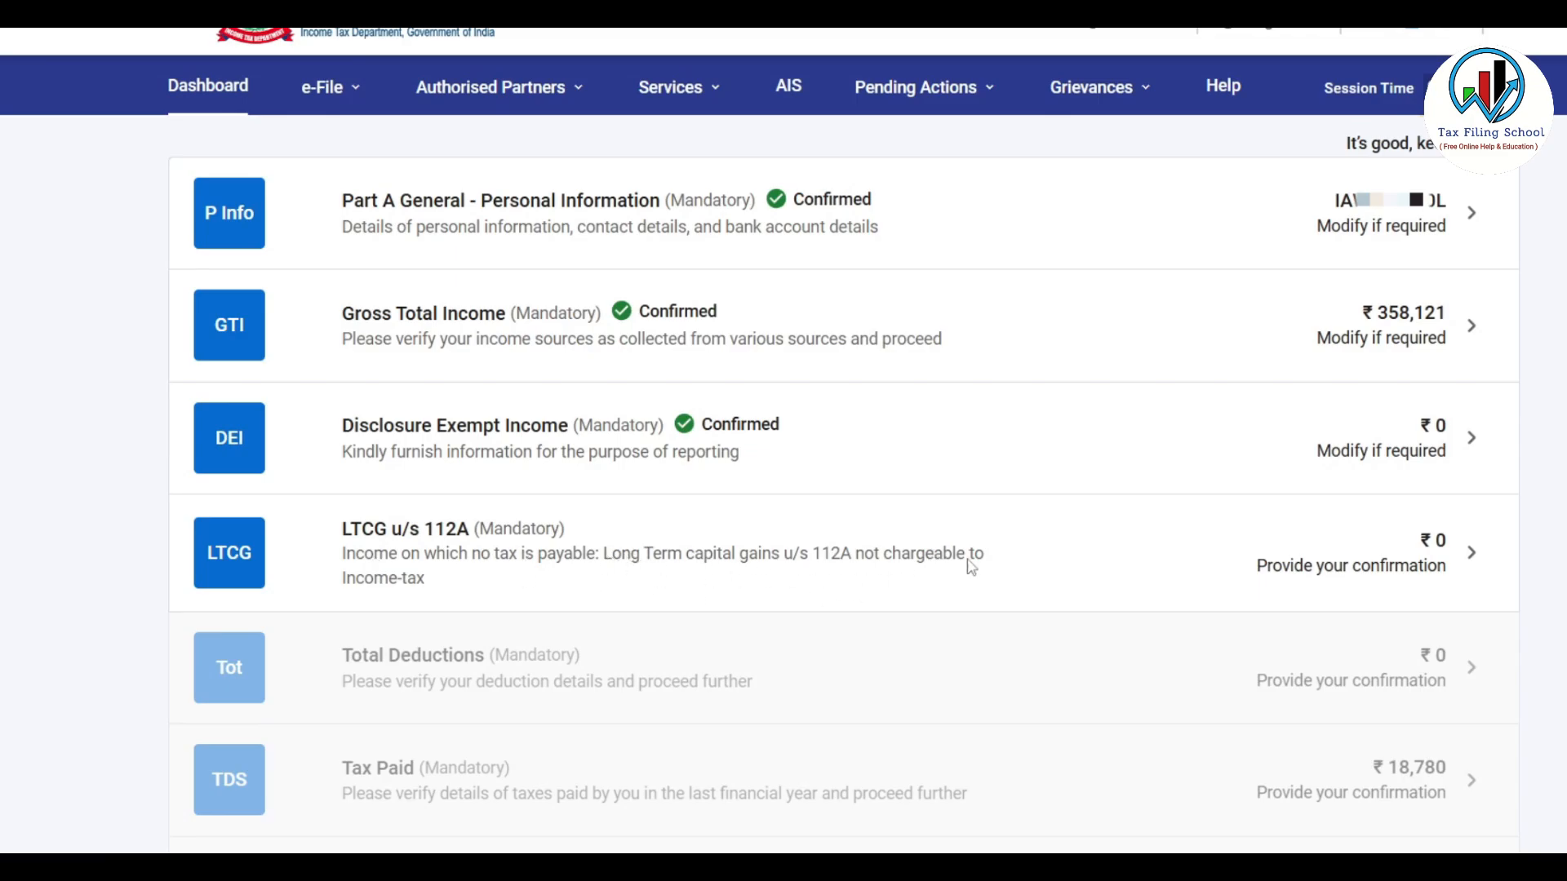
# In LTCG u/s 112A, clear the trial 400000 sale consideration back to zero and confirm
pyautogui.click(1091, 553)
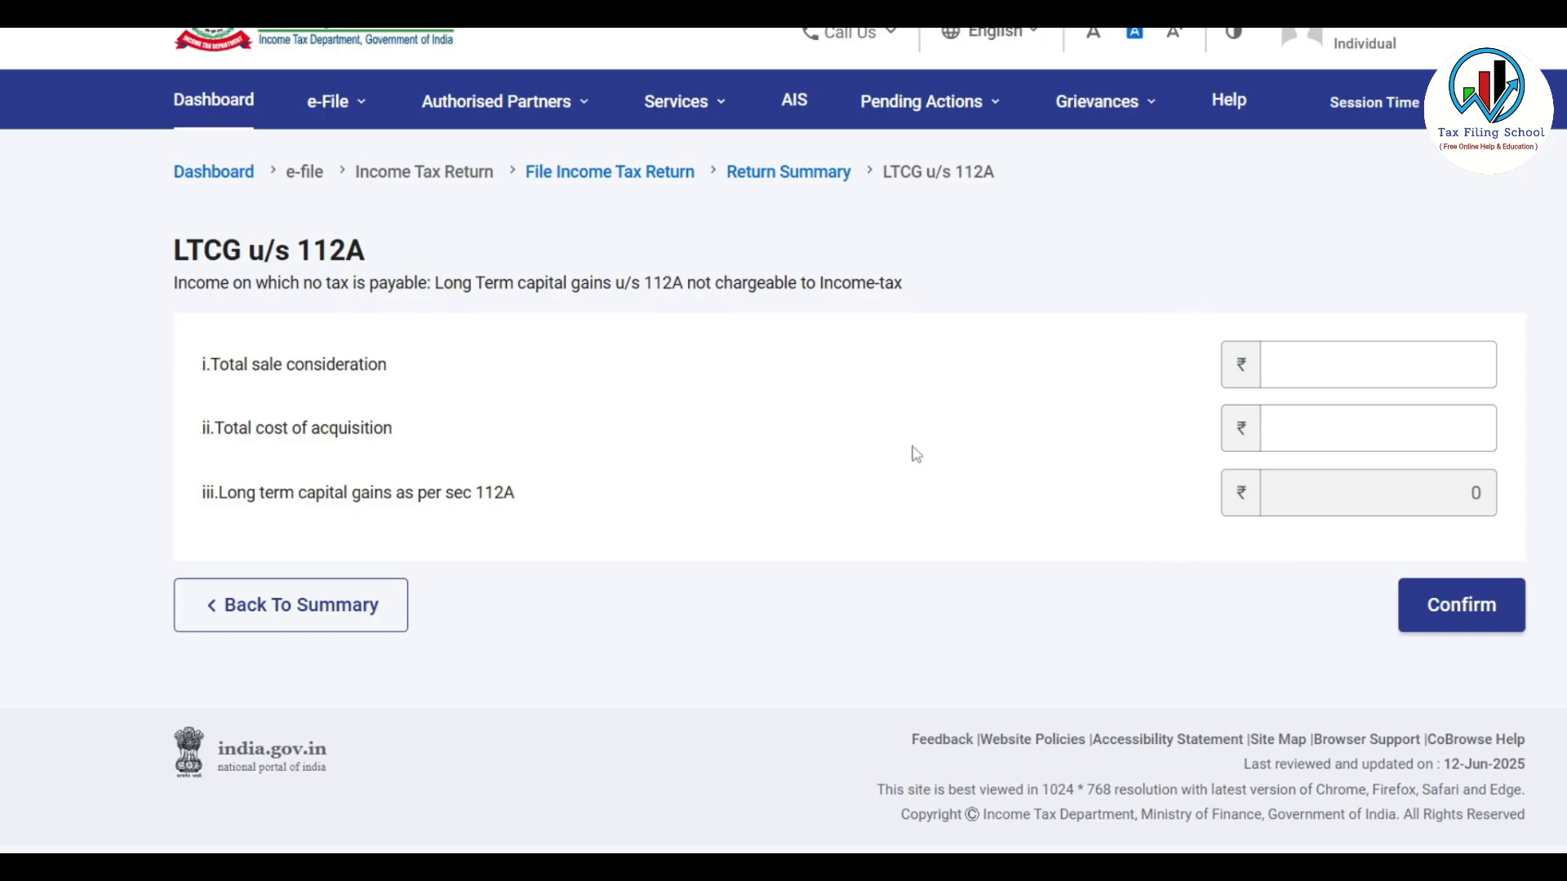
pyautogui.click(1320, 370)
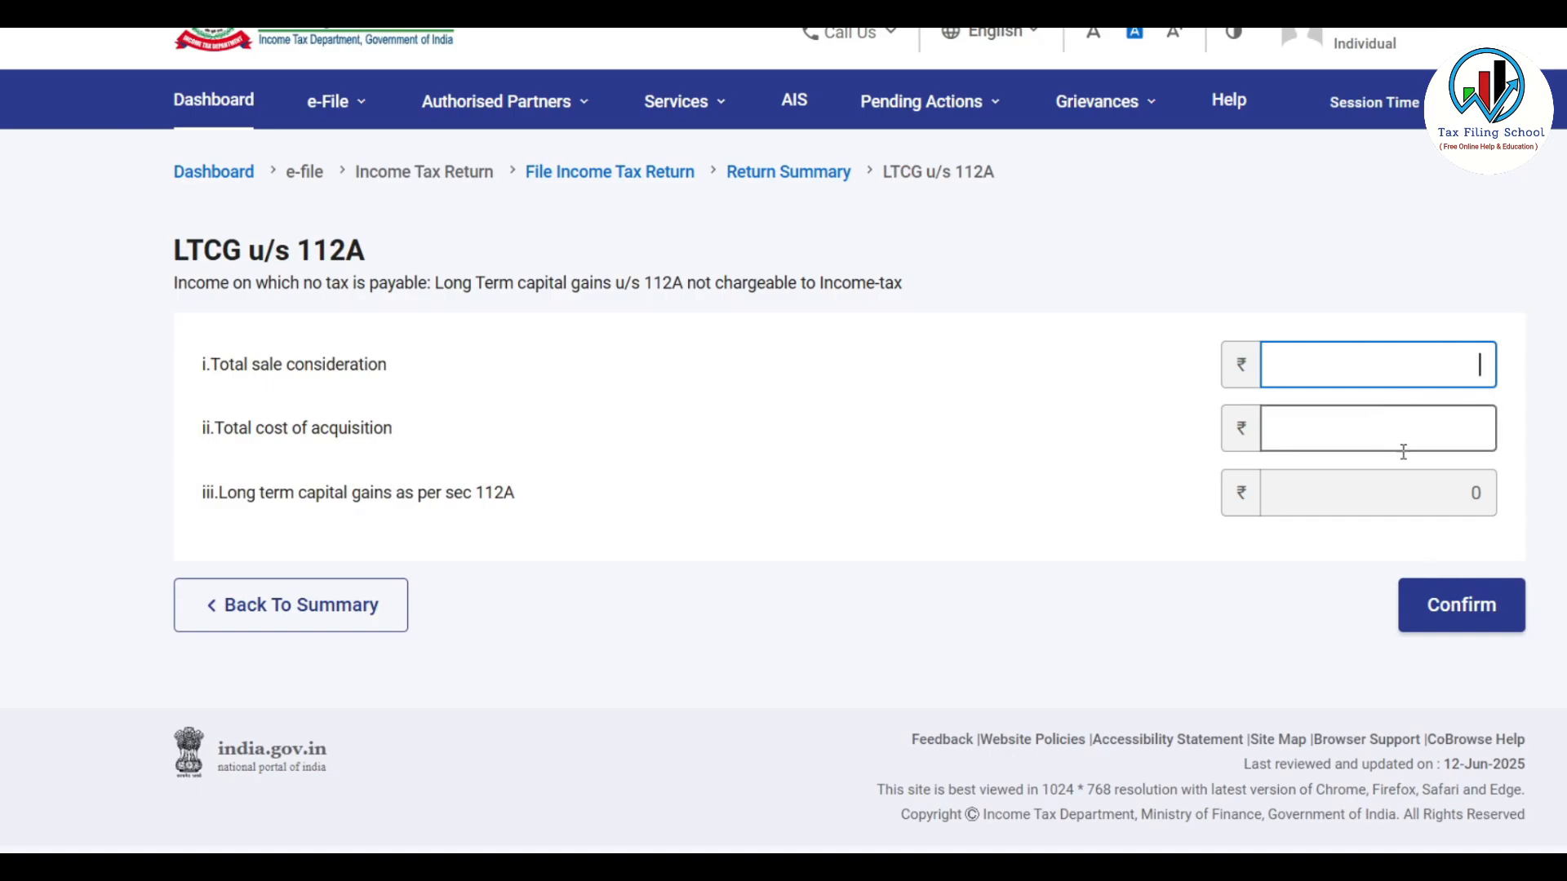
pyautogui.click(1461, 438)
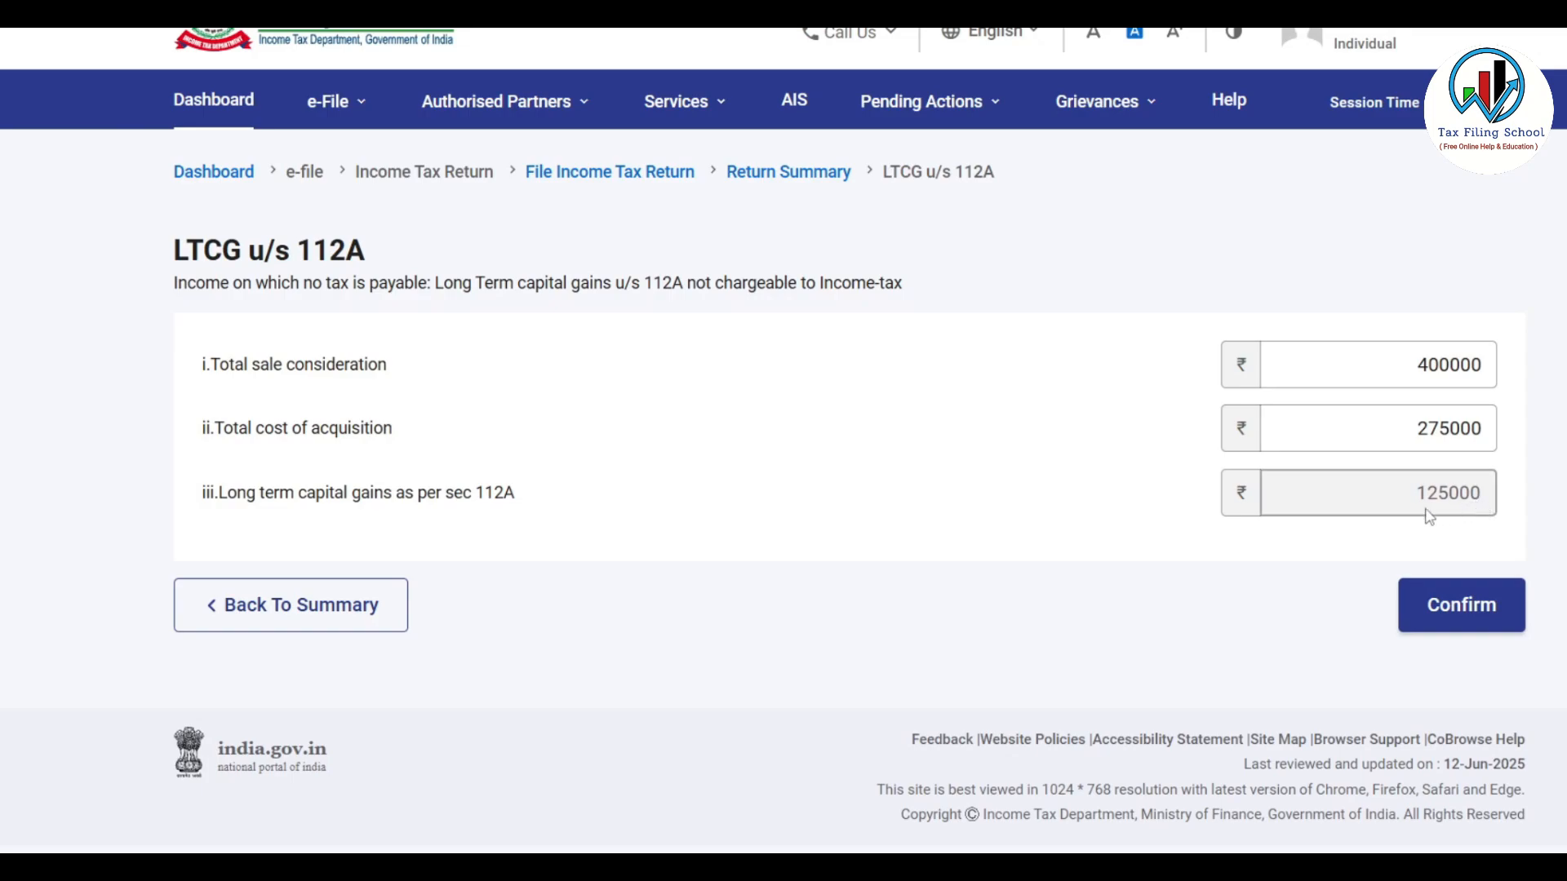
pyautogui.moveTo(1388, 364); pyautogui.dragTo(1551, 372)
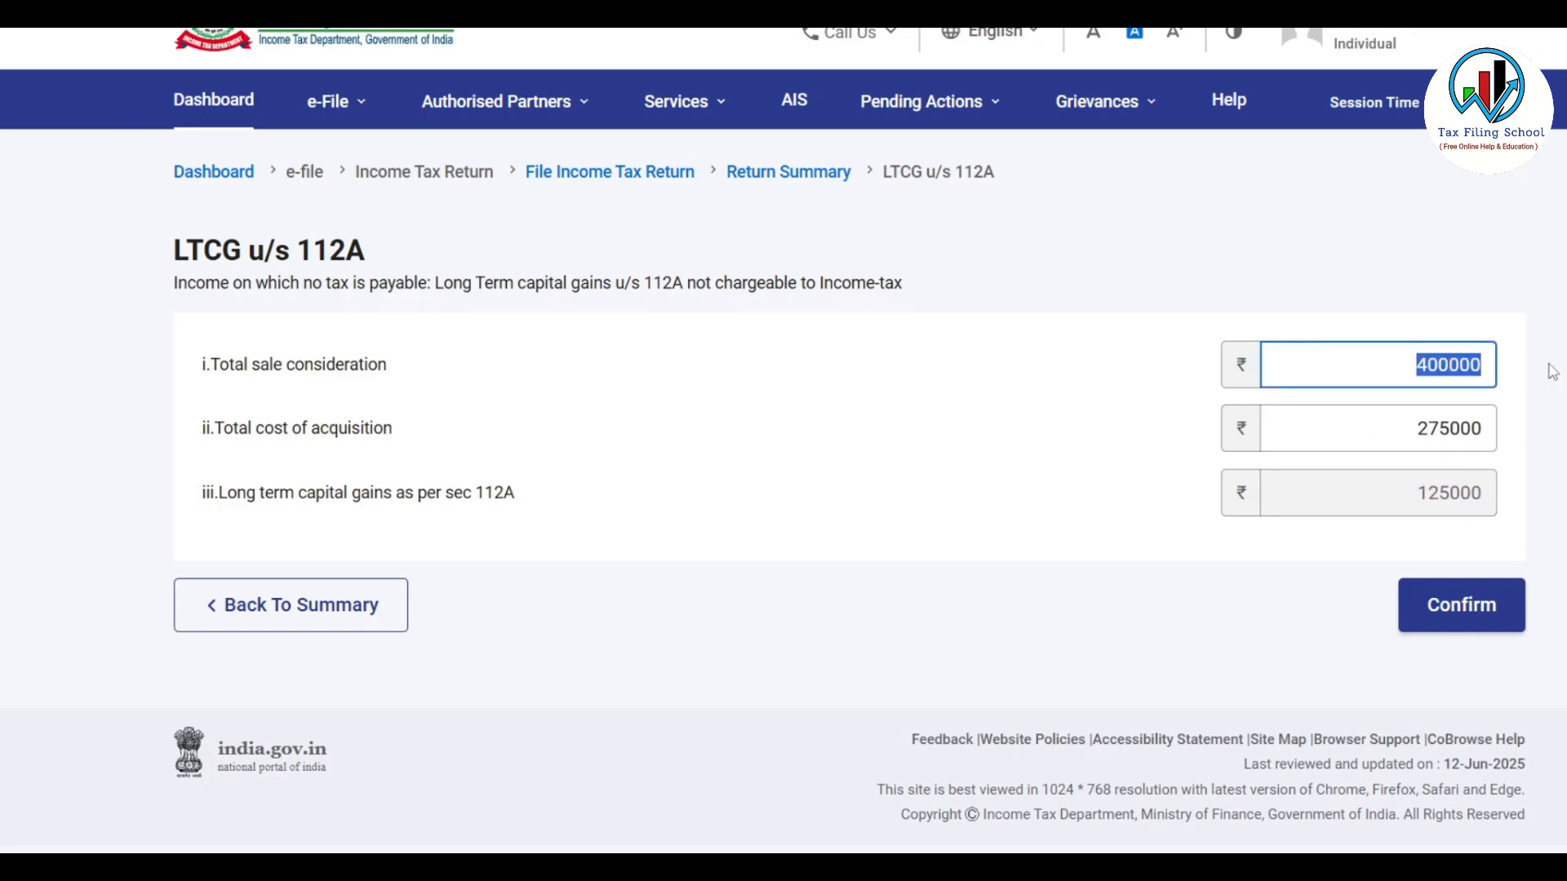
pyautogui.press('BackSpace')
pyautogui.click(1479, 424)
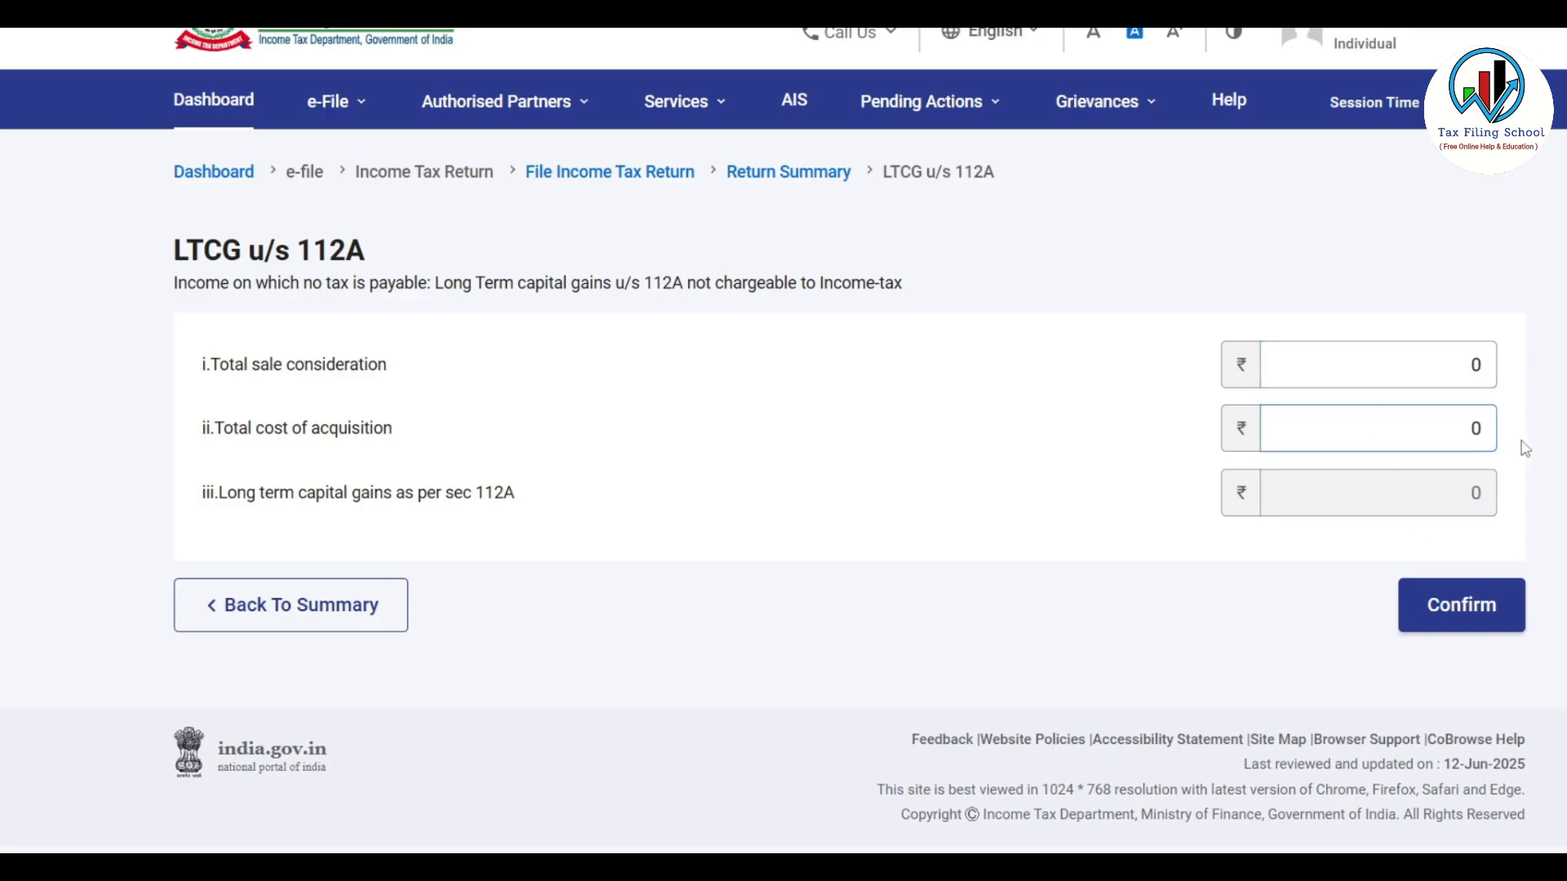
pyautogui.click(1481, 610)
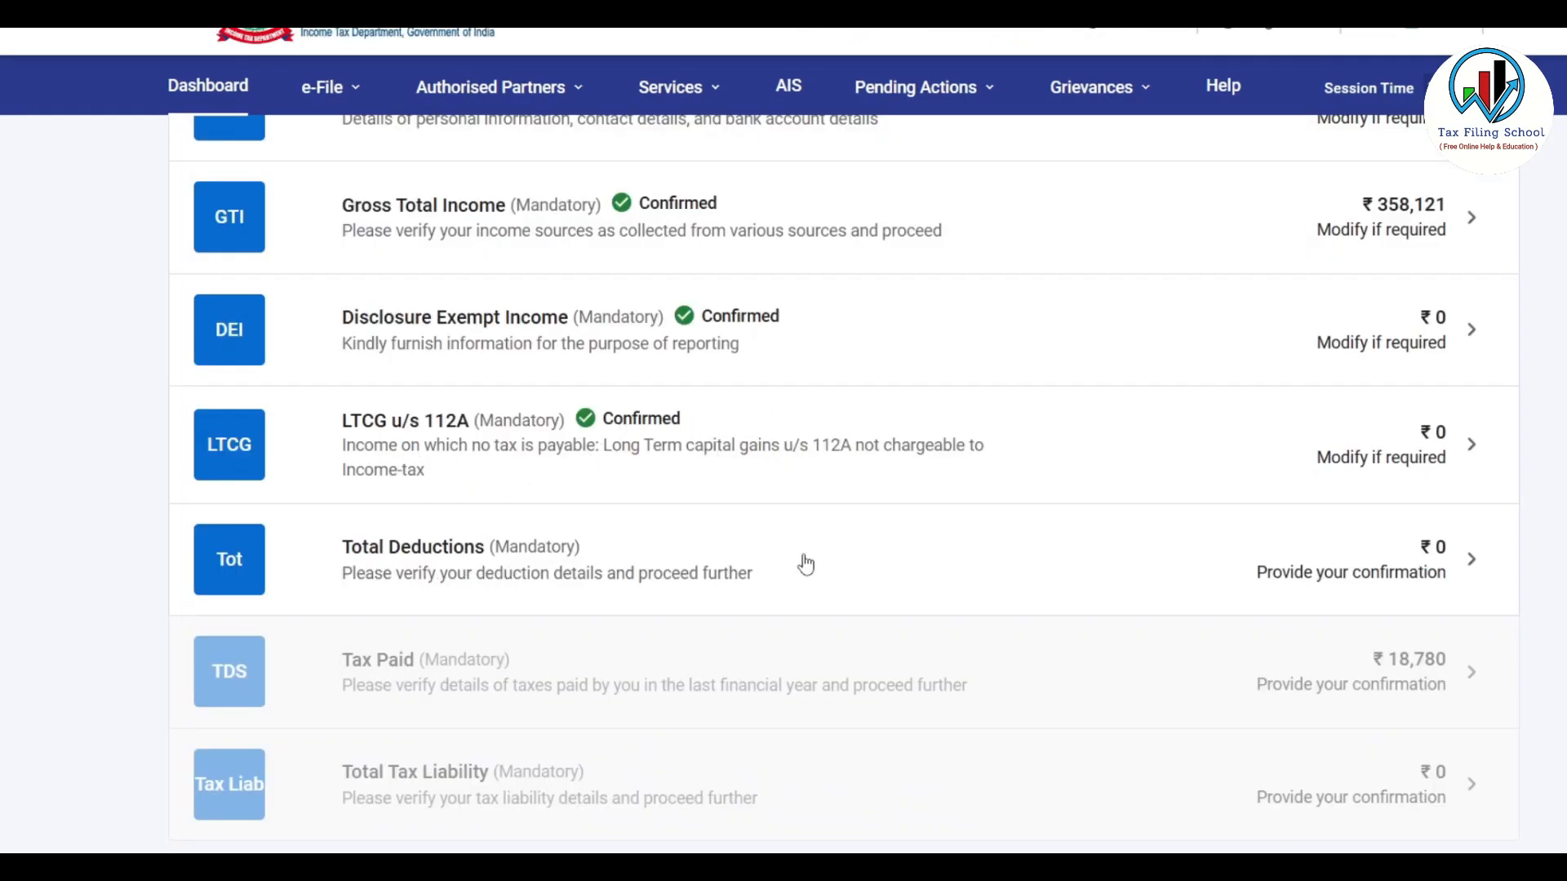
# Review the Total Deductions list and confirm it with zero eligible deductions
pyautogui.click(980, 564)
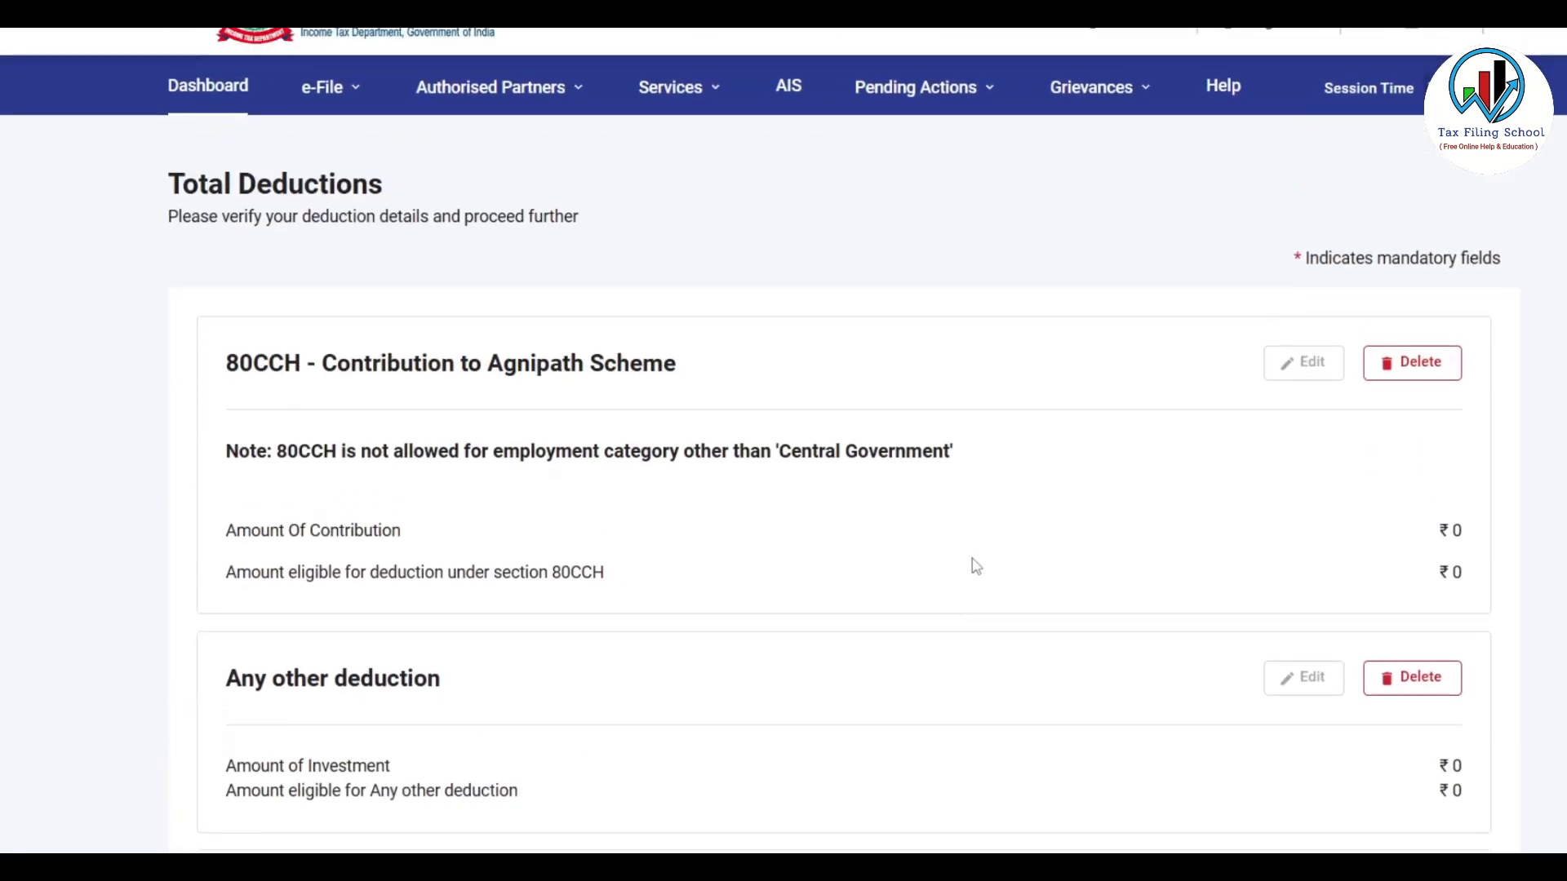
pyautogui.scroll(-6, 848, 533)
pyautogui.scroll(6, 847, 533)
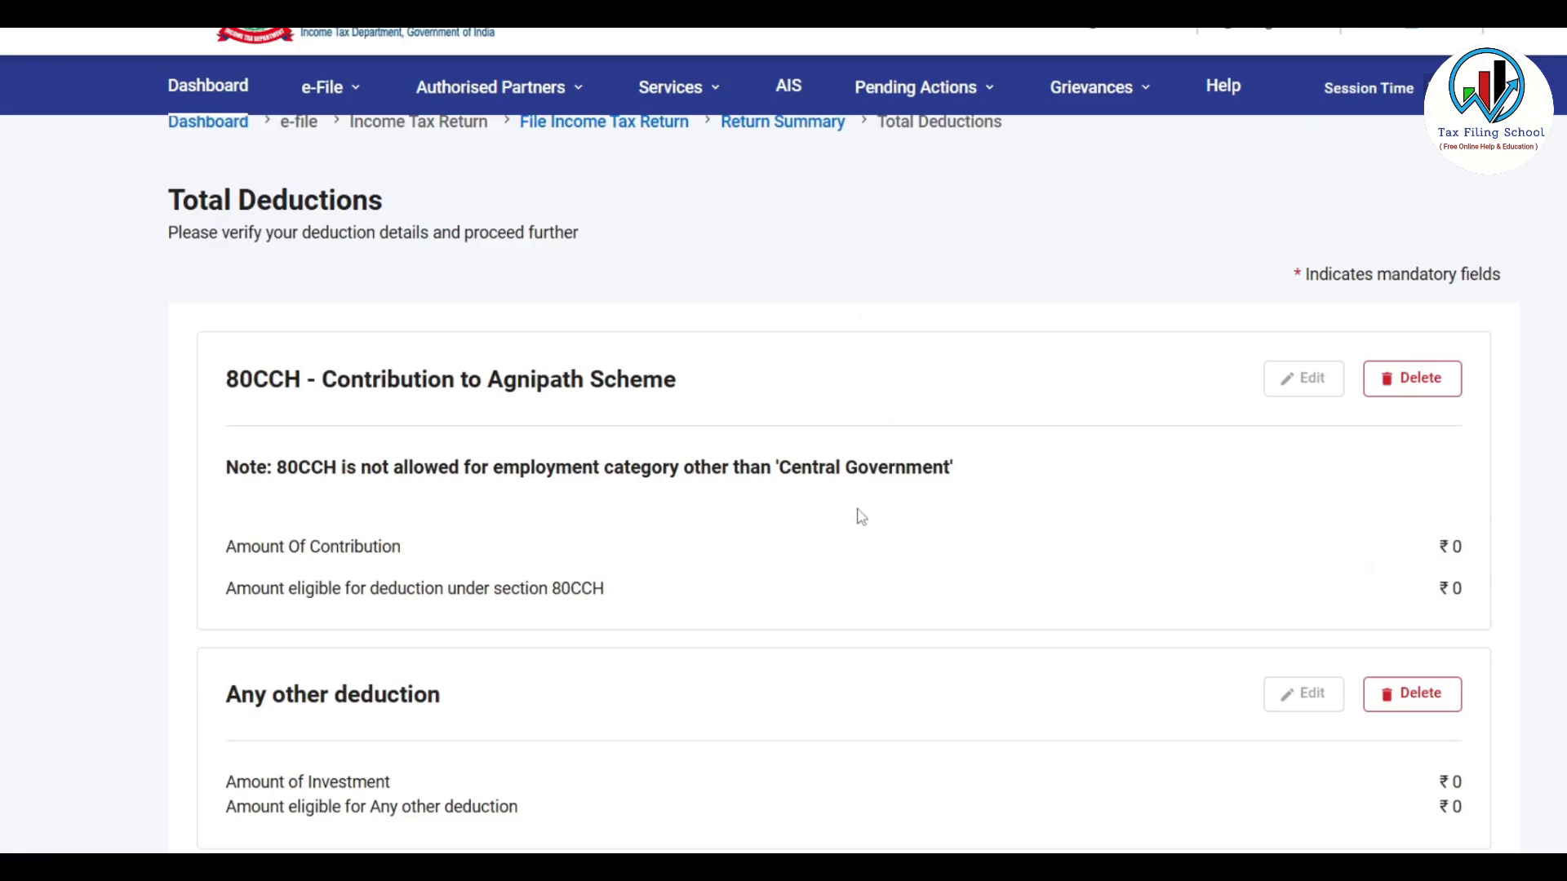
pyautogui.scroll(-5, 864, 381)
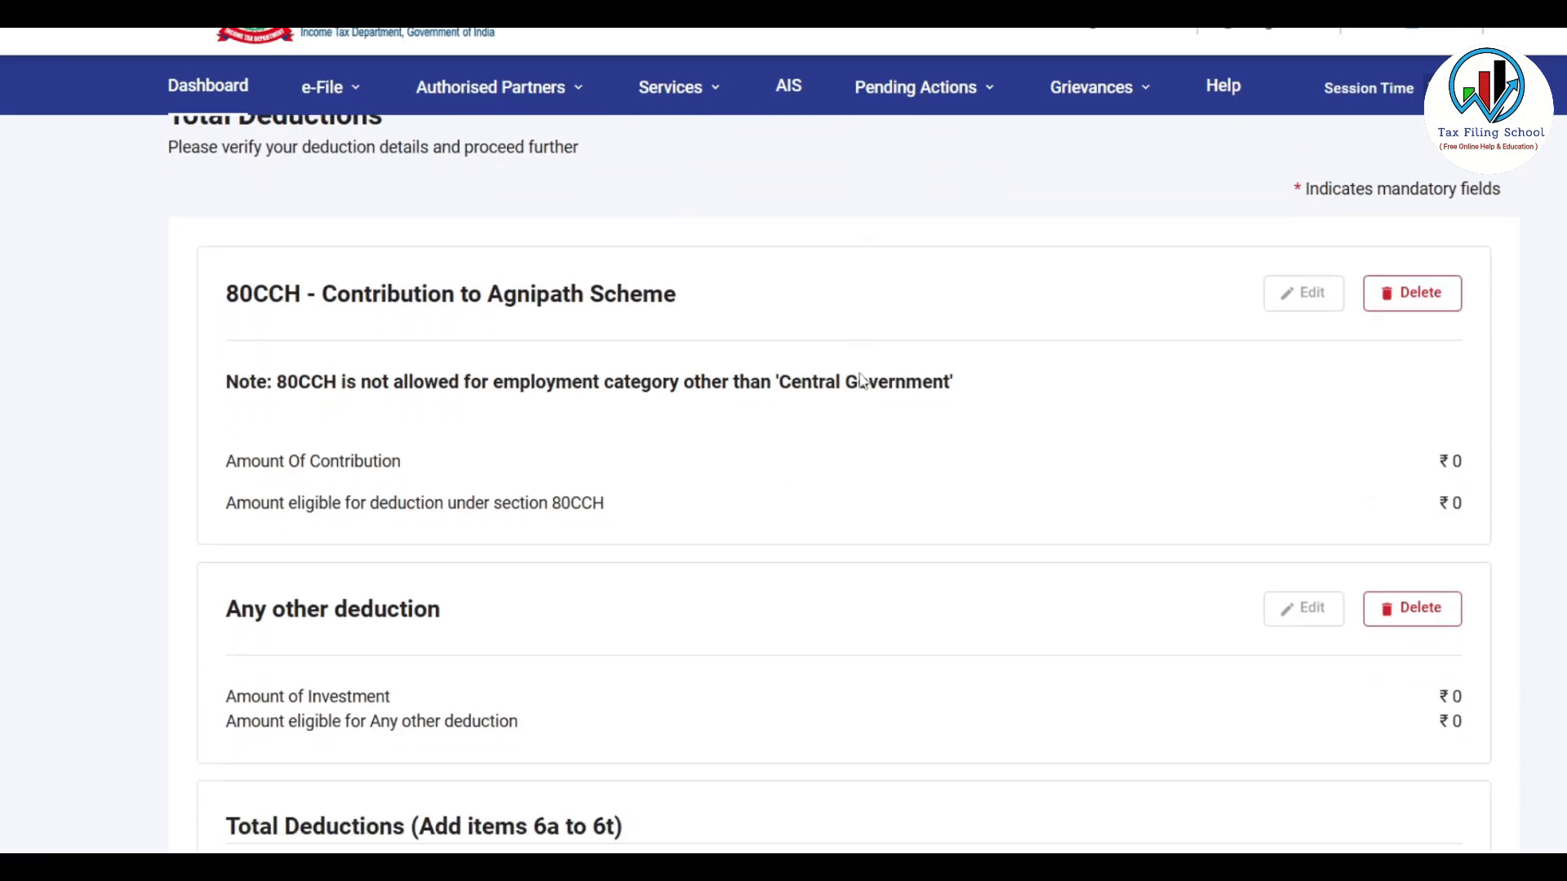
pyautogui.scroll(3, 875, 596)
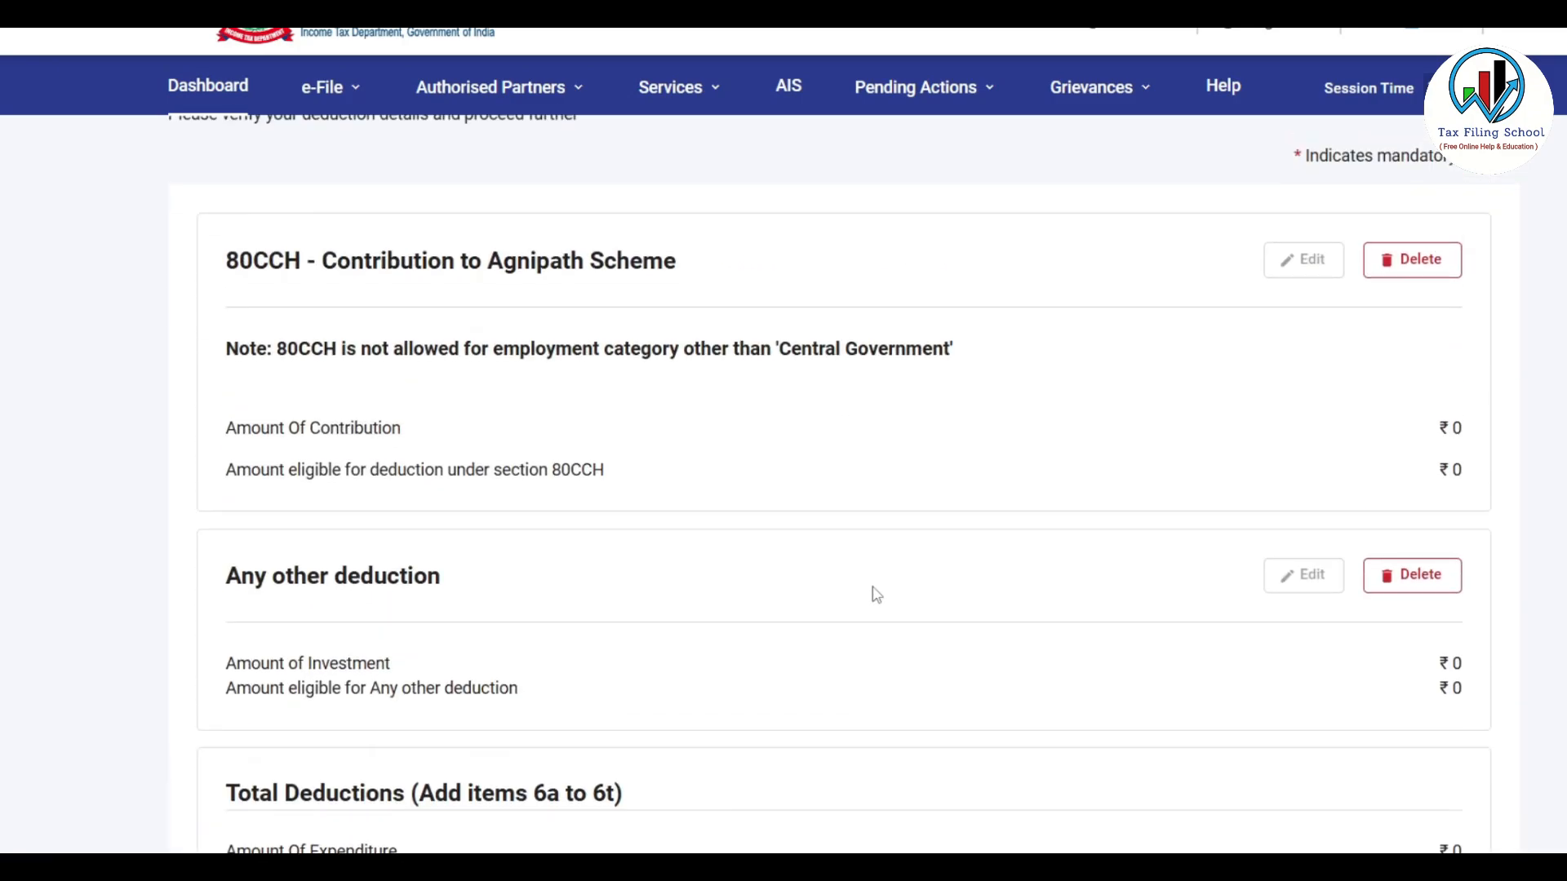
pyautogui.scroll(-4, 911, 490)
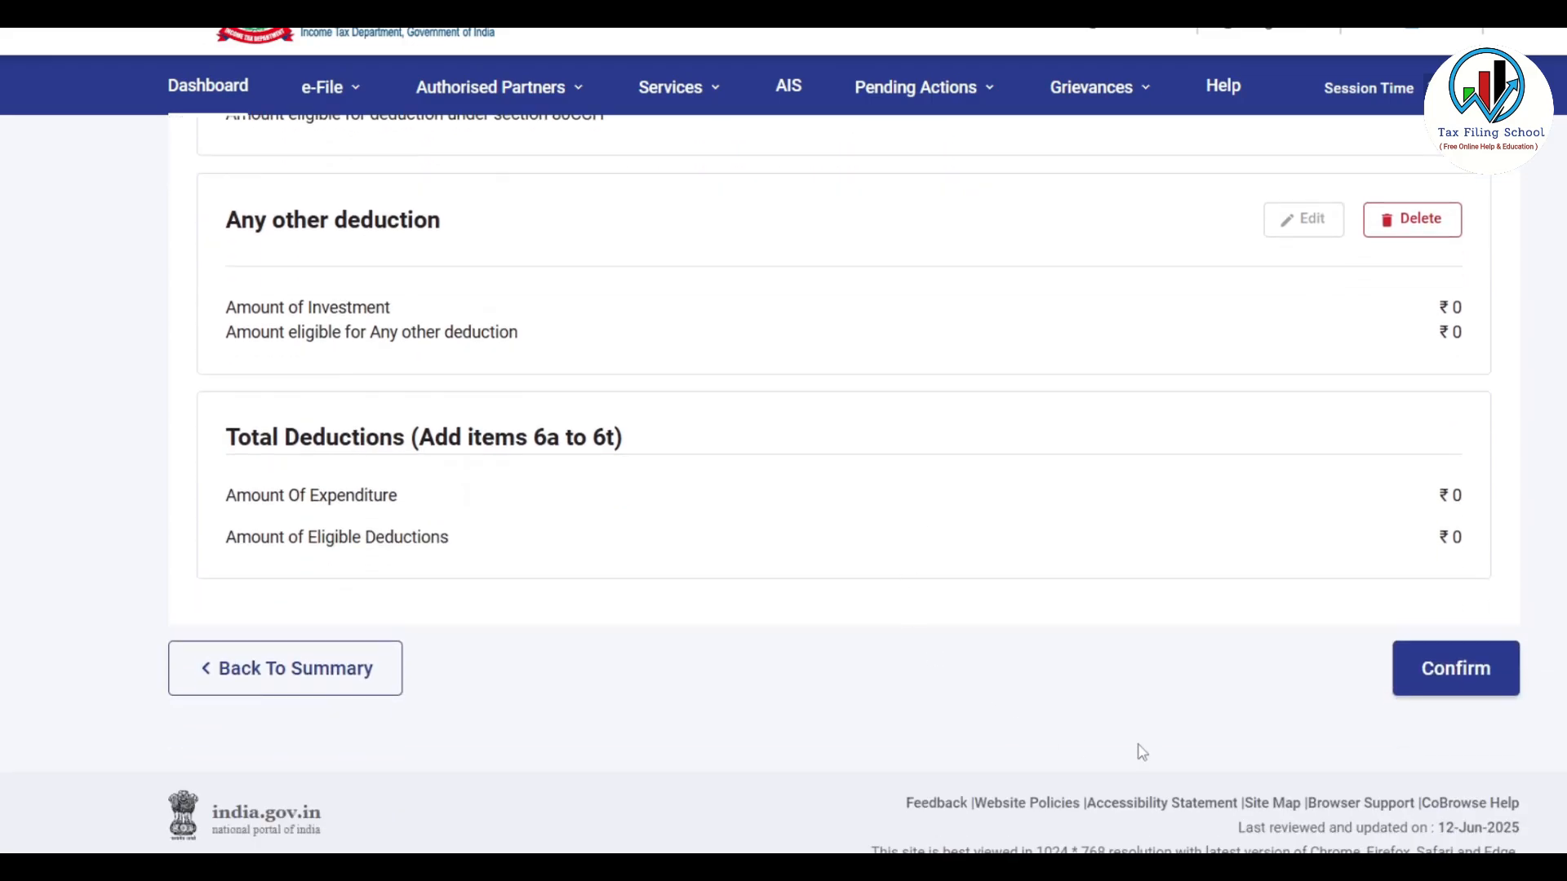
pyautogui.click(1460, 679)
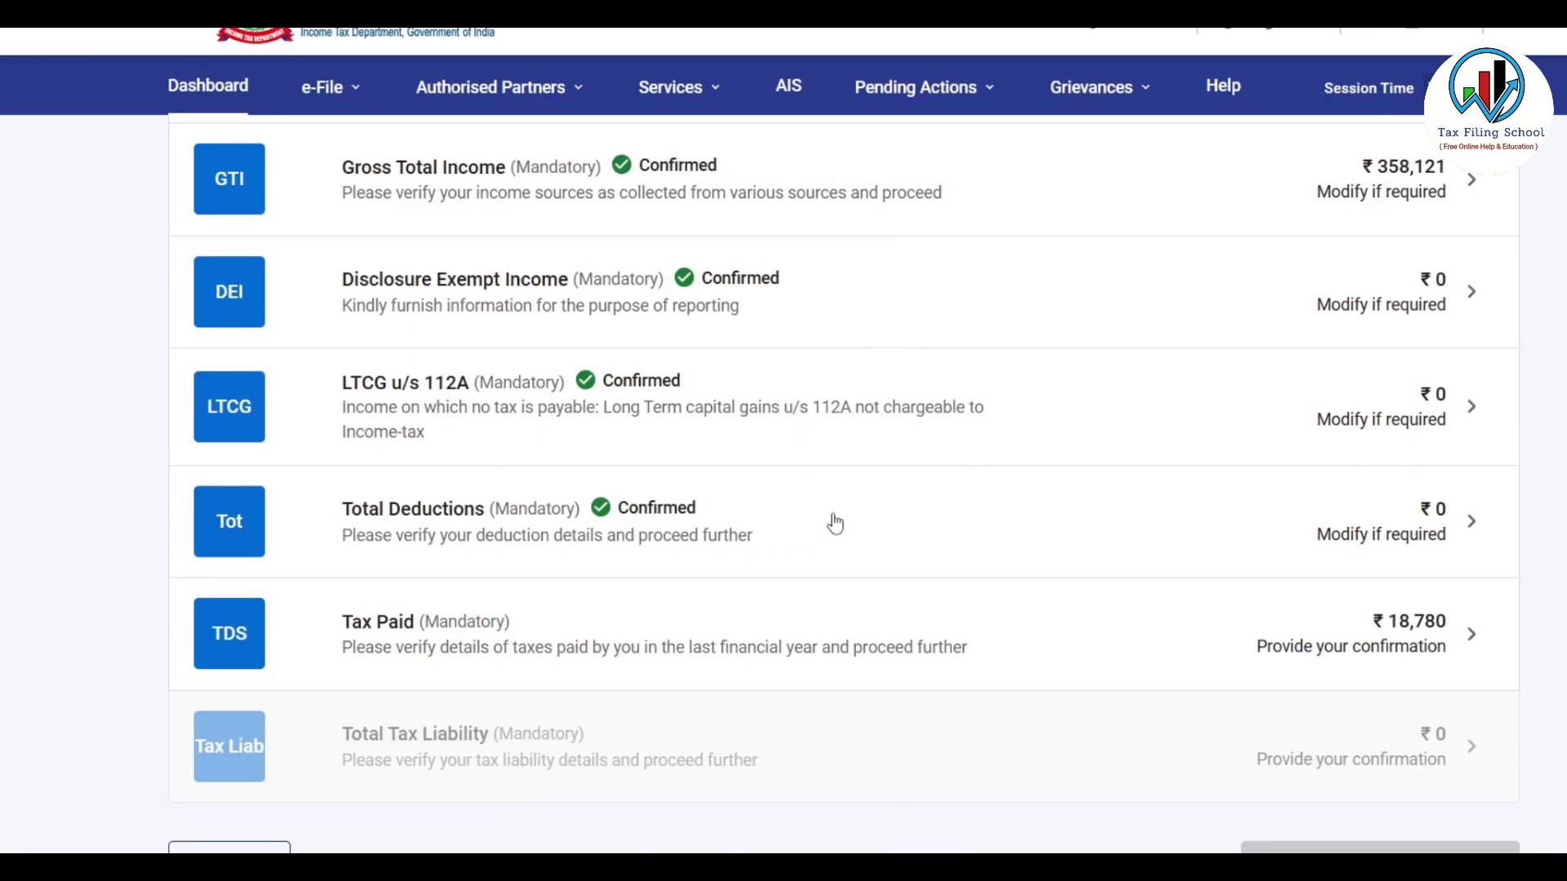
pyautogui.scroll(-3, 801, 532)
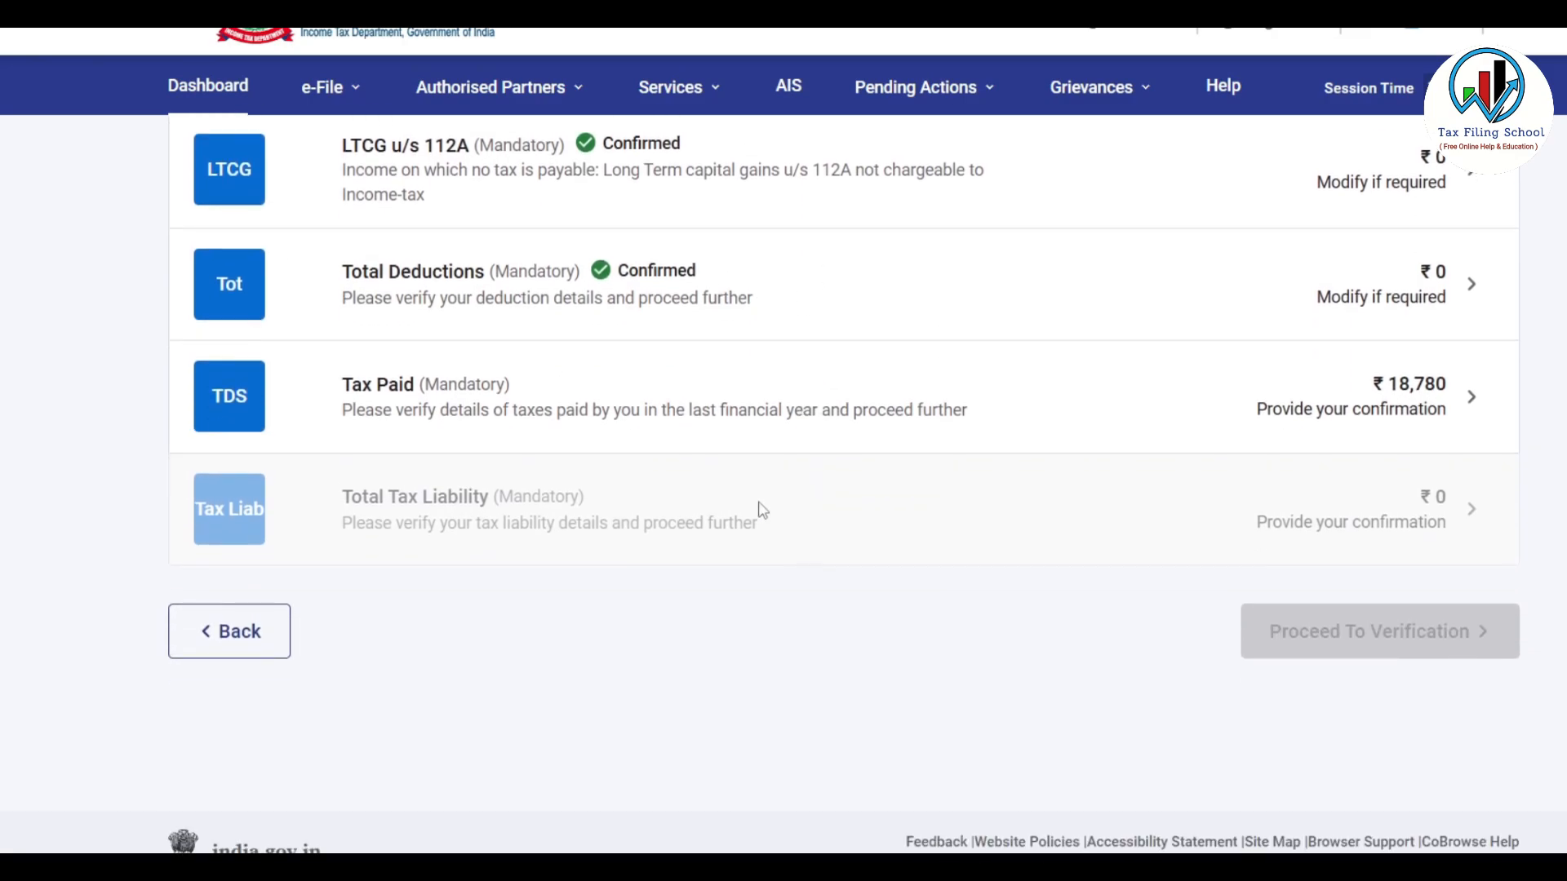
pyautogui.click(877, 413)
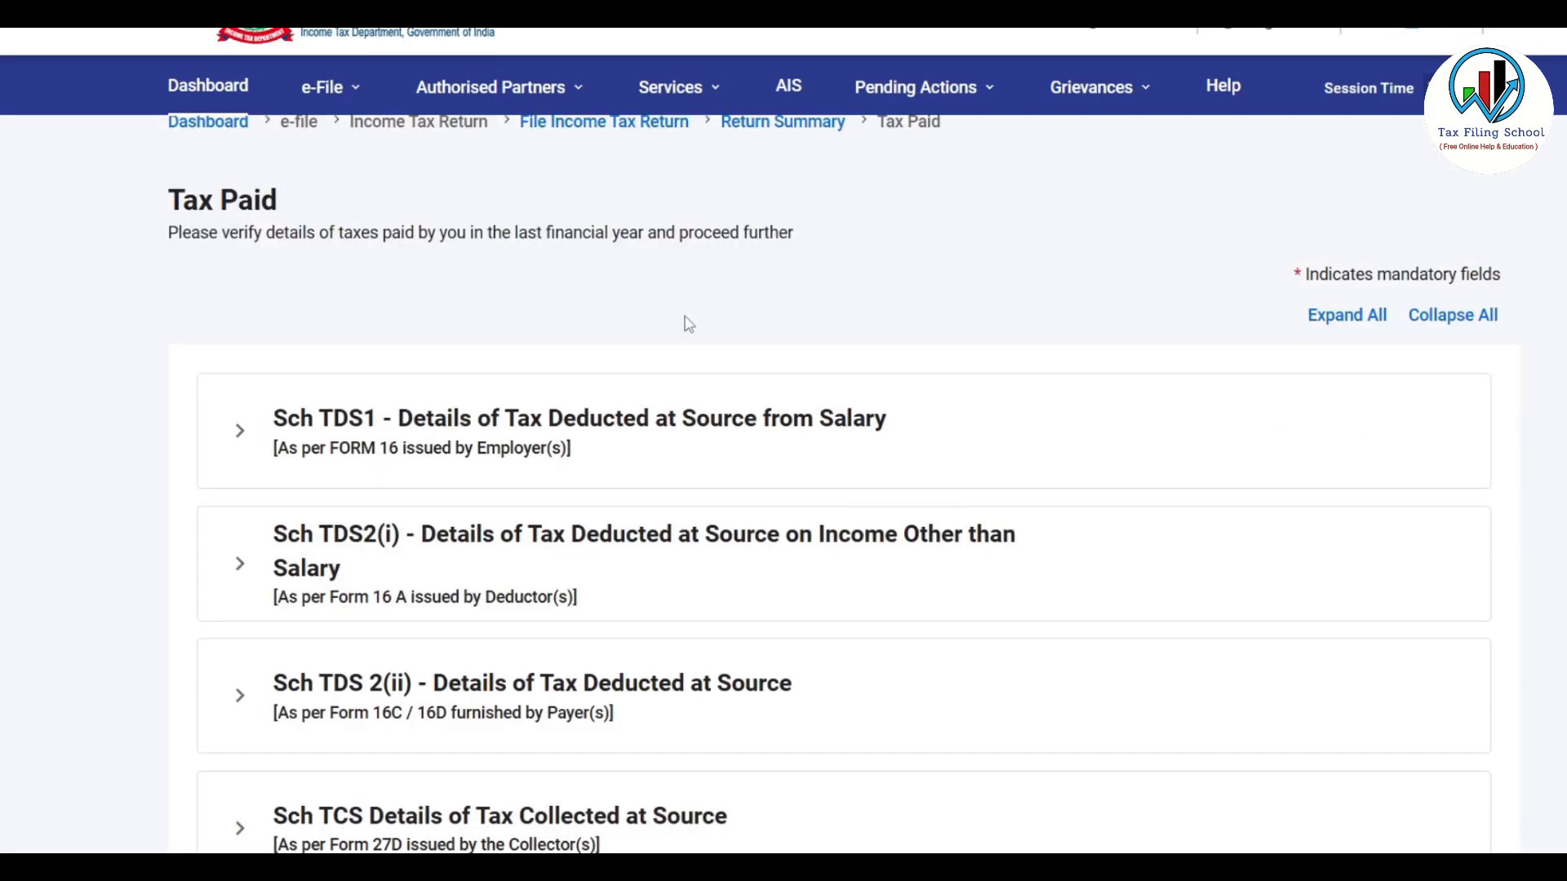
# Check Cols 5–9 of the Sch TDS2(i) 194J(b) entry and tick row 1 for correction
pyautogui.scroll(-3, 688, 324)
pyautogui.scroll(1, 693, 465)
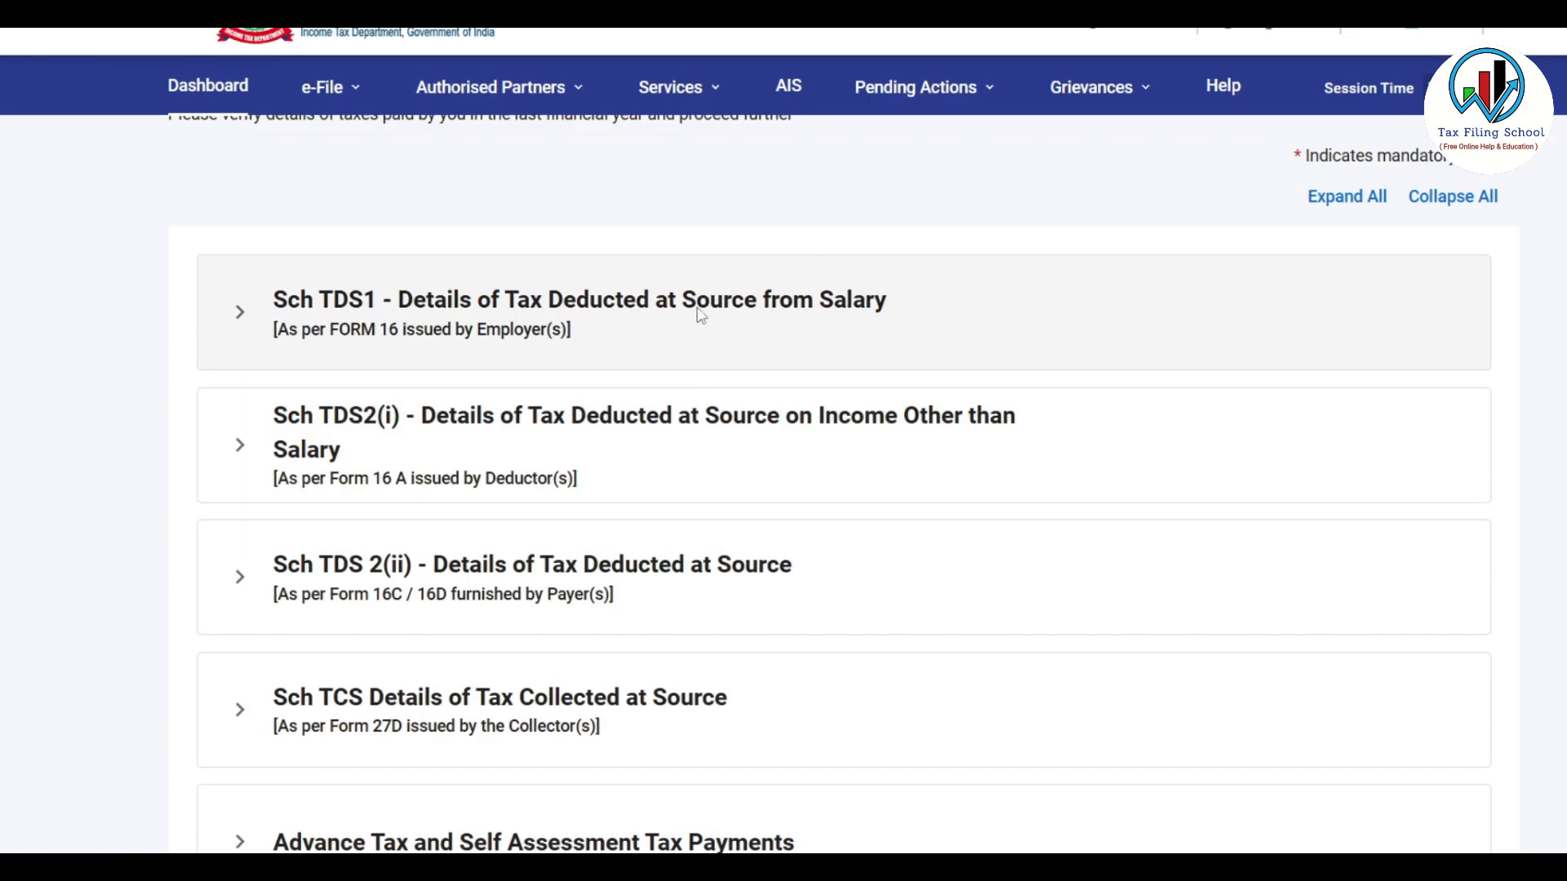
pyautogui.click(839, 317)
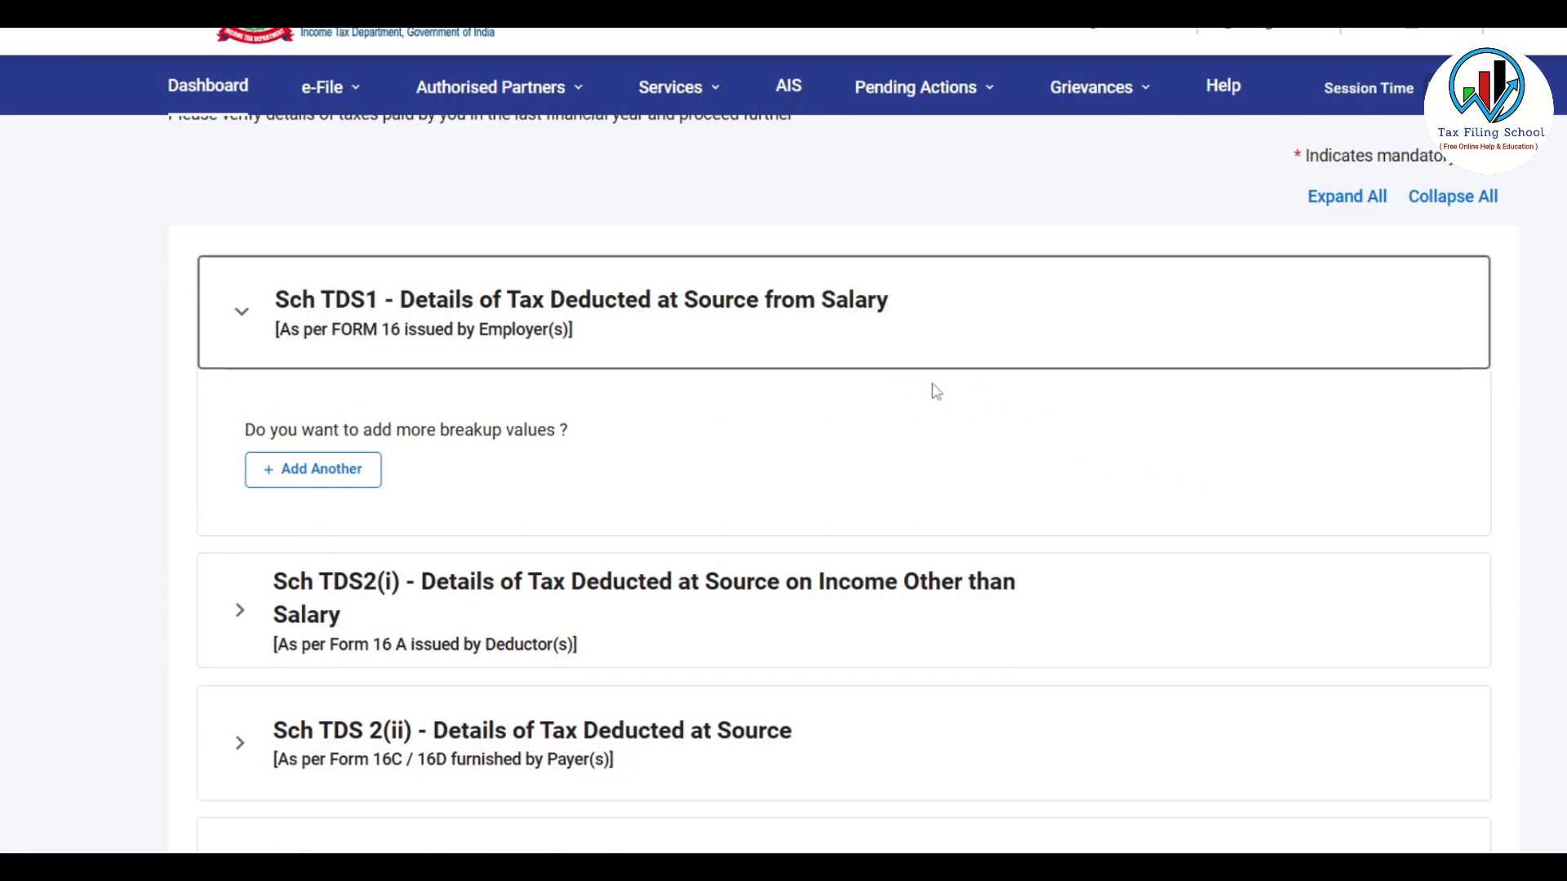
pyautogui.click(884, 321)
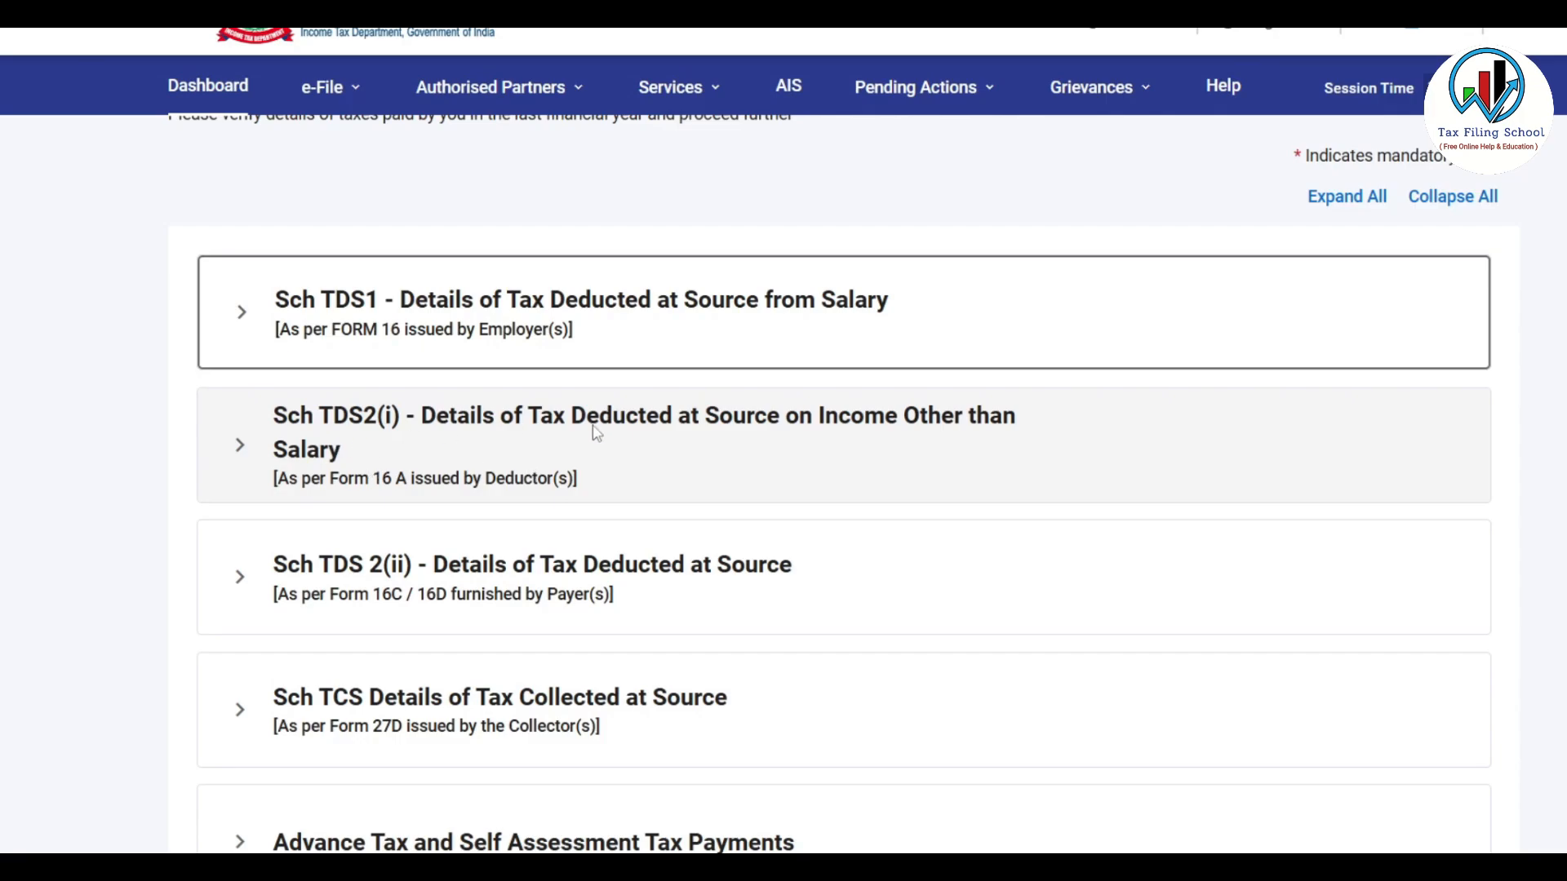
pyautogui.click(823, 453)
pyautogui.scroll(-3, 816, 445)
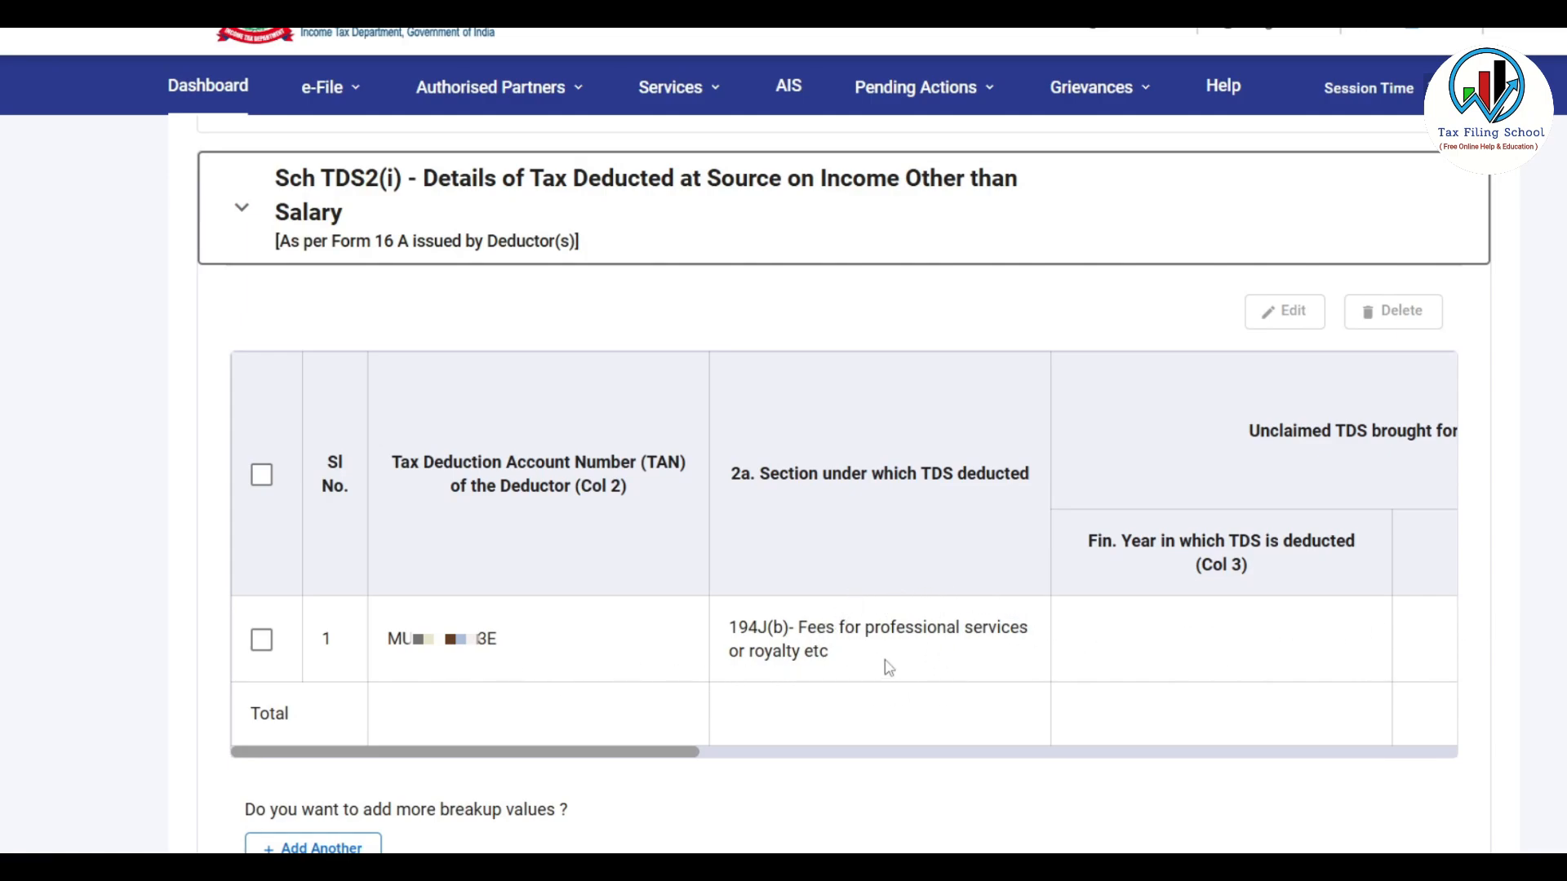
pyautogui.moveTo(623, 762); pyautogui.dragTo(1158, 768)
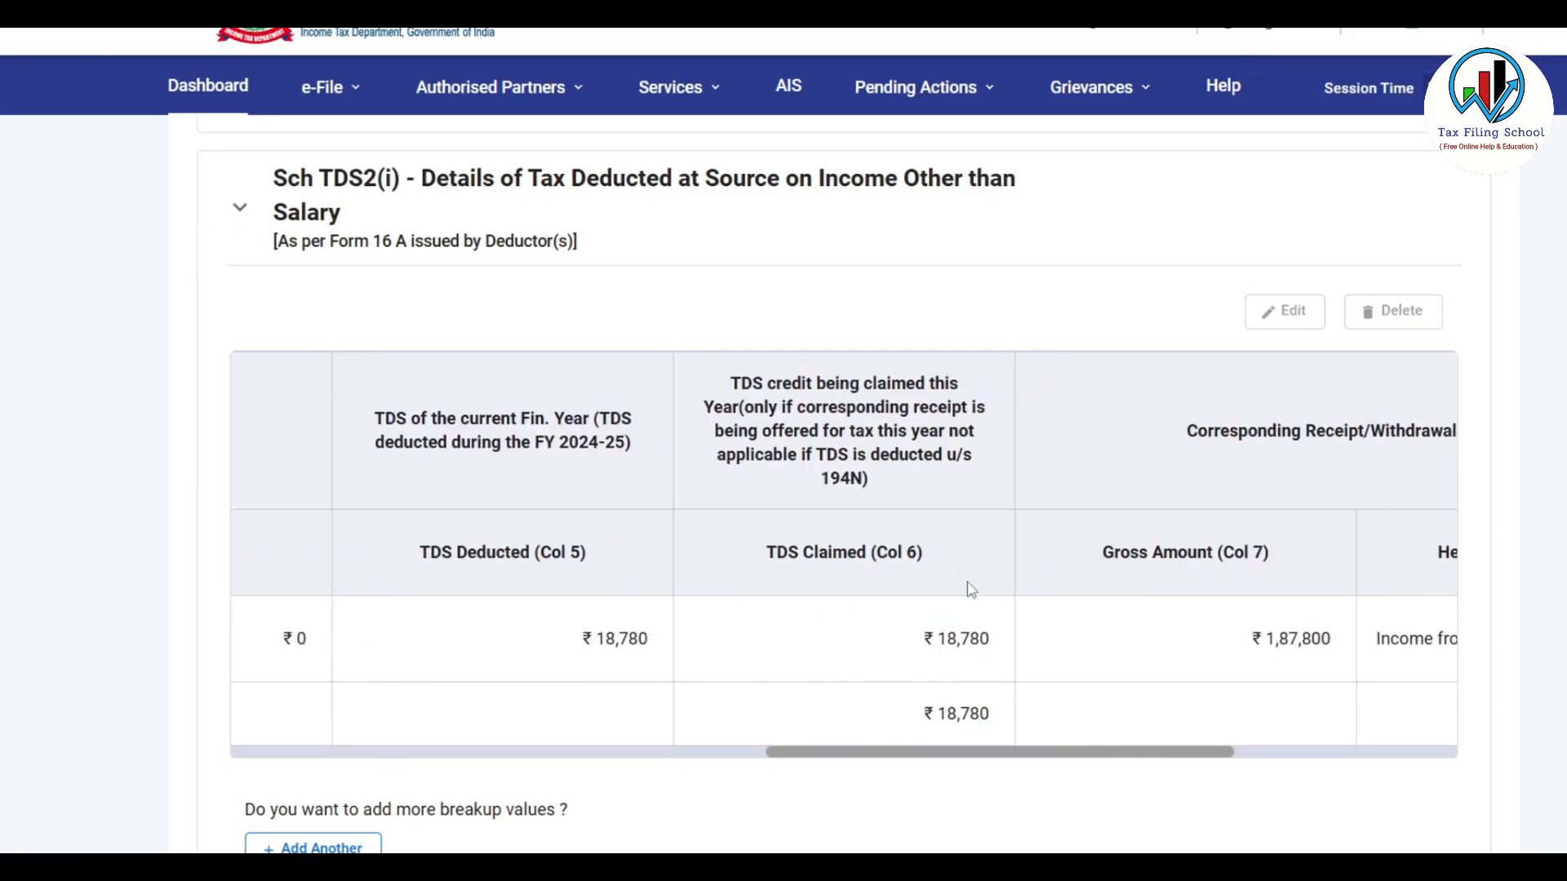
pyautogui.moveTo(1186, 754); pyautogui.dragTo(1297, 761)
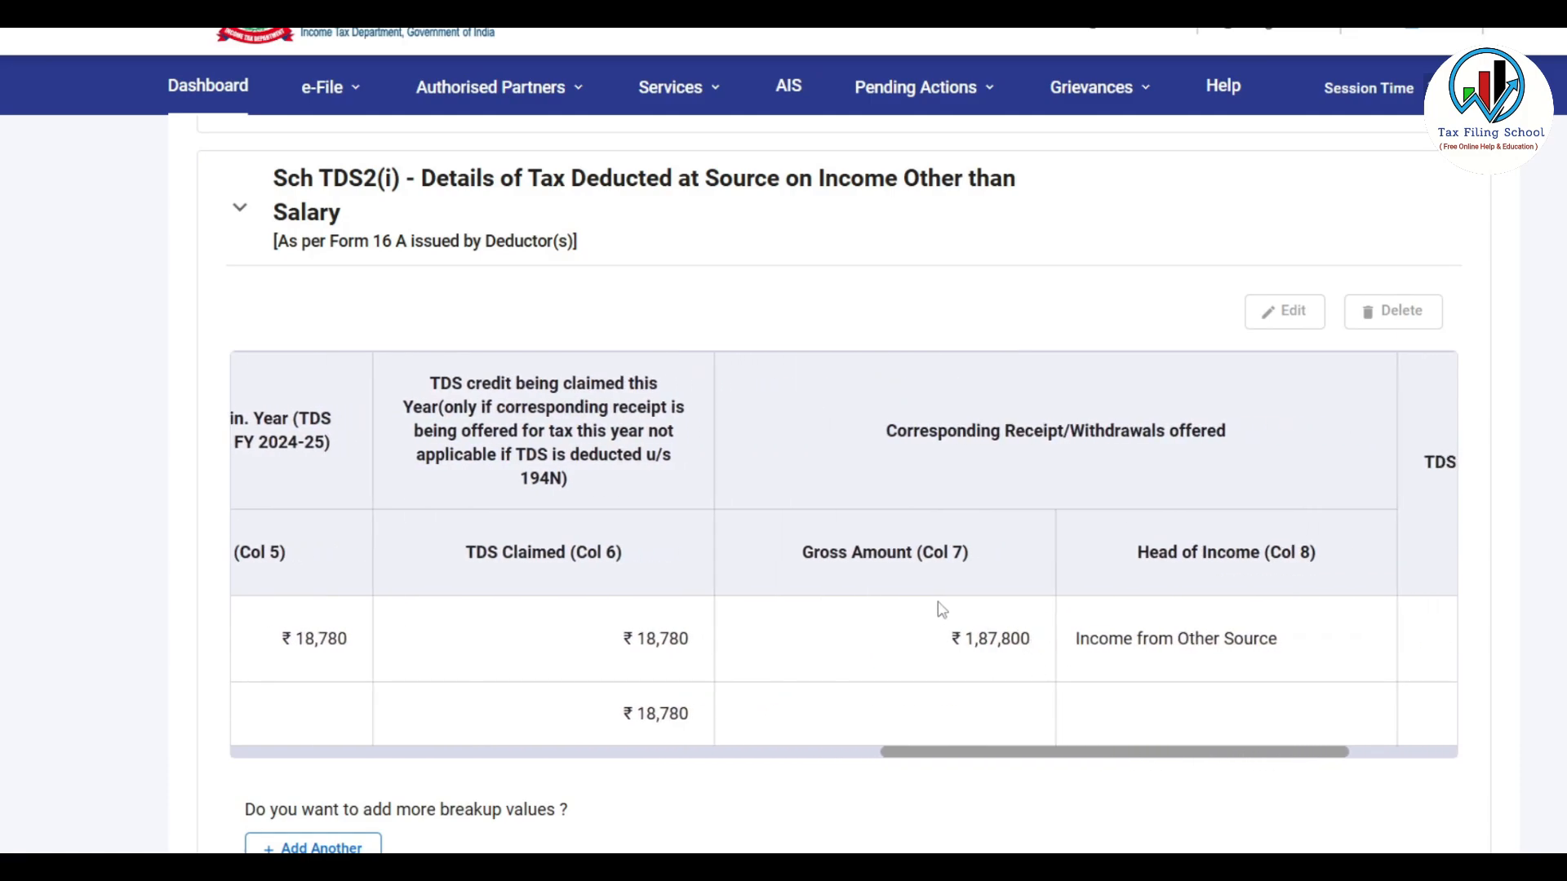
pyautogui.moveTo(1263, 752); pyautogui.dragTo(1351, 765)
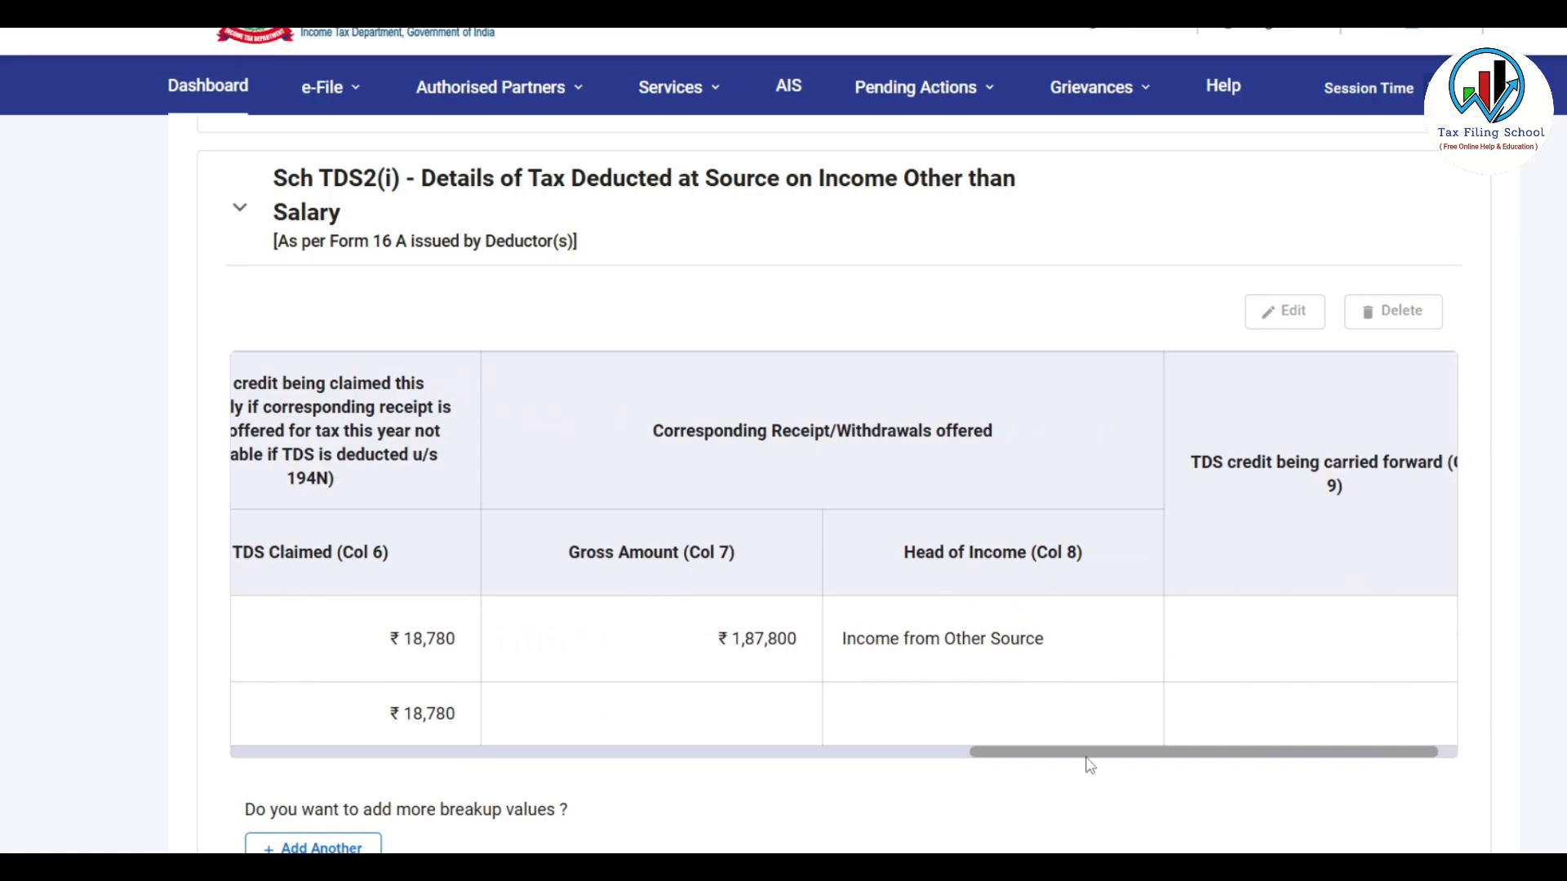
pyautogui.moveTo(1172, 760); pyautogui.dragTo(973, 654)
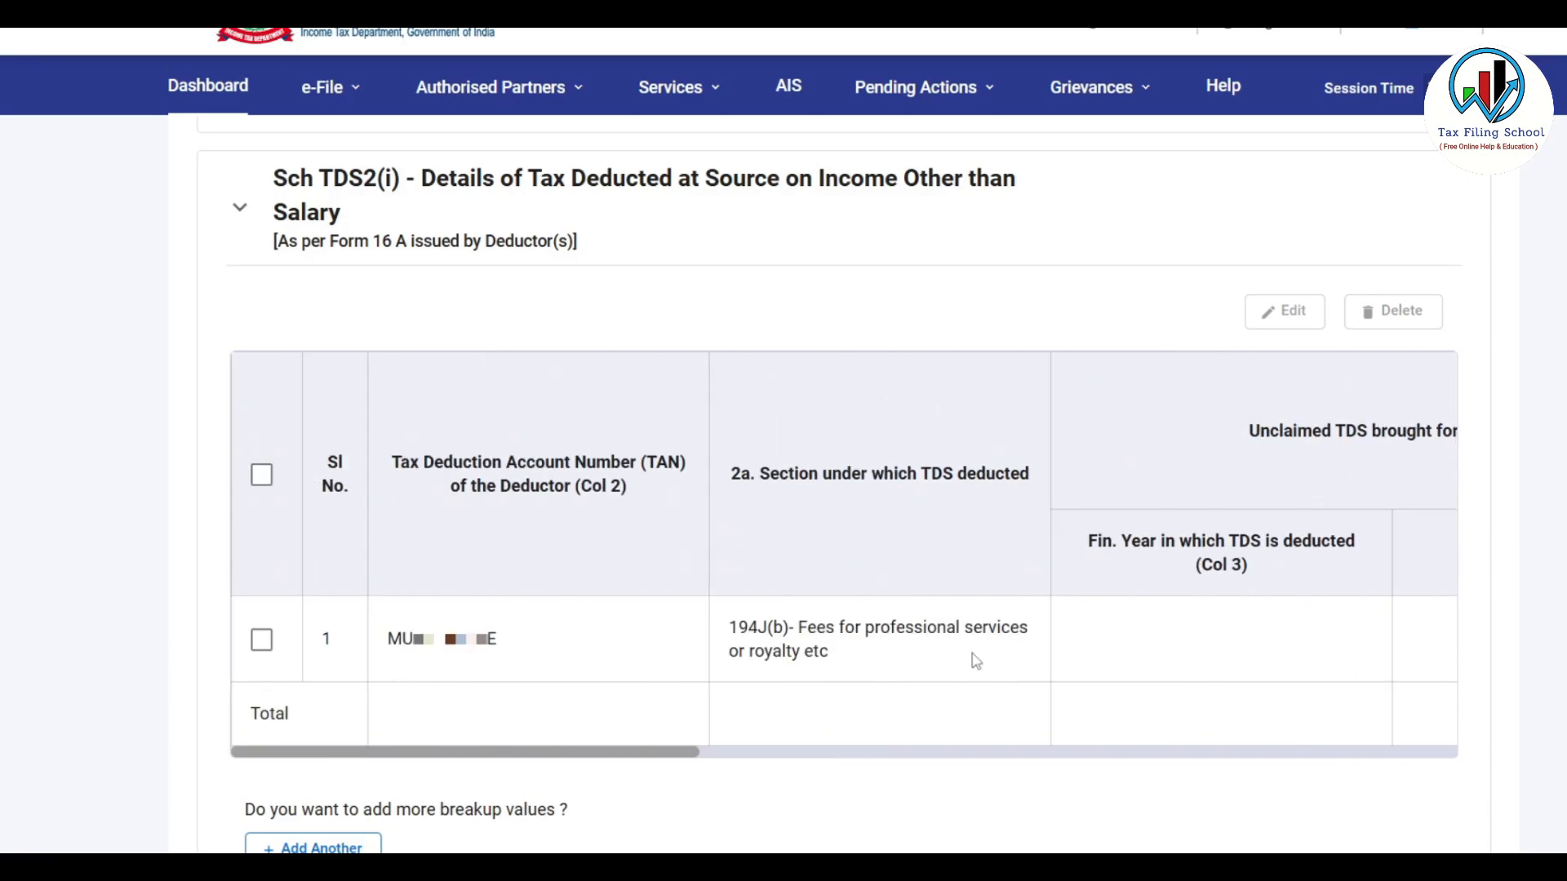
pyautogui.click(262, 642)
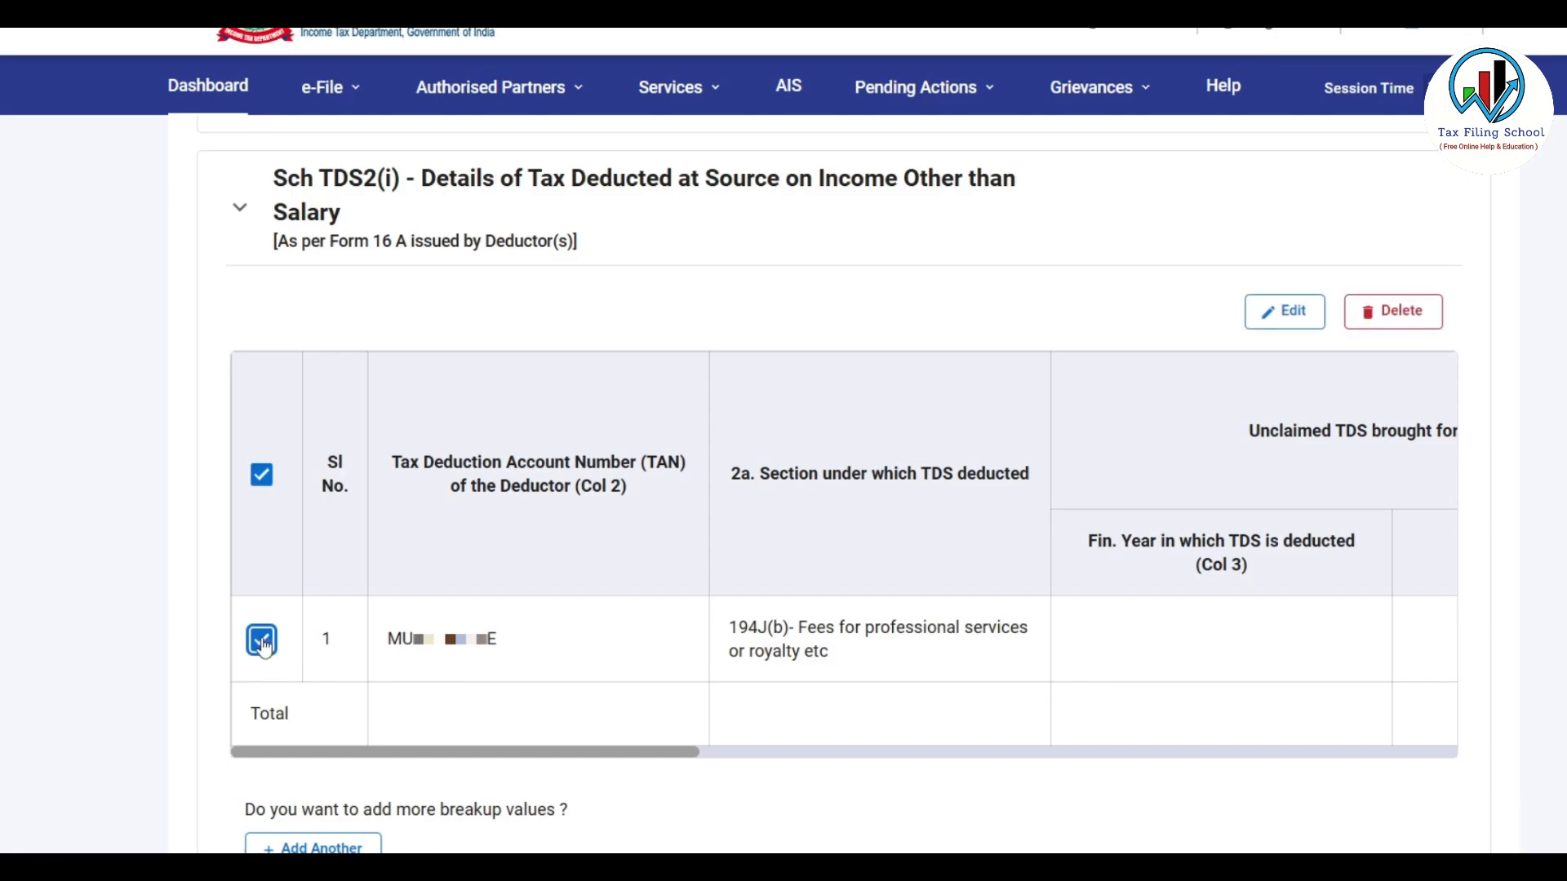
# Change the ₹1,87,800 TDS entry's Head of Income to Income from Business and Profession and save
pyautogui.click(1287, 315)
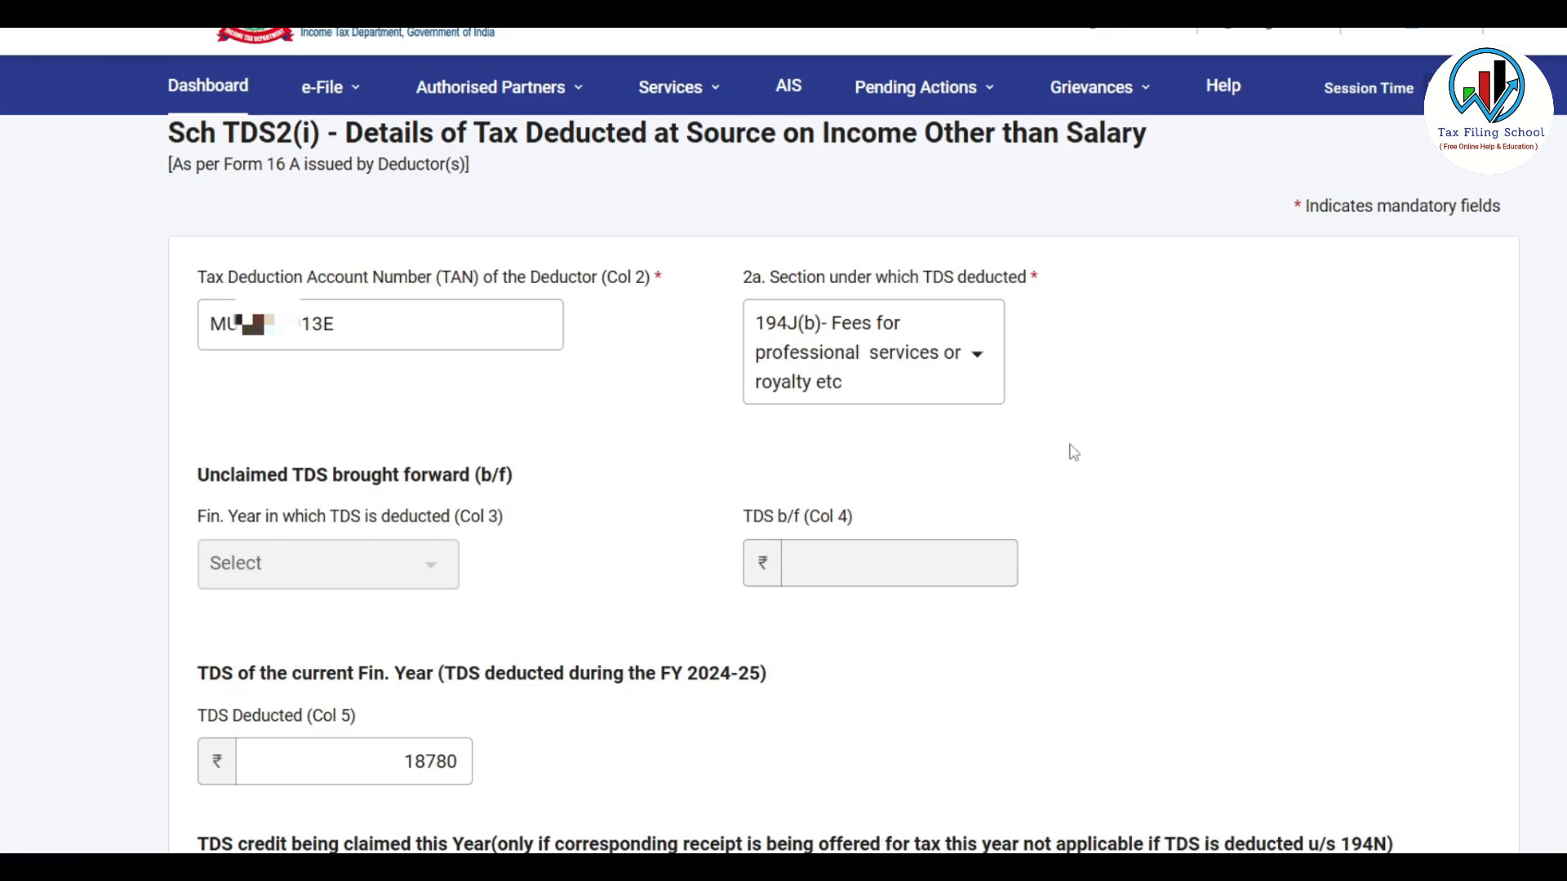
pyautogui.scroll(-4, 1074, 453)
pyautogui.scroll(-4, 1075, 451)
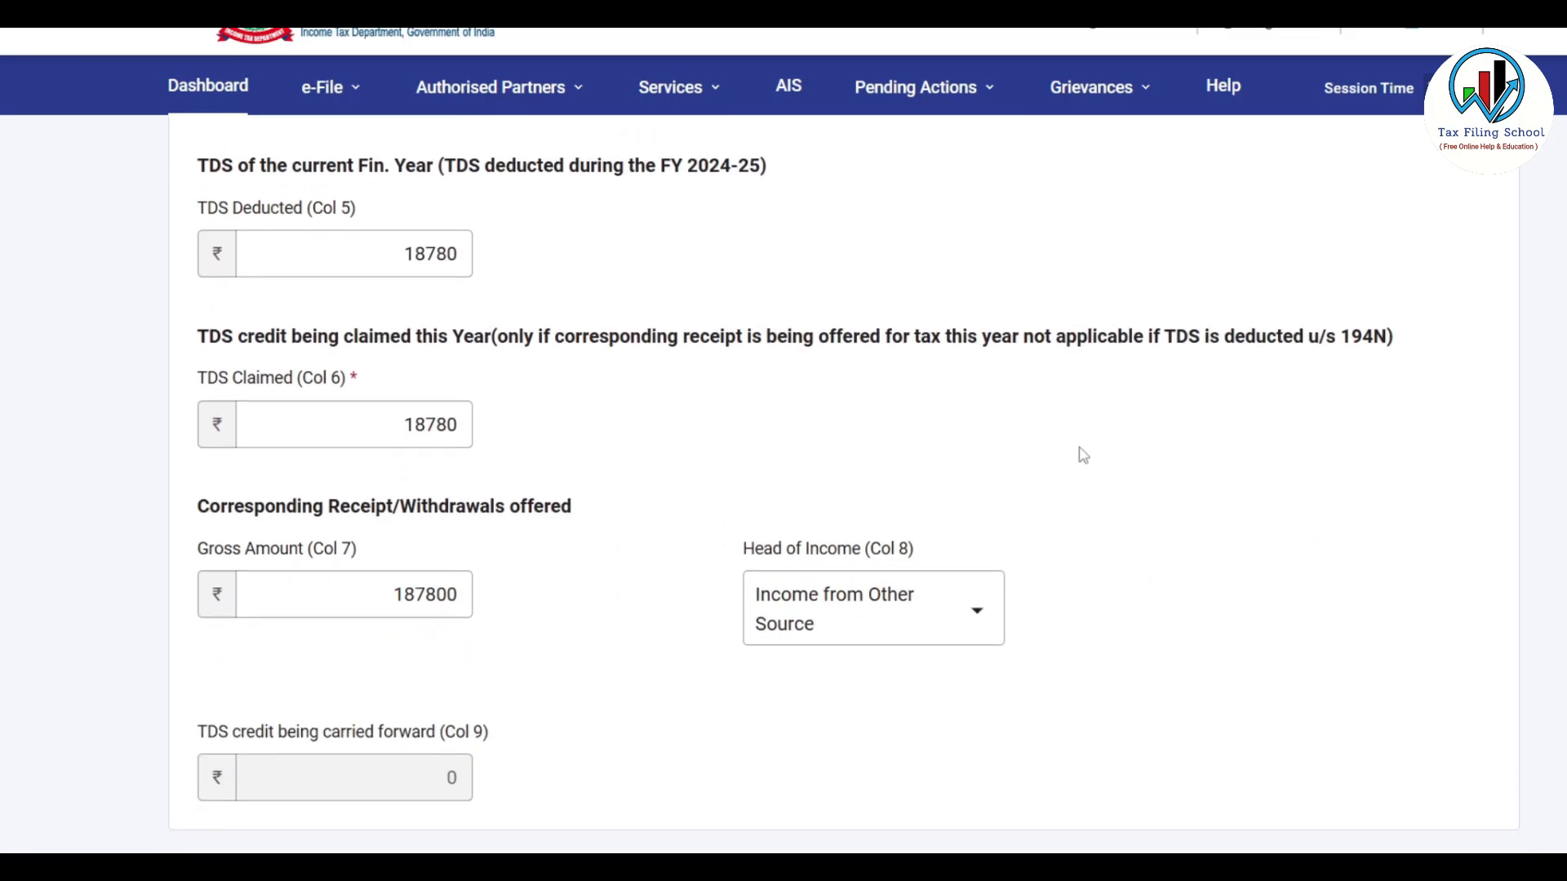
pyautogui.click(977, 412)
pyautogui.click(978, 412)
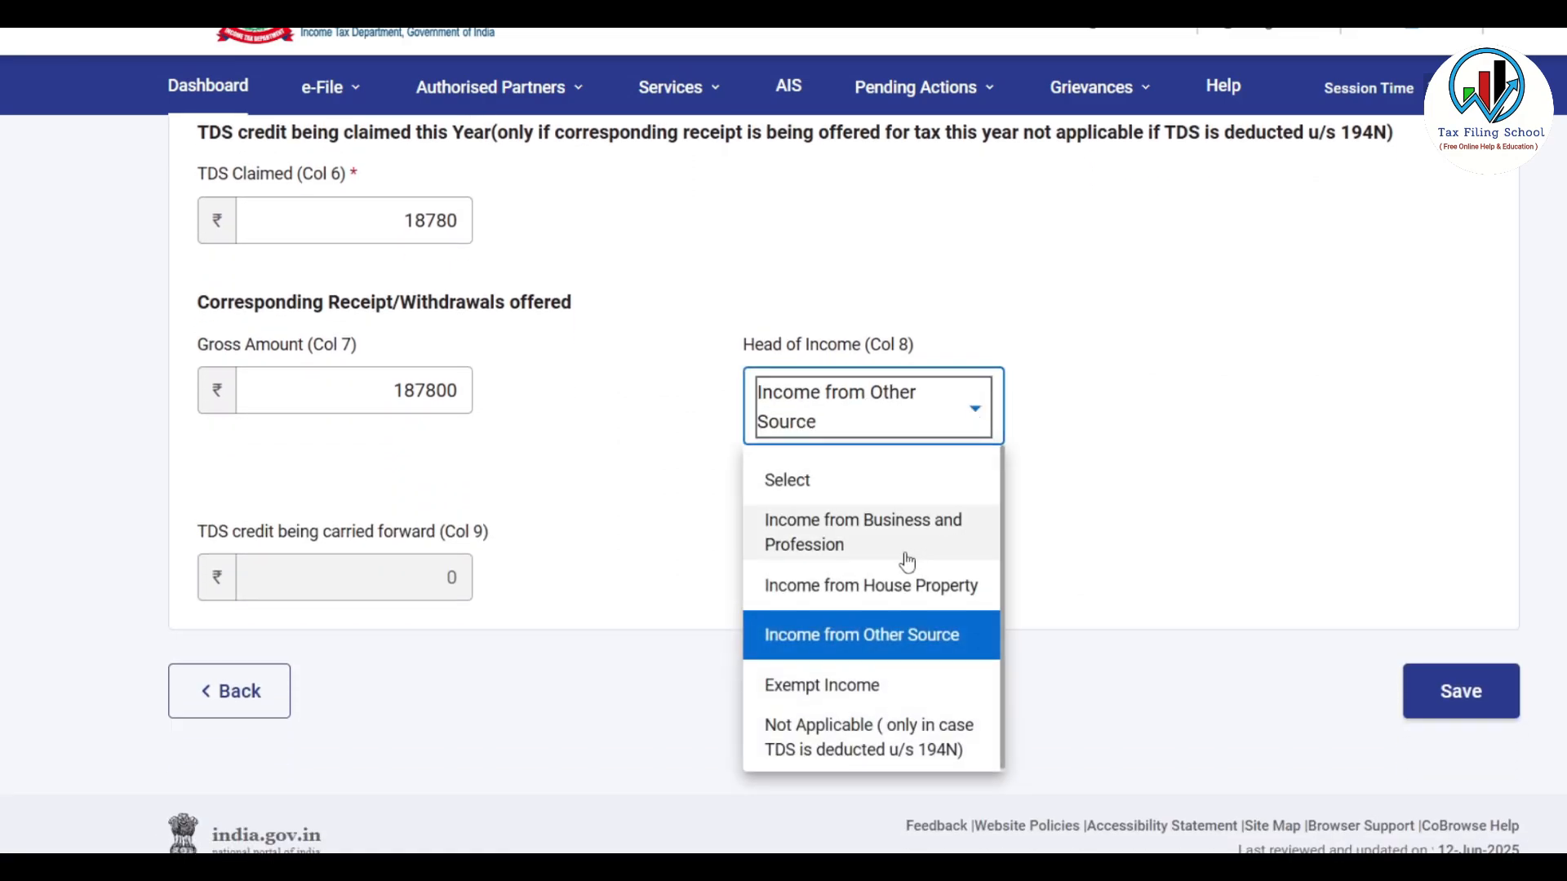
pyautogui.click(931, 543)
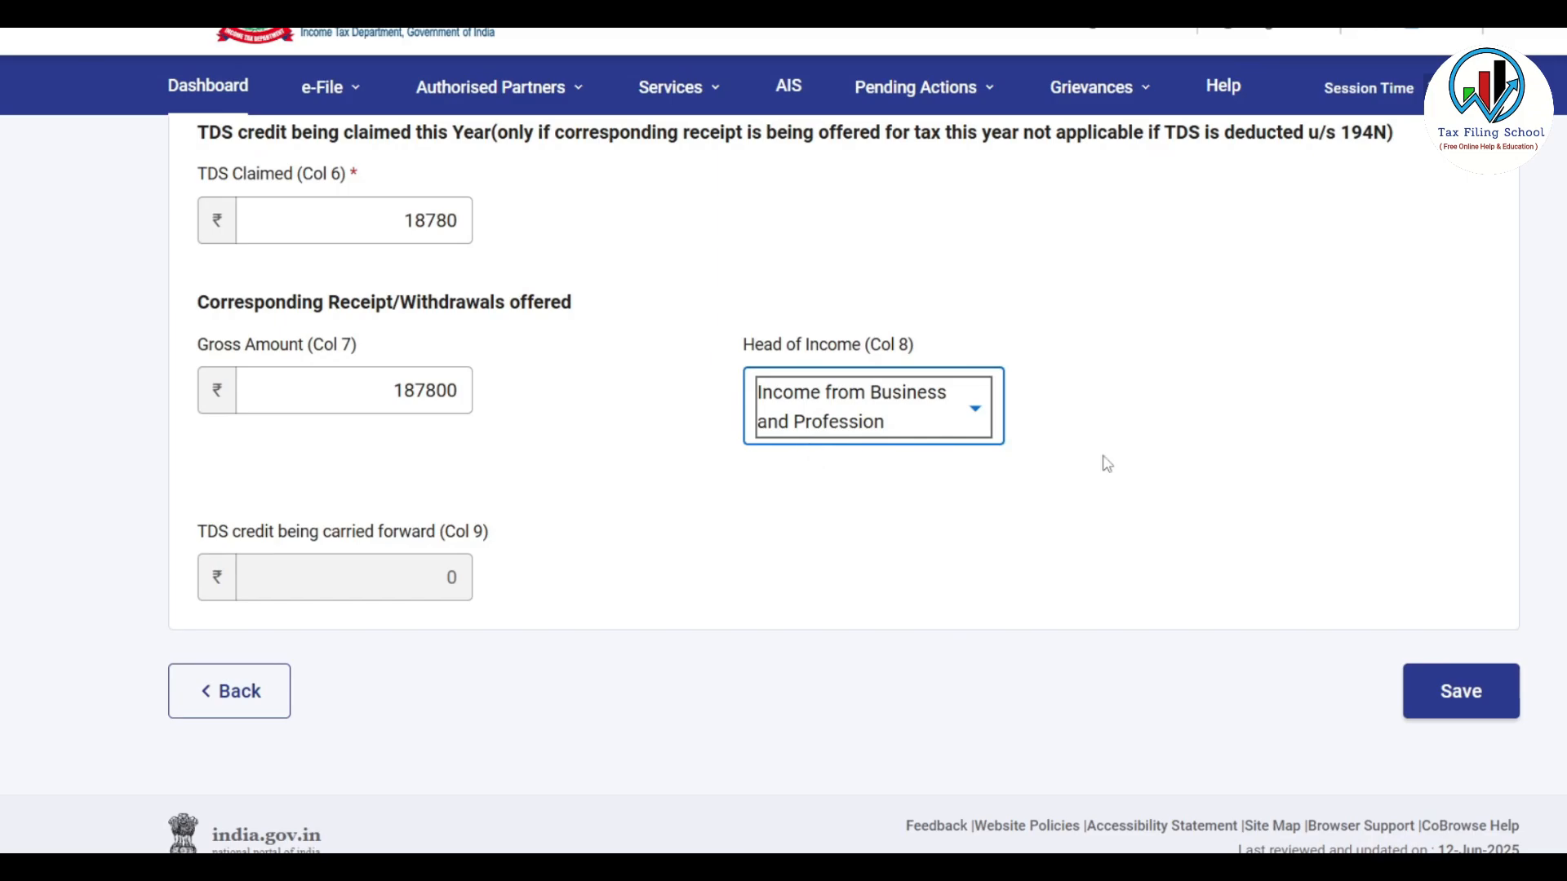
pyautogui.scroll(-1, 1106, 463)
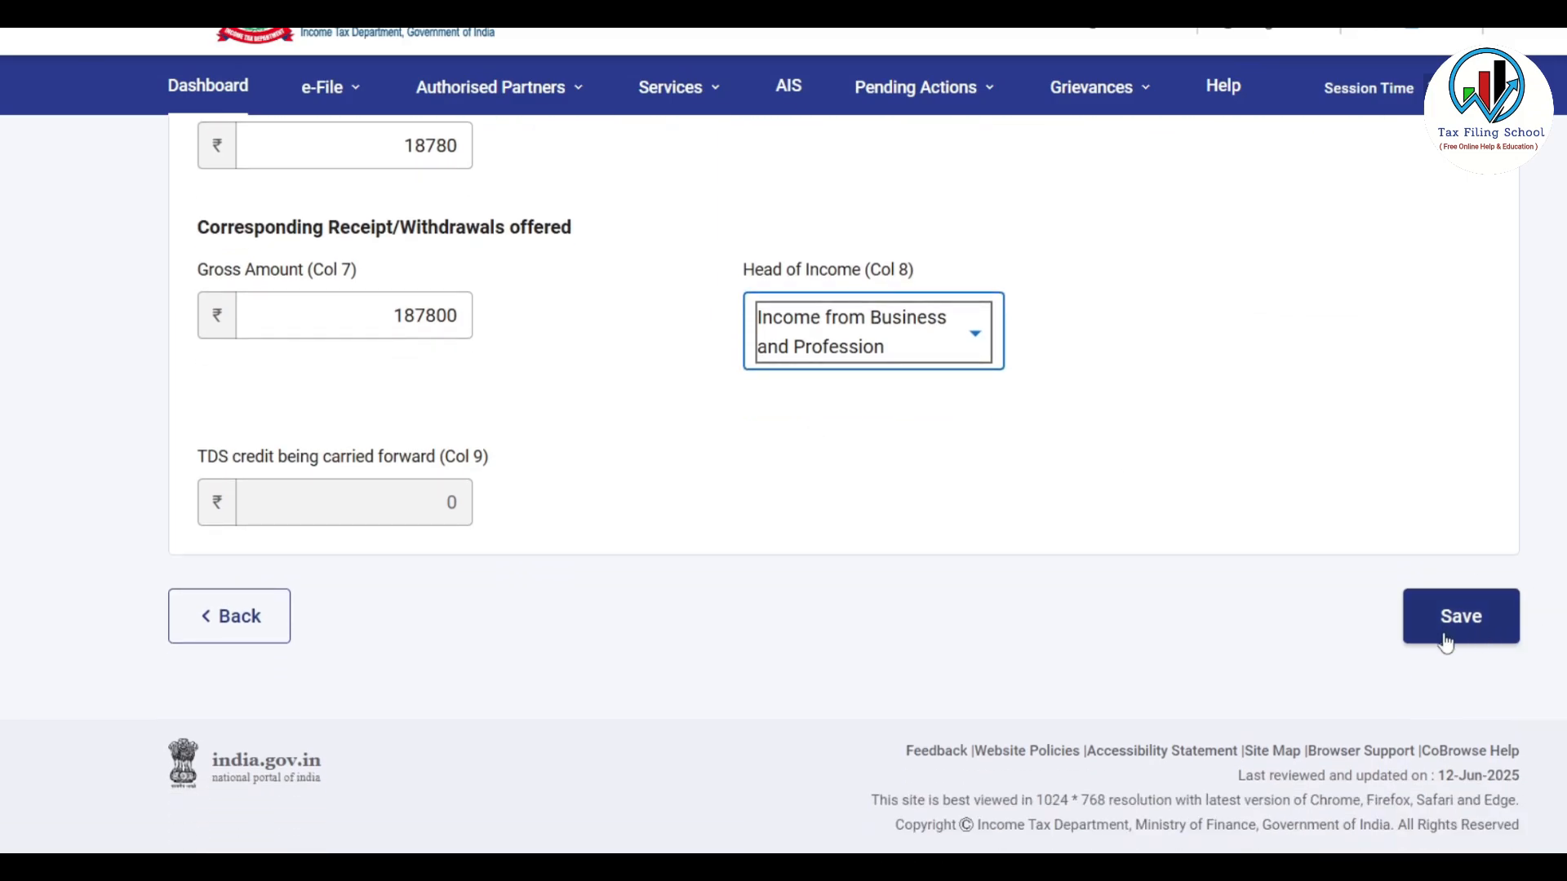
pyautogui.click(1475, 630)
pyautogui.scroll(-2, 758, 564)
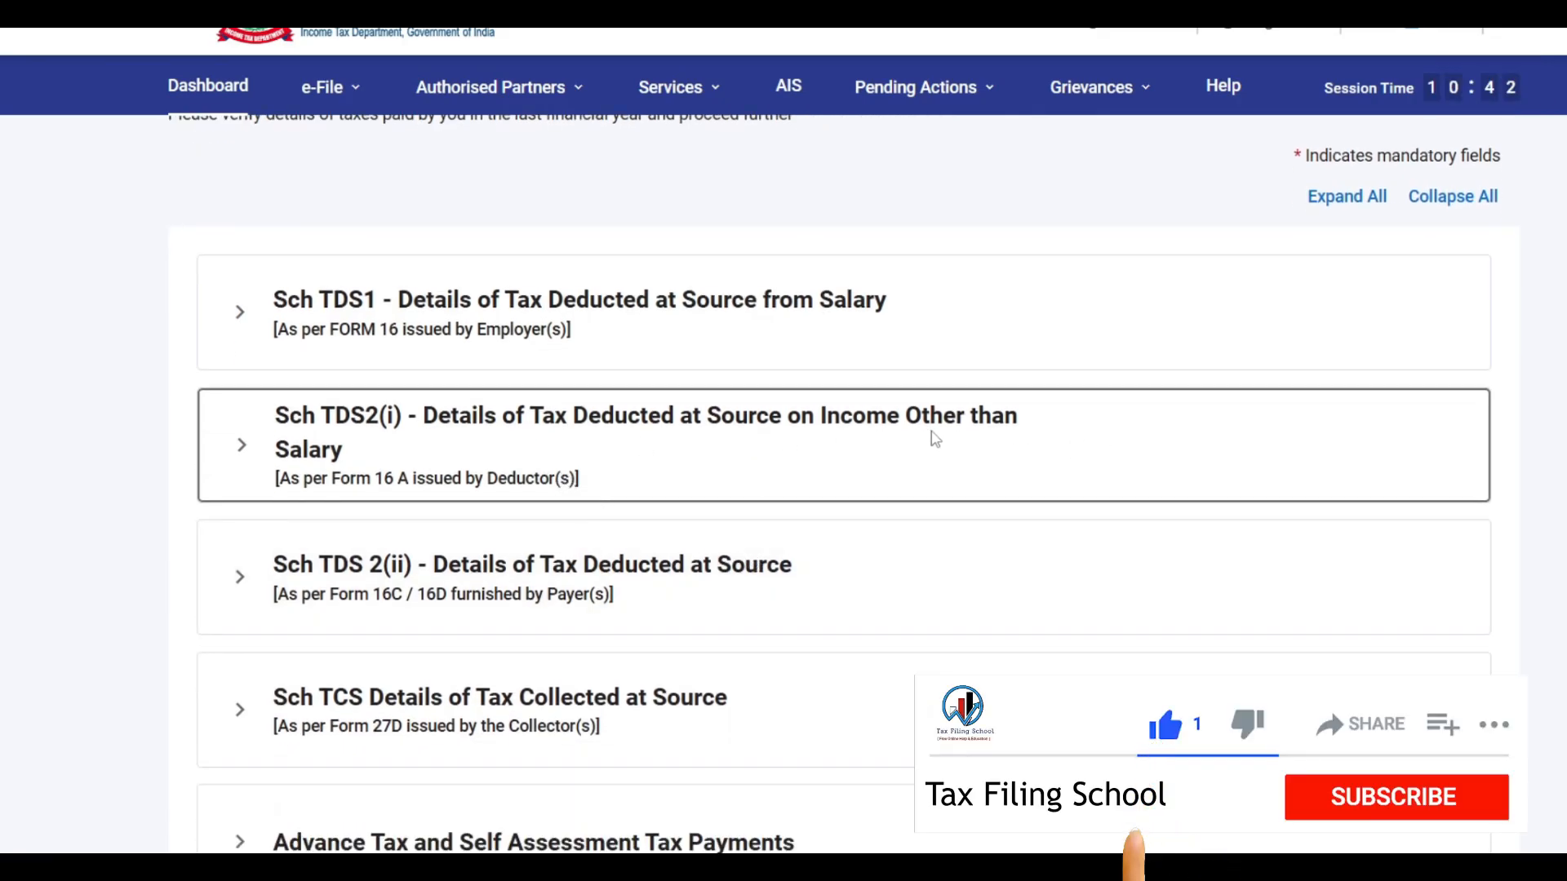
# Verify Col 8 reads Business and Profession and that Advance Tax payments are empty, totalling ₹18,780
pyautogui.click(988, 447)
pyautogui.moveTo(987, 635); pyautogui.dragTo(1378, 643)
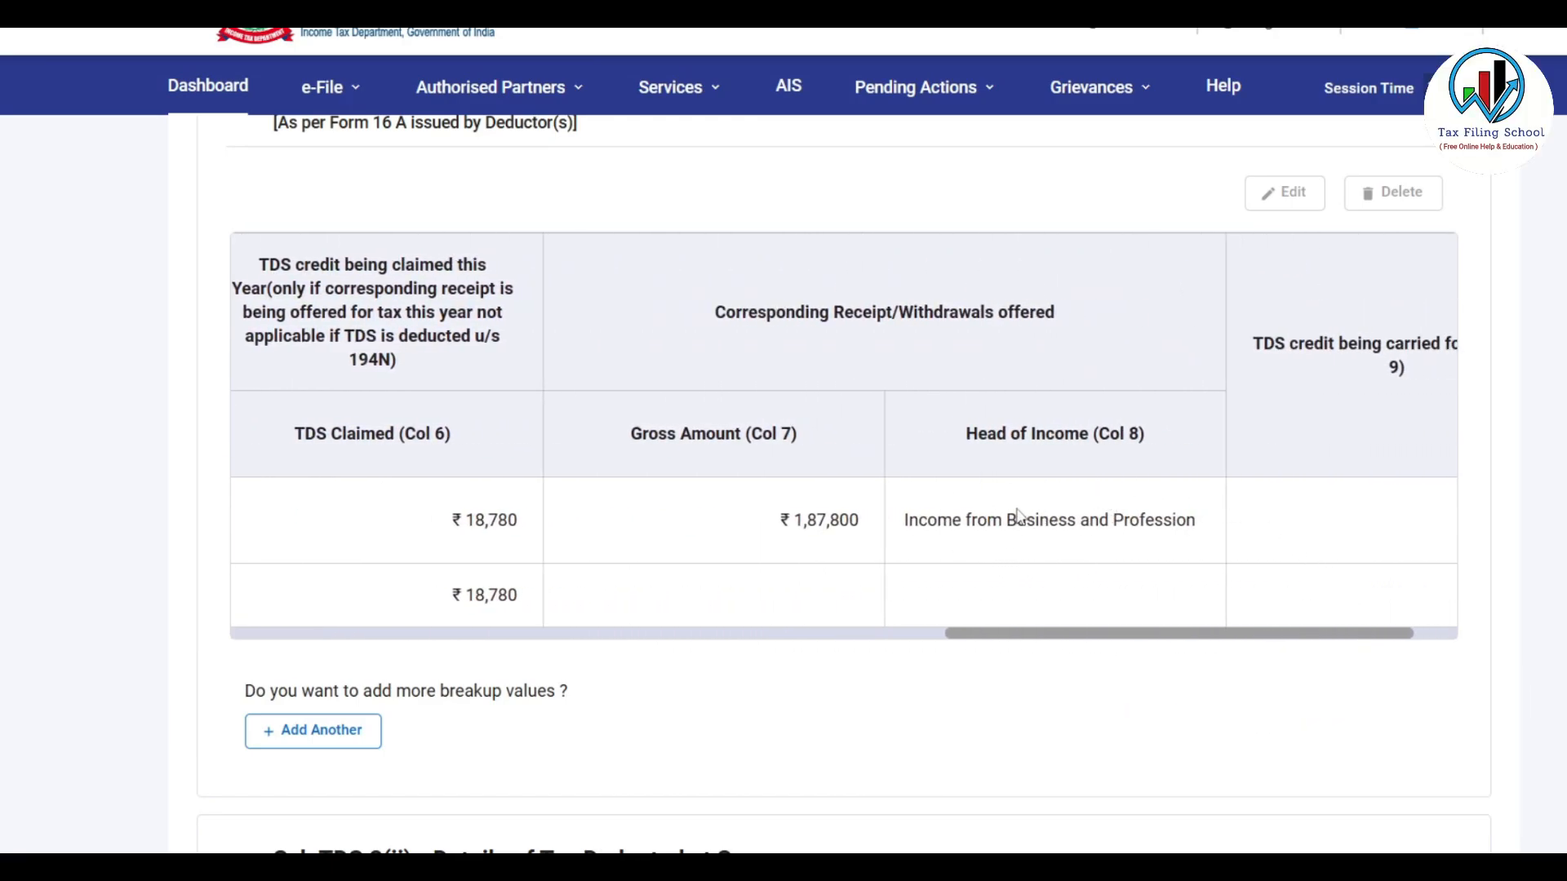
pyautogui.scroll(2, 898, 555)
pyautogui.scroll(-9, 752, 566)
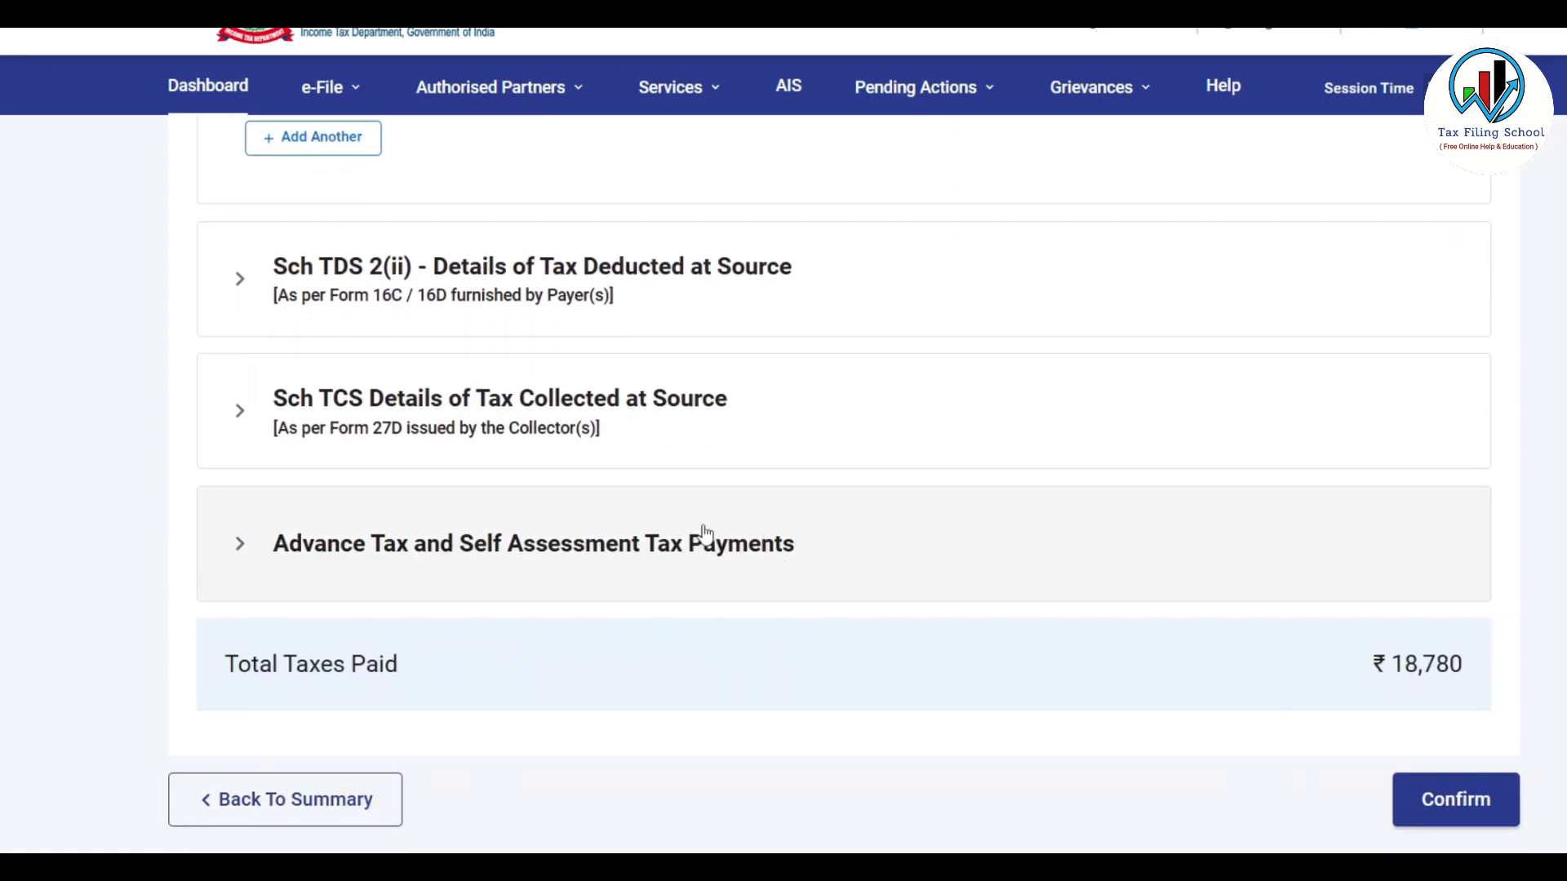
pyautogui.click(715, 558)
pyautogui.scroll(-2, 727, 546)
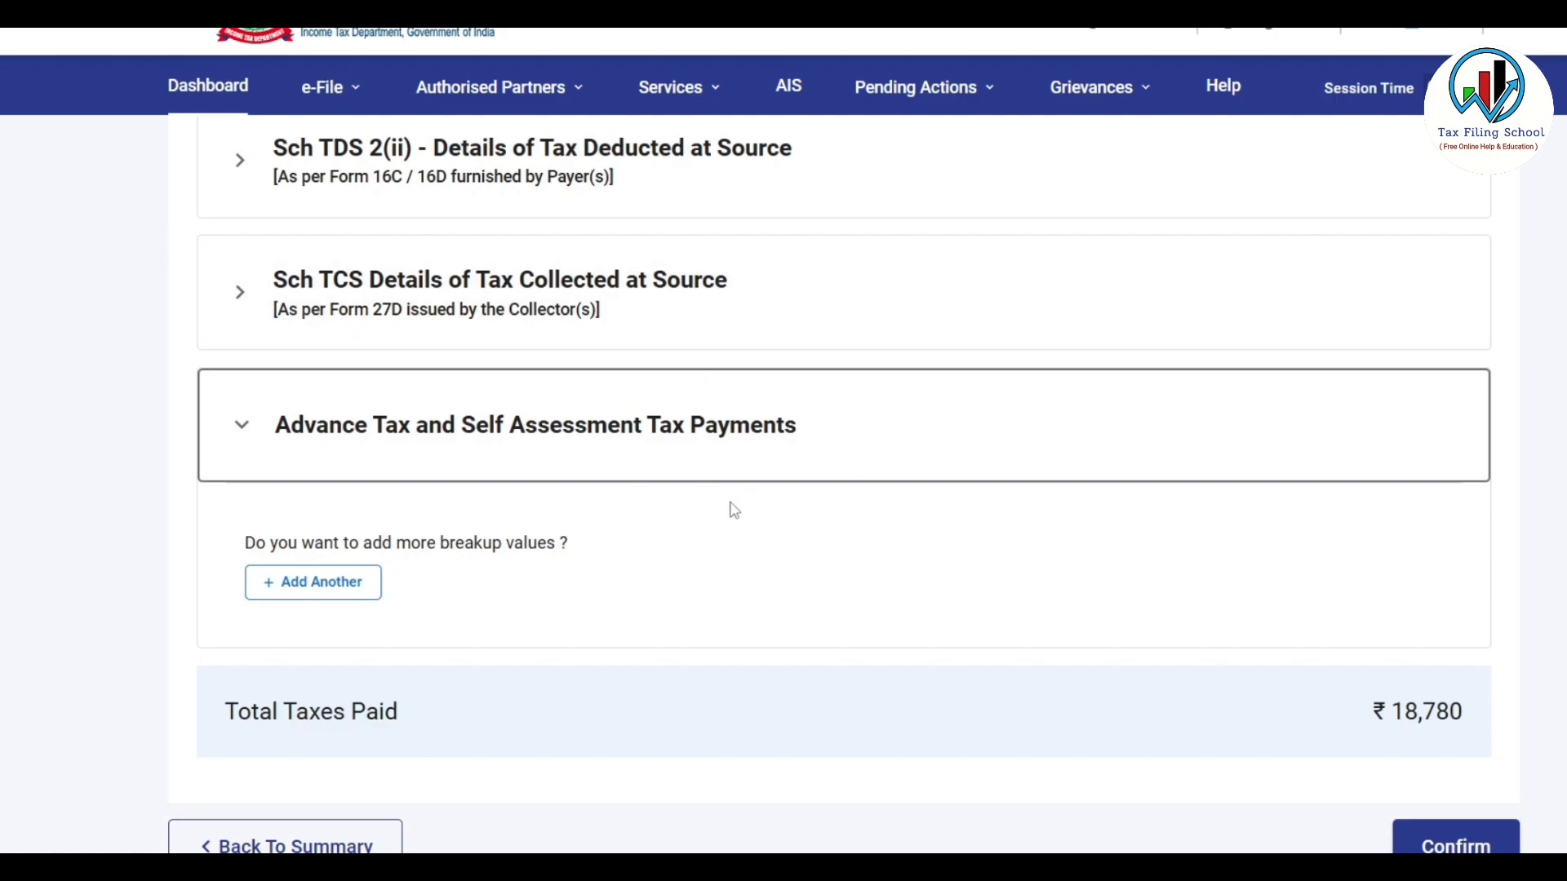
pyautogui.scroll(-1, 804, 487)
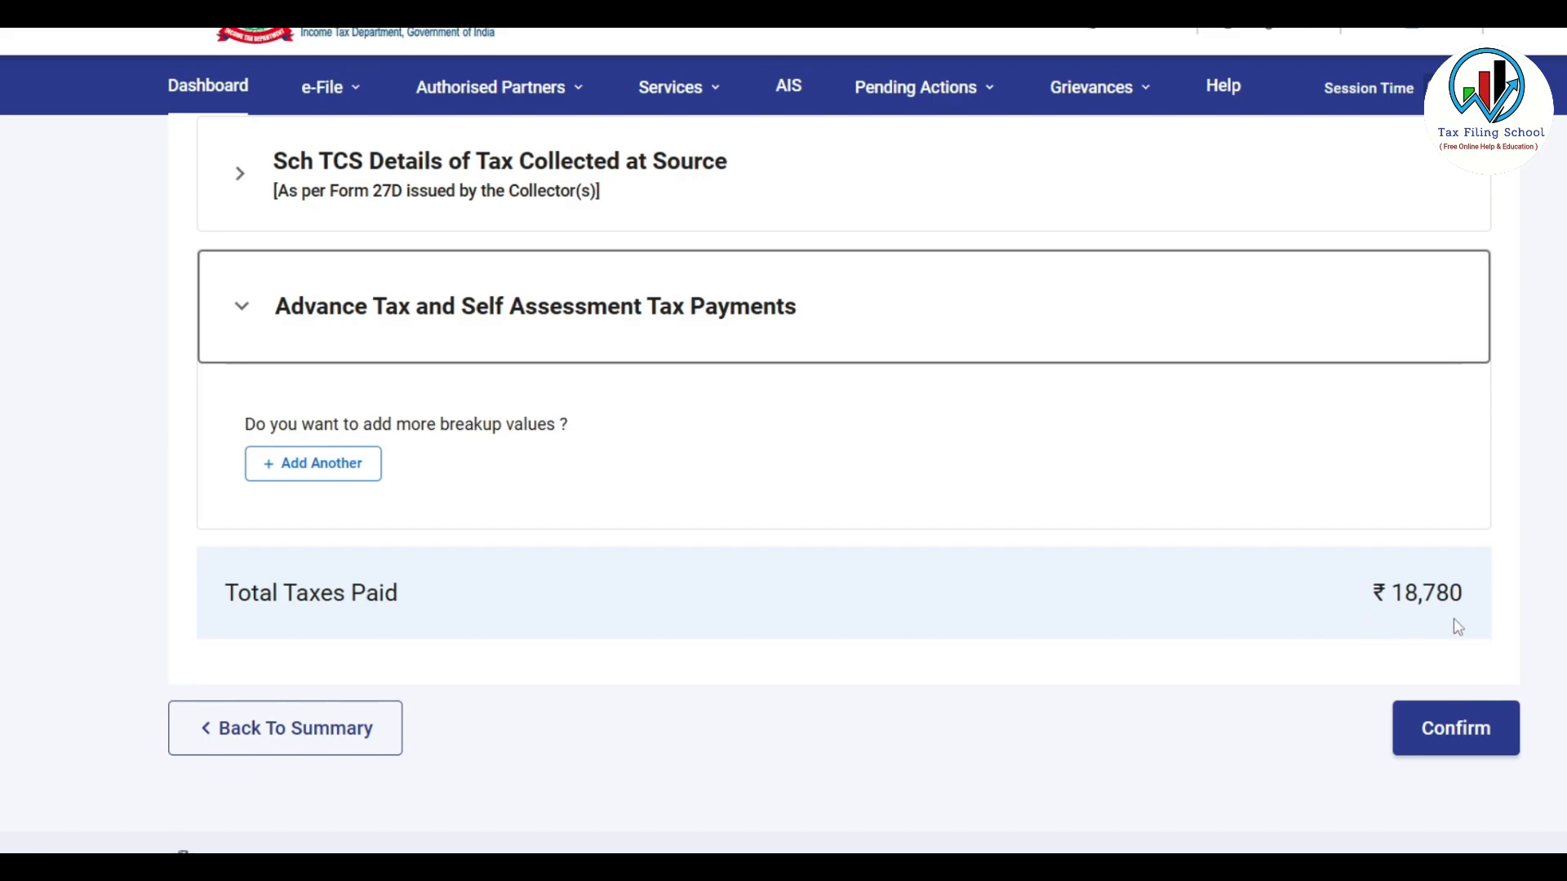
# Confirm the Tax Paid section at ₹18,780
pyautogui.click(1447, 733)
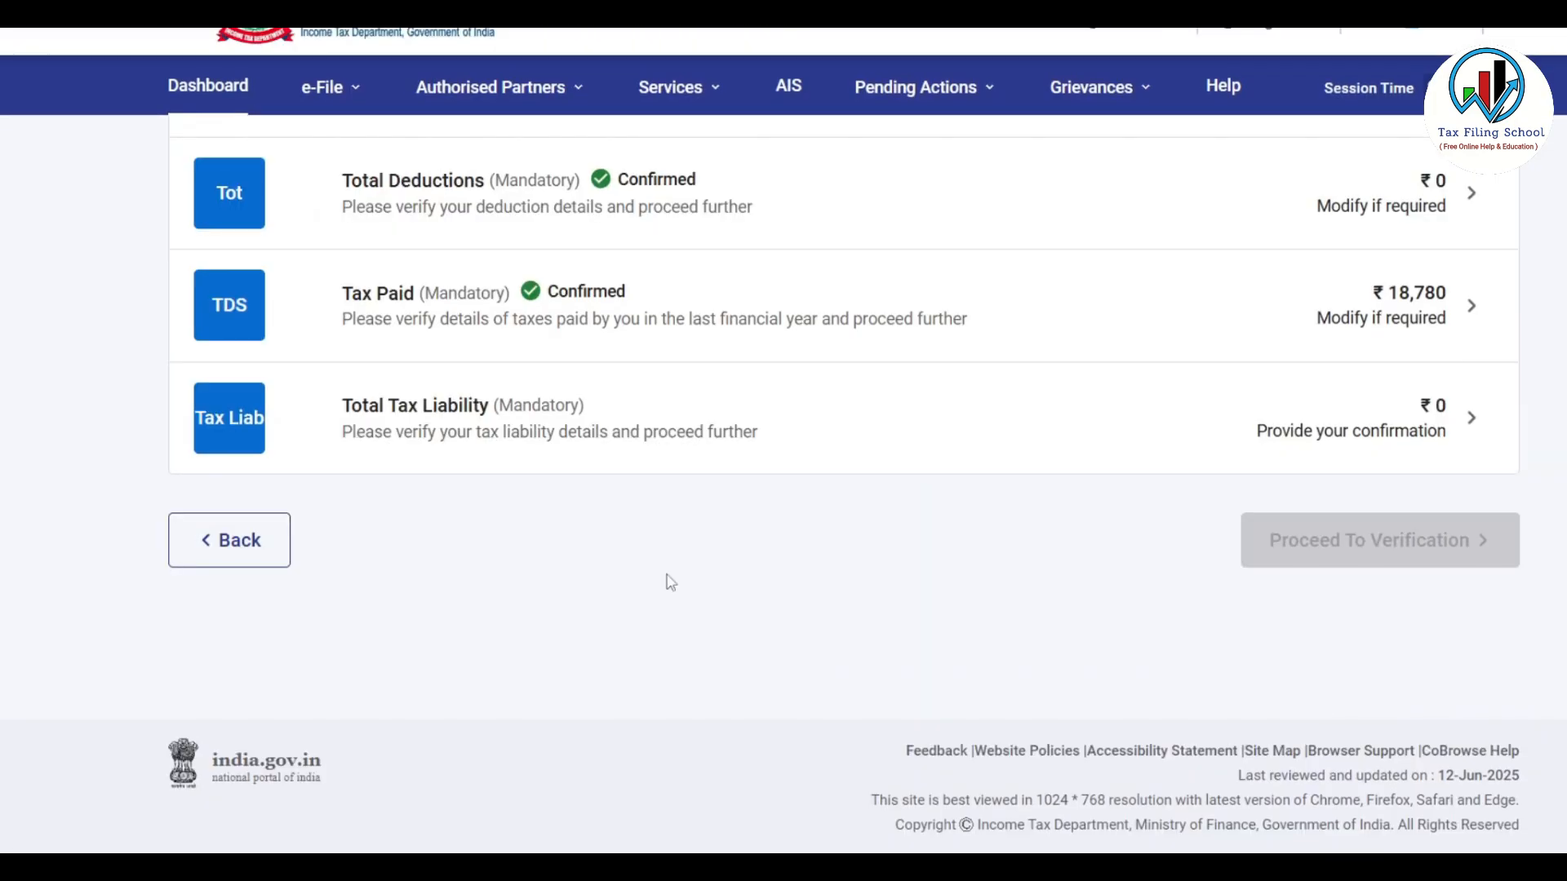
pyautogui.scroll(3, 669, 578)
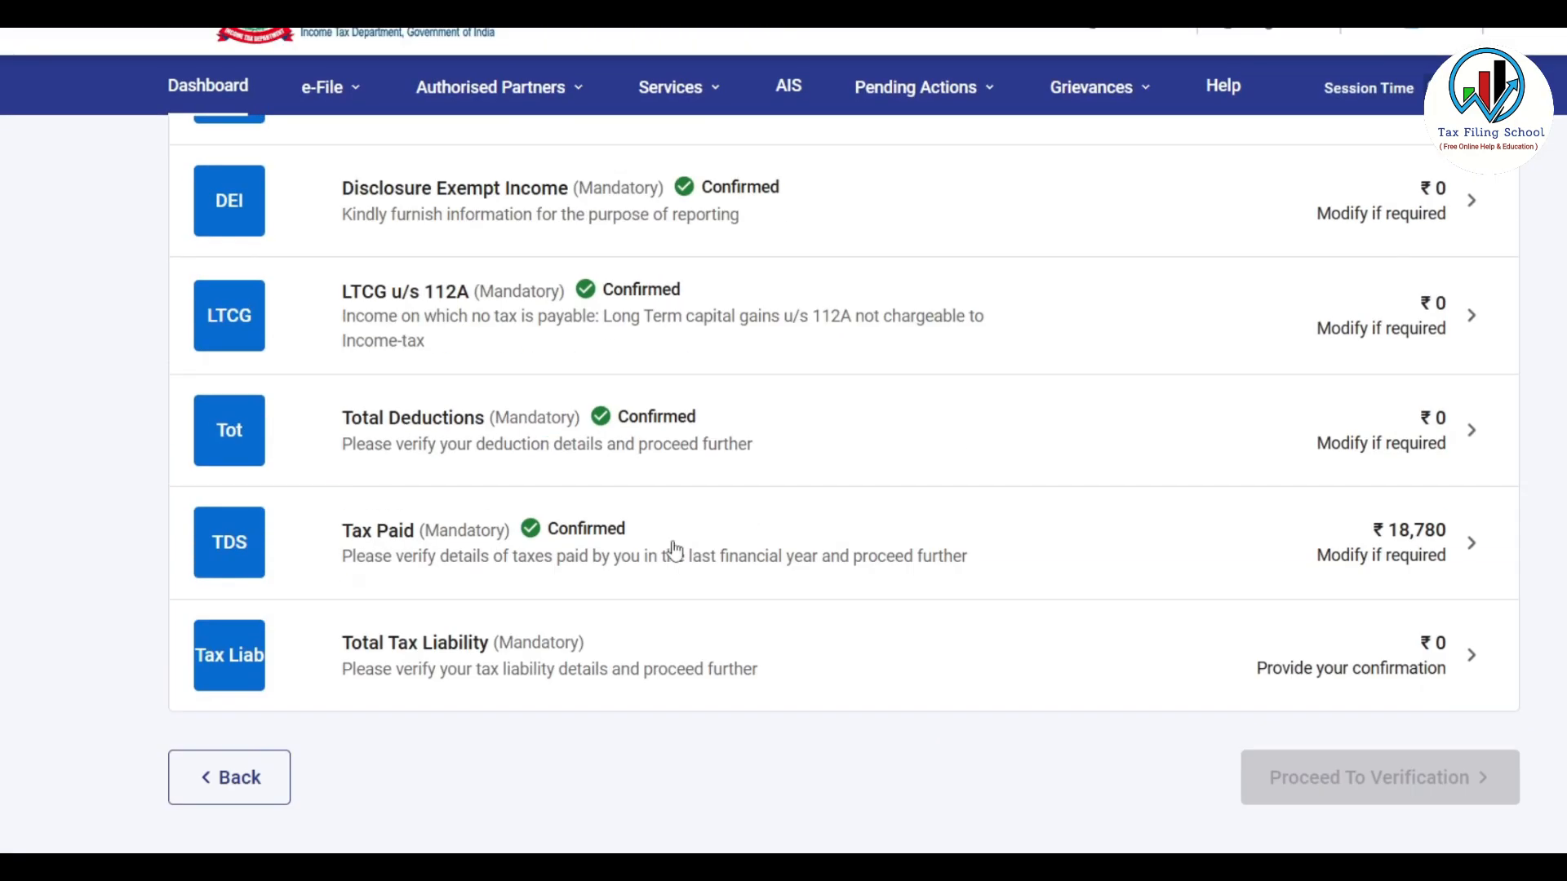
pyautogui.scroll(-2, 706, 343)
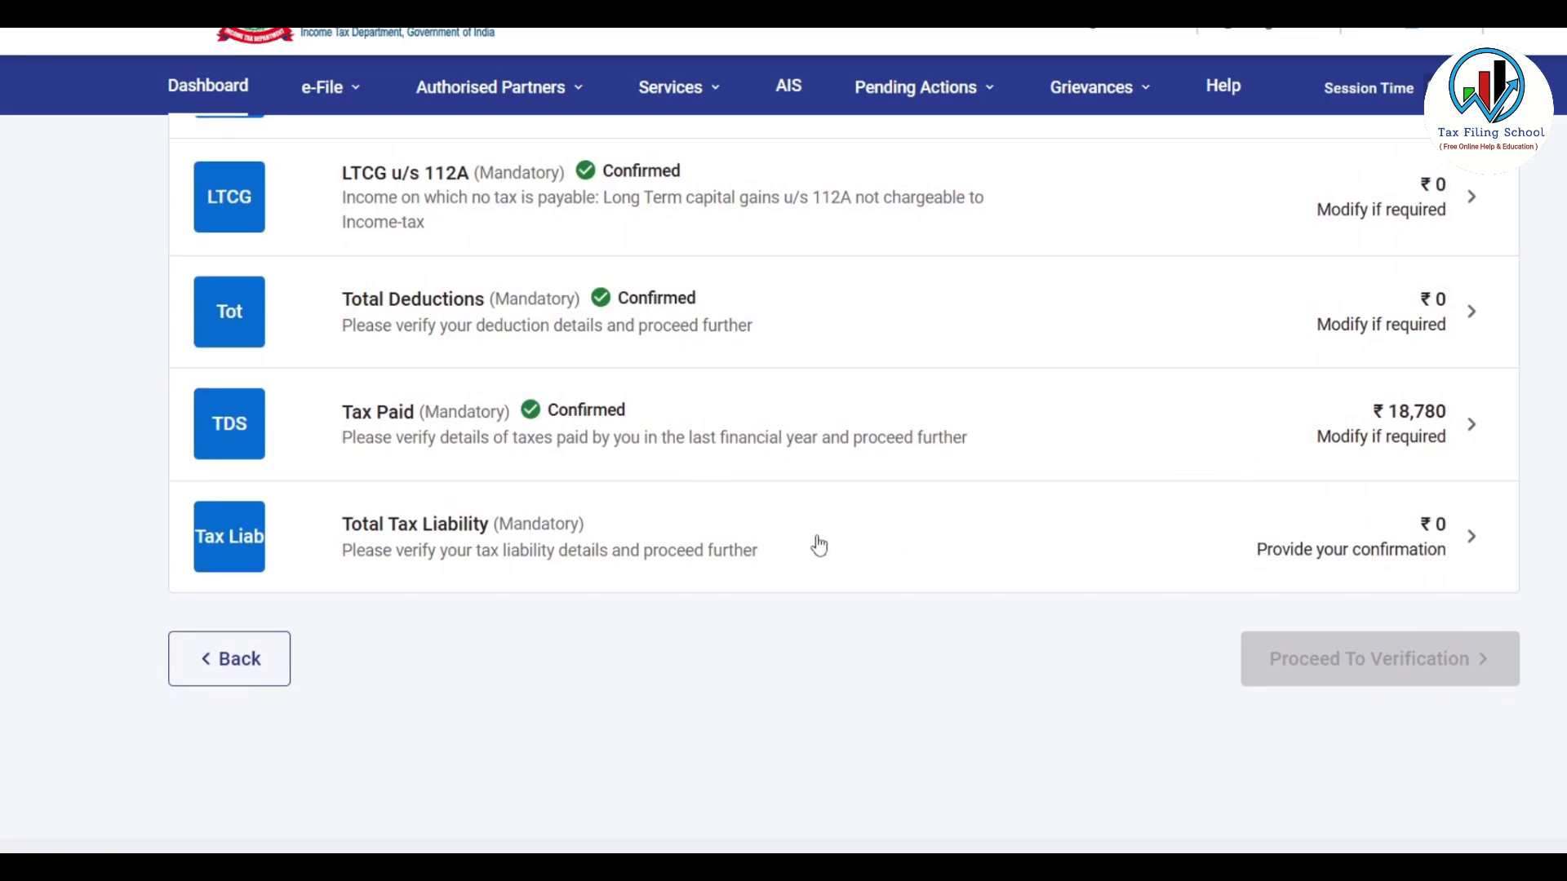
# Review the Total Tax Liability computation and confirm it at ₹0
pyautogui.click(870, 545)
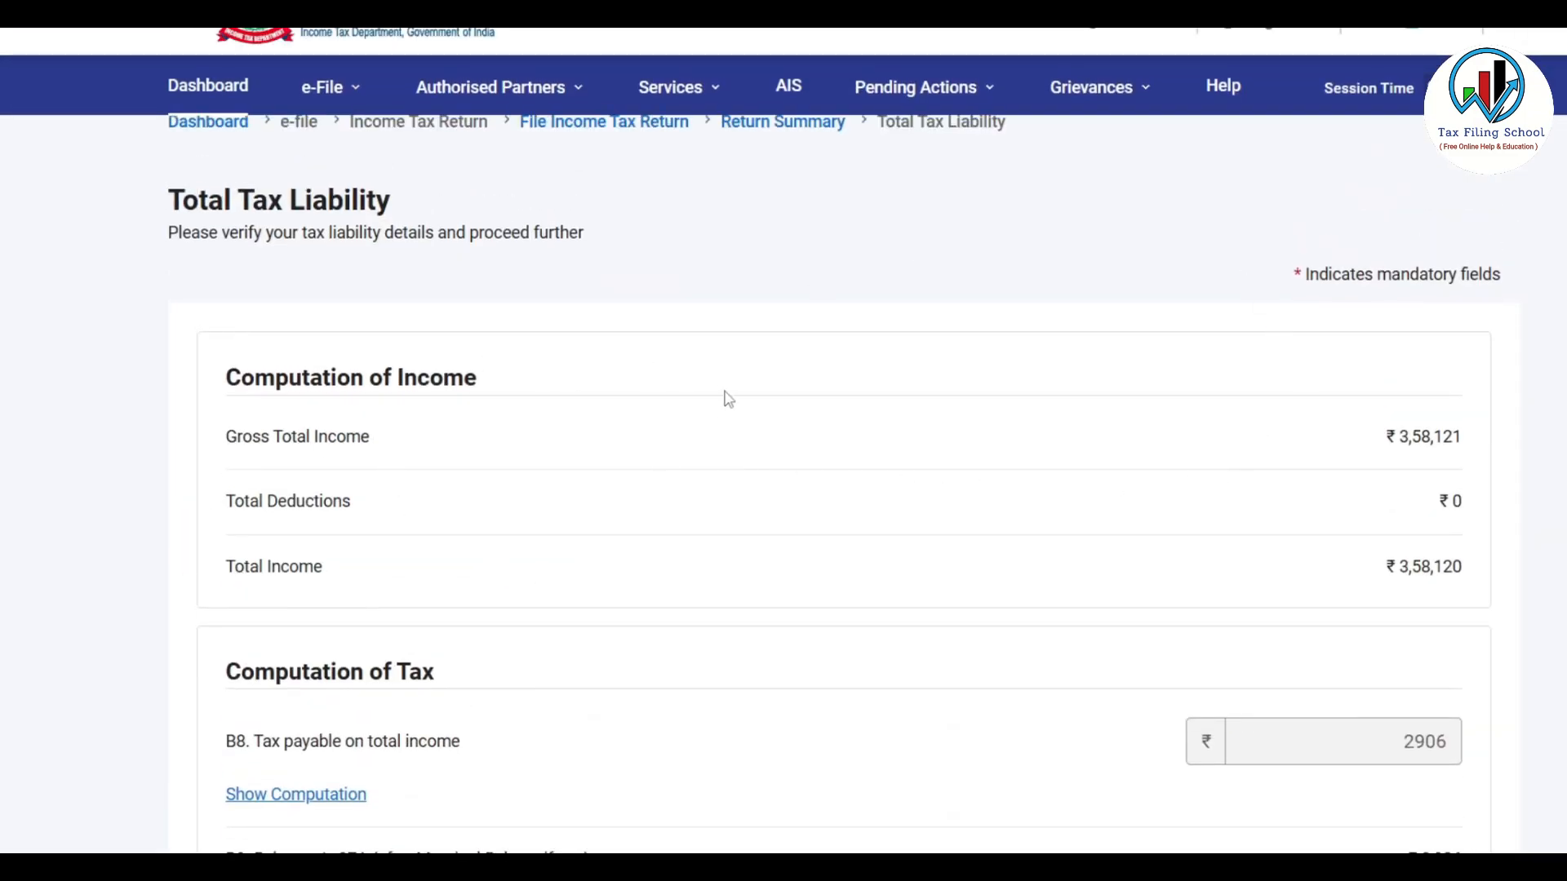
pyautogui.scroll(-1, 729, 399)
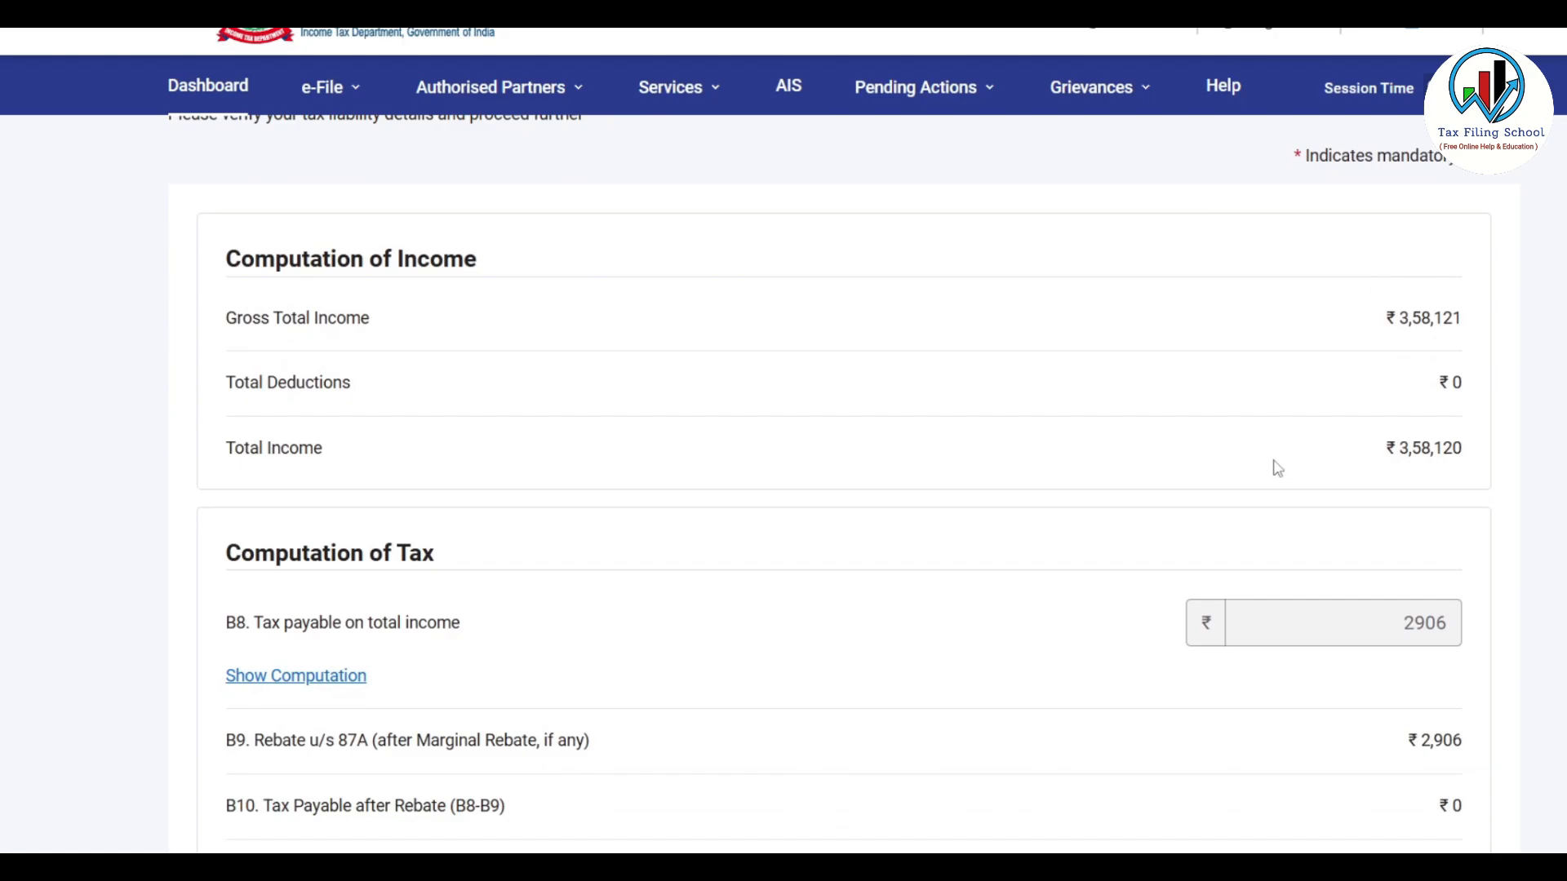
pyautogui.scroll(-2, 1256, 400)
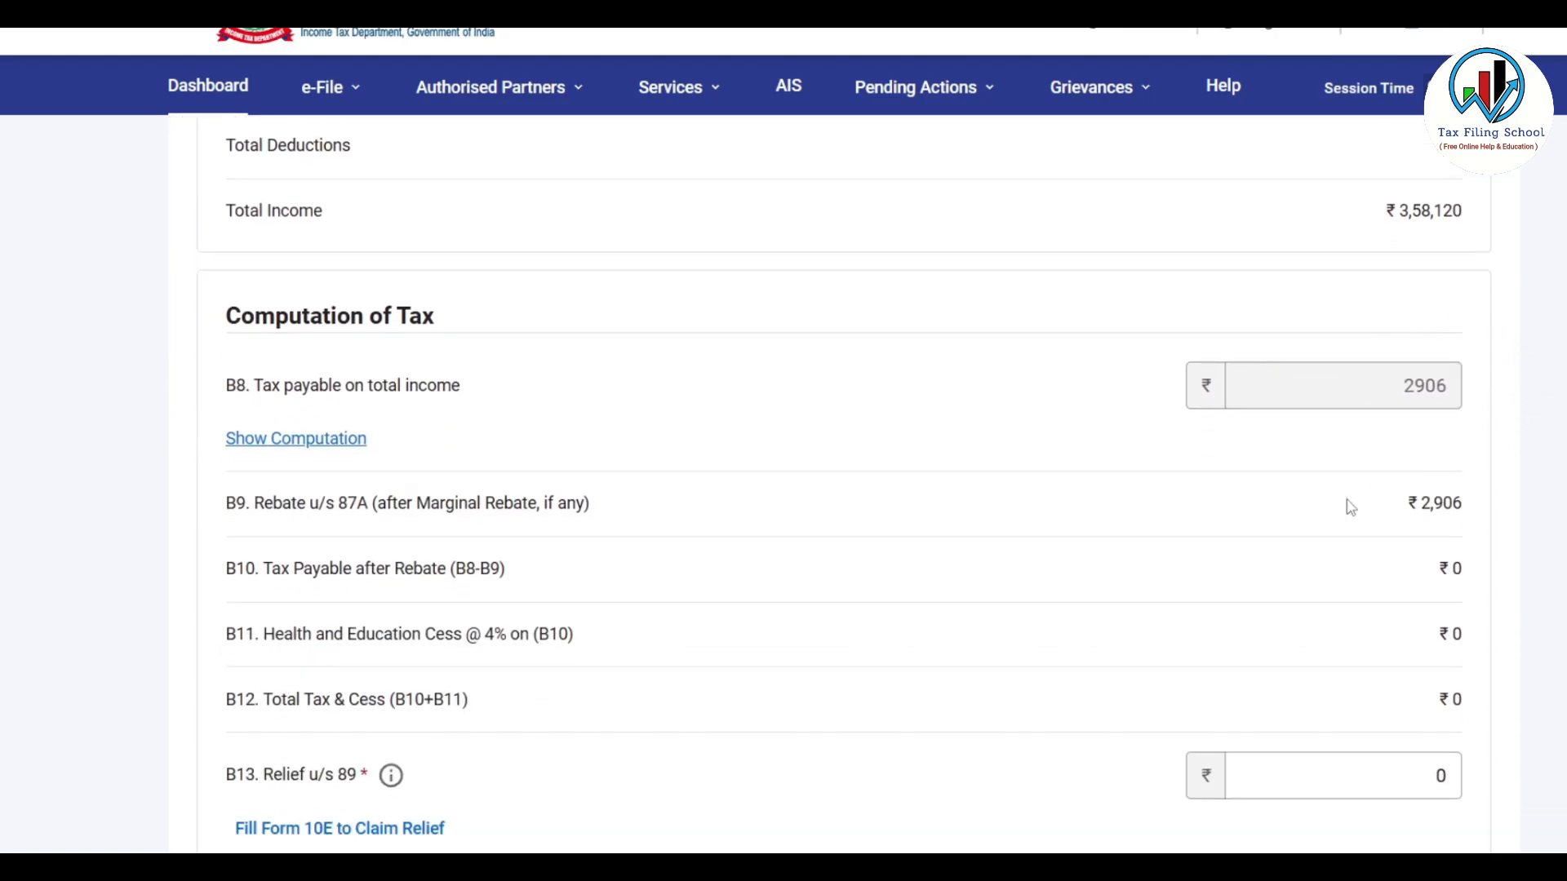
pyautogui.scroll(-12, 1073, 499)
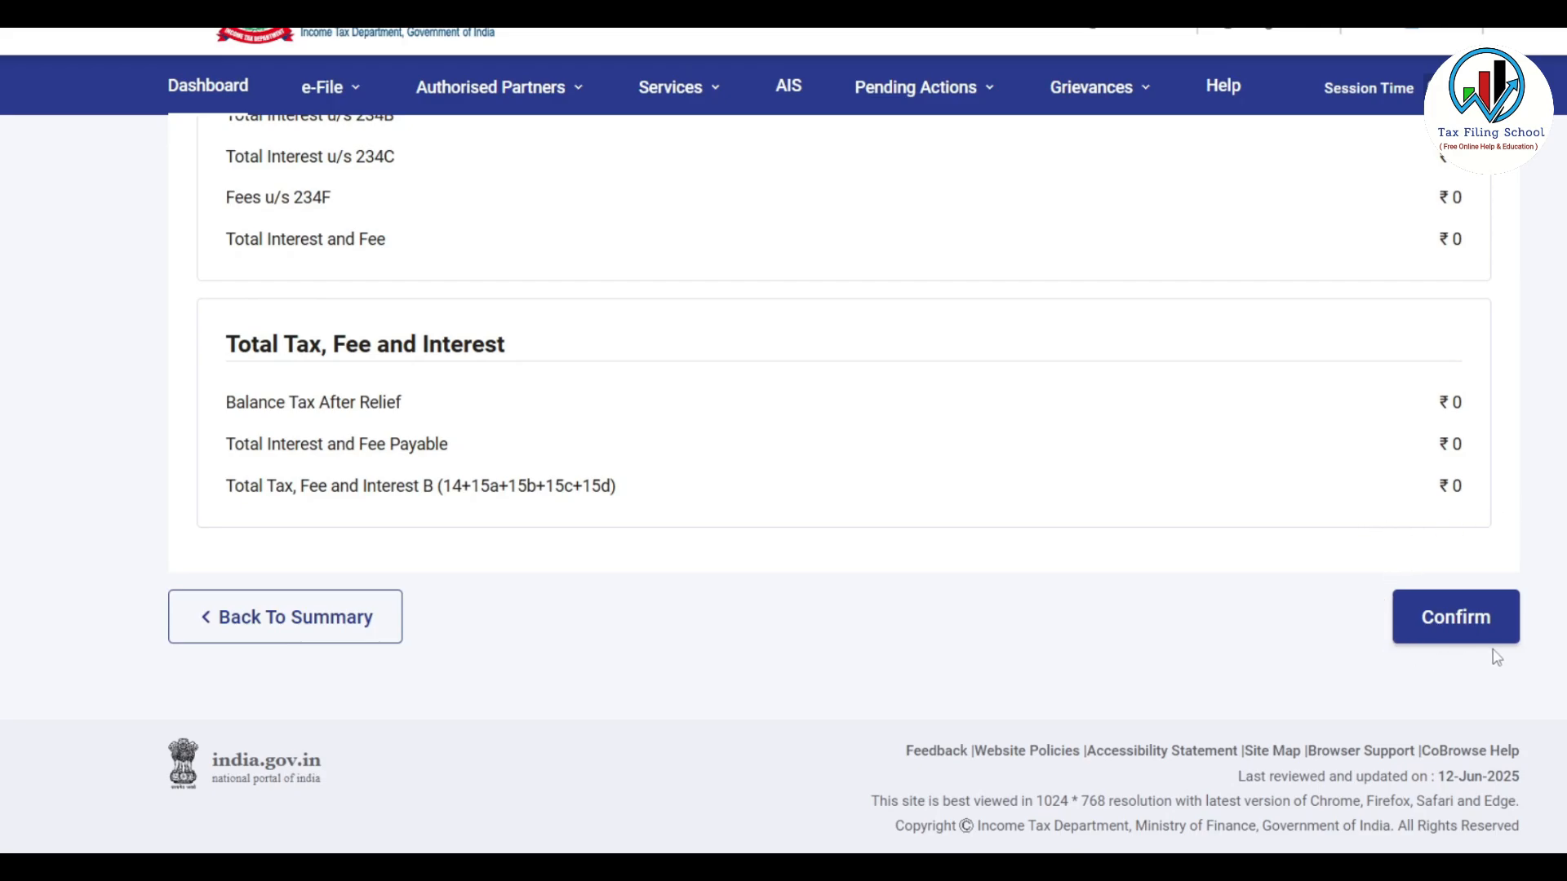
pyautogui.click(1492, 622)
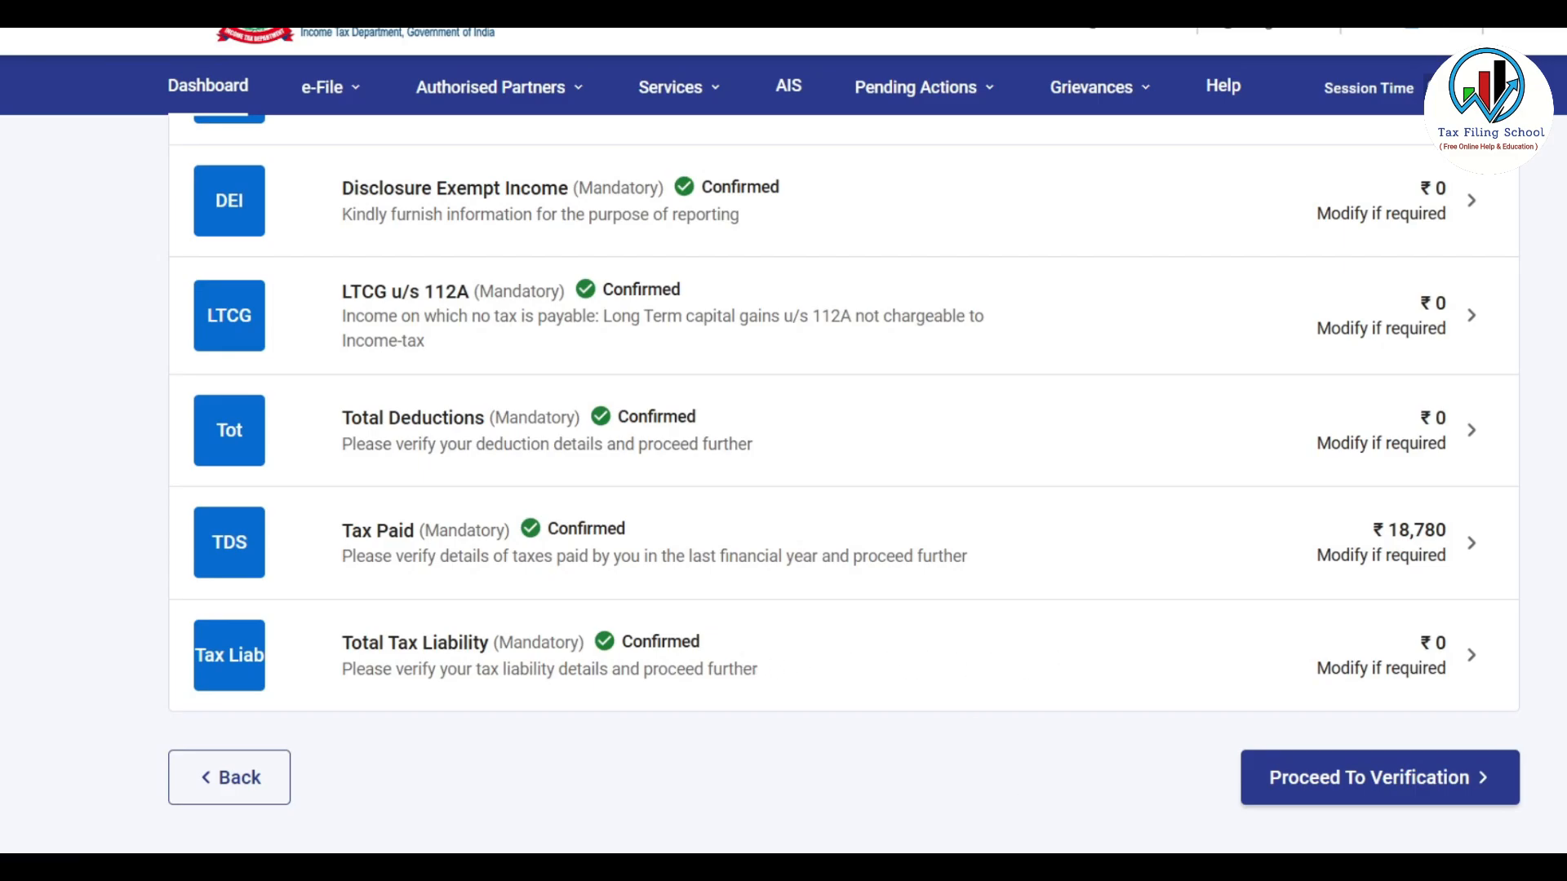
# Proceed to verification and review the tax summary down to the ₹18,780 refund
pyautogui.click(1429, 790)
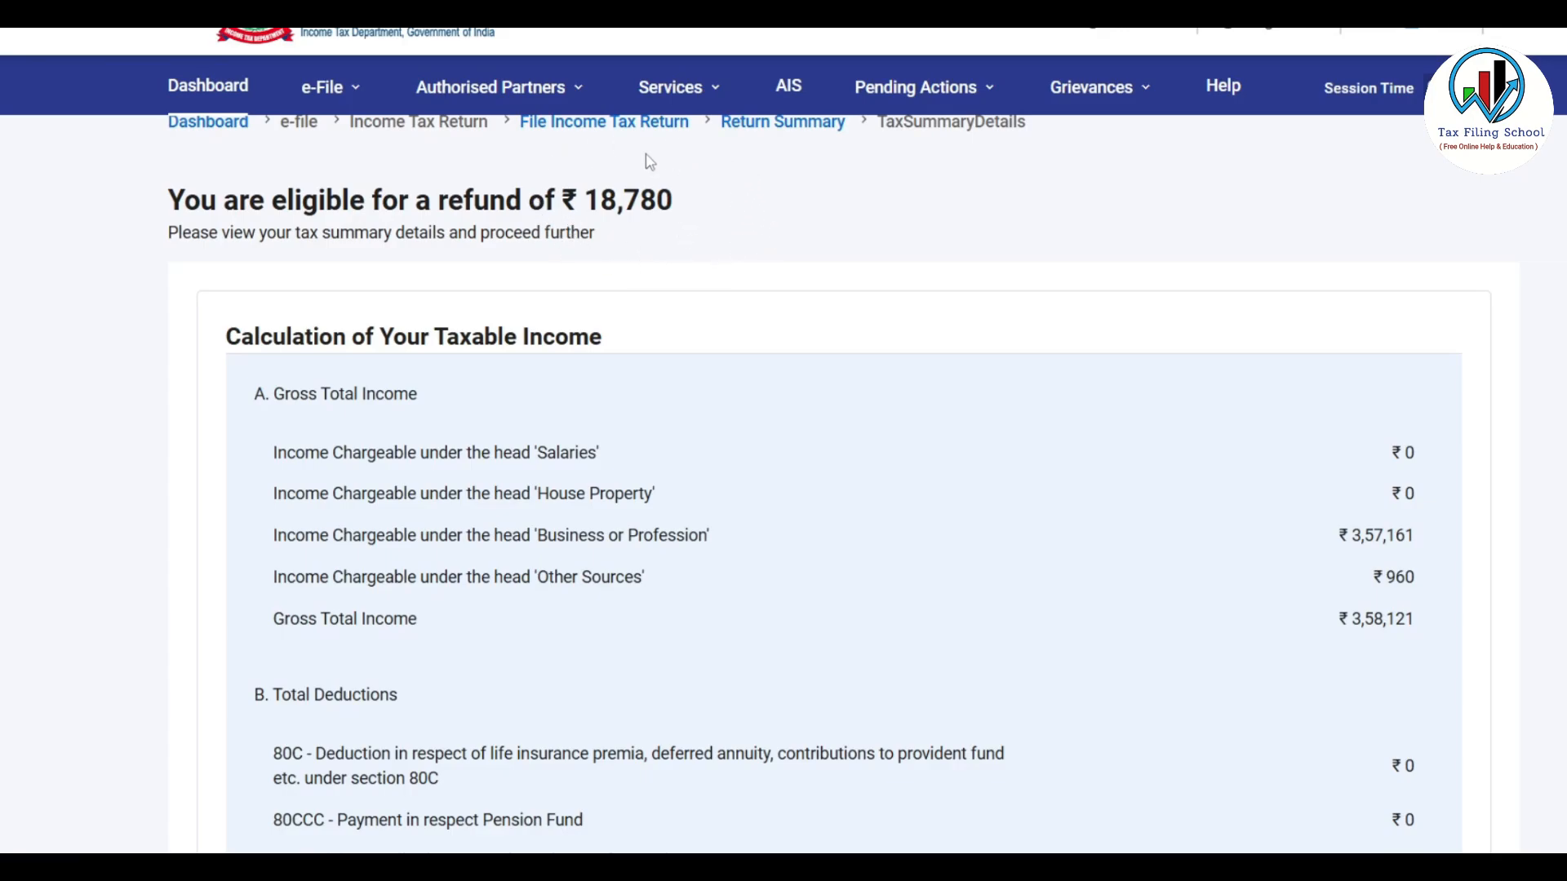
pyautogui.scroll(-3, 651, 161)
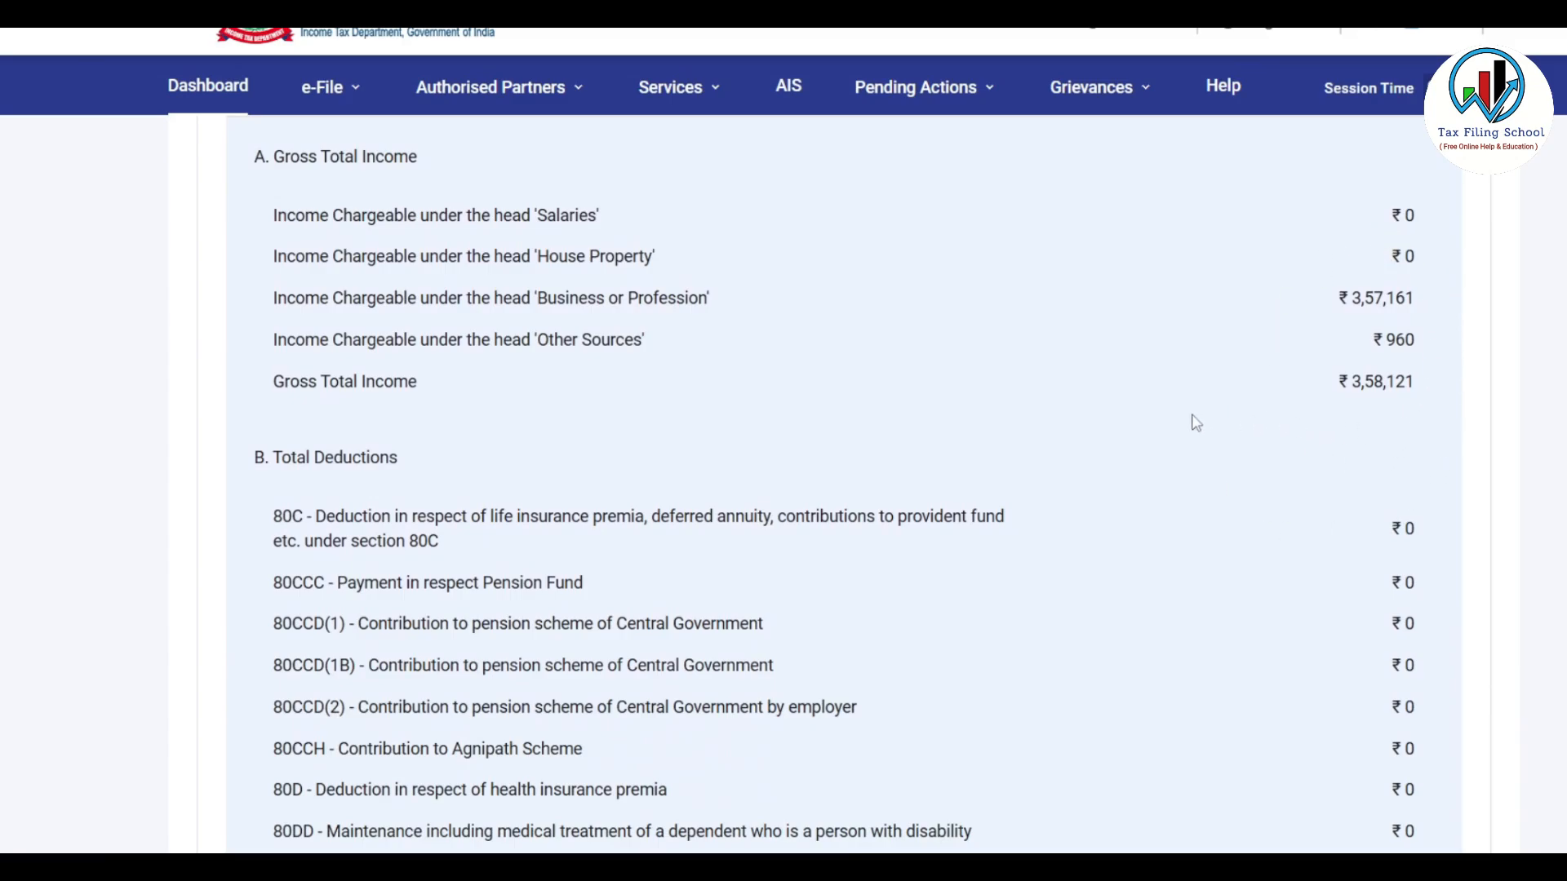
pyautogui.scroll(-10, 1207, 431)
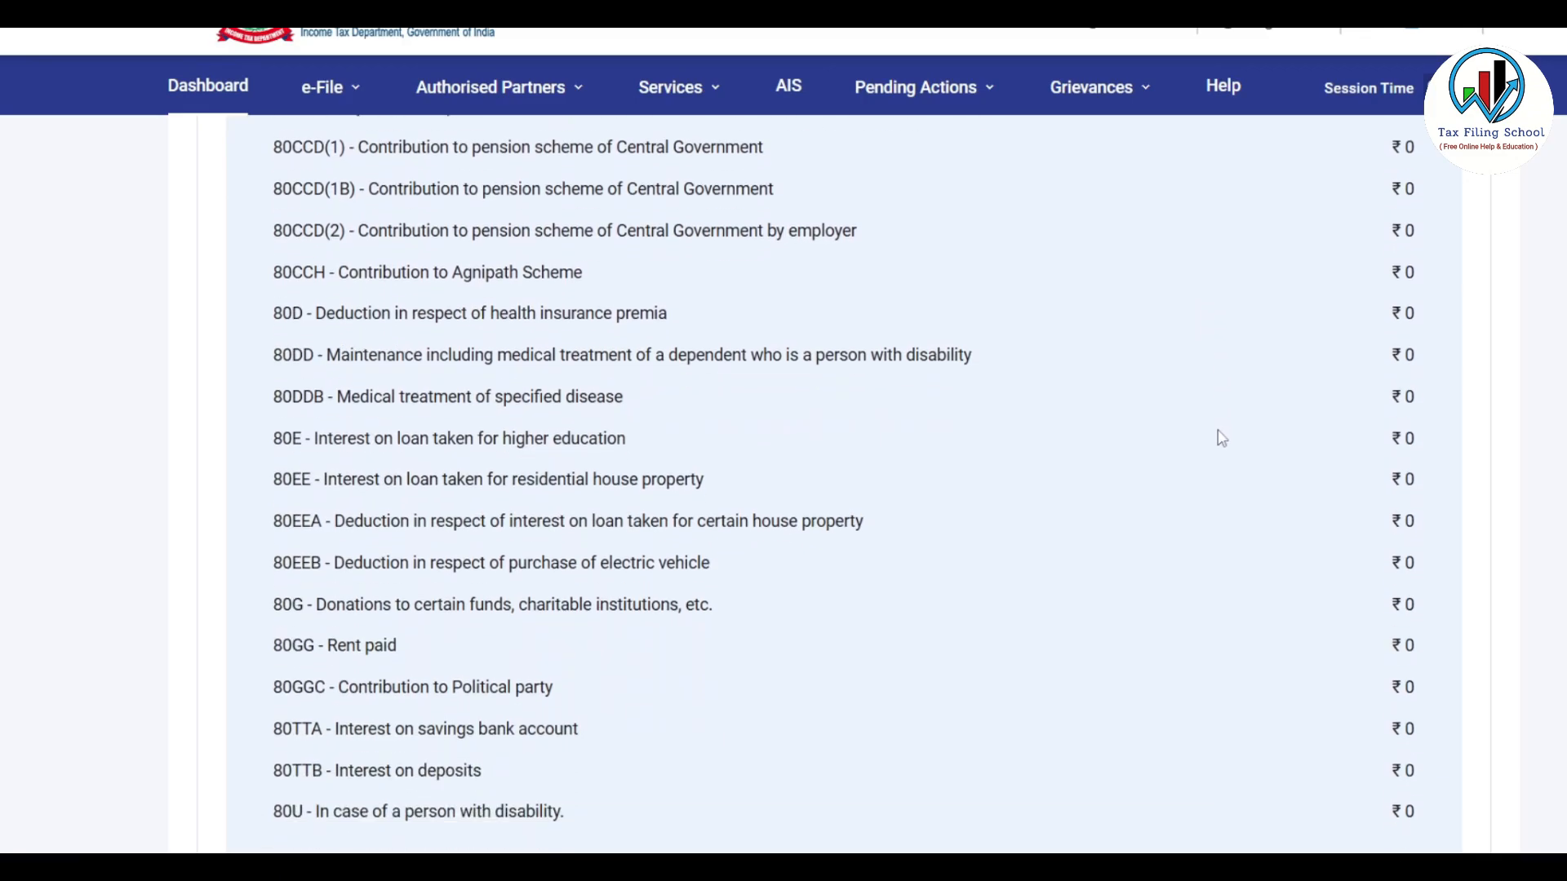
pyautogui.scroll(-8, 1224, 440)
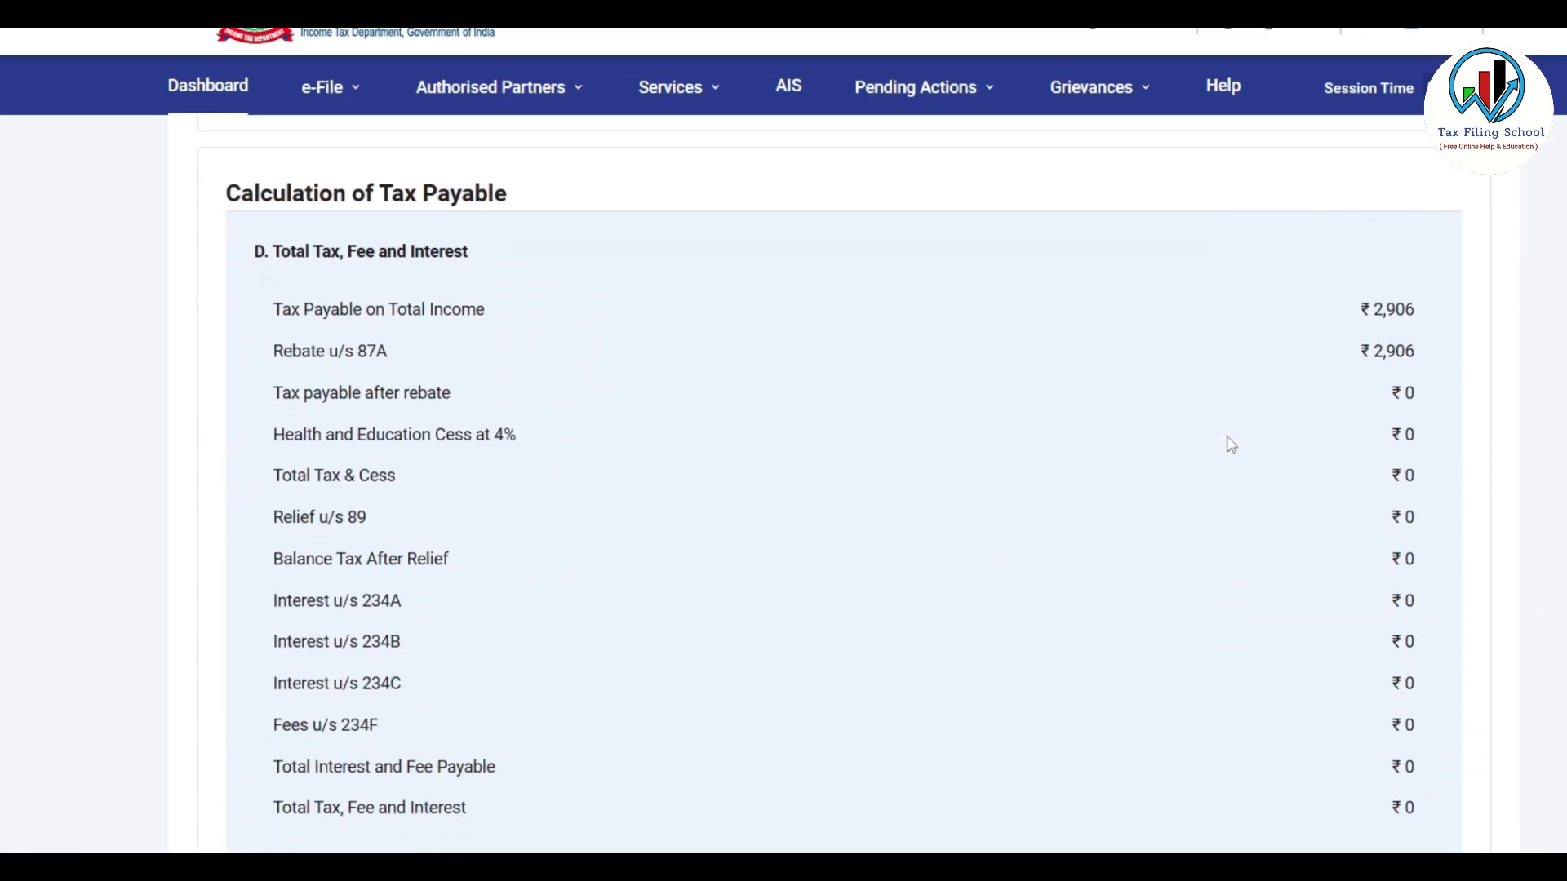
pyautogui.scroll(-10, 1230, 444)
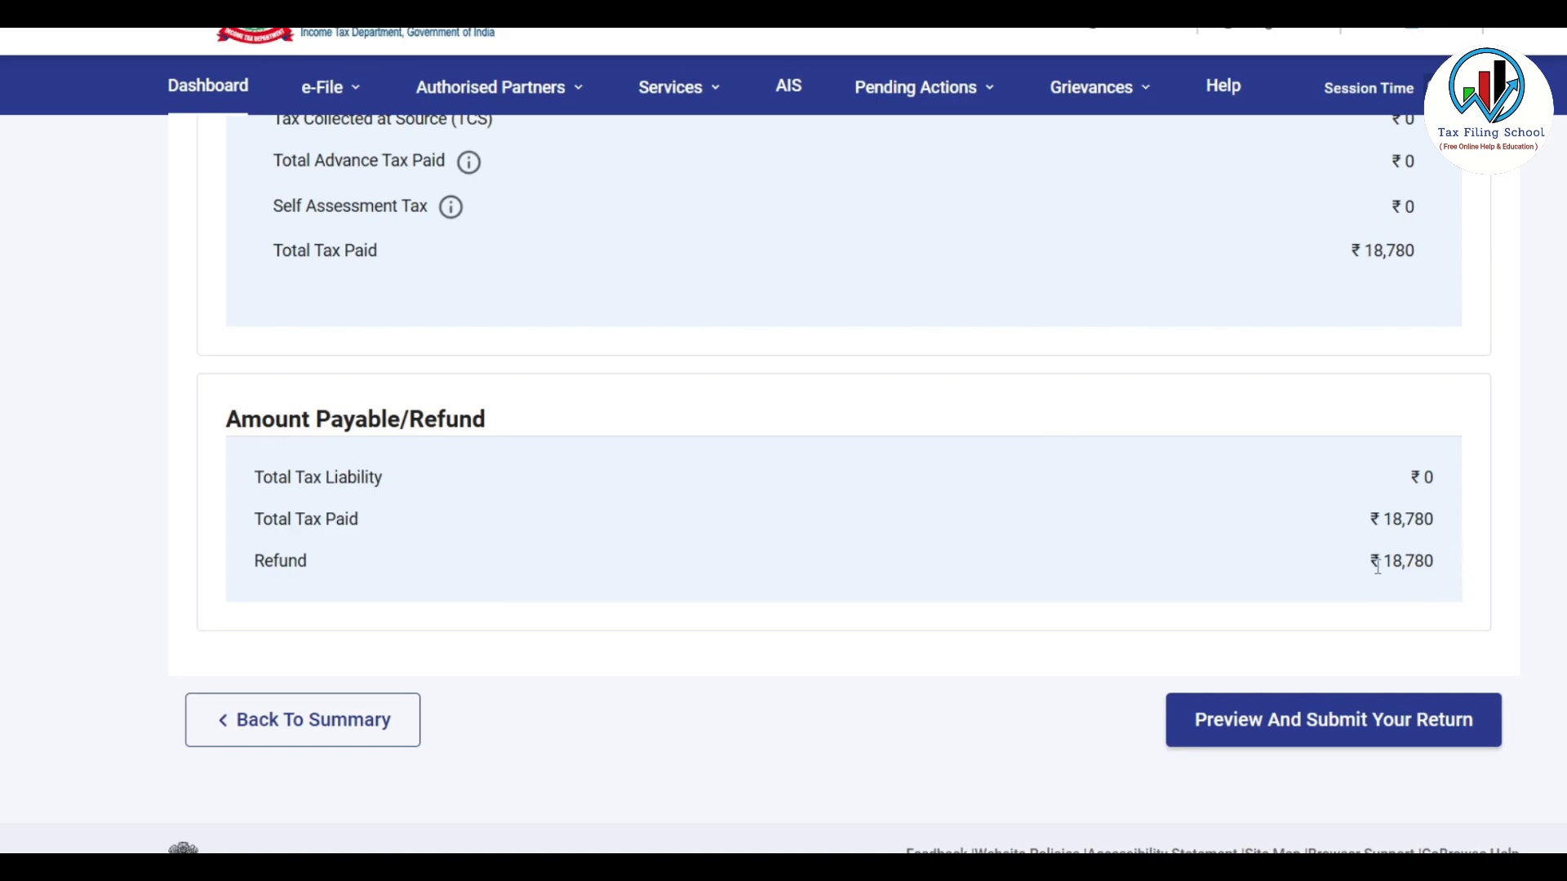
pyautogui.scroll(-1, 1365, 546)
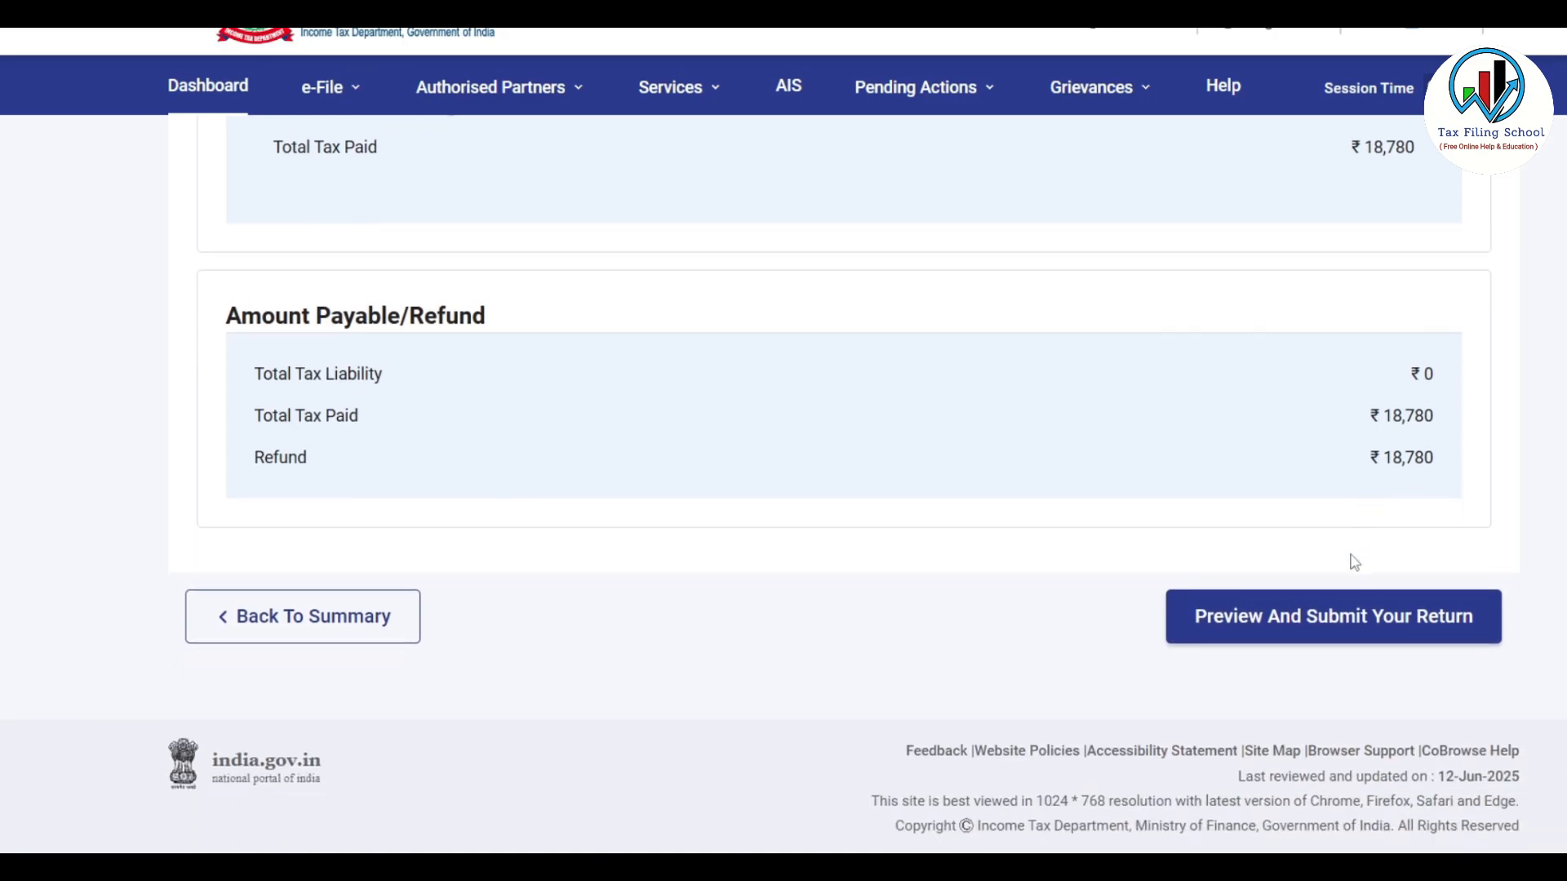
# Accept the declaration with place MUMBAI and run the ITR4 internal validation
pyautogui.click(1334, 618)
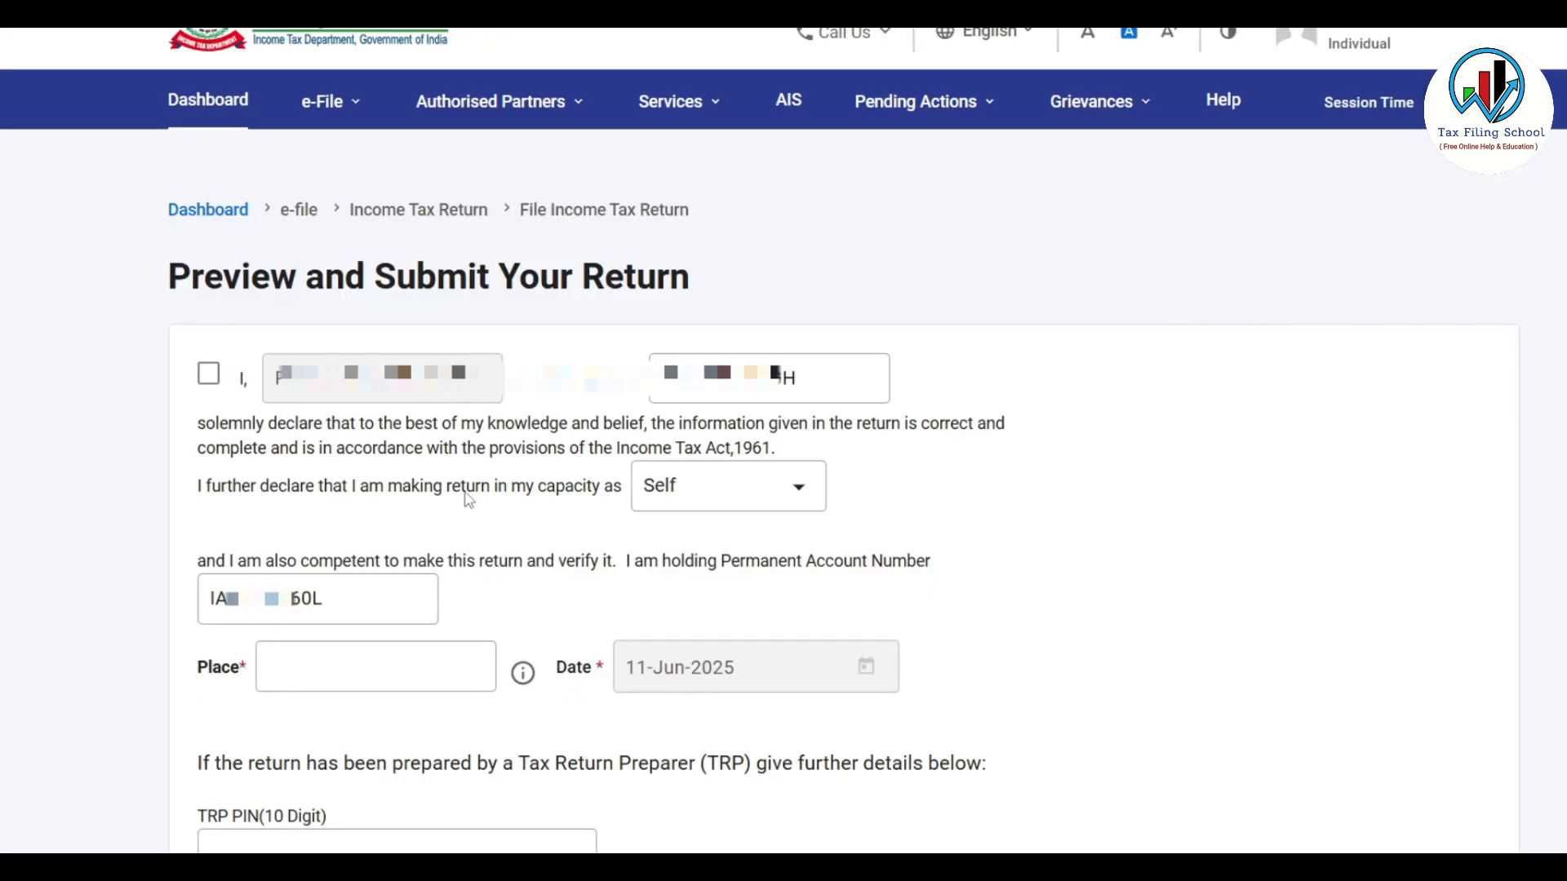
pyautogui.click(209, 376)
pyautogui.click(368, 673)
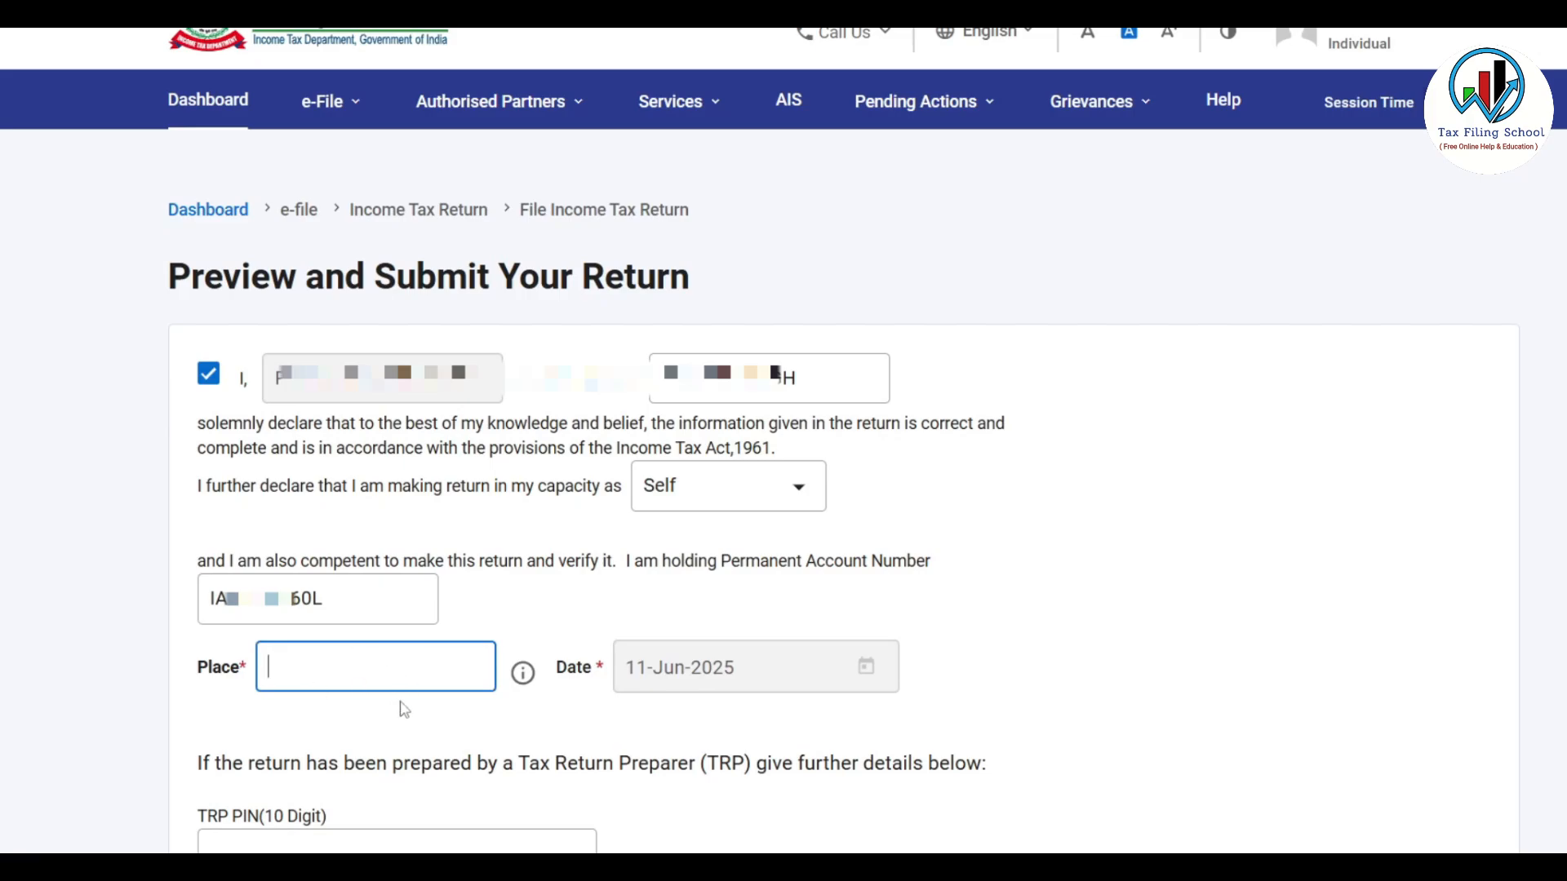
pyautogui.write('MUMBAI')
pyautogui.click(1162, 503)
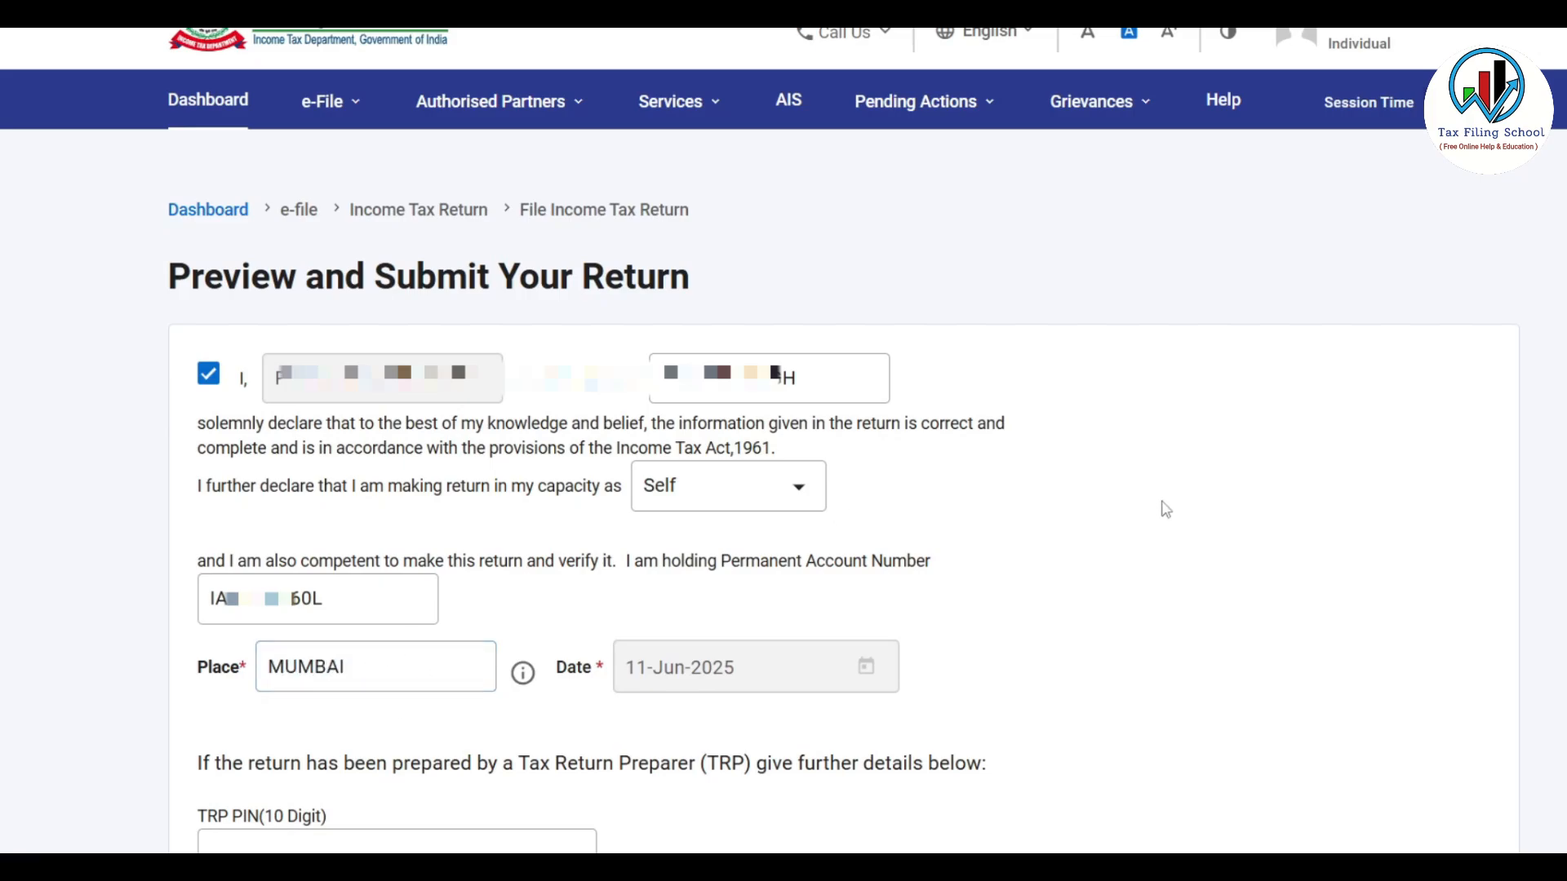
pyautogui.scroll(-5, 1166, 510)
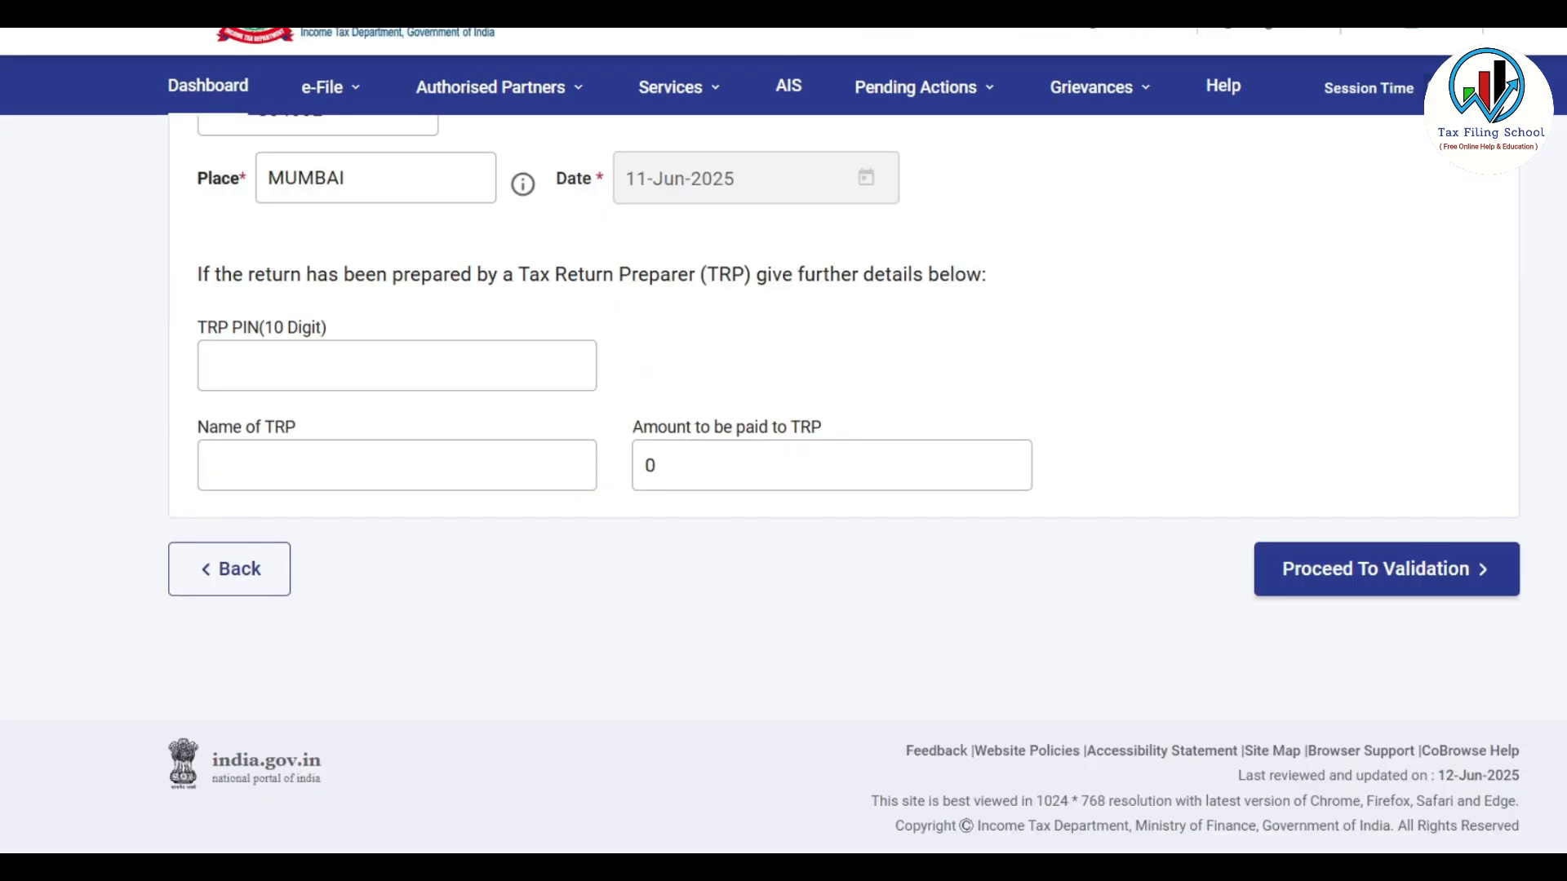
pyautogui.click(1404, 584)
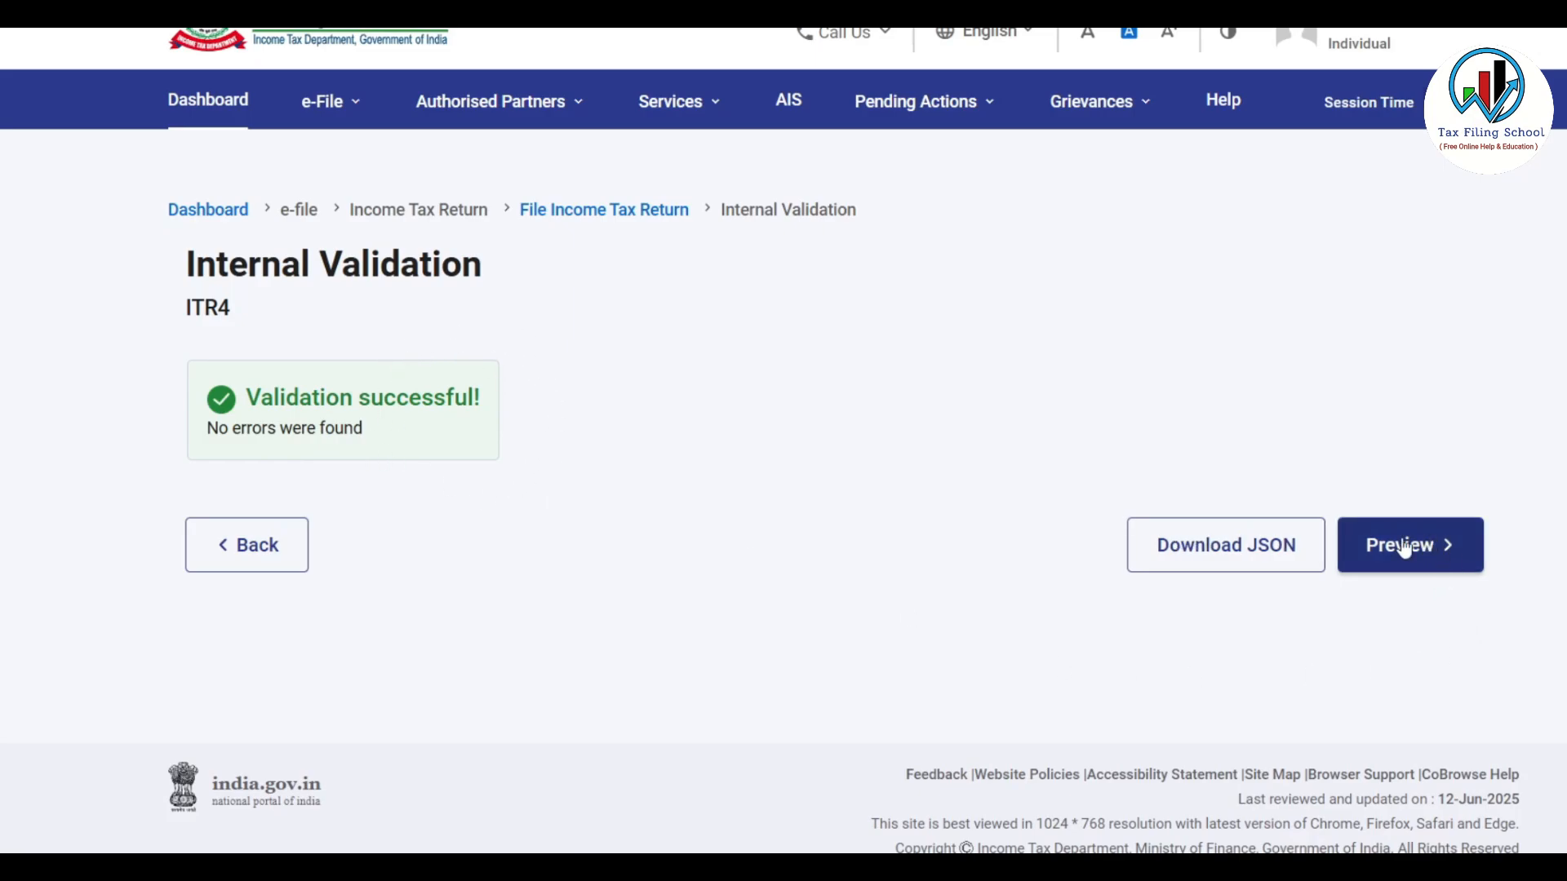
# Preview the ITR4 return's Gross Total Income and Disclosure Exempt Income, then run upload validation
pyautogui.click(1402, 560)
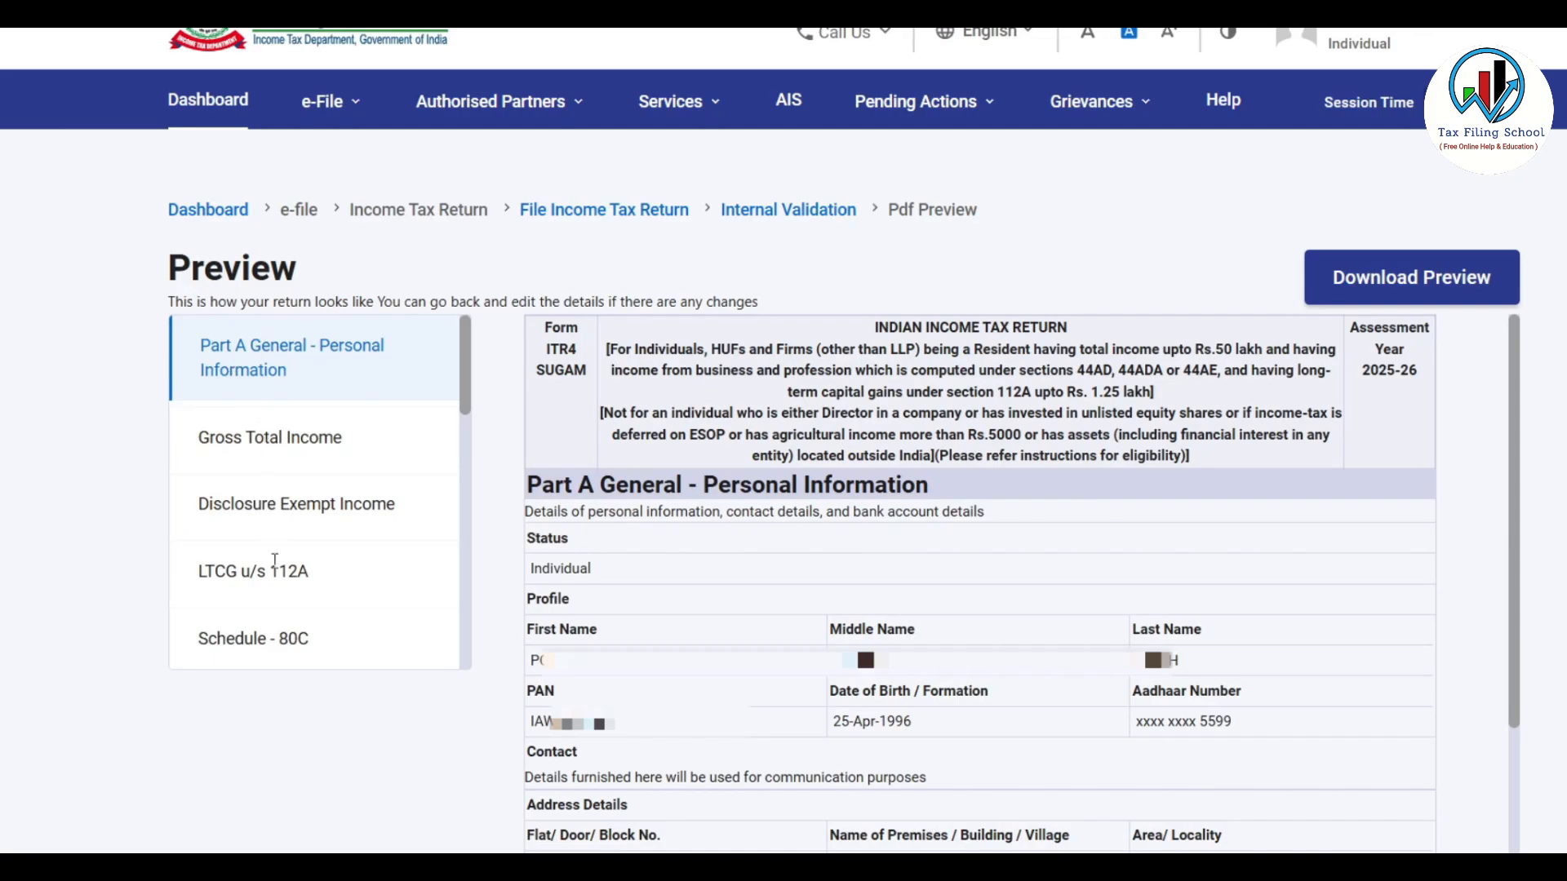
pyautogui.click(313, 437)
pyautogui.click(302, 511)
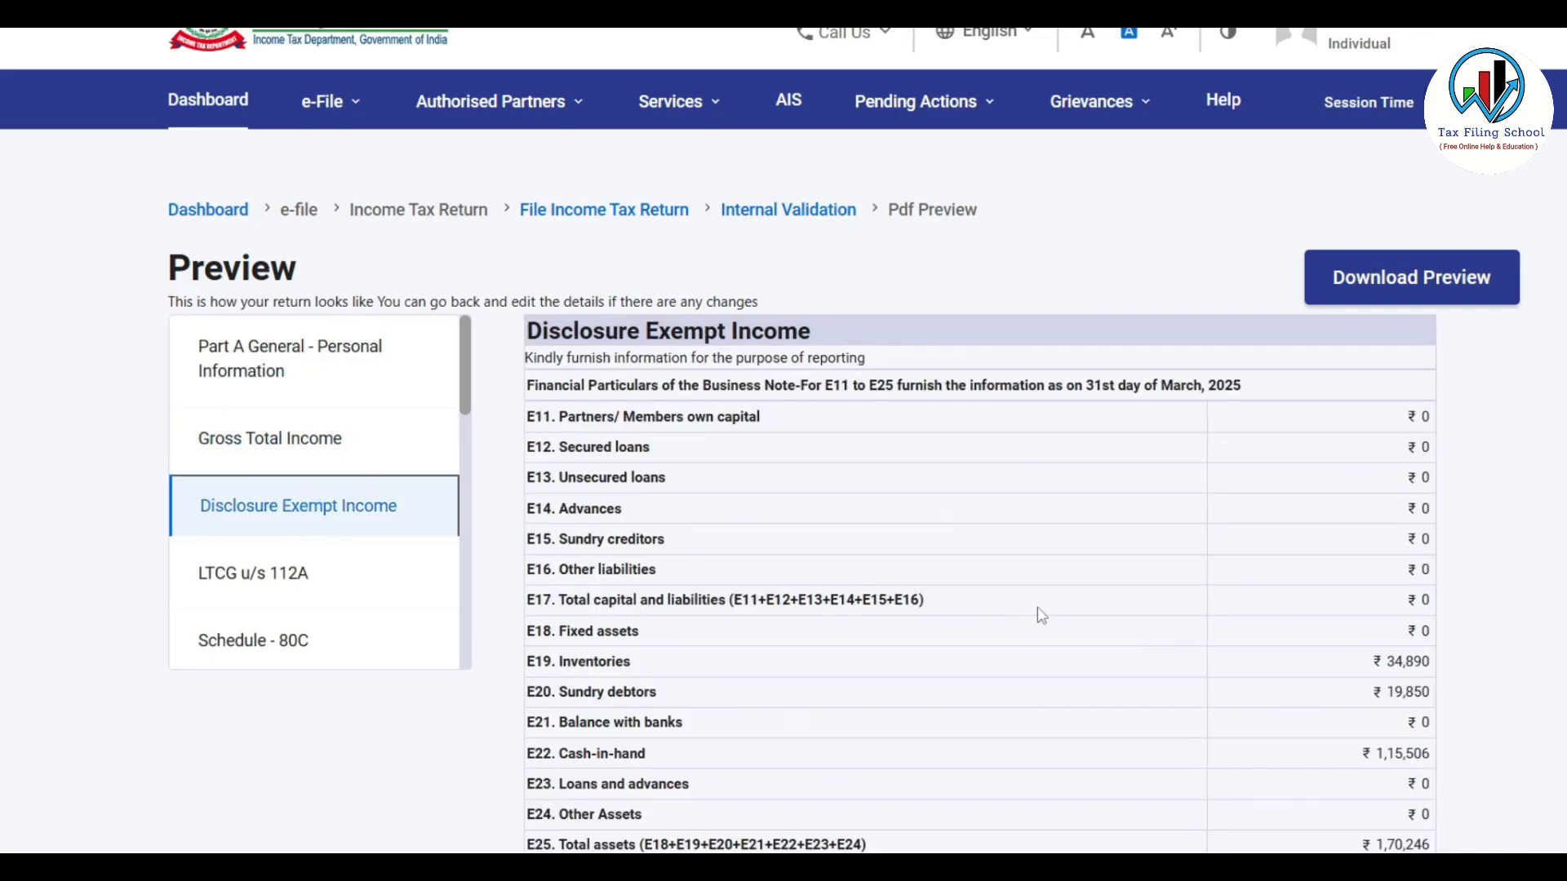
pyautogui.click(465, 367)
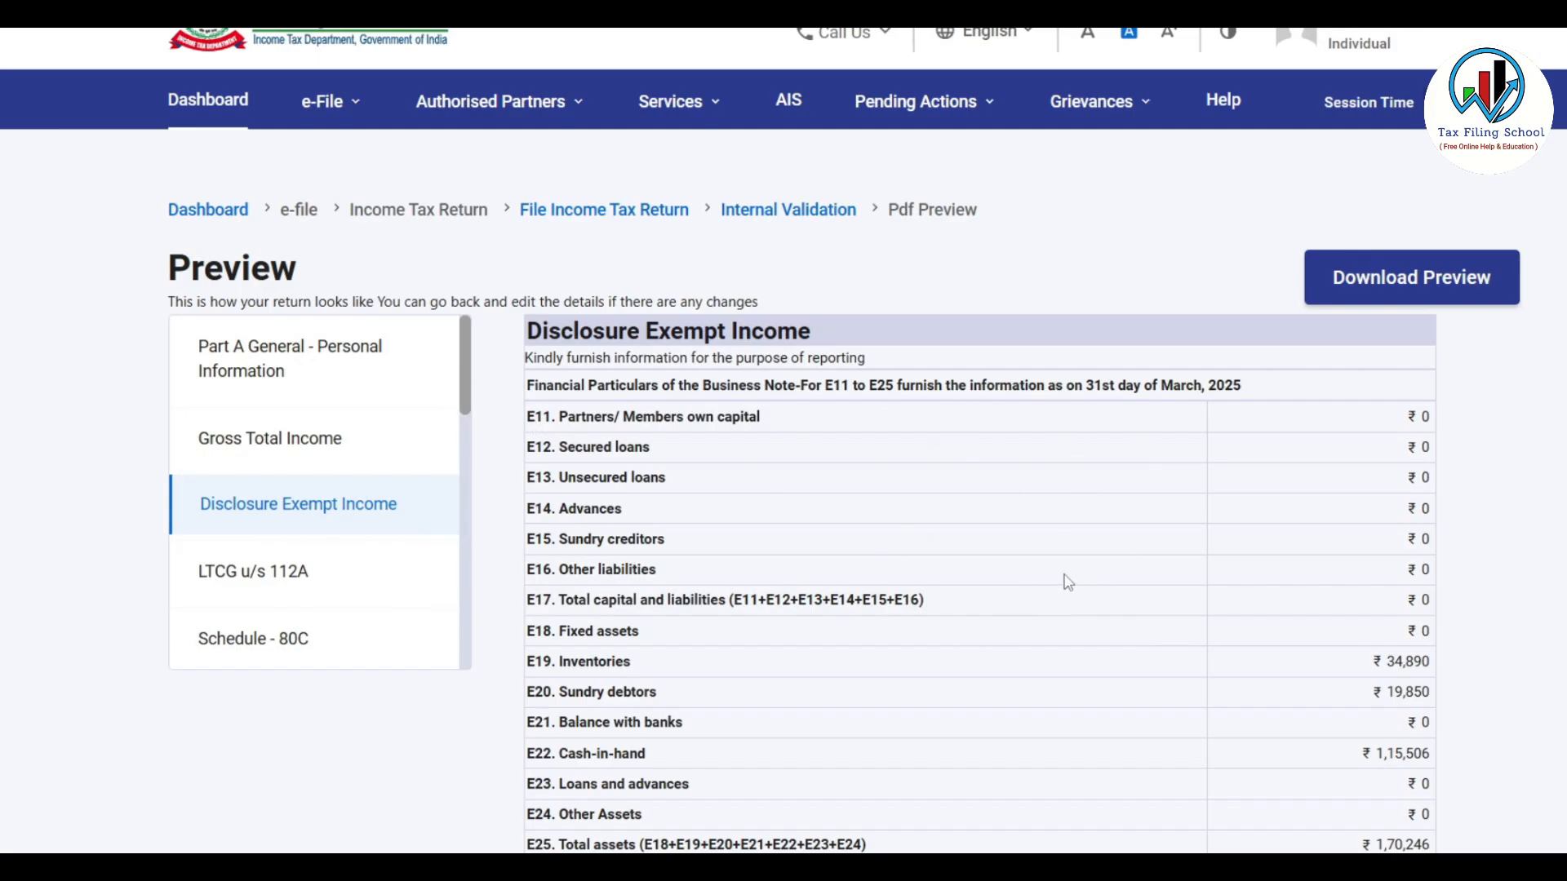
pyautogui.scroll(-10, 1502, 400)
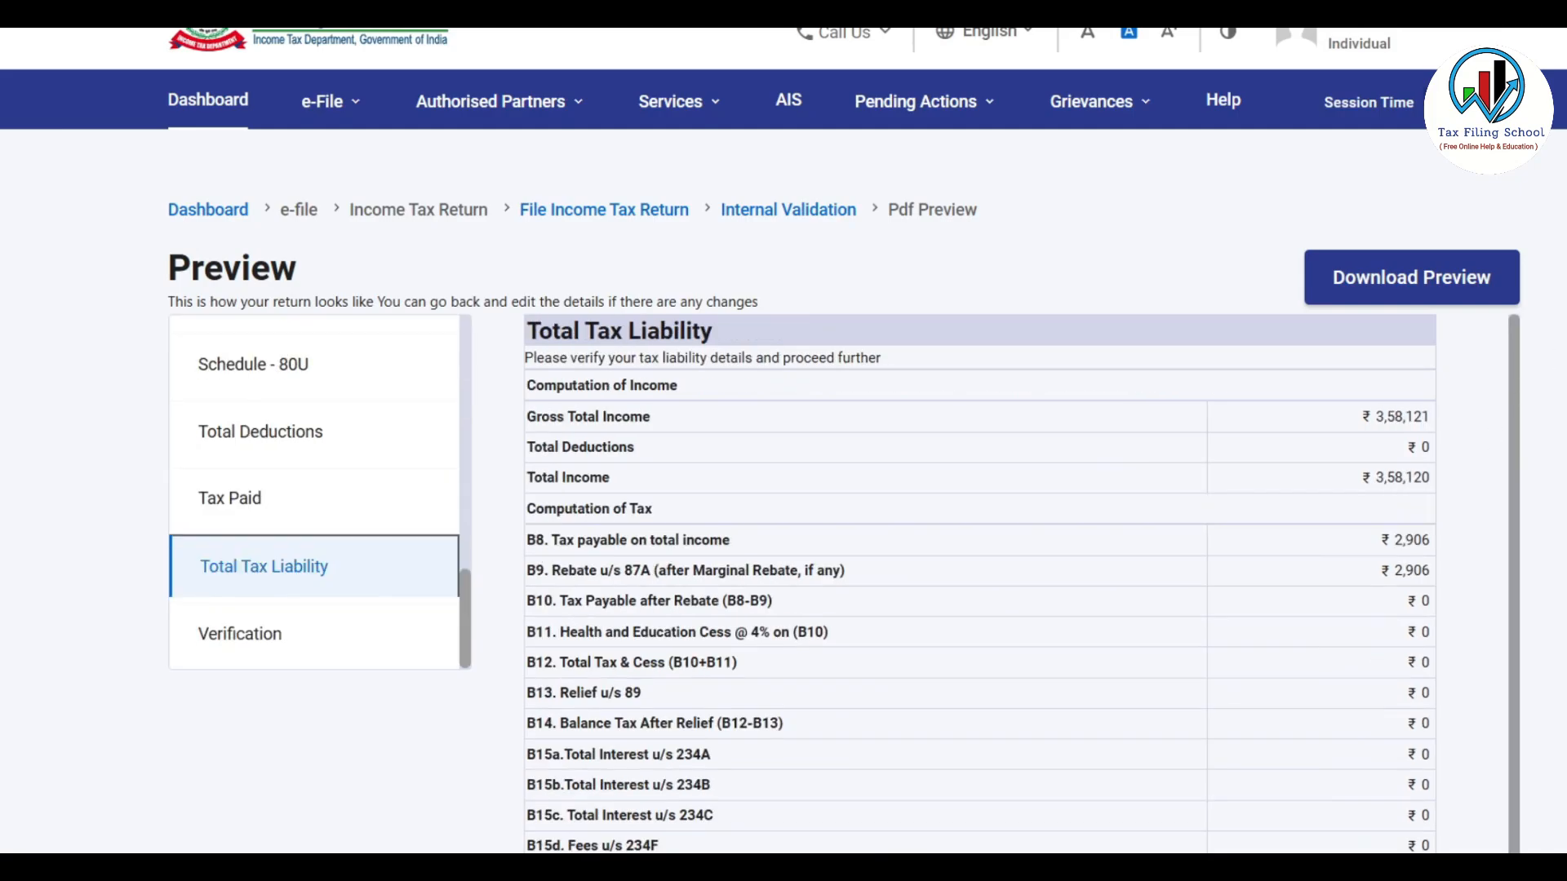
pyautogui.scroll(-8, 979, 489)
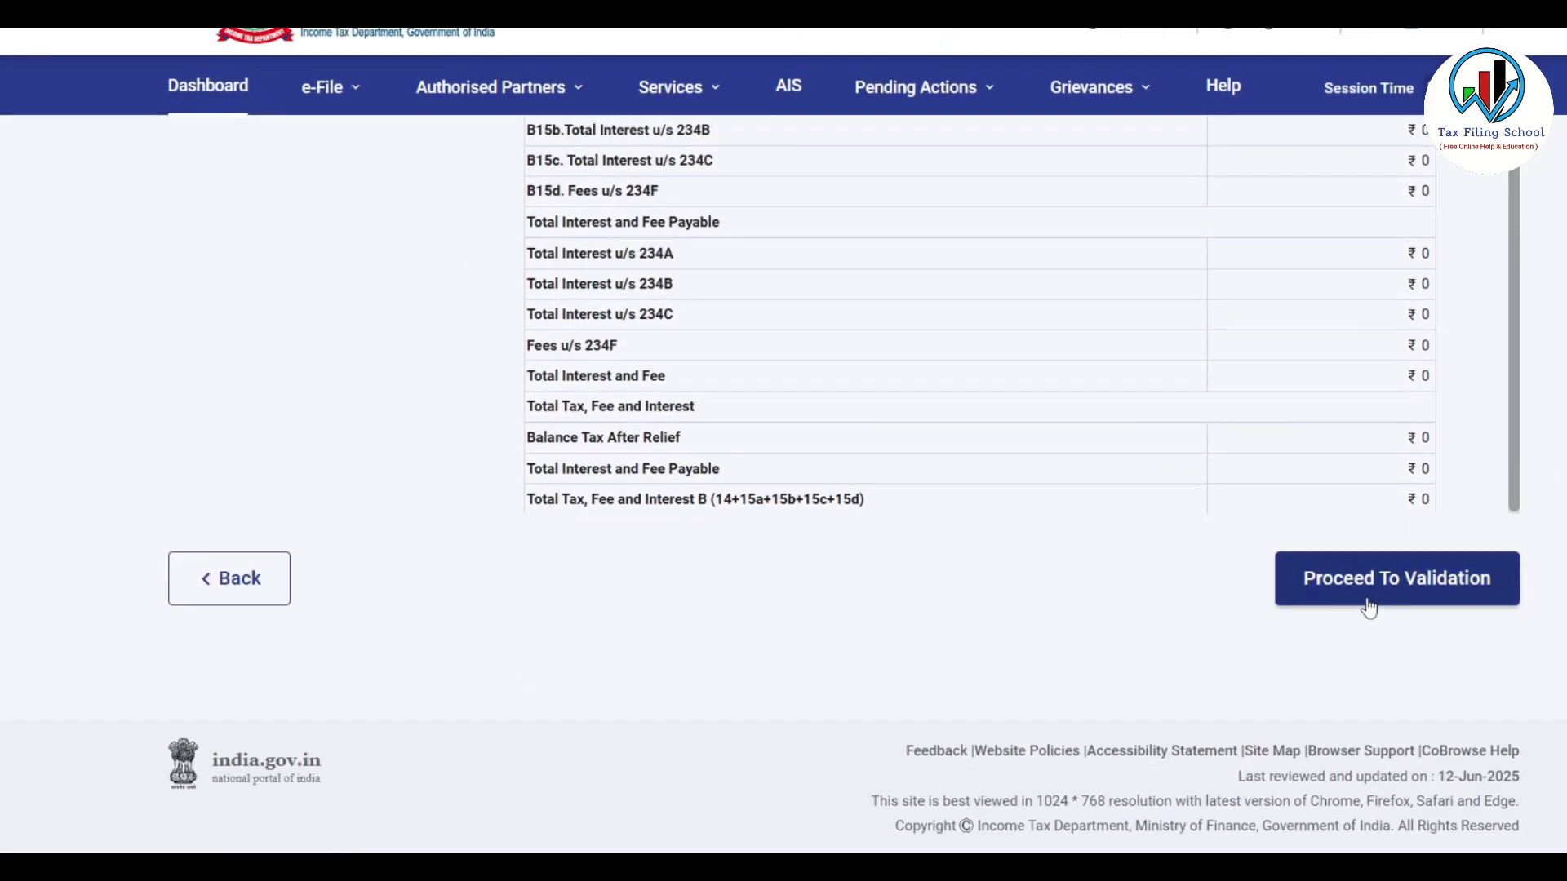
pyautogui.click(1428, 586)
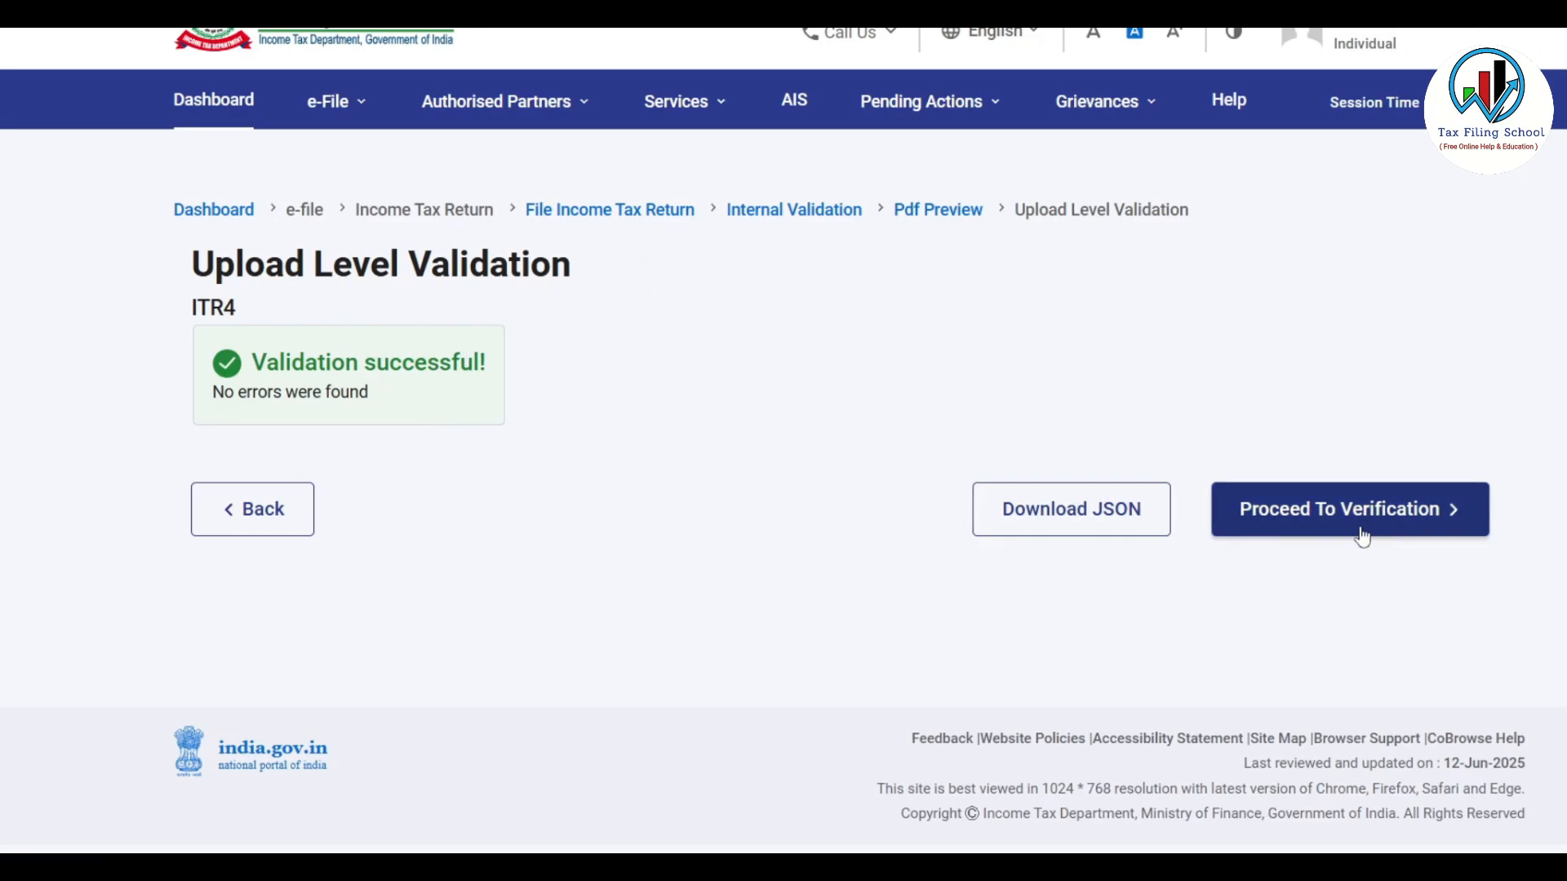
# Choose E-Verify Now using an OTP sent to the Aadhaar-registered mobile number
pyautogui.click(1403, 513)
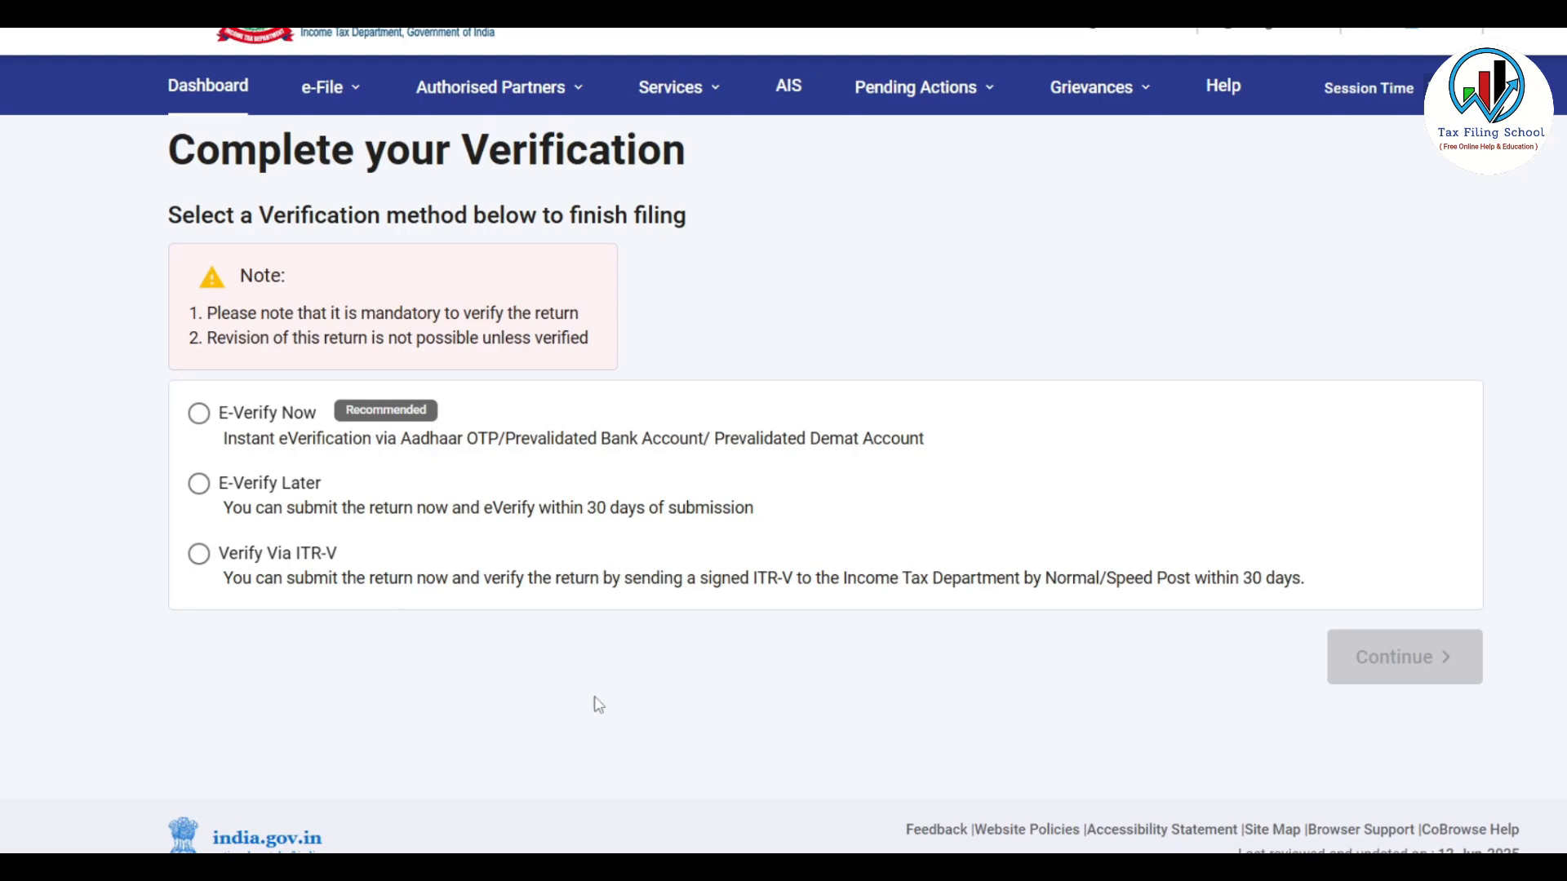
pyautogui.click(197, 418)
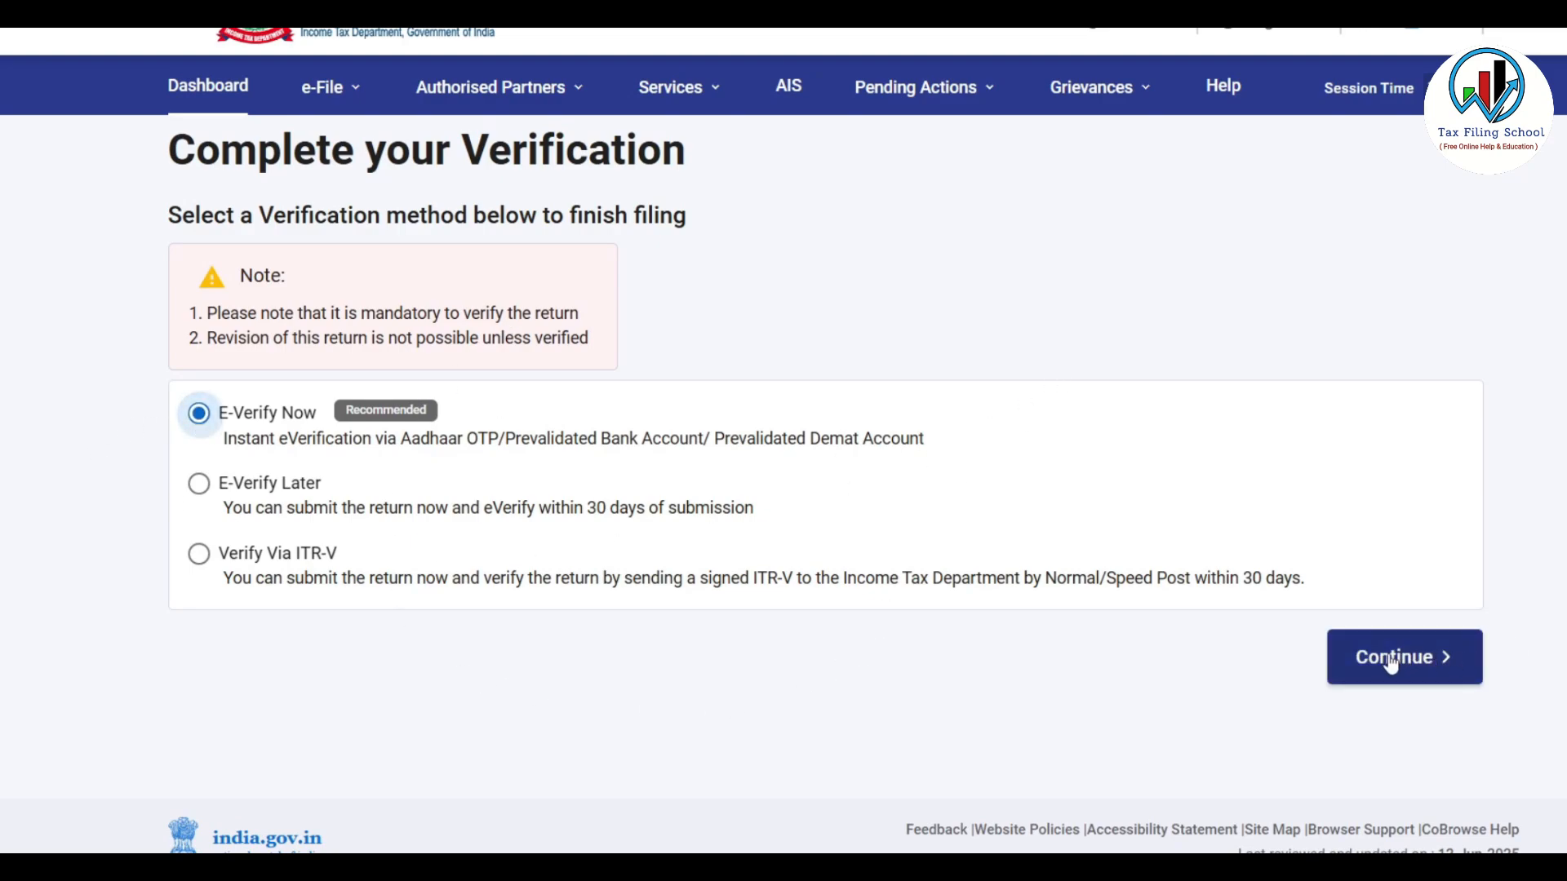
pyautogui.click(1440, 667)
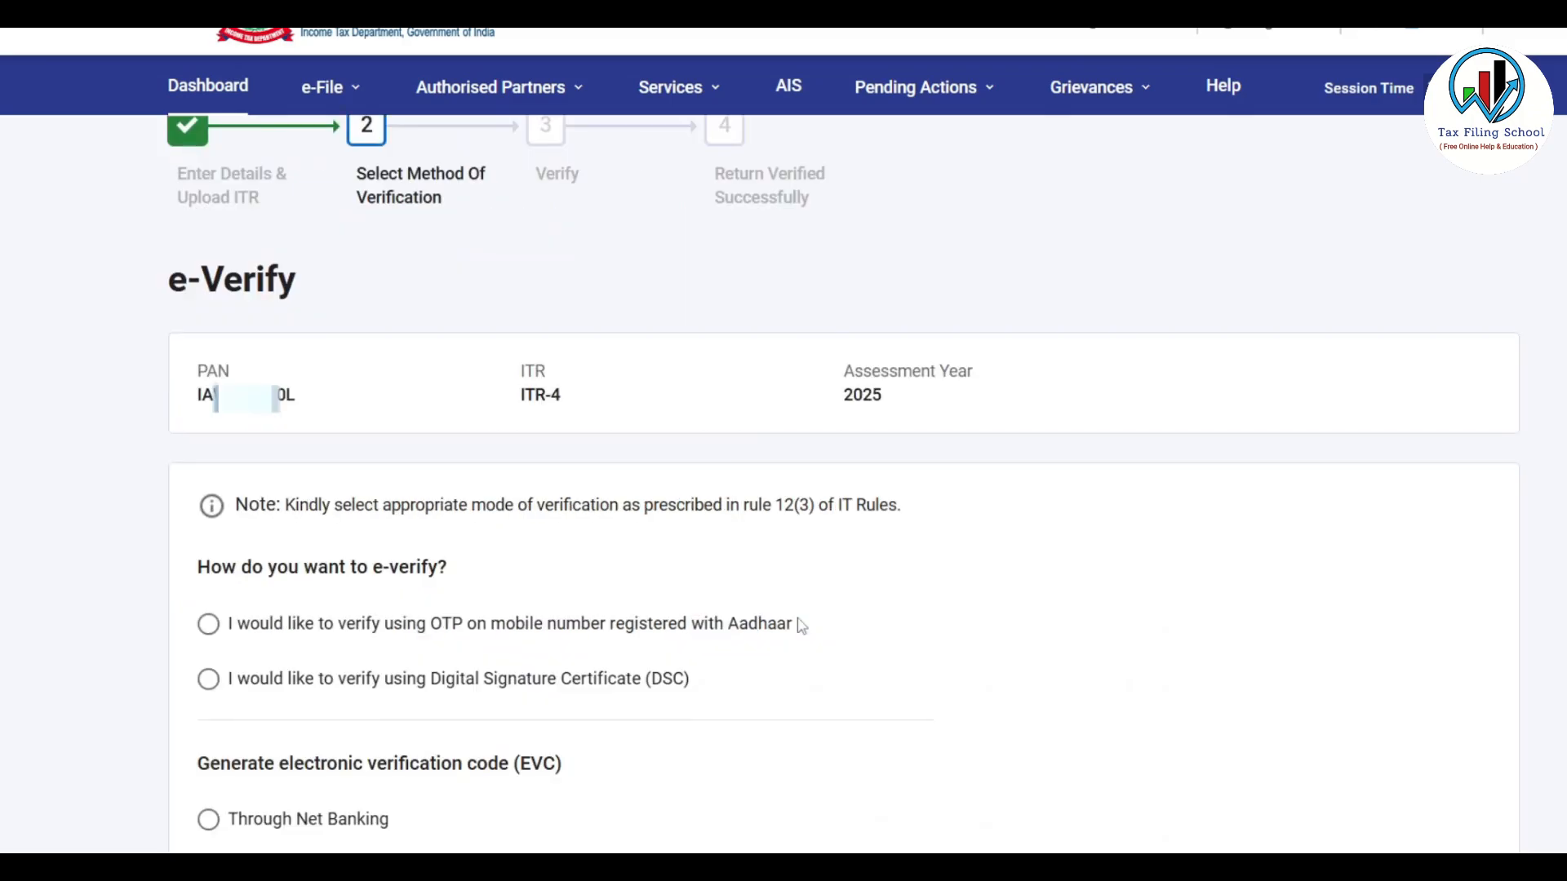
pyautogui.scroll(-4, 801, 624)
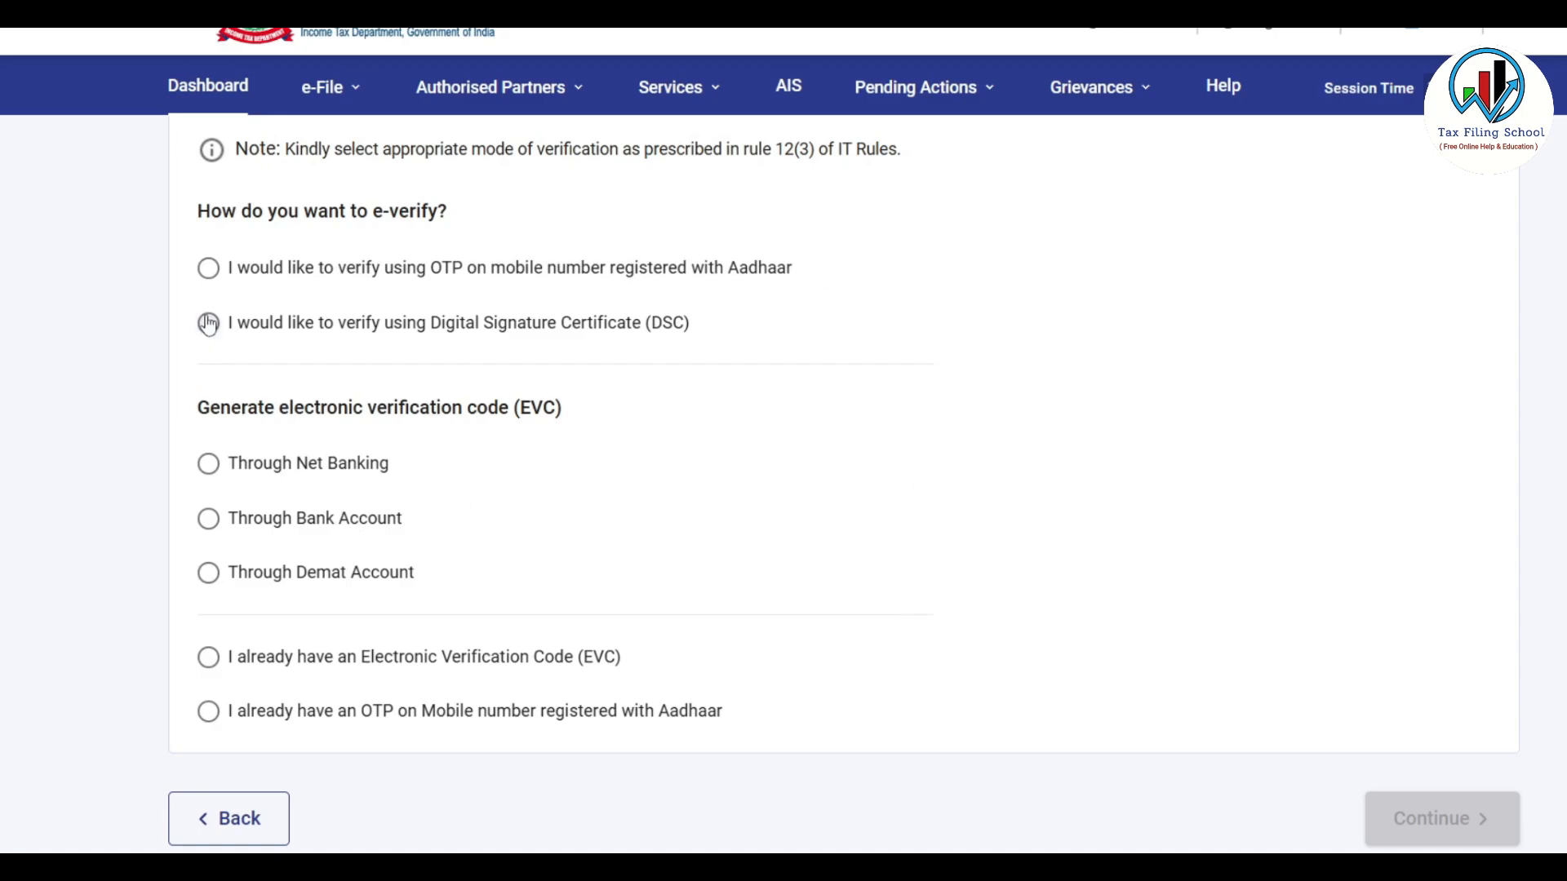
pyautogui.click(208, 268)
pyautogui.scroll(-1, 1105, 581)
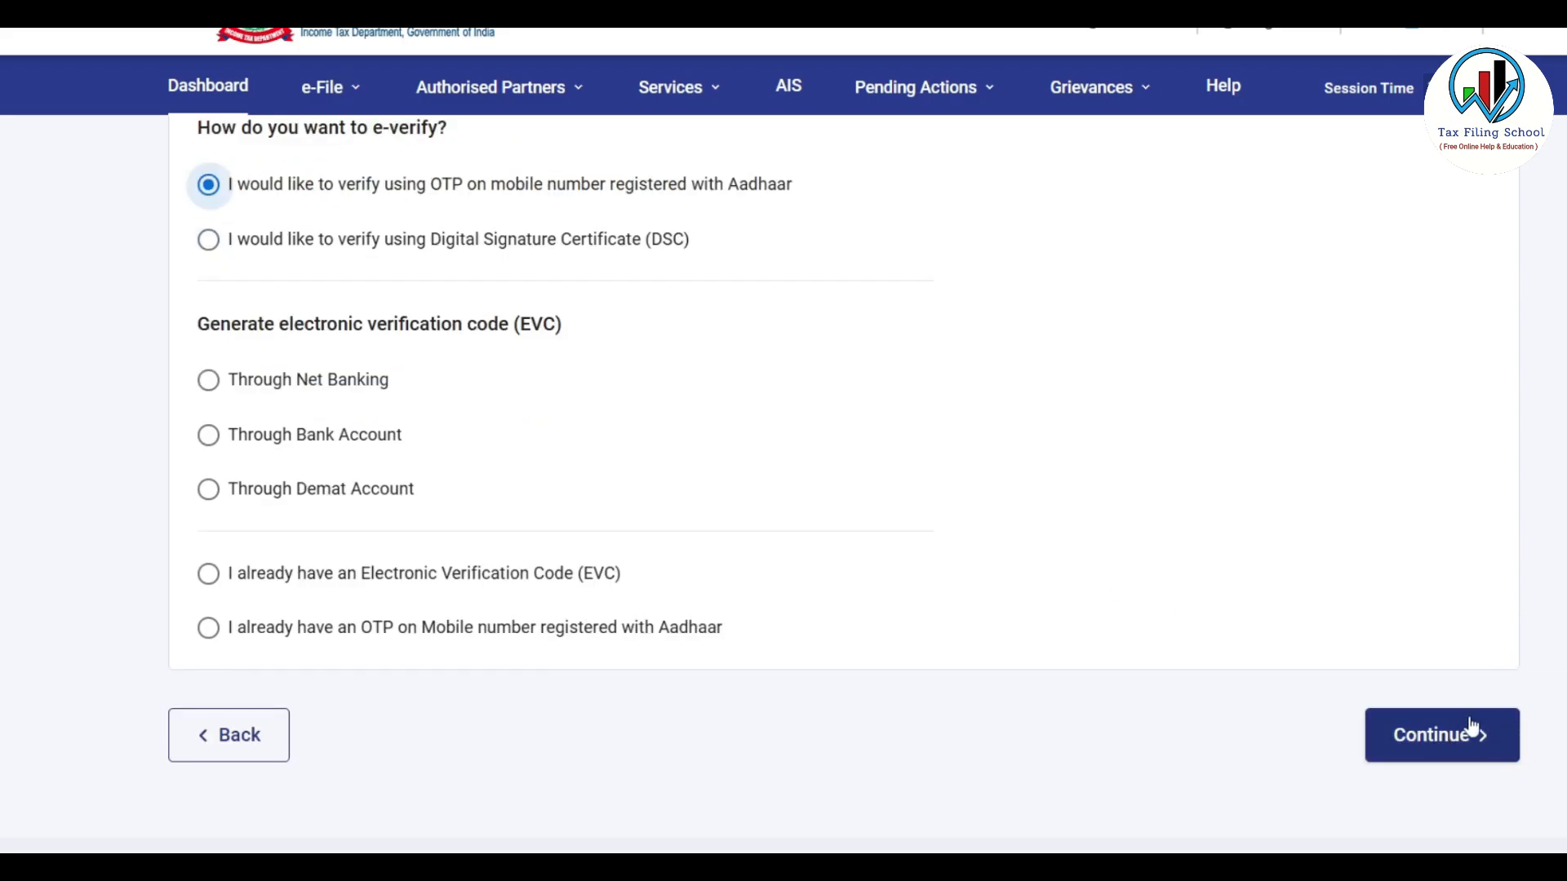
pyautogui.click(1457, 737)
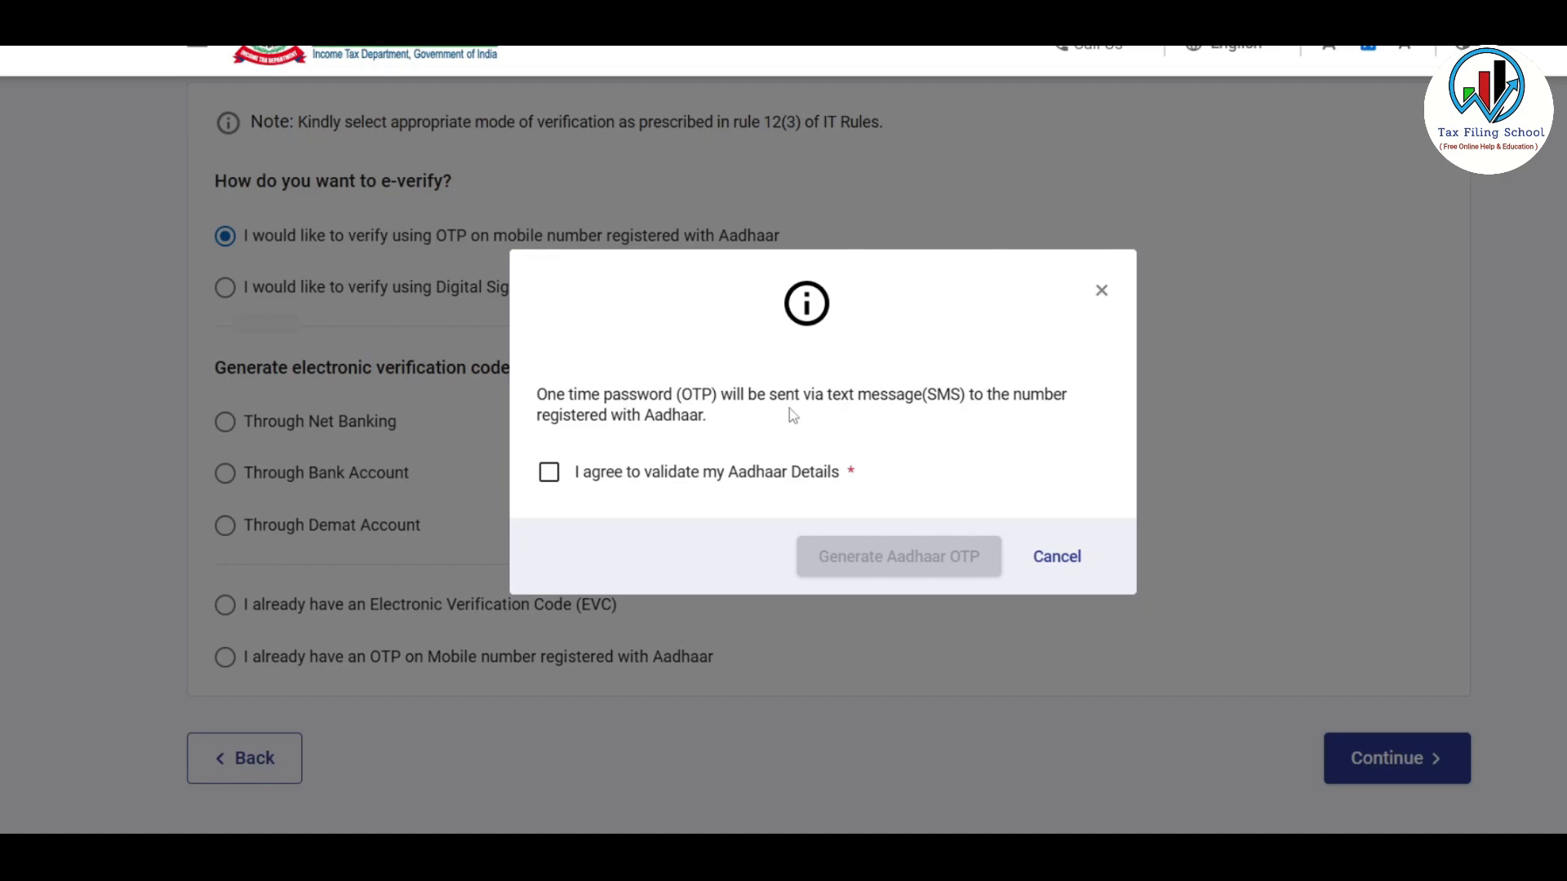
# Consent to Aadhaar validation, generate the Aadhaar OTP and enter the received code
pyautogui.click(549, 473)
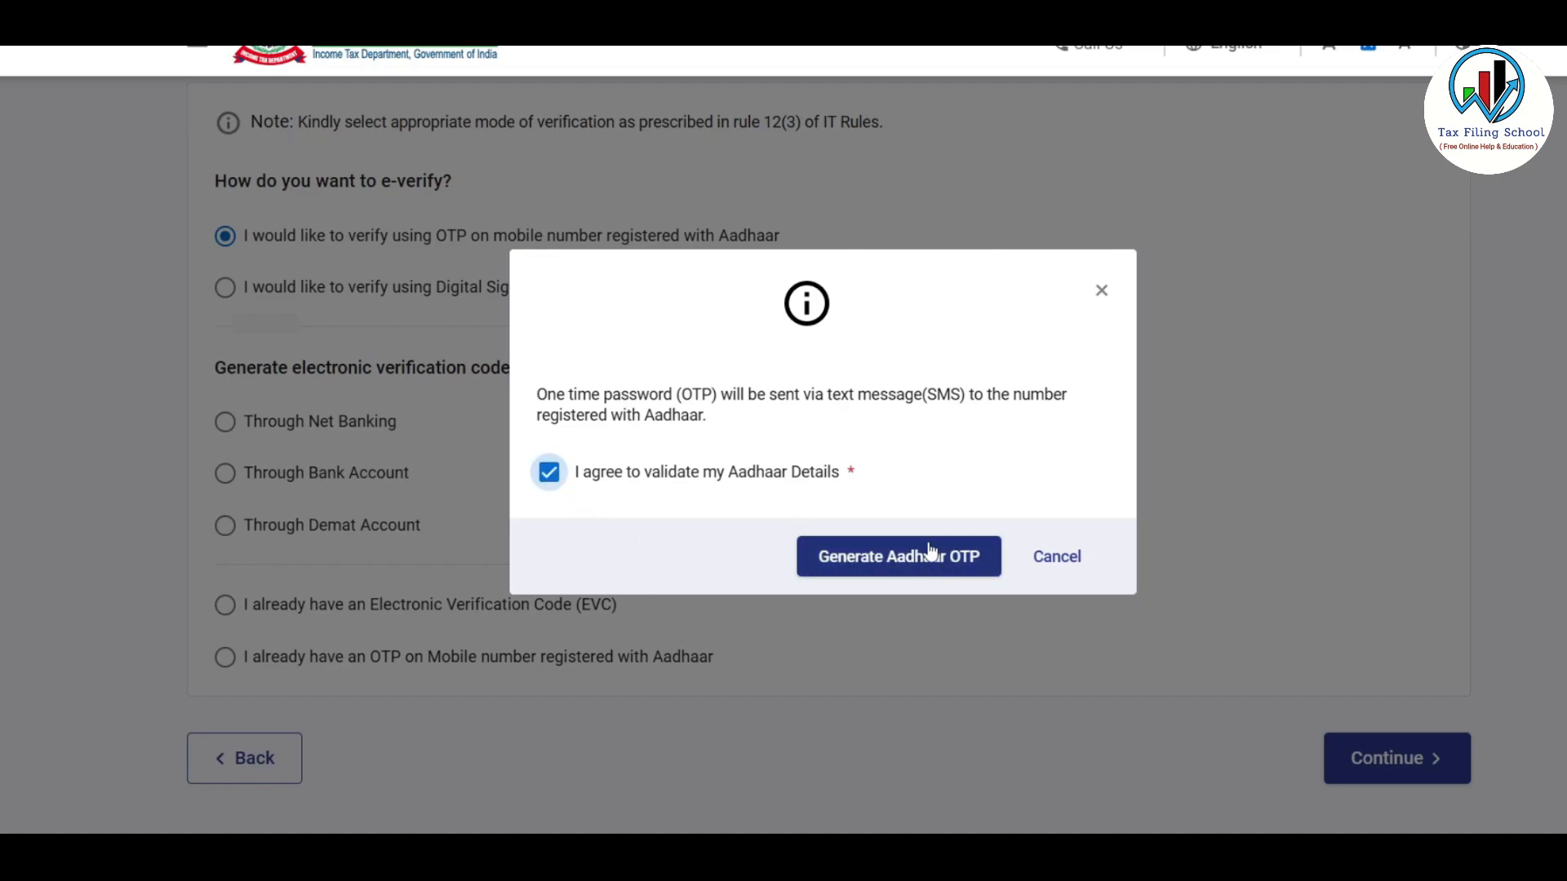
pyautogui.click(900, 561)
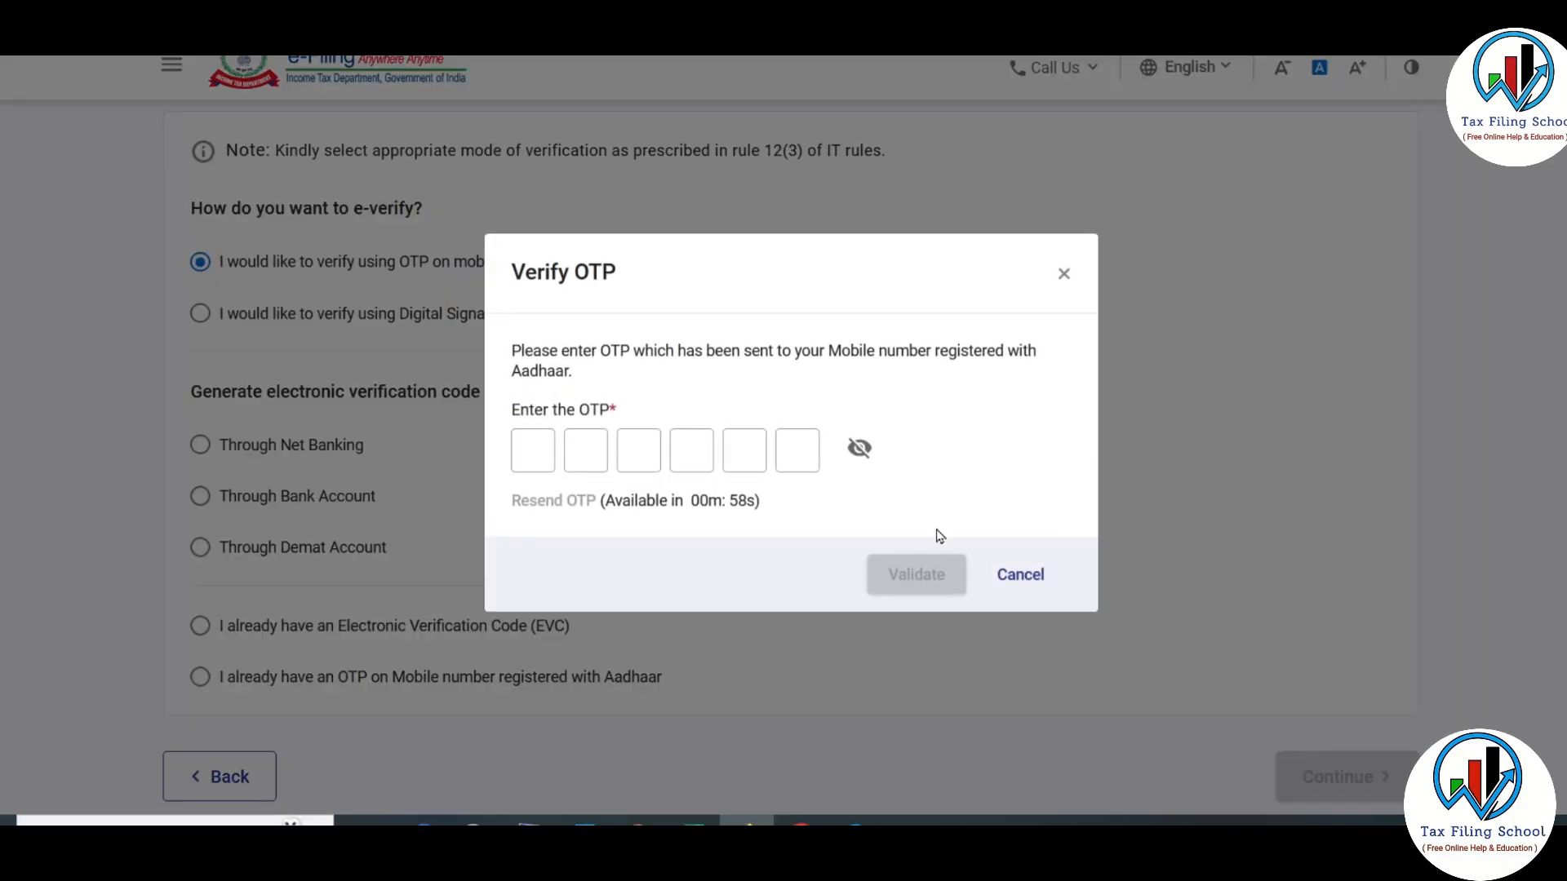
pyautogui.click(523, 448)
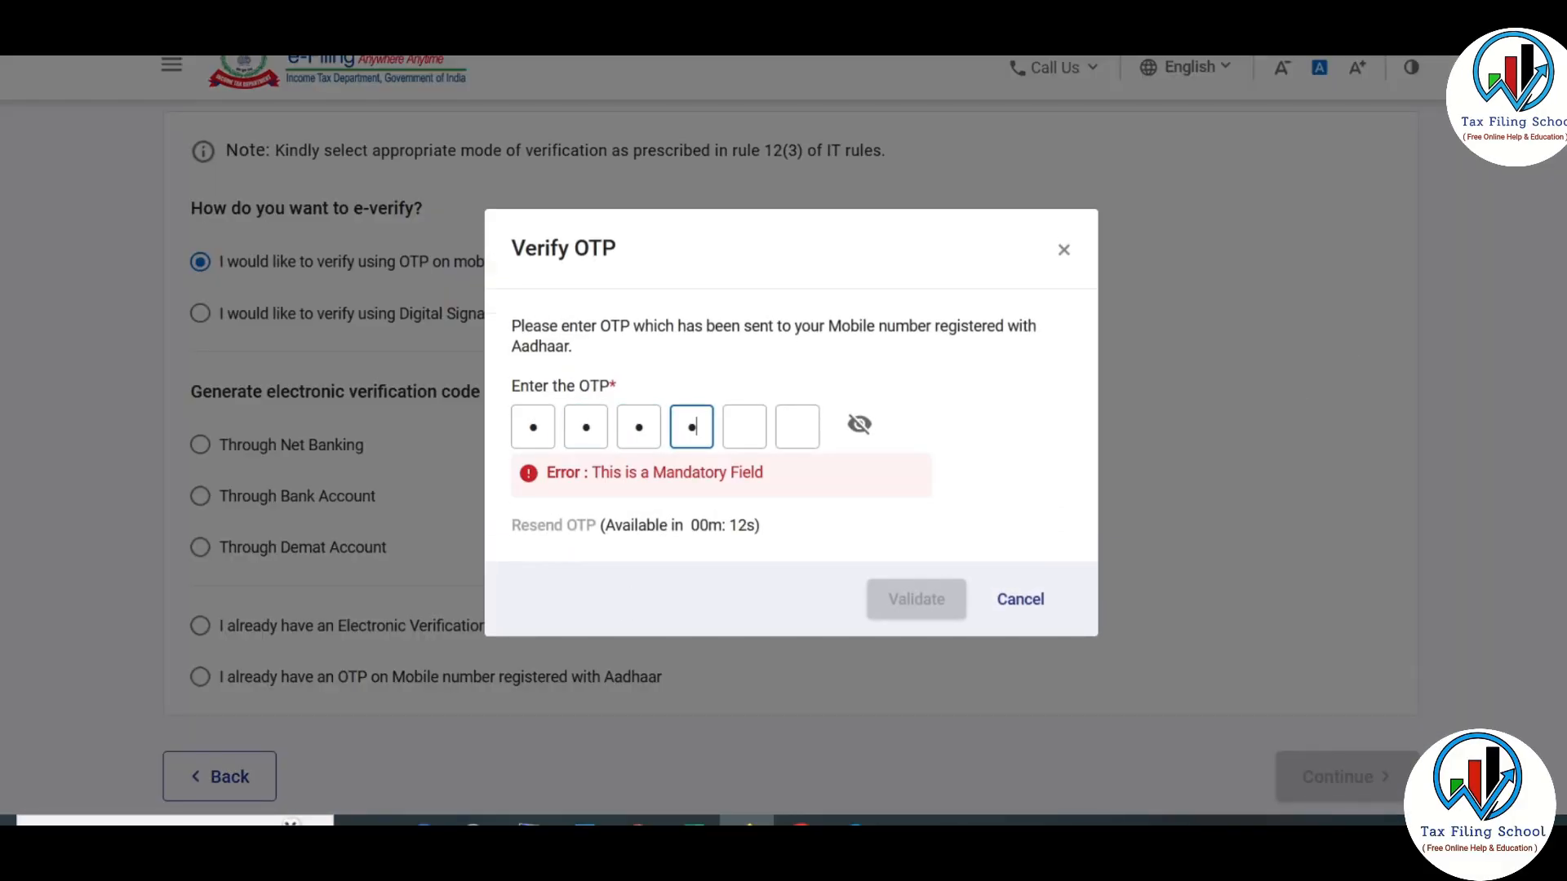
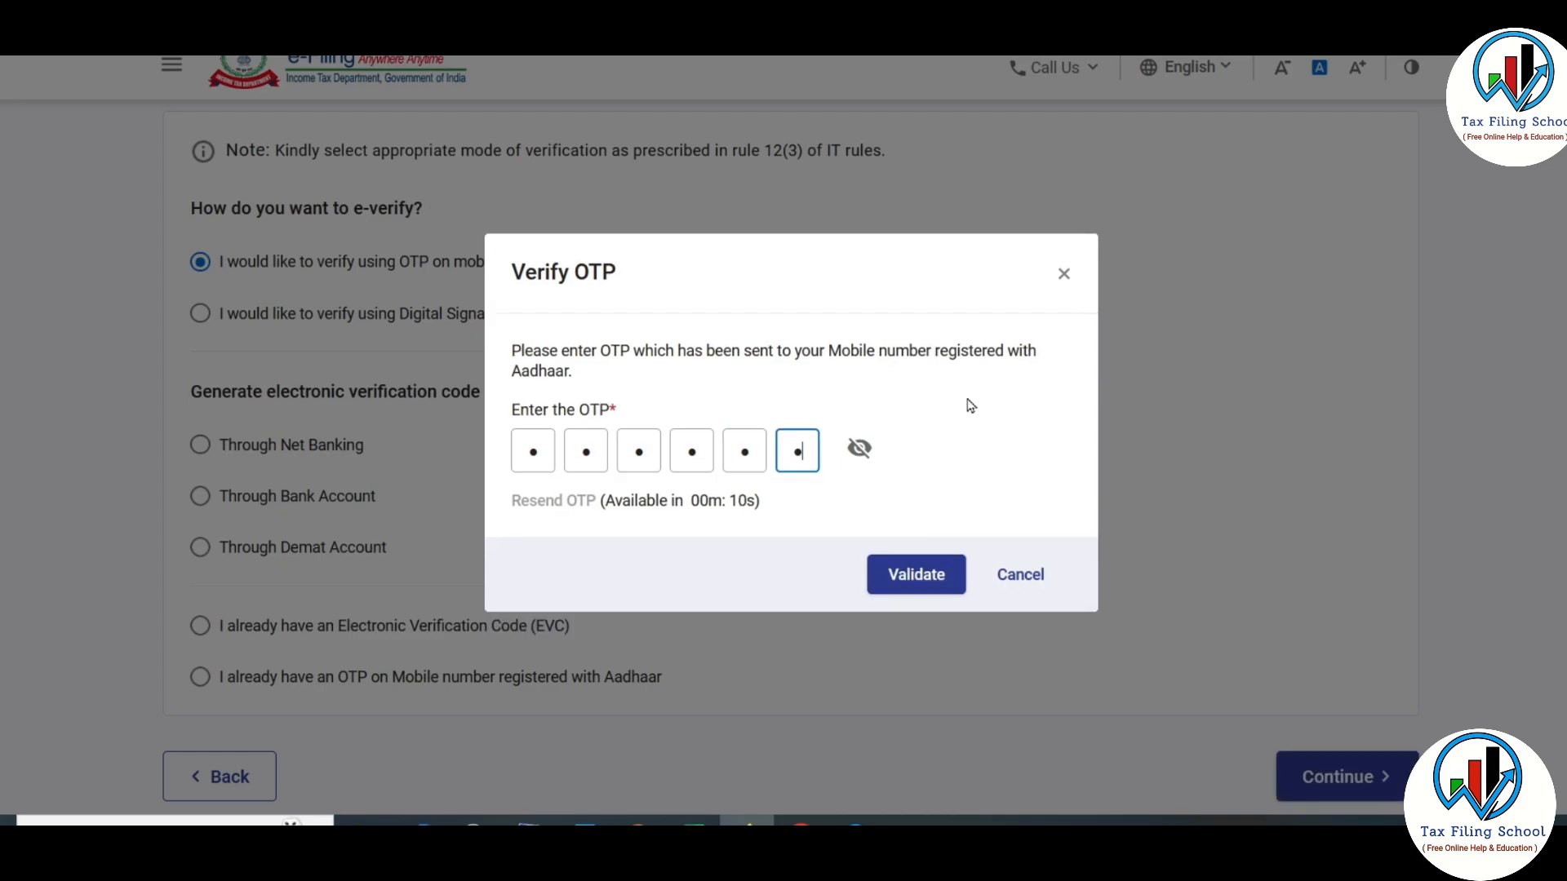
# Validate the Aadhaar OTP and submit the ITR-4 return
pyautogui.click(868, 444)
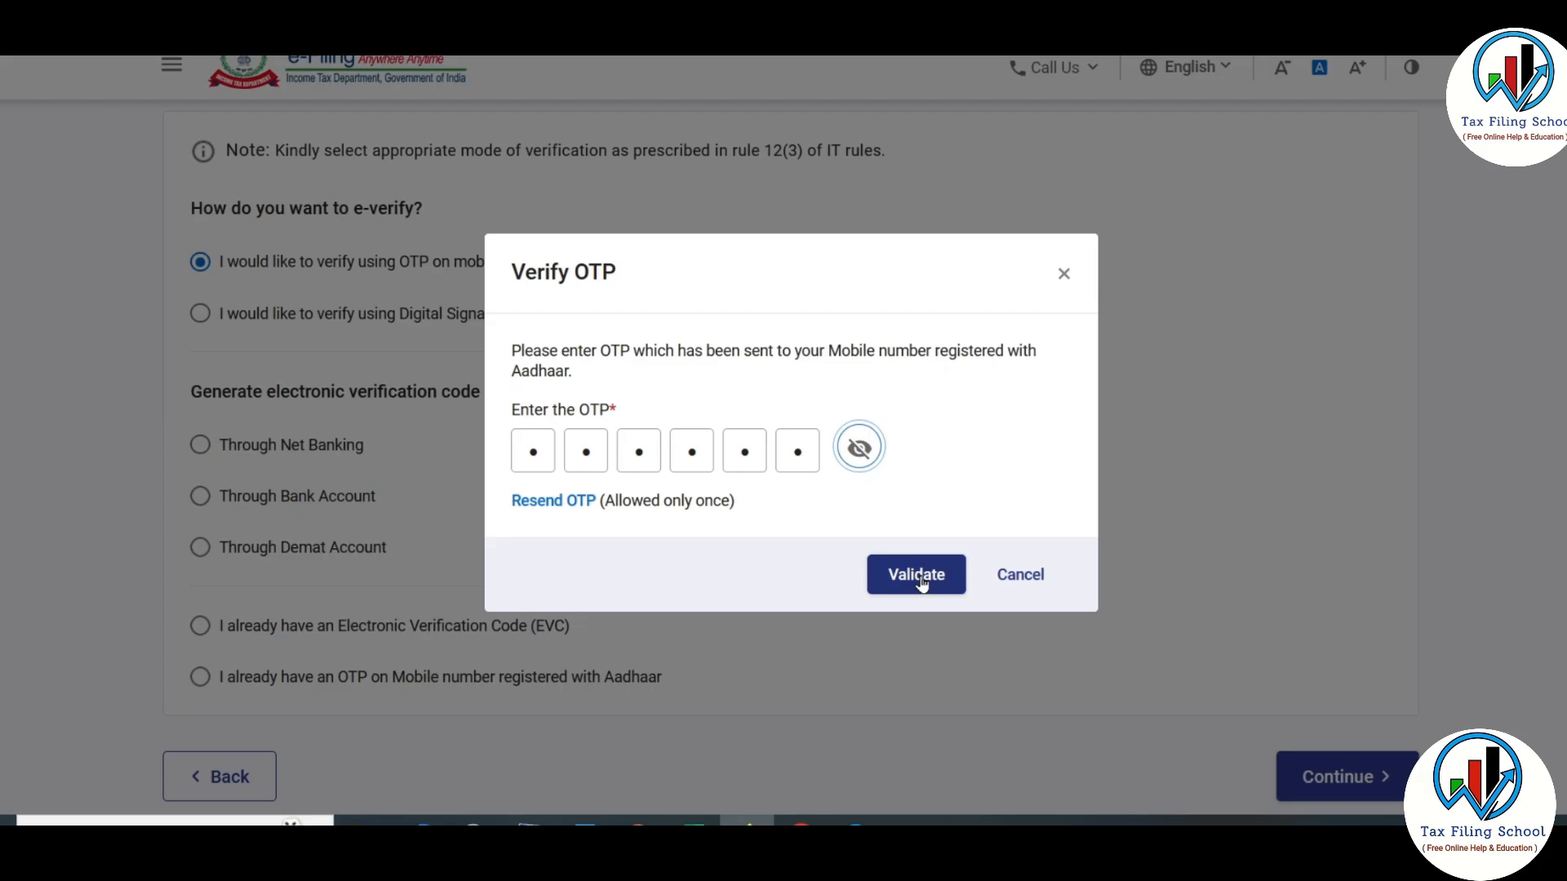
pyautogui.click(920, 578)
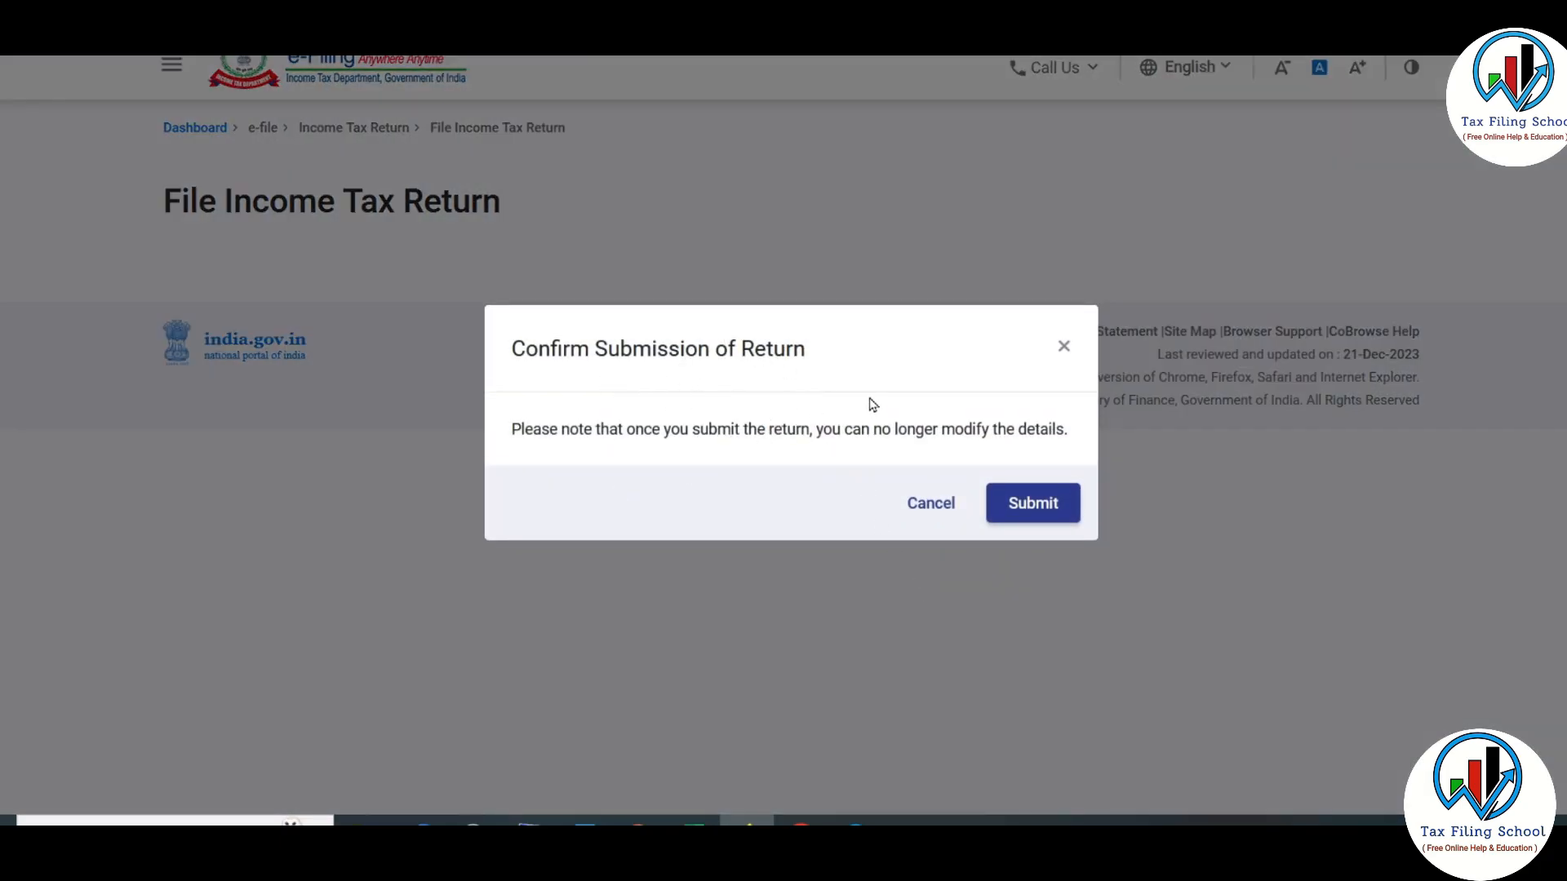
pyautogui.click(1048, 503)
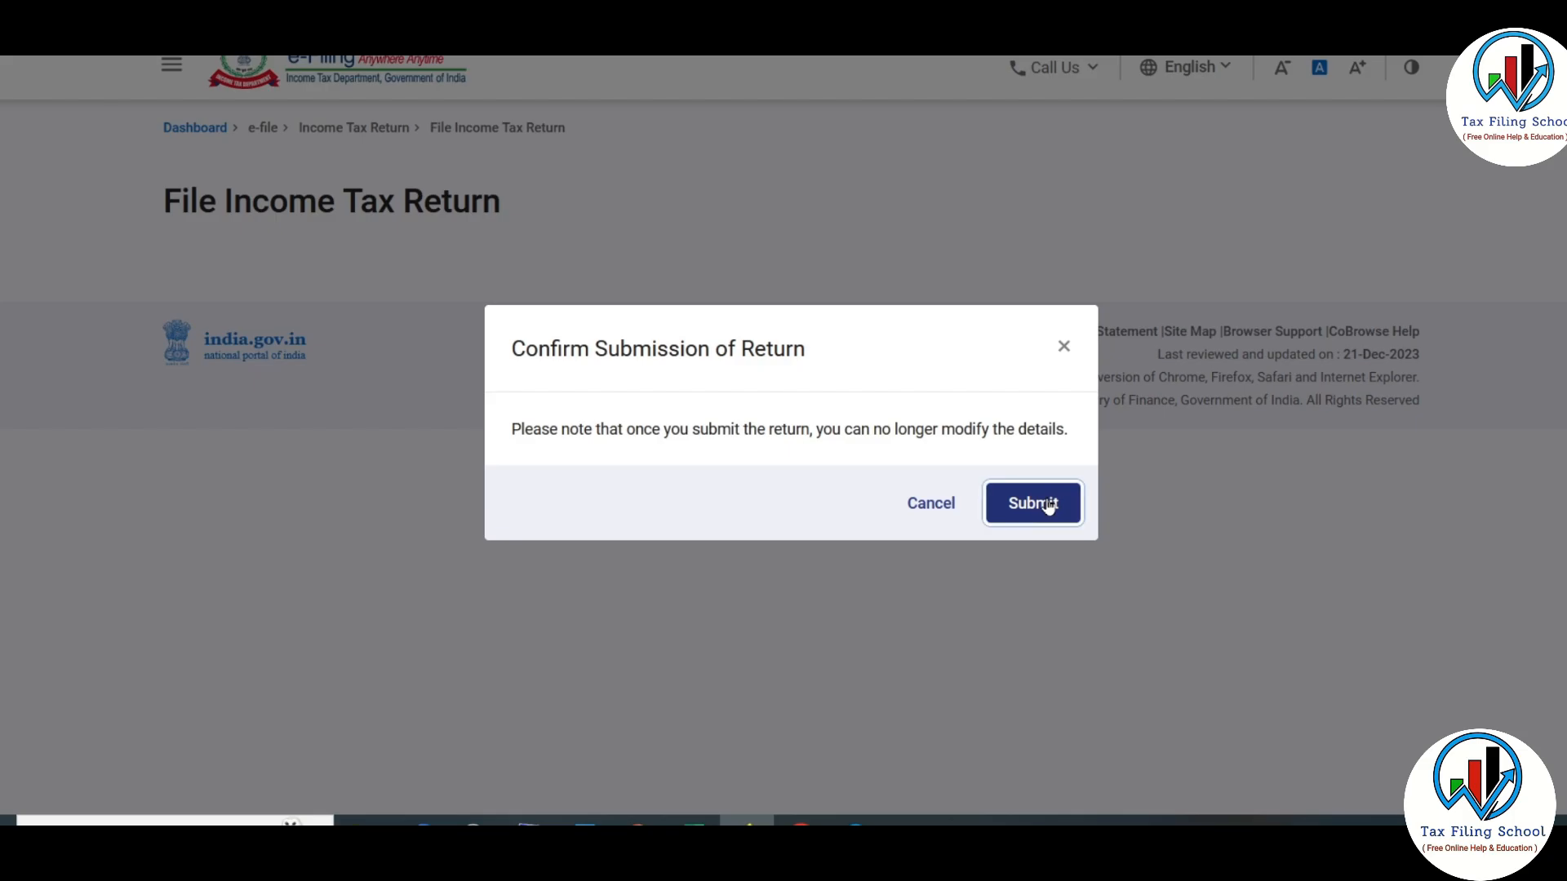